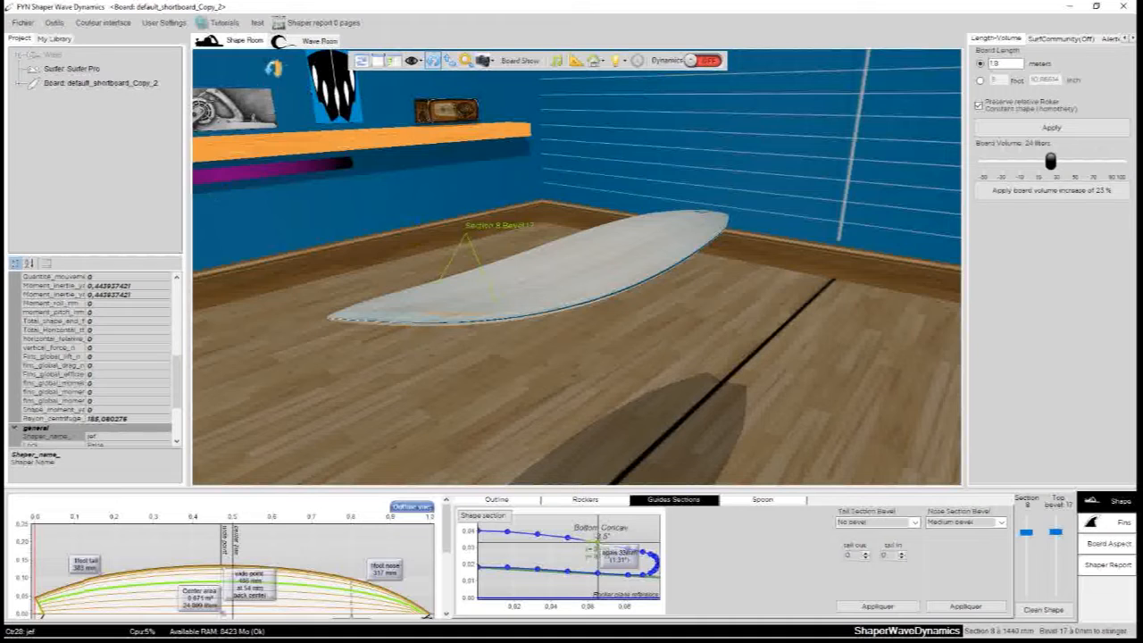
click(244, 42)
click(23, 23)
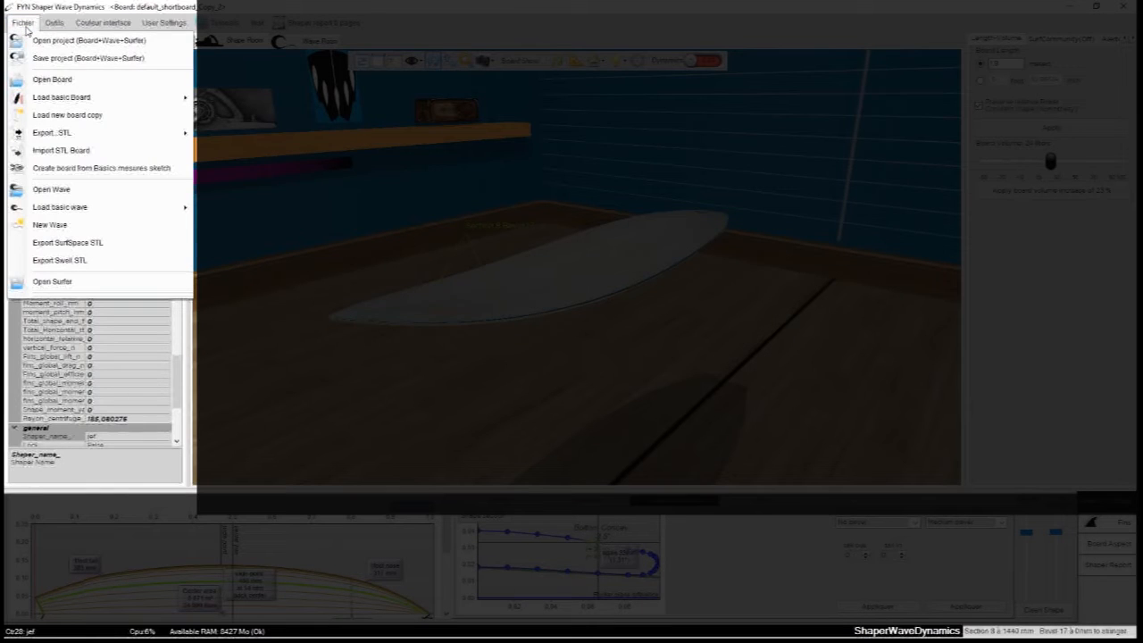
mouse_move(170, 97)
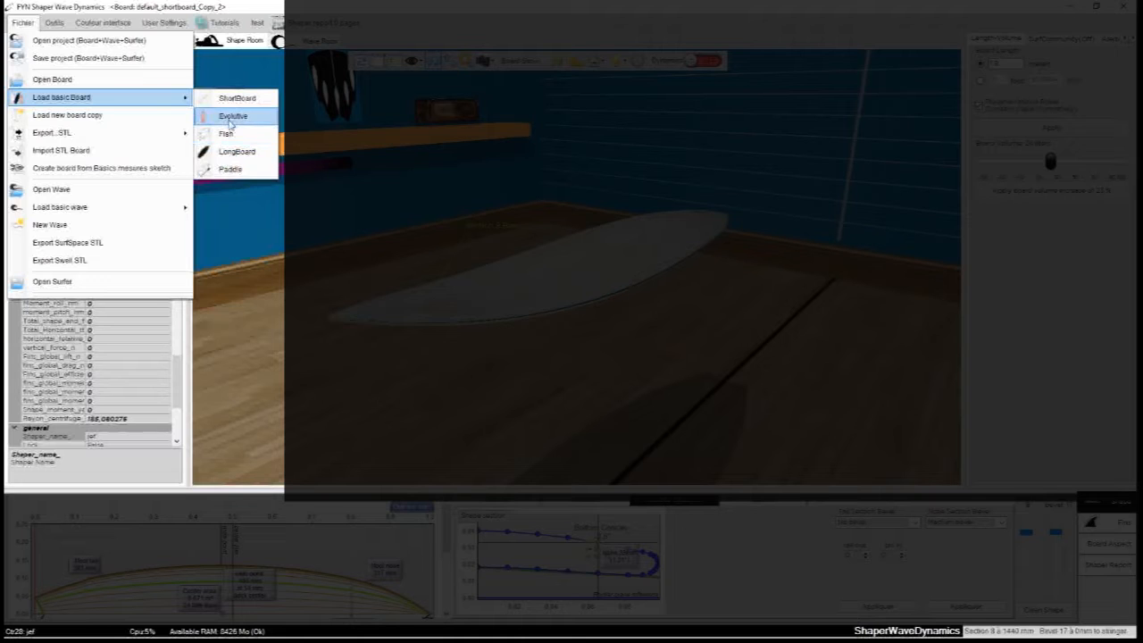
click(243, 222)
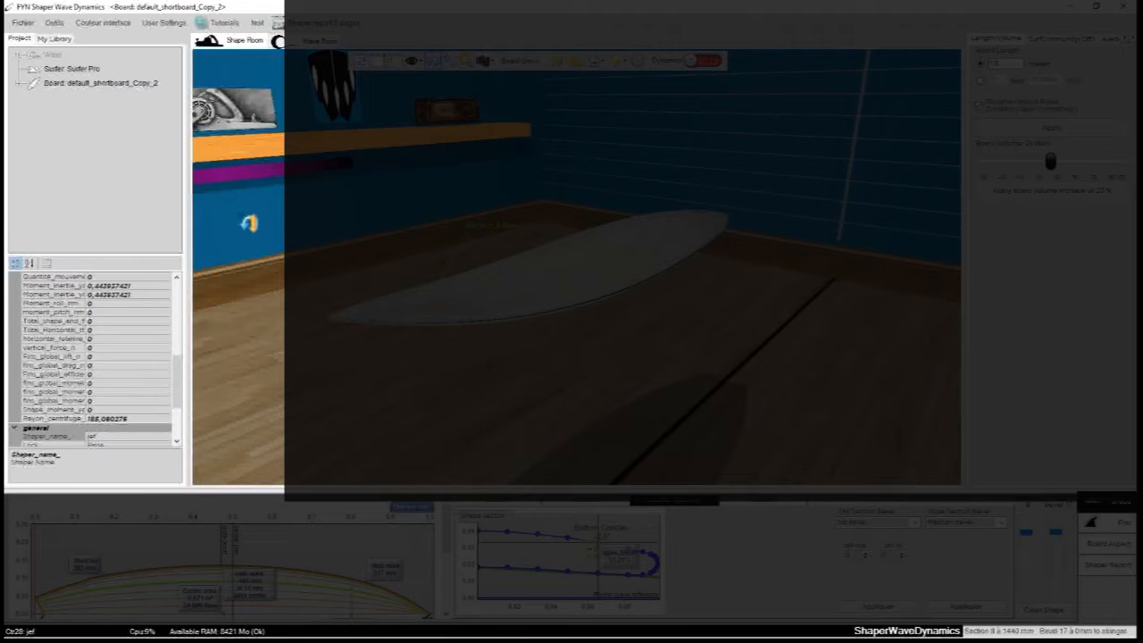
Compare the previews and dimensions of the default fish and the gun fish with sides bites in the board library.
click(55, 39)
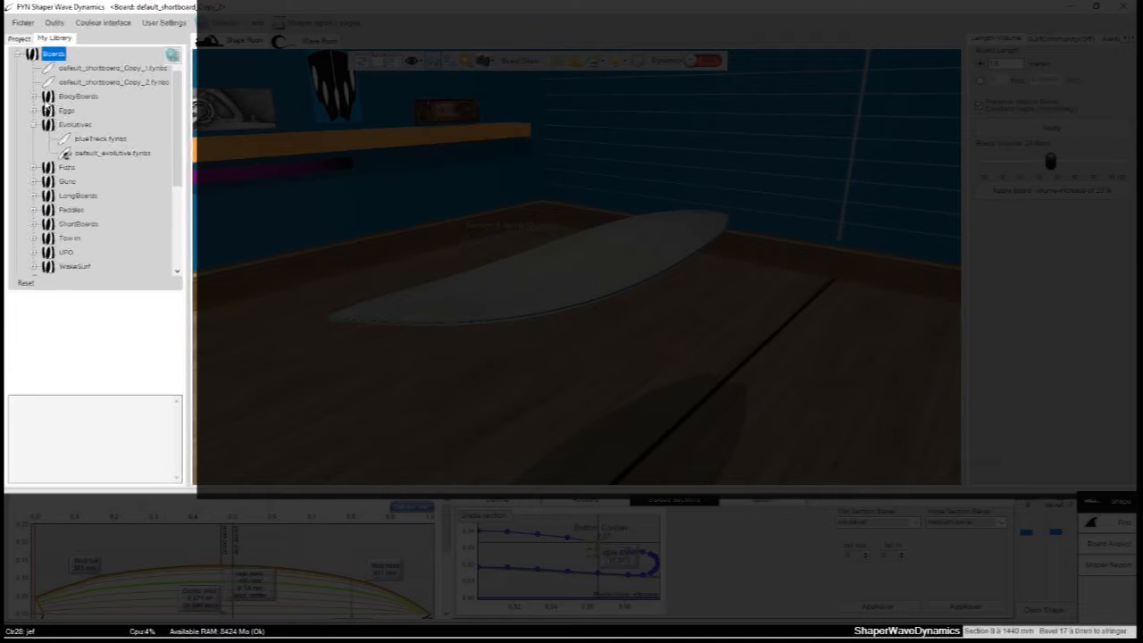
click(35, 124)
click(36, 140)
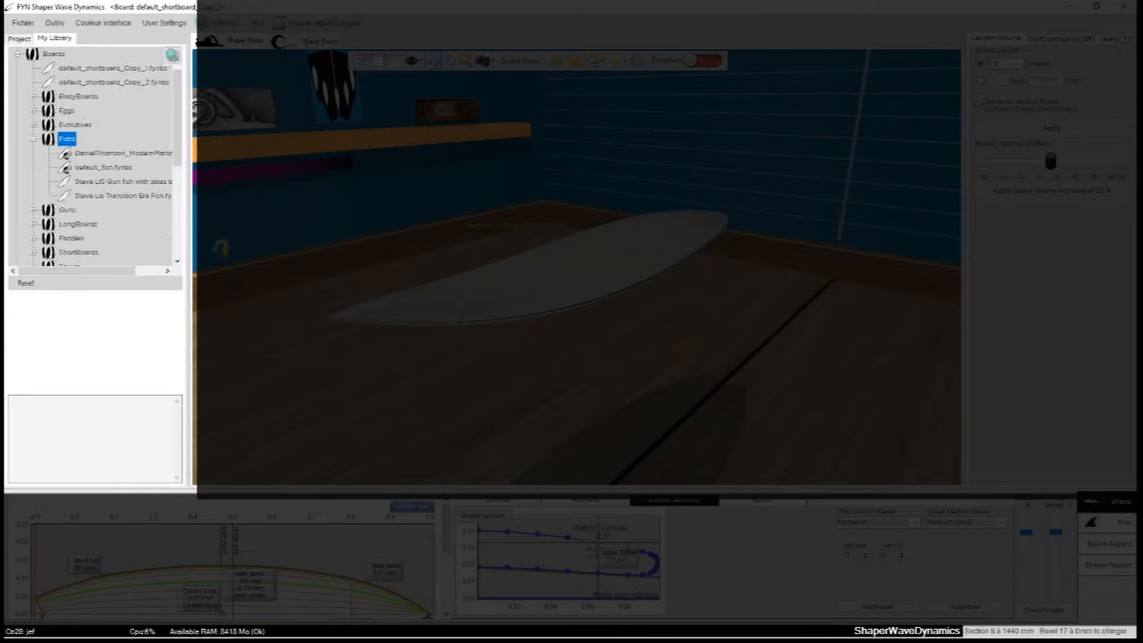
click(81, 182)
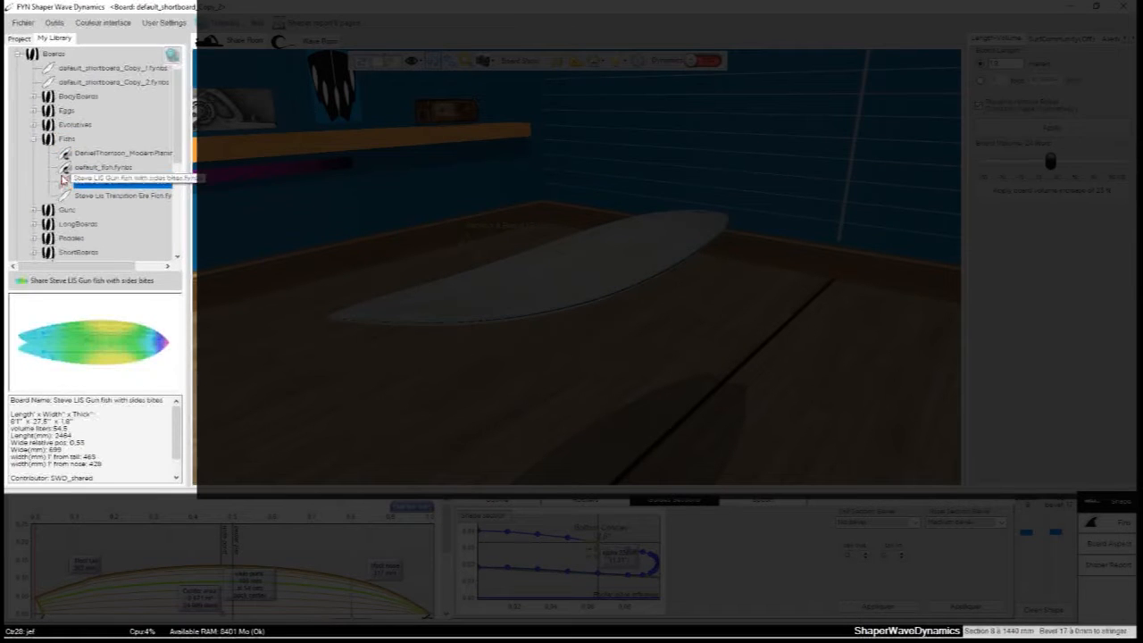
click(68, 169)
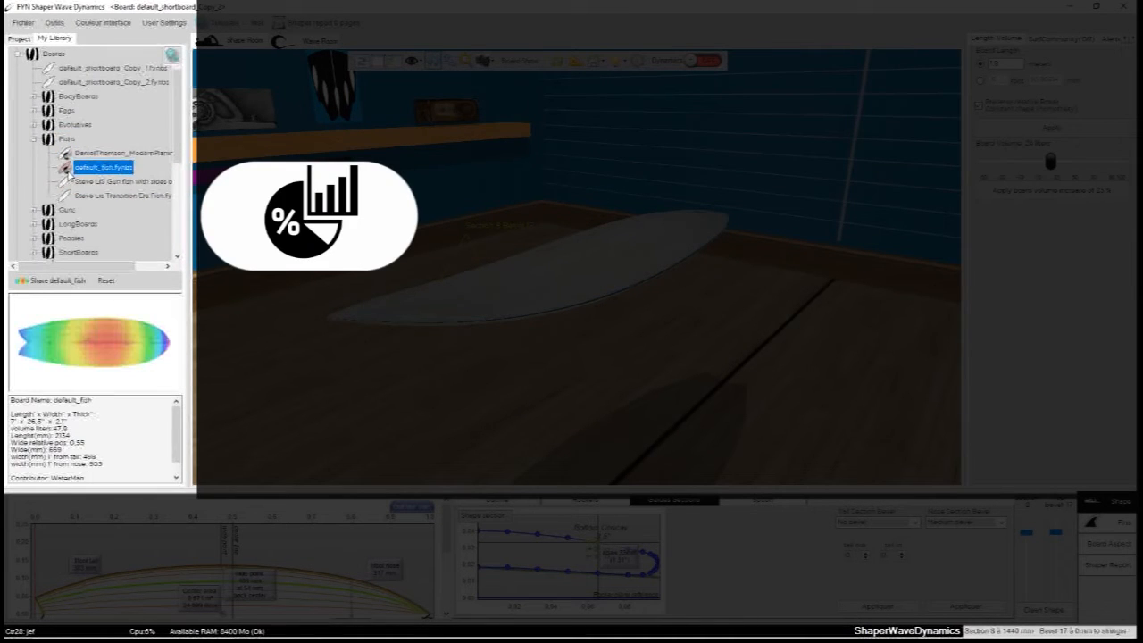
click(64, 181)
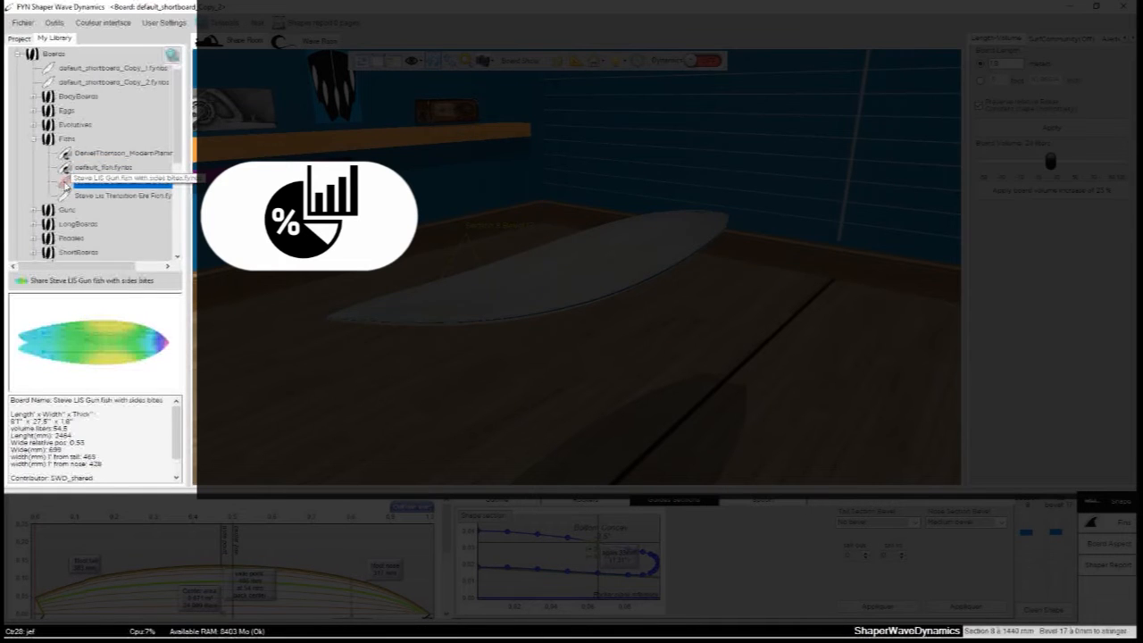
click(66, 169)
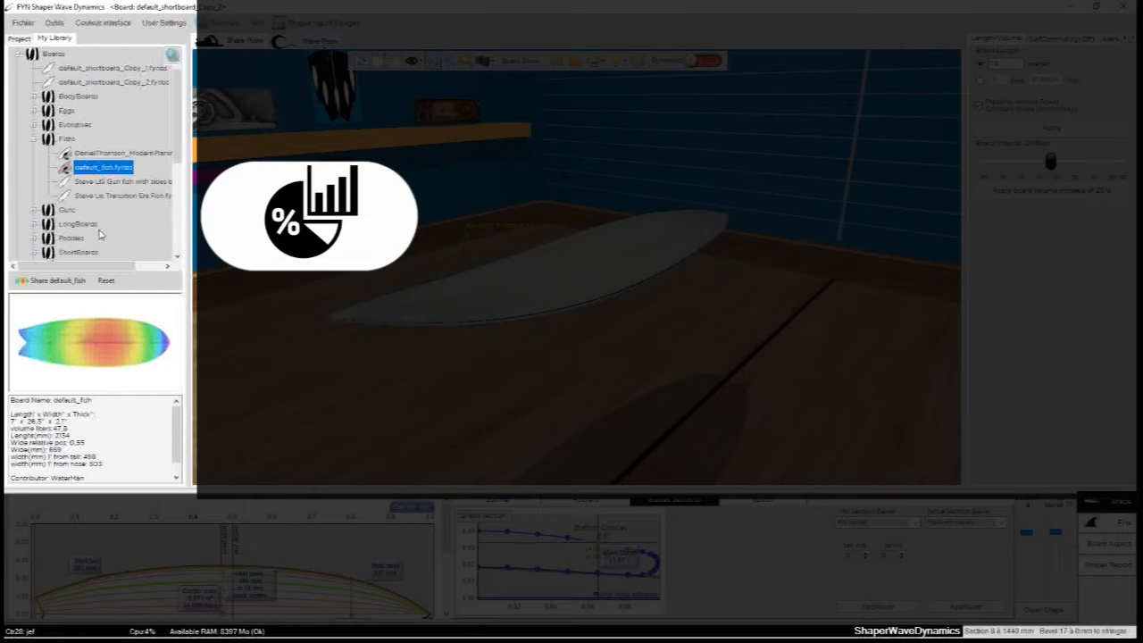
click(95, 182)
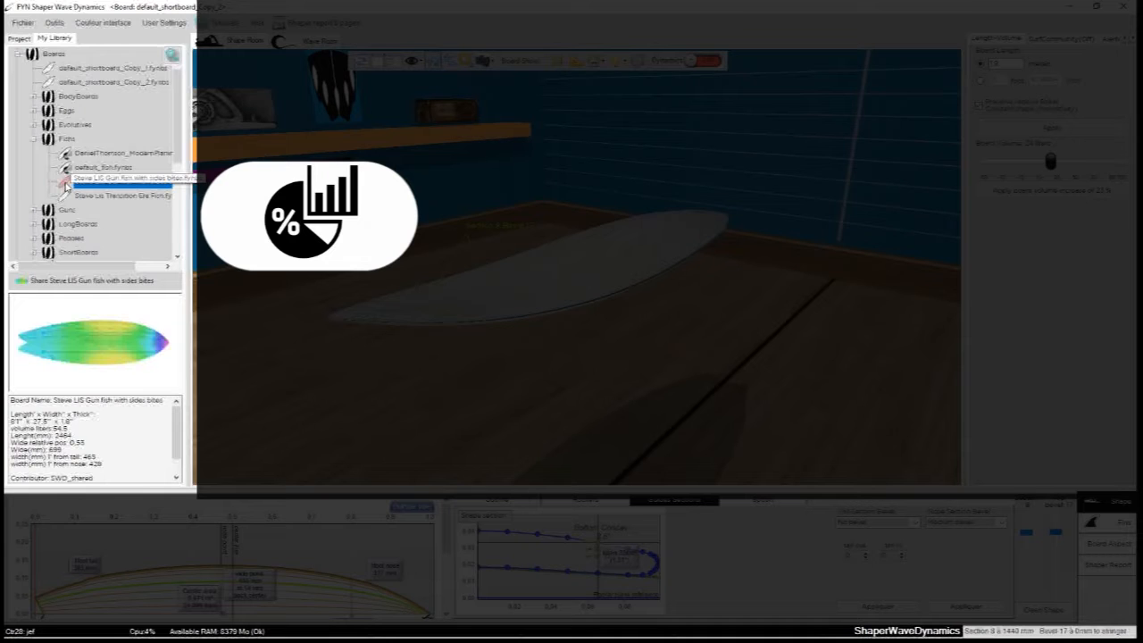
click(66, 168)
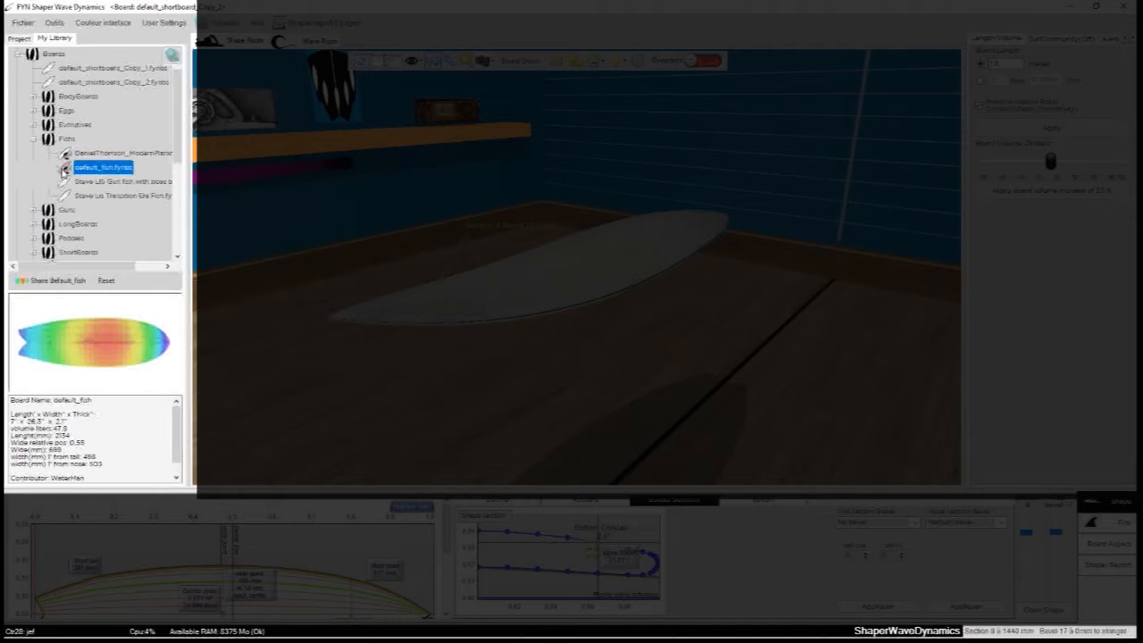
click(65, 179)
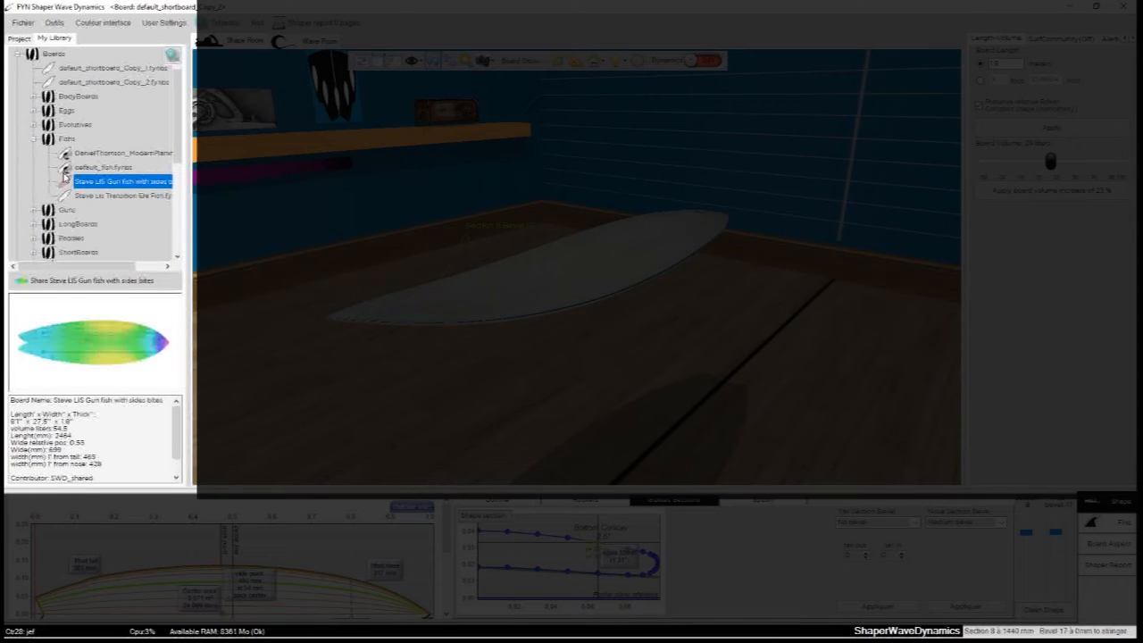
Load the default_shortboard file from the ShortBoards category of the library.
click(18, 55)
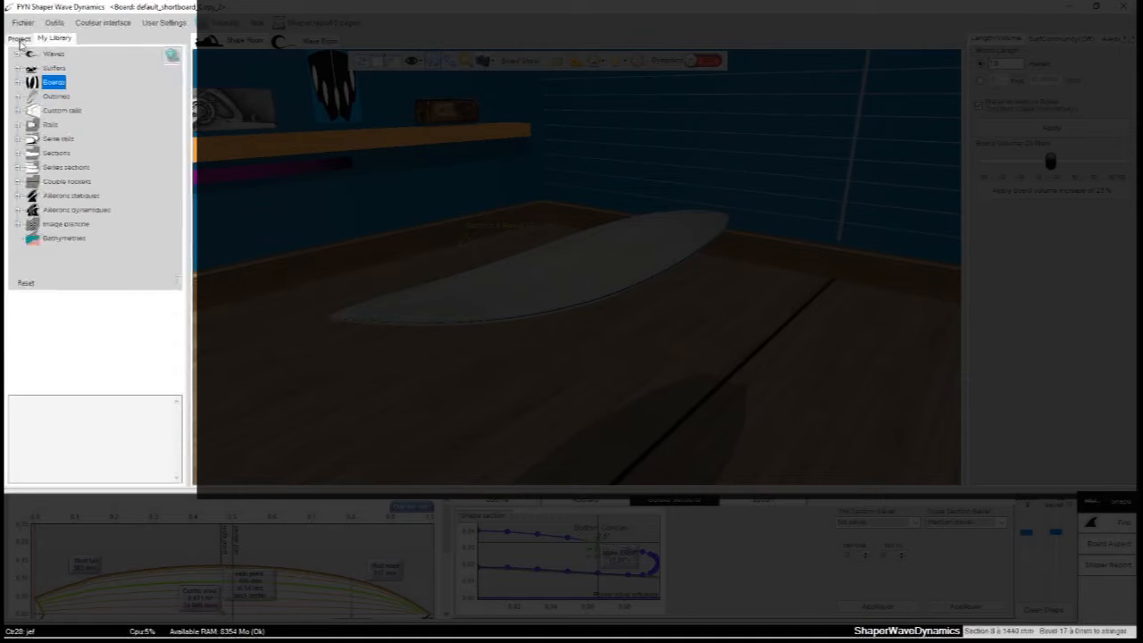
click(18, 39)
click(55, 39)
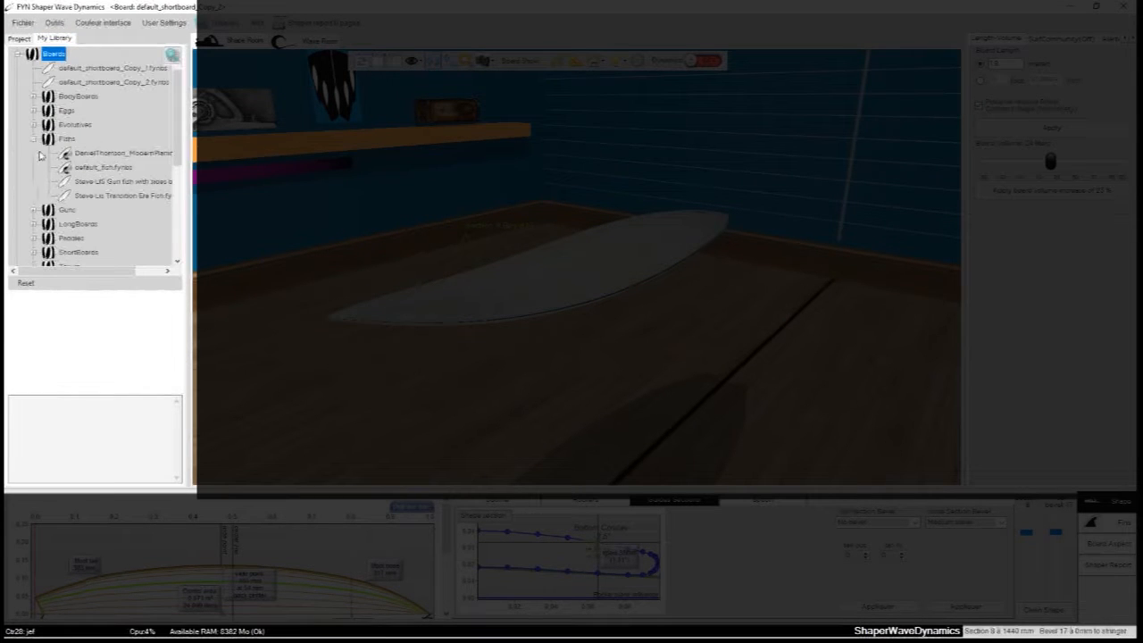
click(35, 253)
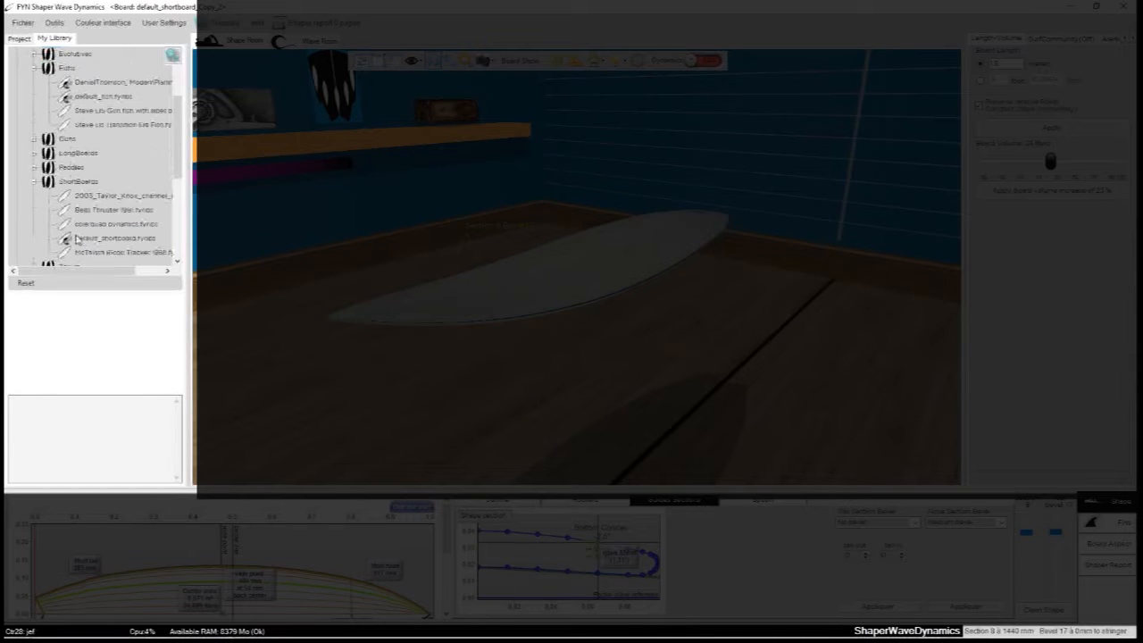
click(86, 238)
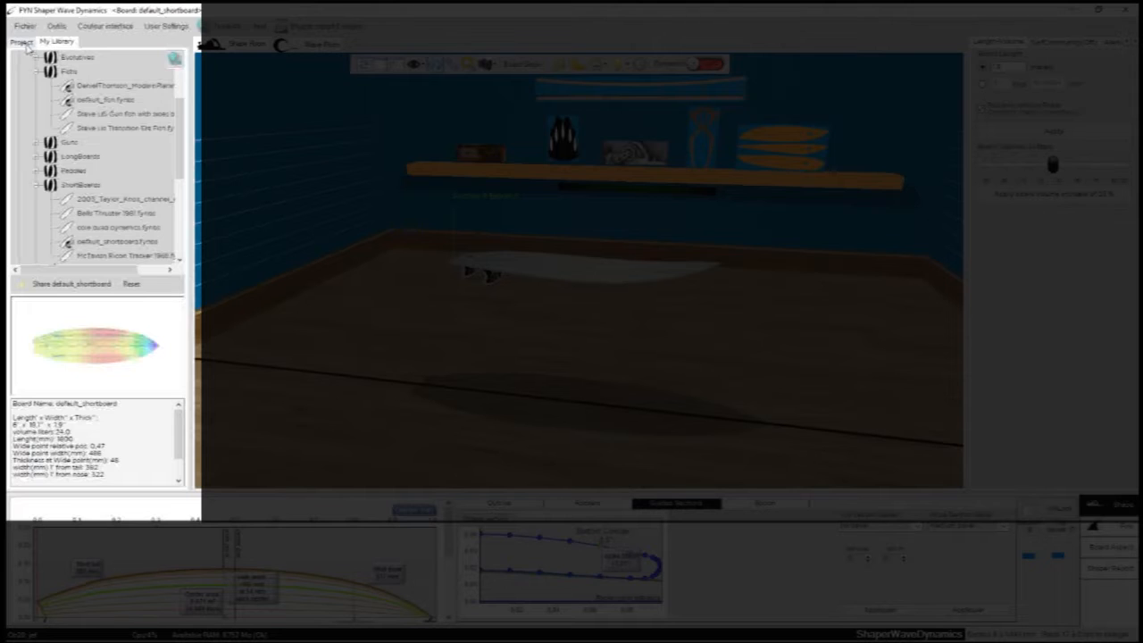
Inspect the loaded shortboard's project components, general properties and outline parameters.
click(22, 43)
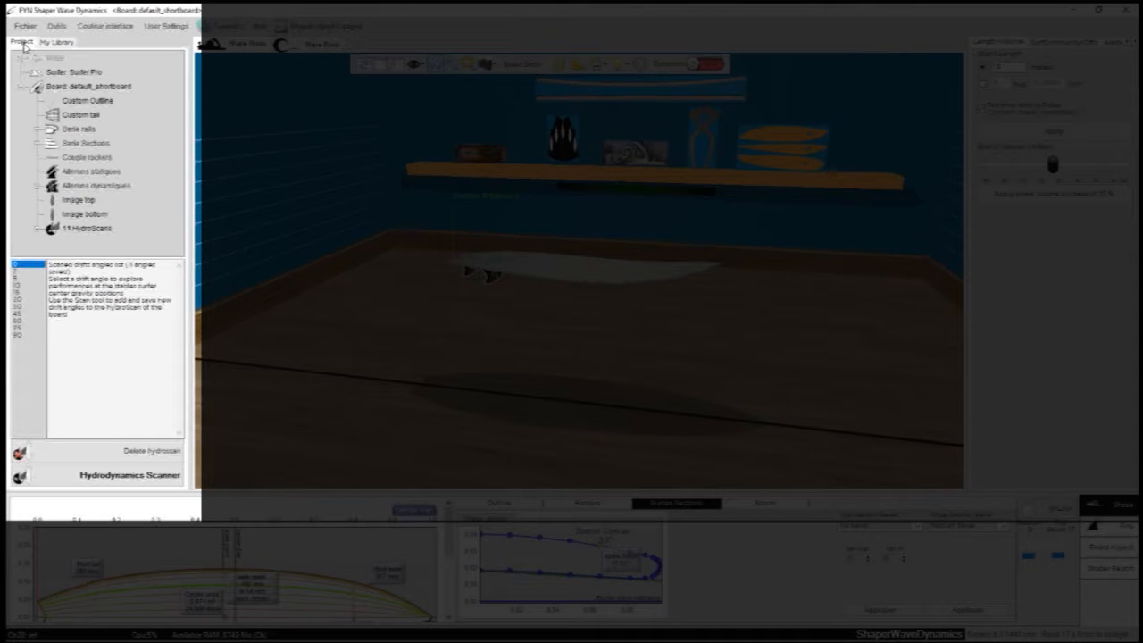
click(64, 88)
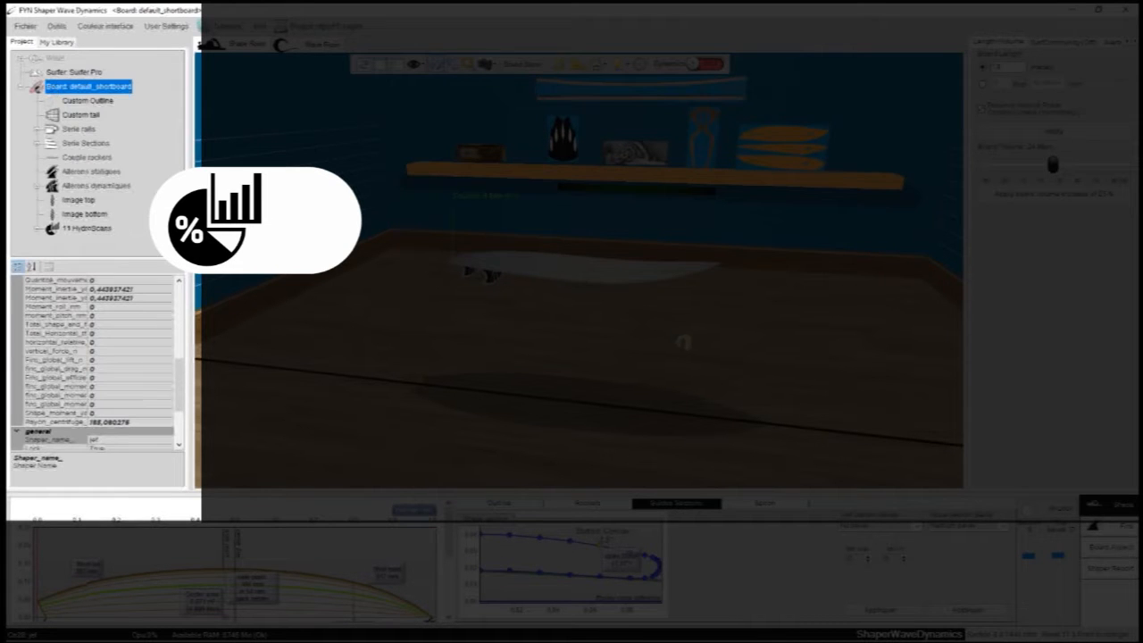
drag(729, 230, 471, 345)
scroll(697, 222, up, 4)
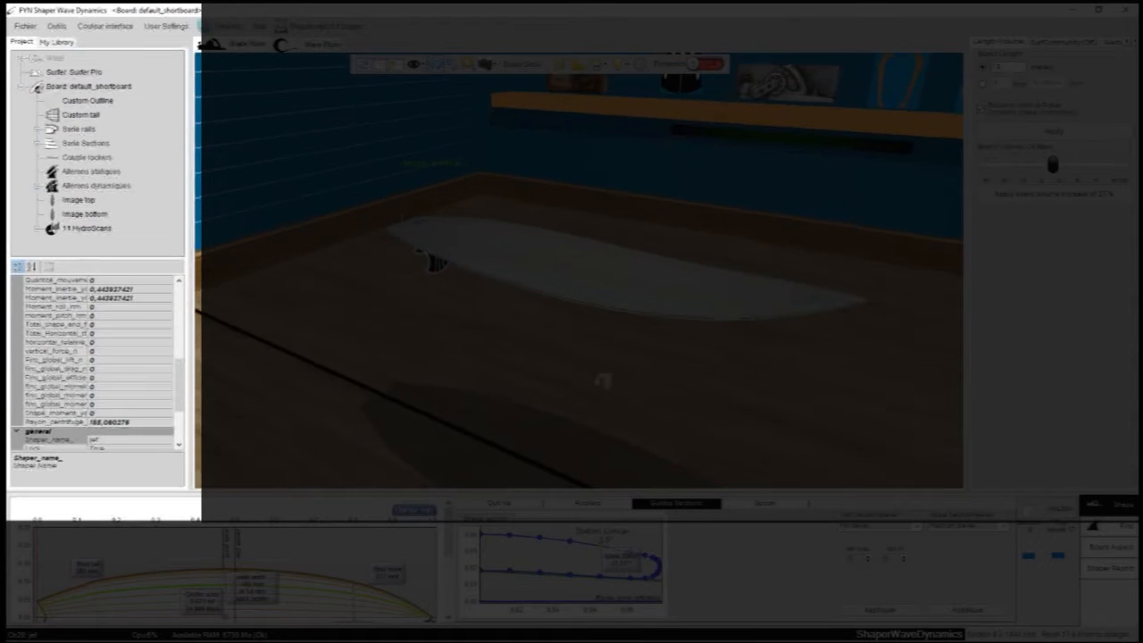
click(499, 503)
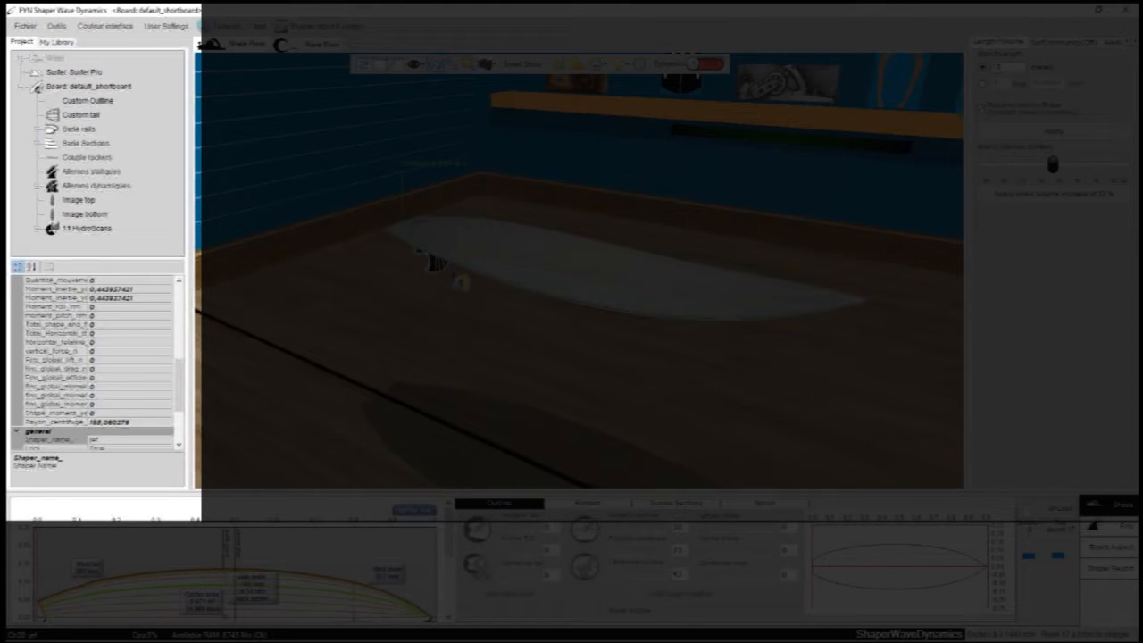
Create a new copy of the default_shortboard board from the project tree and load it.
click(59, 89)
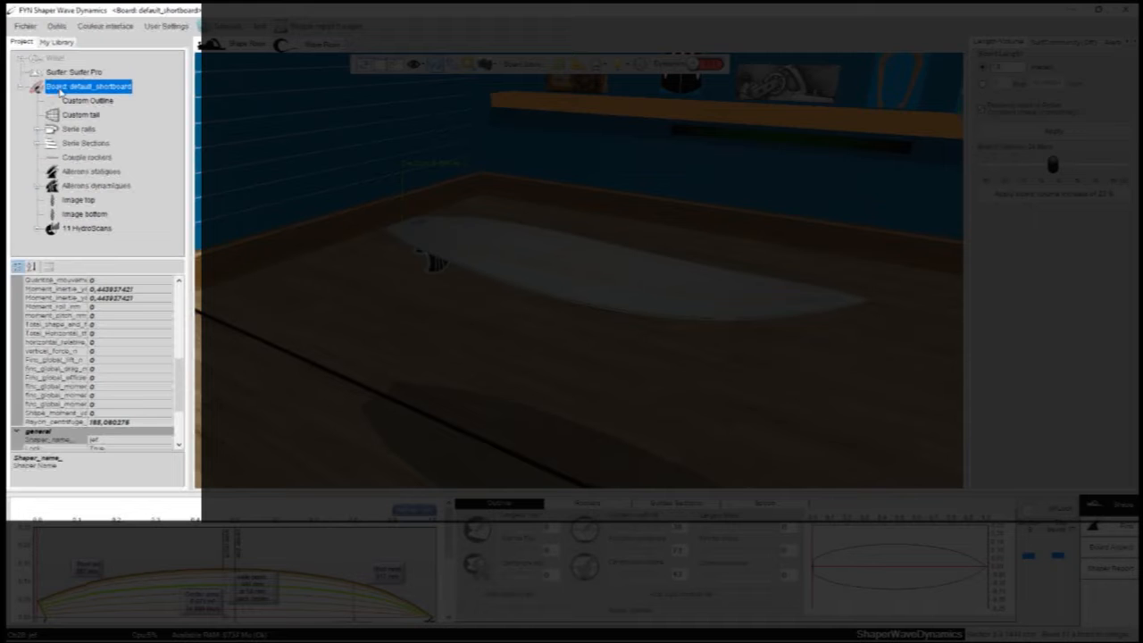
click(24, 86)
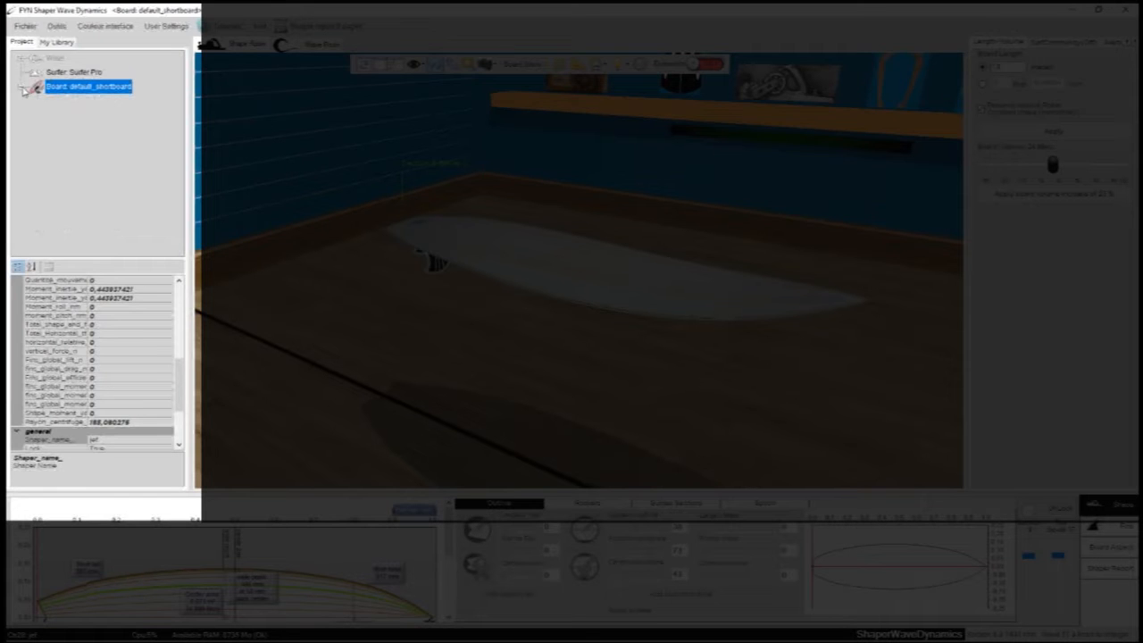
right_click(72, 89)
click(121, 126)
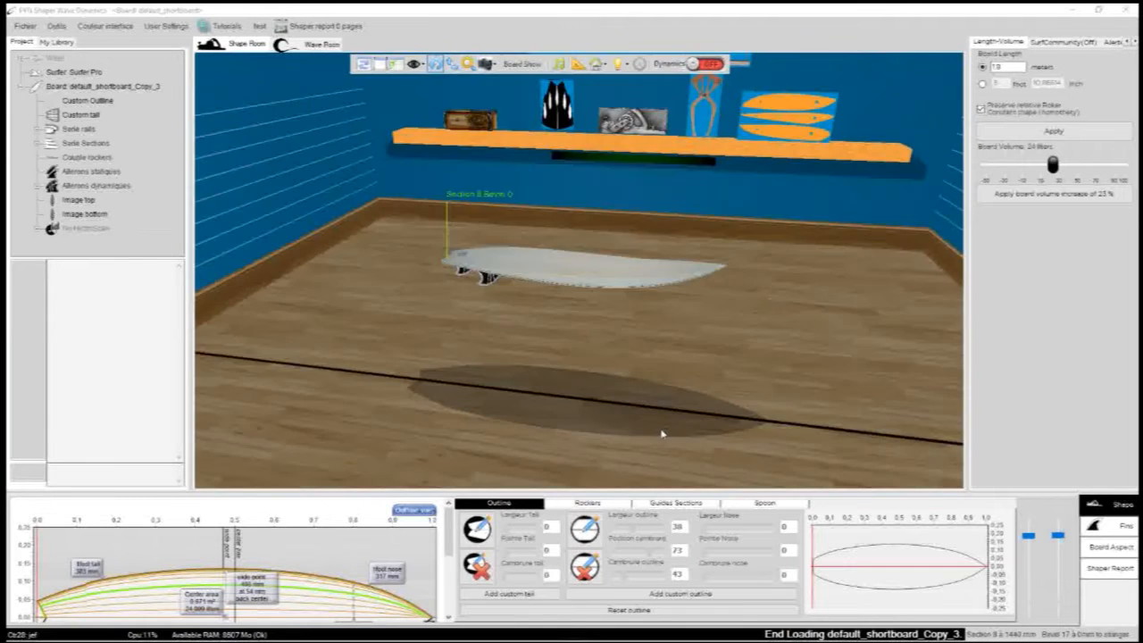
click(665, 376)
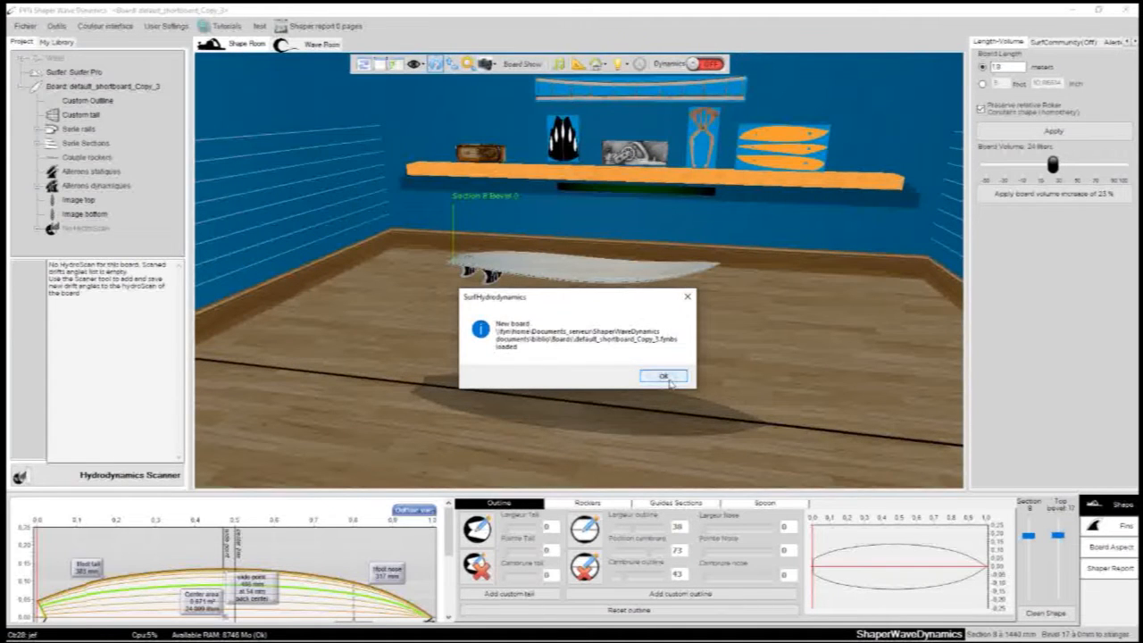
click(23, 89)
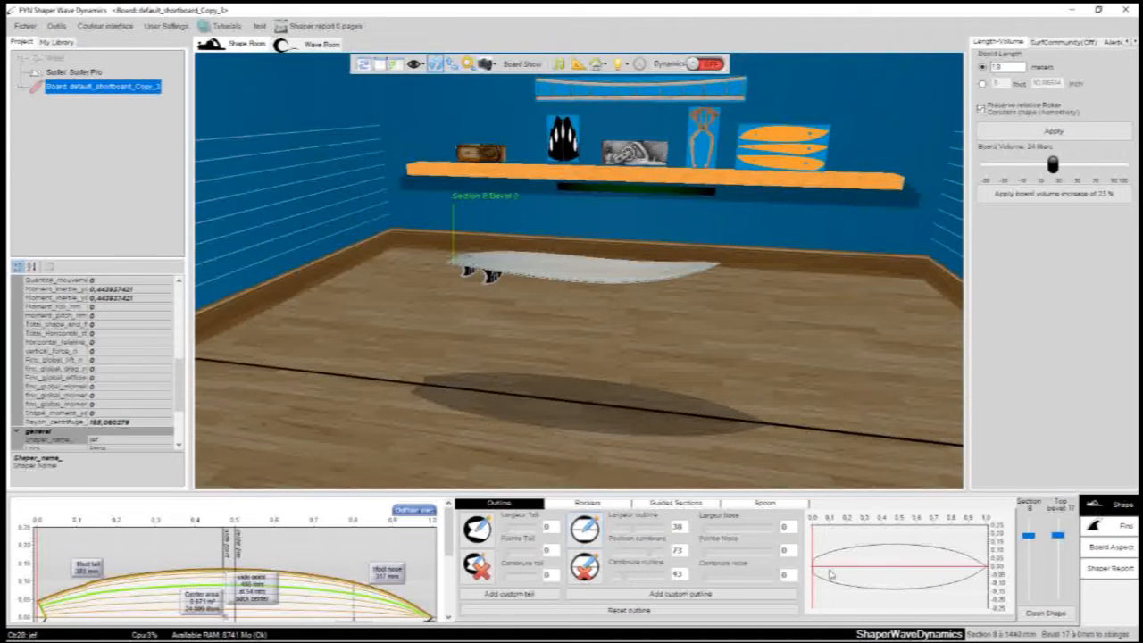
drag(754, 327, 556, 378)
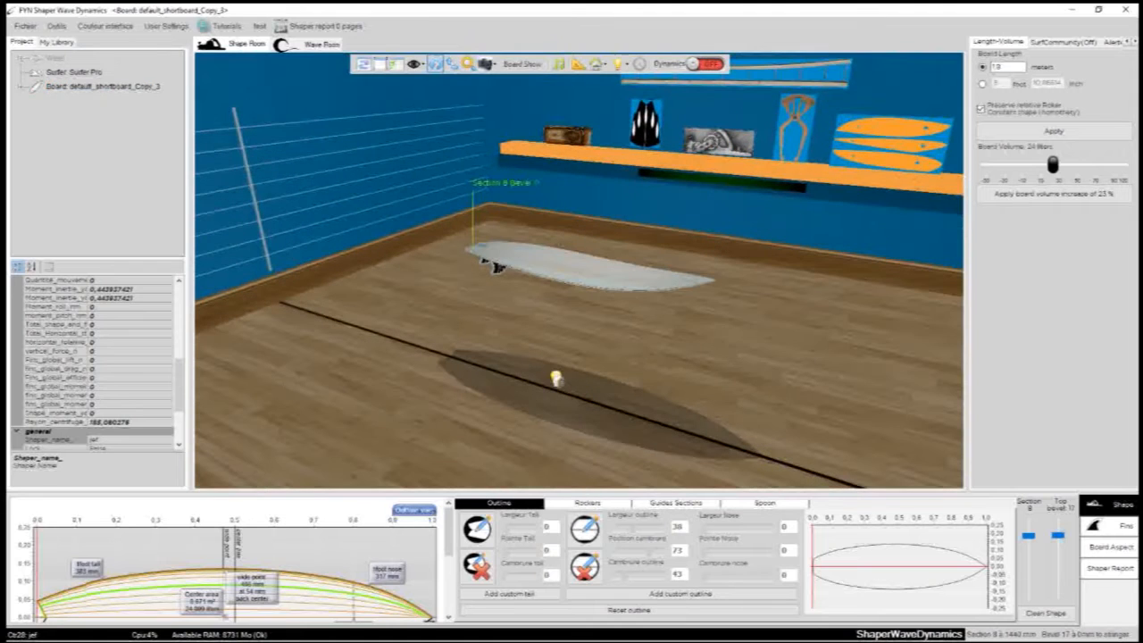
click(102, 86)
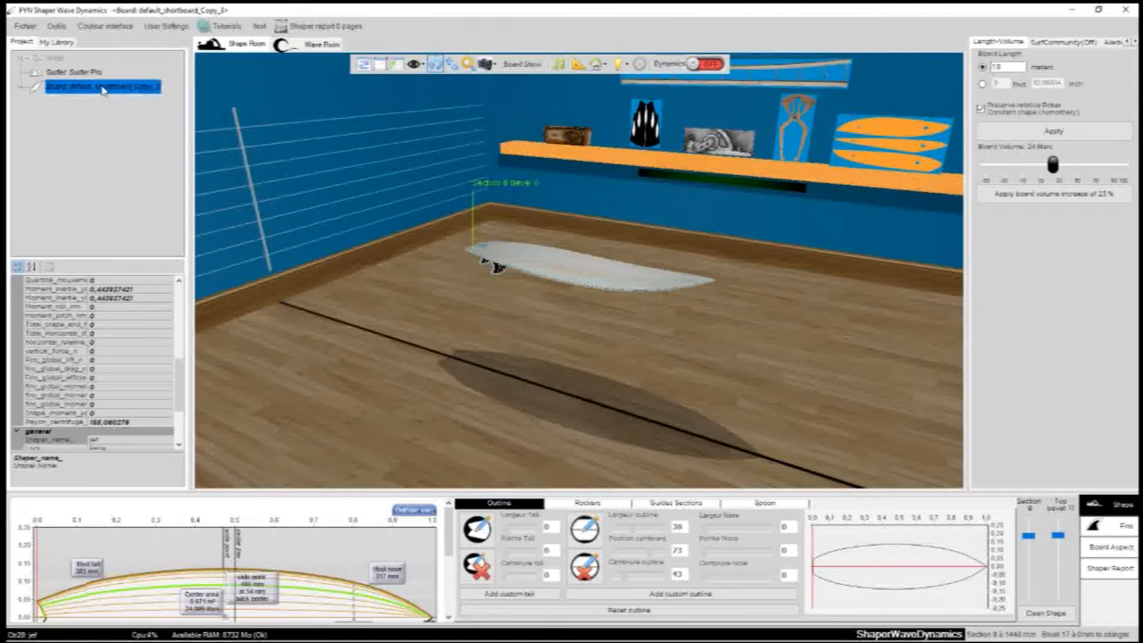
drag(734, 256, 819, 231)
drag(748, 223, 721, 395)
drag(616, 205, 601, 336)
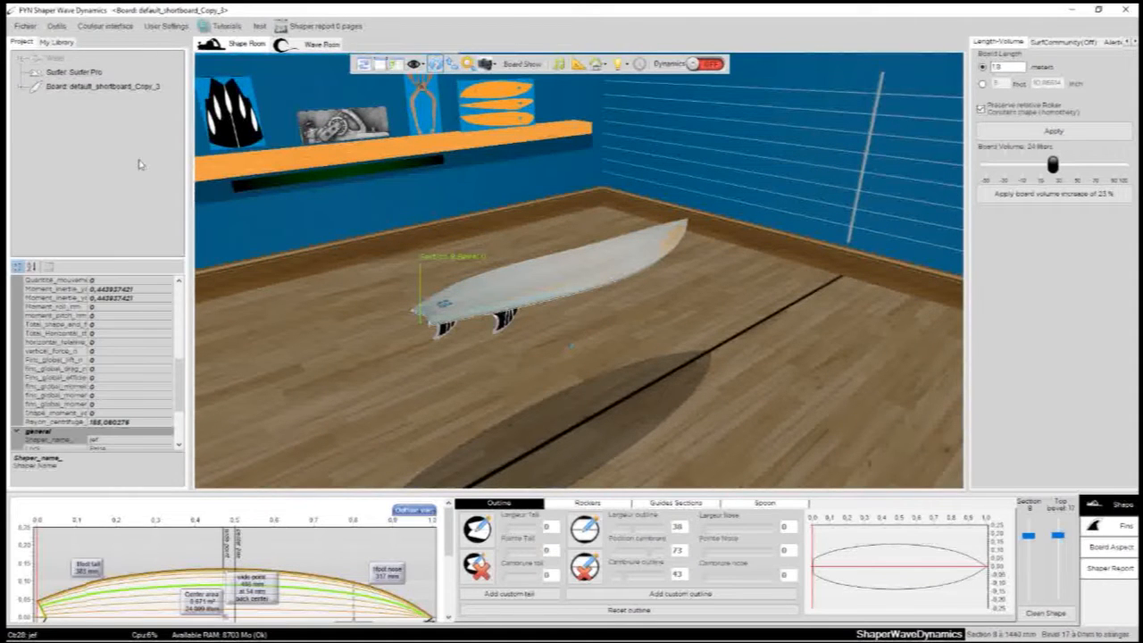
Expand the board copy's components and inspect its custom outline and custom tail properties.
click(22, 88)
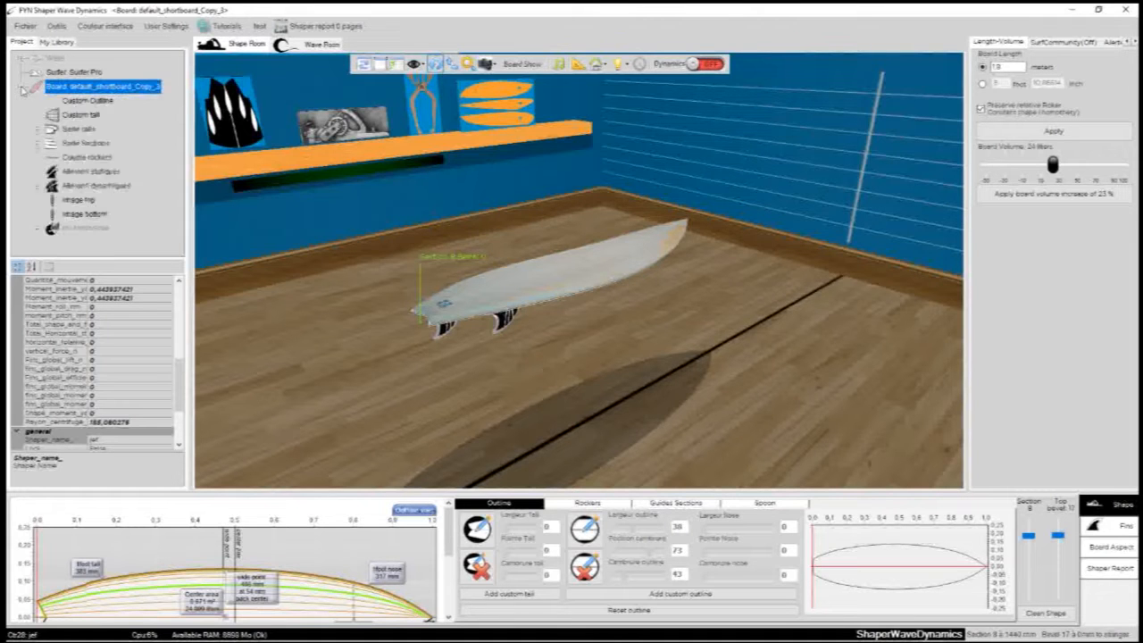
drag(527, 238, 451, 430)
click(524, 299)
drag(524, 299, 525, 351)
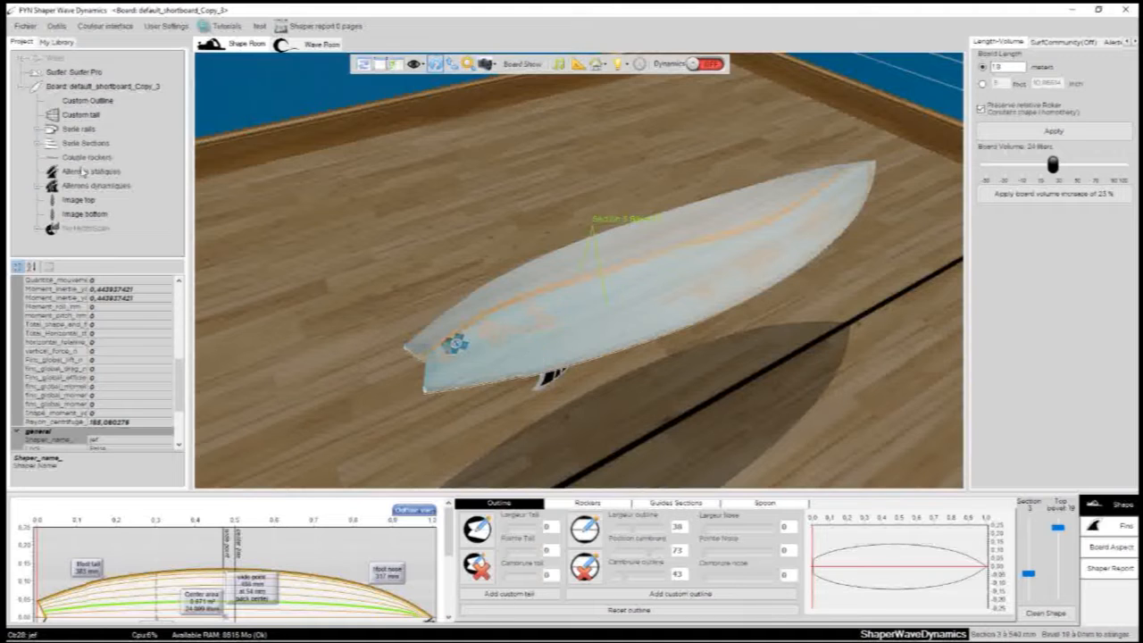
click(84, 102)
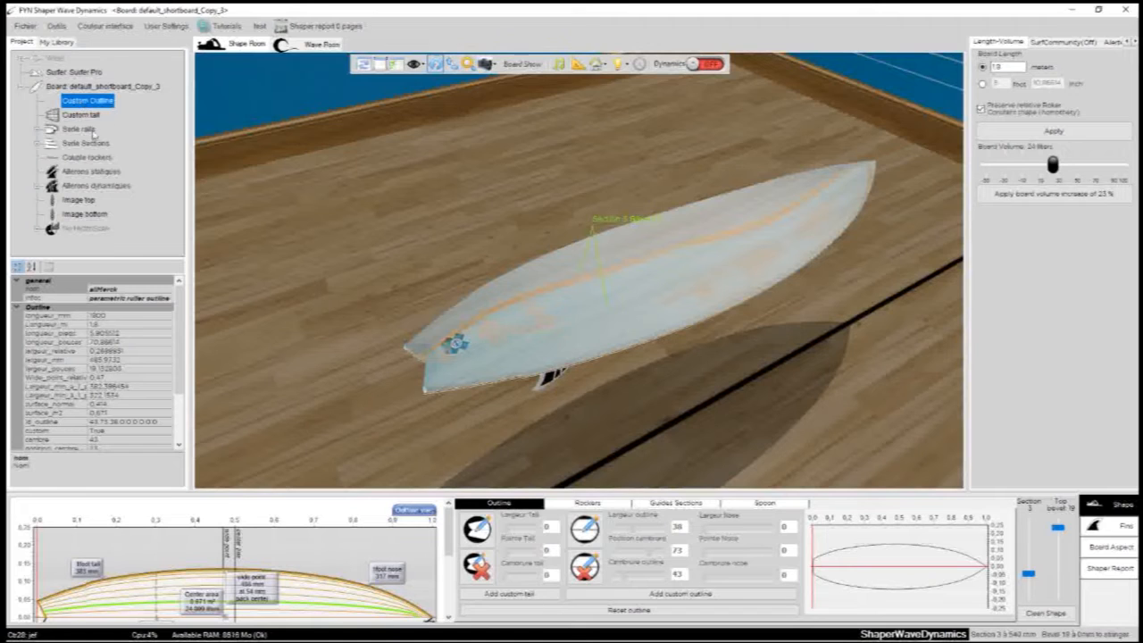
click(86, 117)
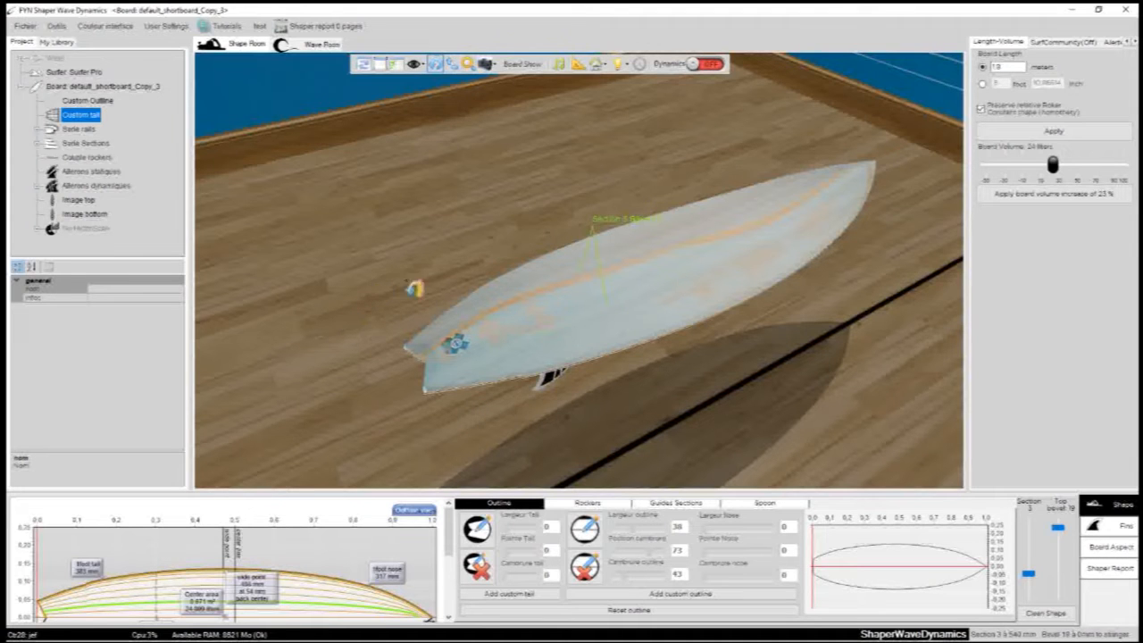
Open the board copy's rocker pair and apply an adjusted rocker curve with Shape Rockers.
drag(754, 371, 740, 336)
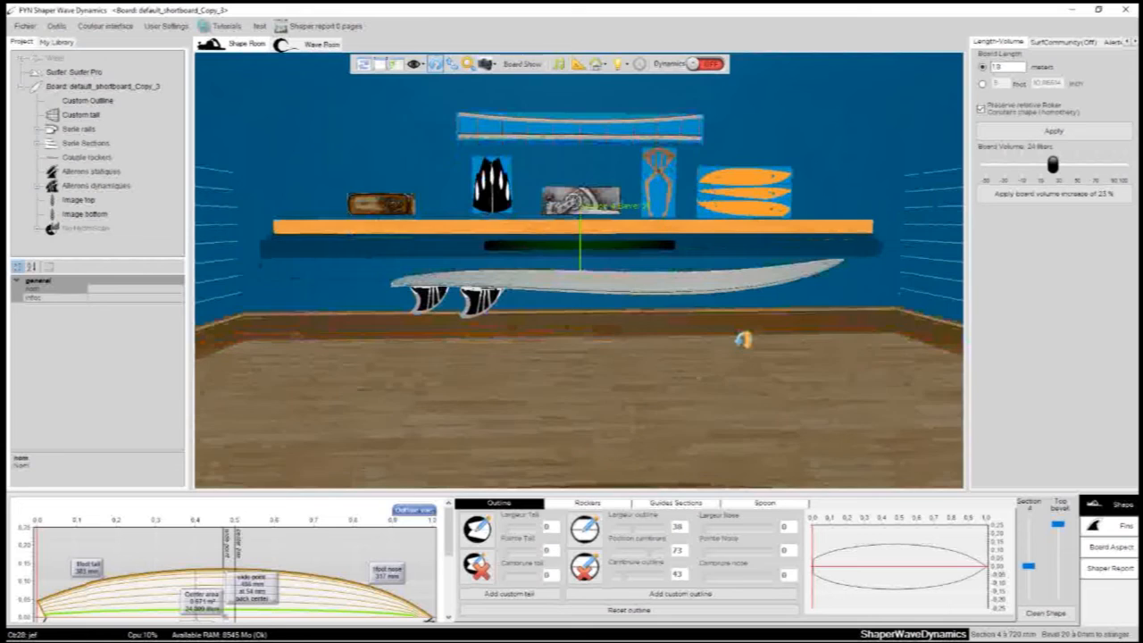
drag(649, 384, 657, 332)
click(106, 158)
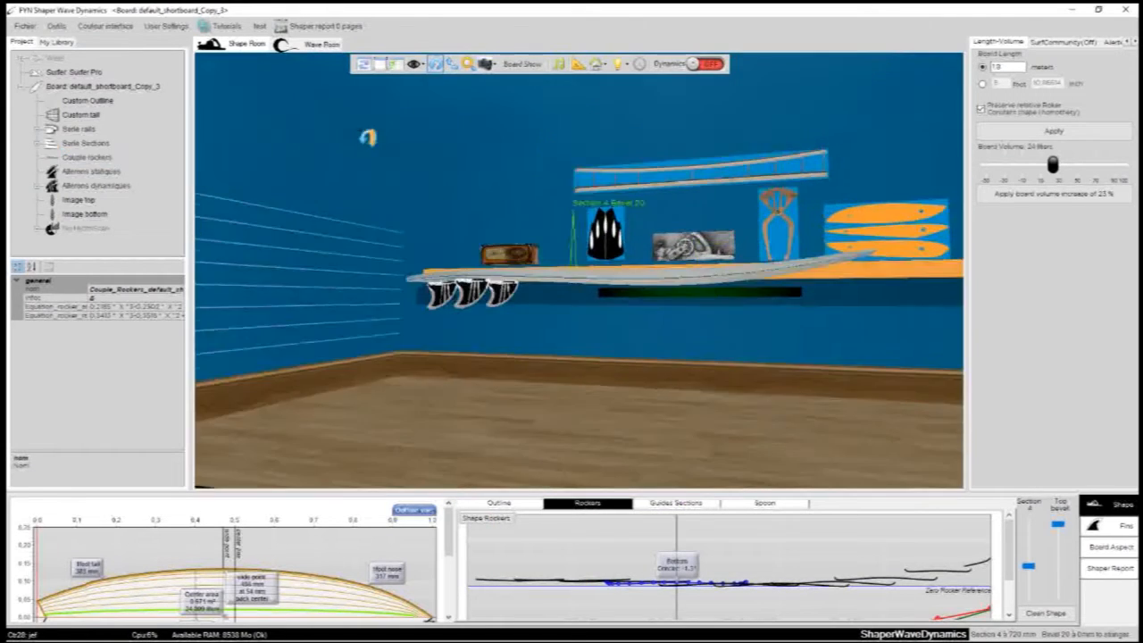
click(512, 518)
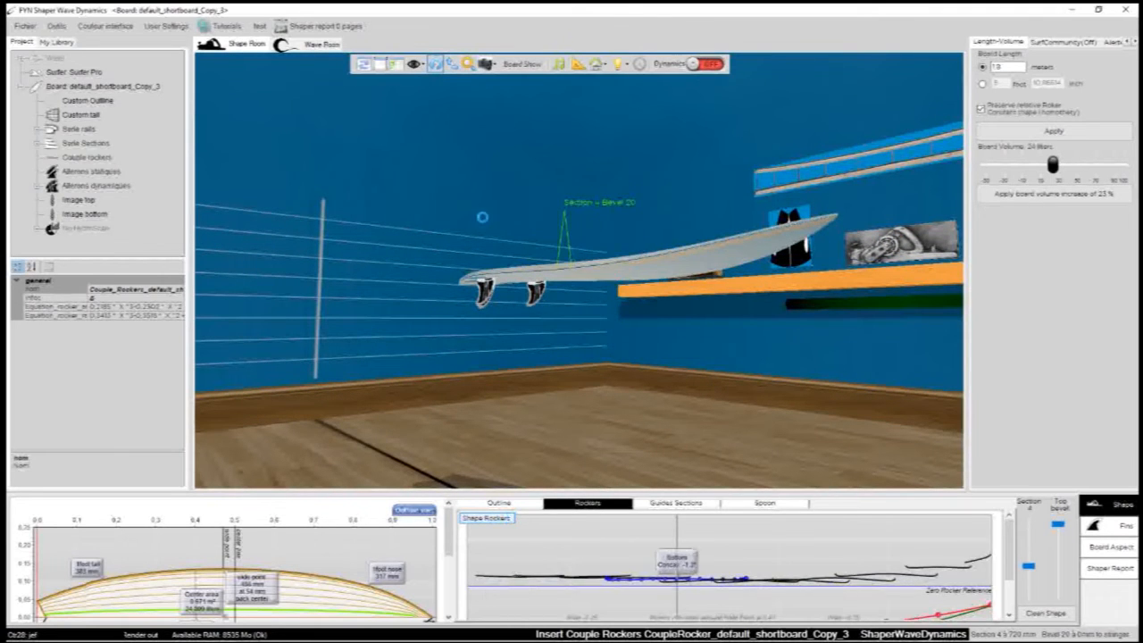
Examine the board copy's rocker curves against the 3D board from several angles in the rocker editor and close the editor.
drag(312, 18, 439, 339)
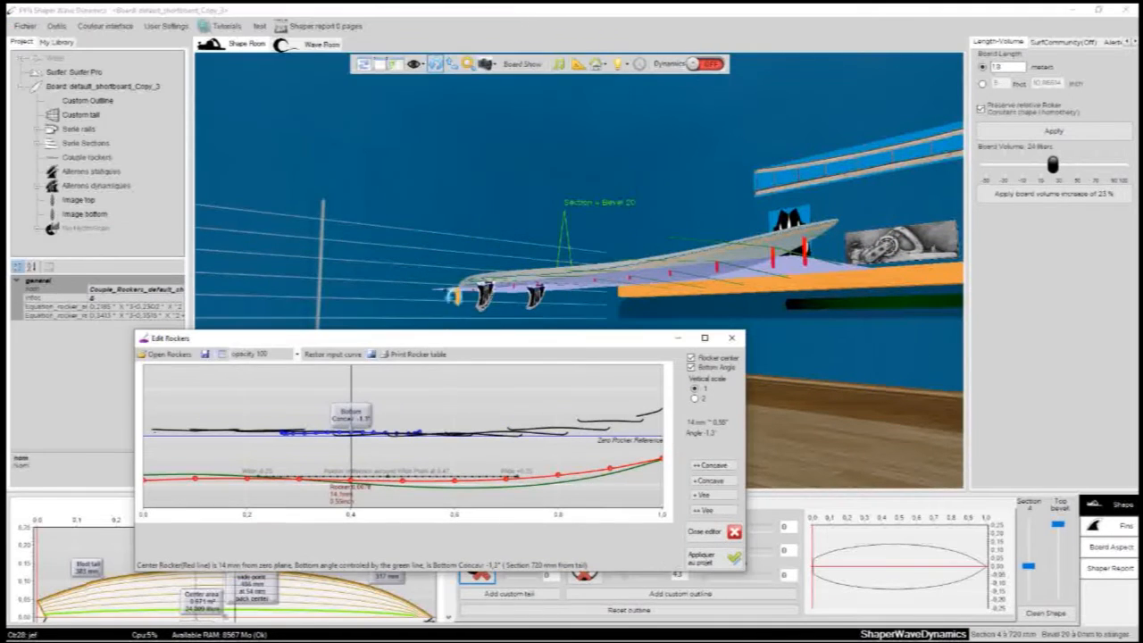
drag(627, 164, 314, 286)
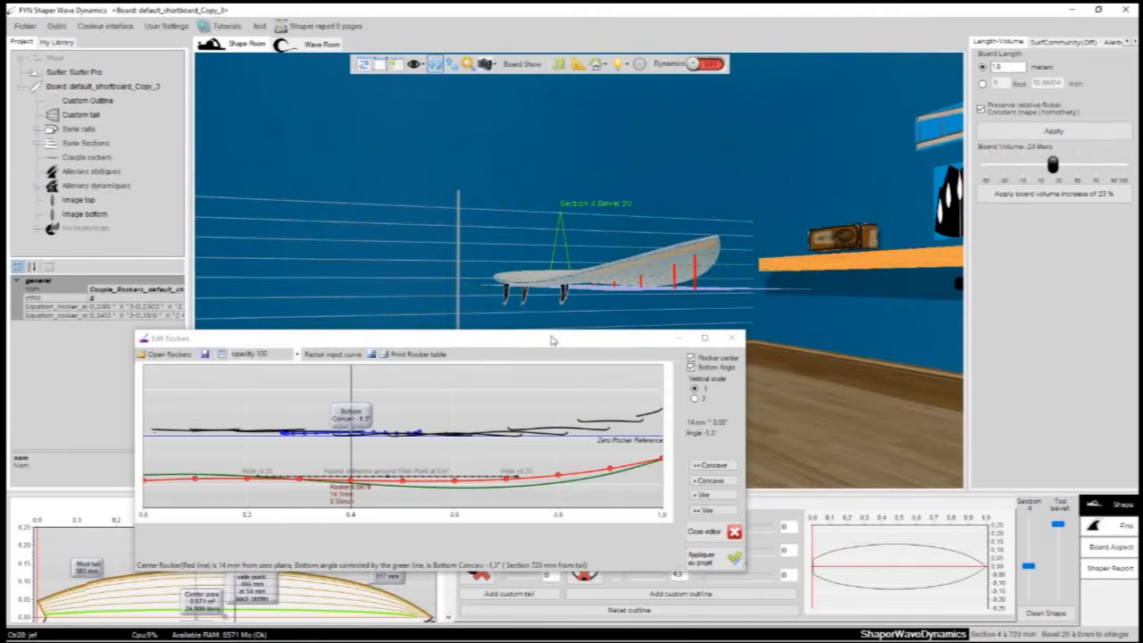
drag(551, 340, 538, 416)
drag(660, 218, 372, 378)
drag(698, 201, 361, 243)
drag(726, 348, 504, 281)
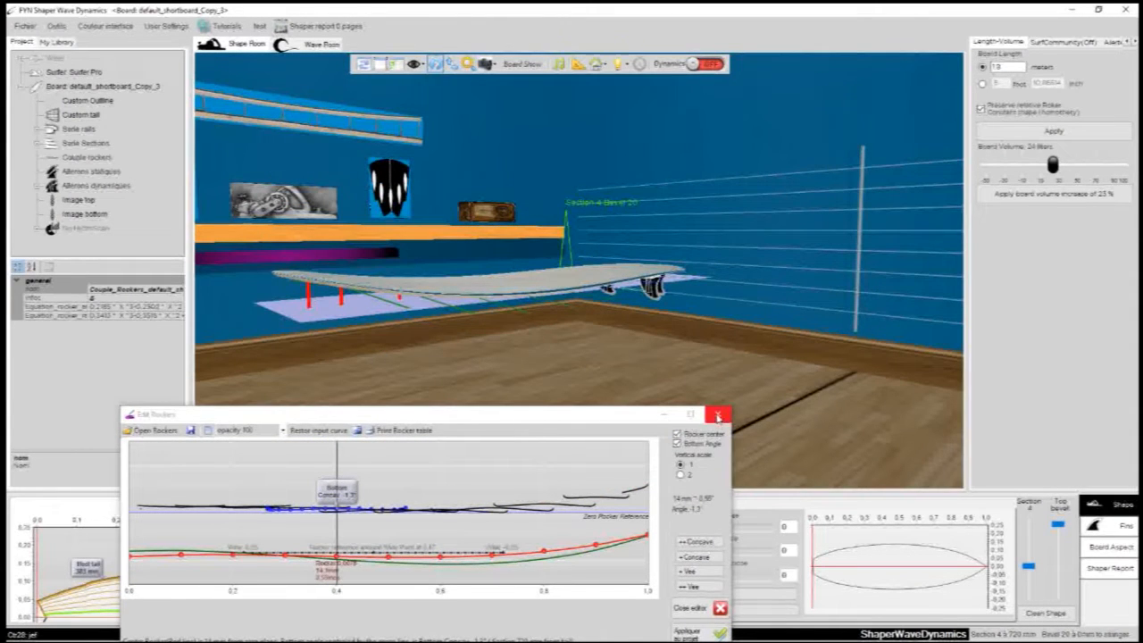
click(717, 415)
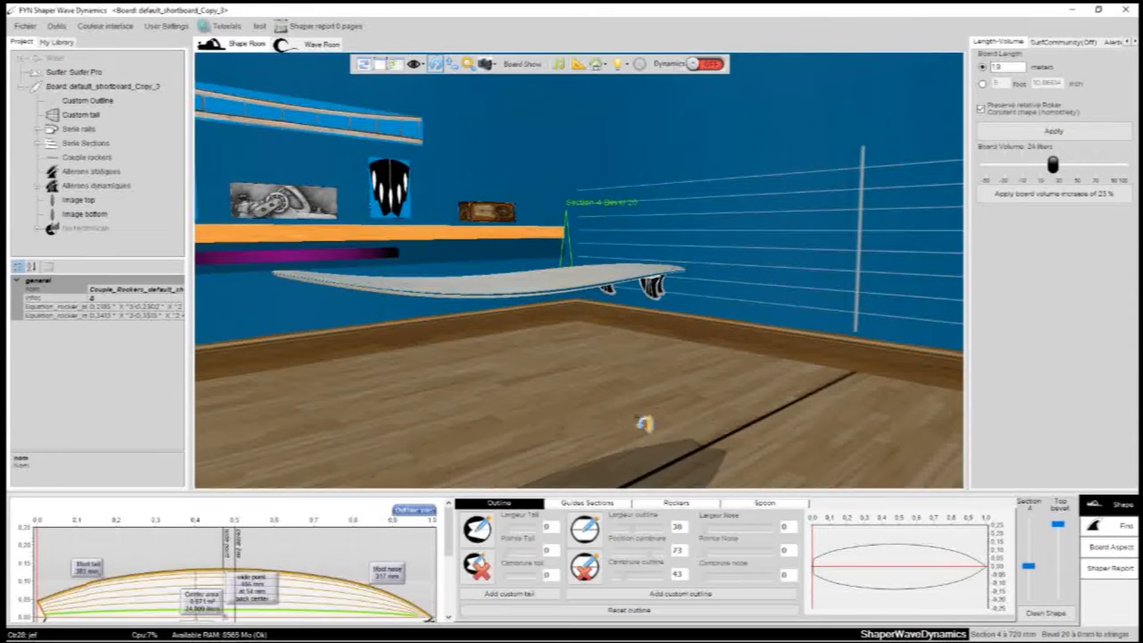
Display the board's guide sections and select section 7 to view its profile.
click(588, 503)
drag(401, 357, 595, 420)
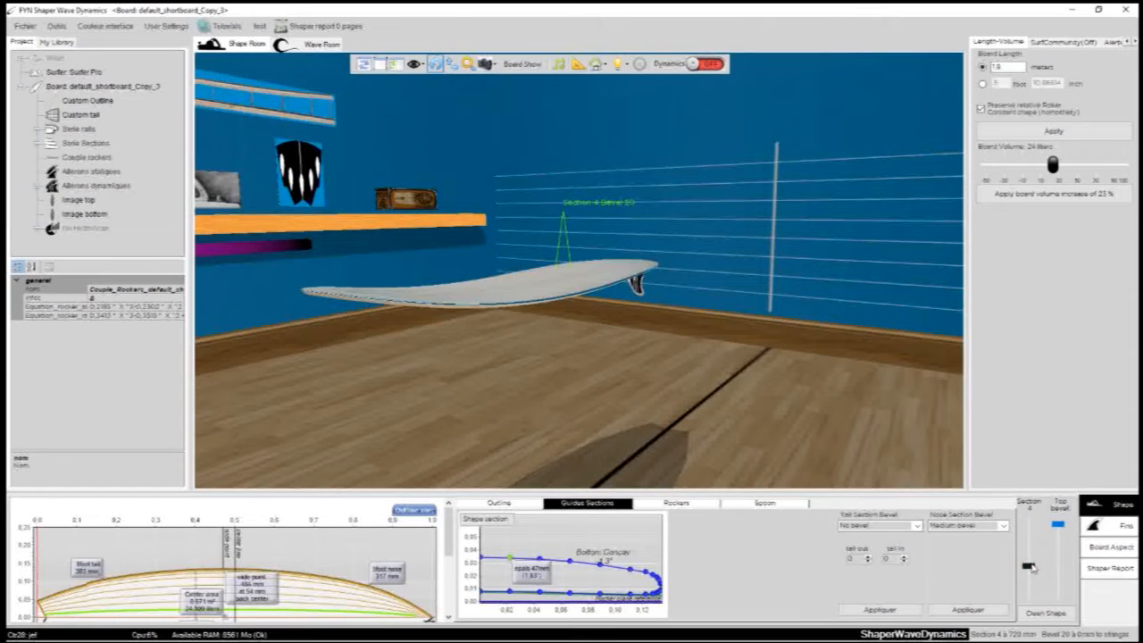
click(1029, 566)
mouse_move(1031, 566)
mouse_down()
mouse_move(1031, 528)
mouse_move(1028, 597)
mouse_move(1025, 544)
mouse_up()
drag(741, 278, 355, 439)
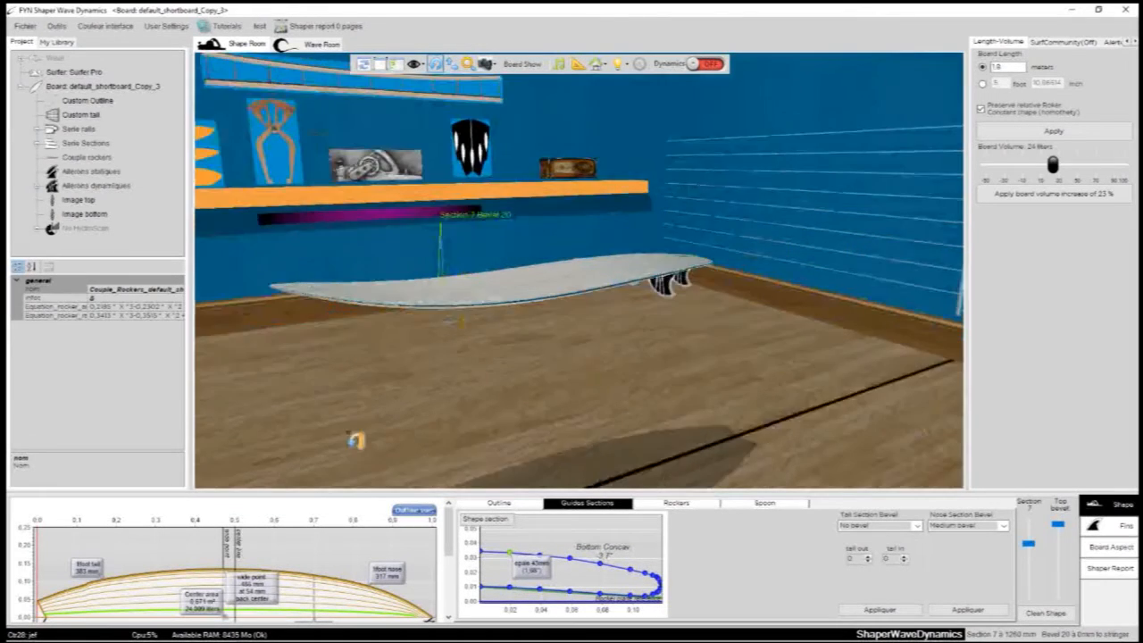
Pick section 6 and section 8 directly on the 3D board and compare their profiles.
scroll(357, 436, up, 2)
click(446, 309)
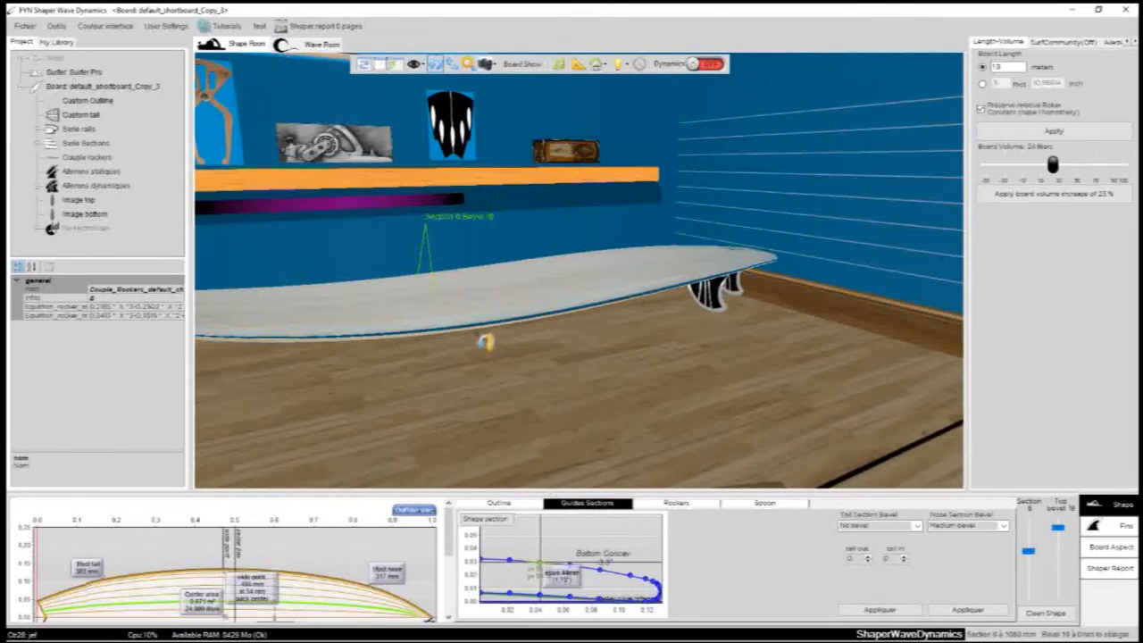
scroll(484, 342, down, 1)
click(349, 301)
drag(373, 342, 712, 367)
scroll(549, 348, down, 1)
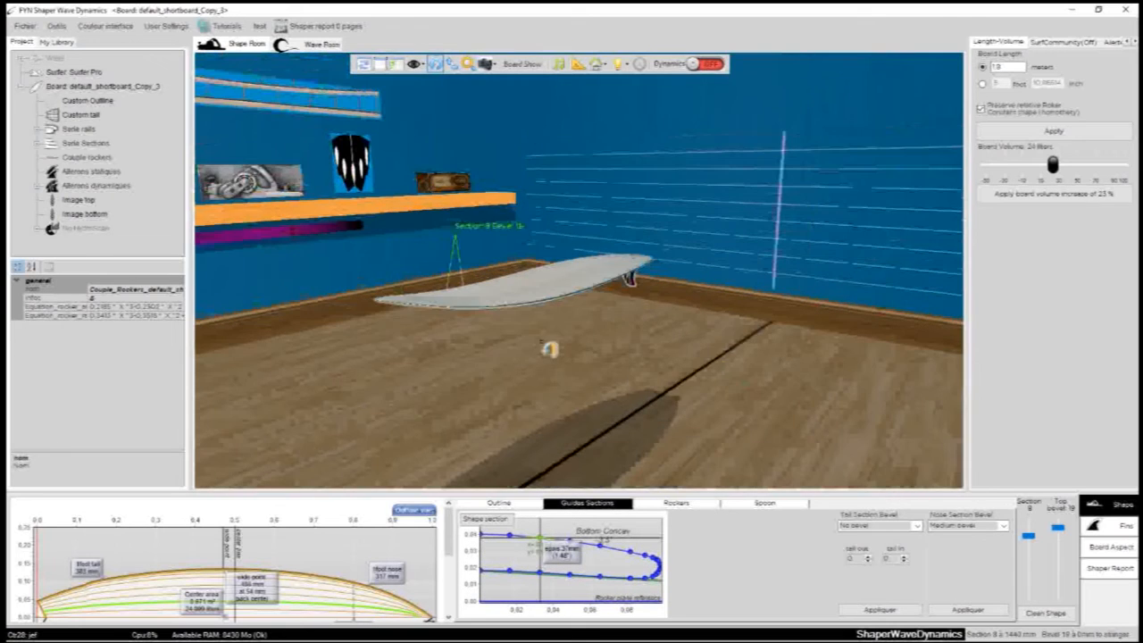
drag(549, 349, 732, 333)
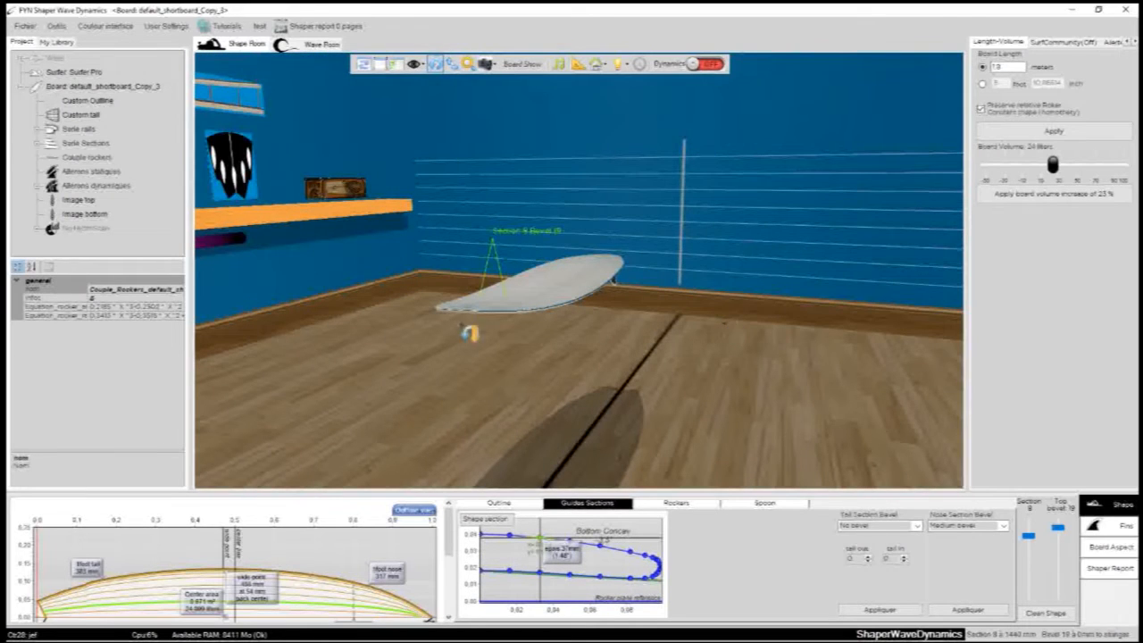
drag(319, 301, 507, 333)
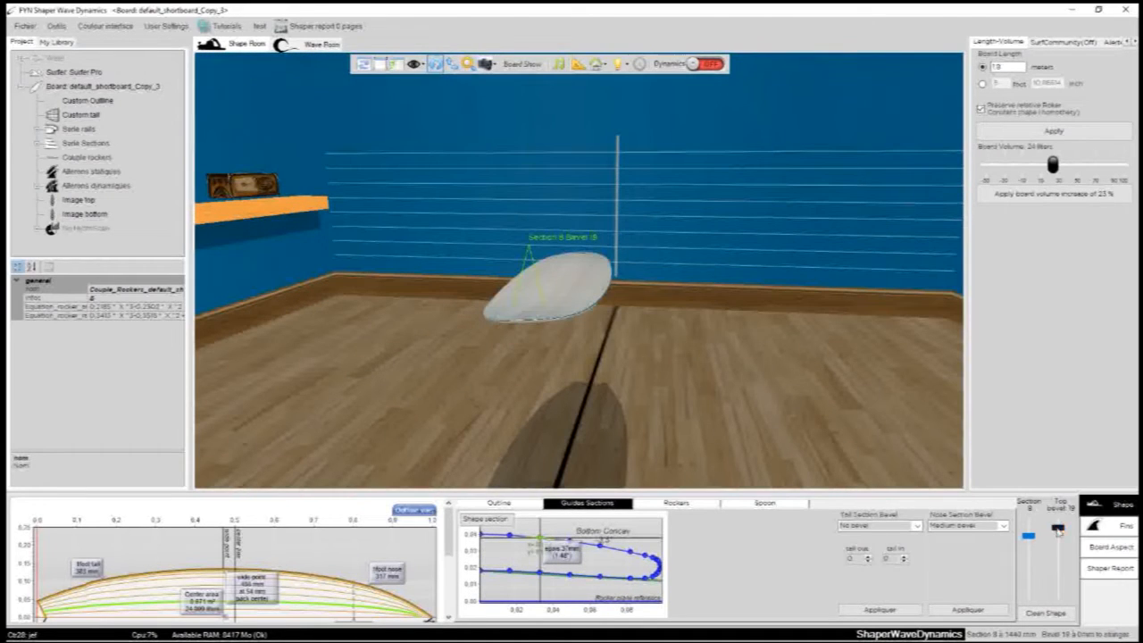
Open the board aspect settings and set the shaping phase to Shaped.
click(1107, 546)
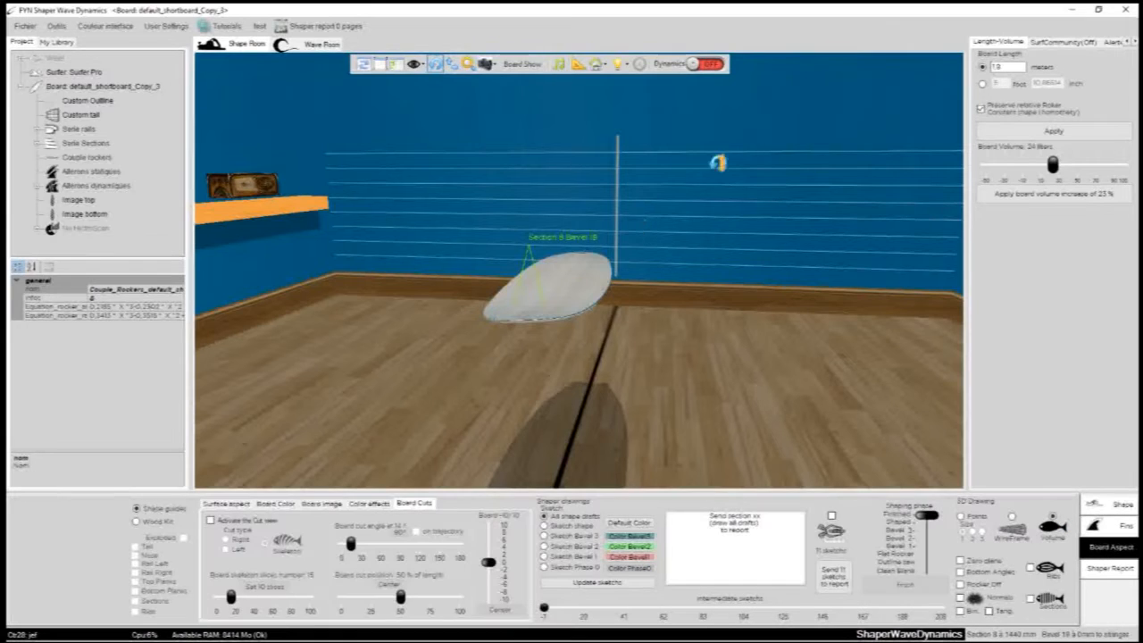
drag(718, 162, 409, 357)
drag(538, 296, 673, 333)
scroll(759, 325, up, 5)
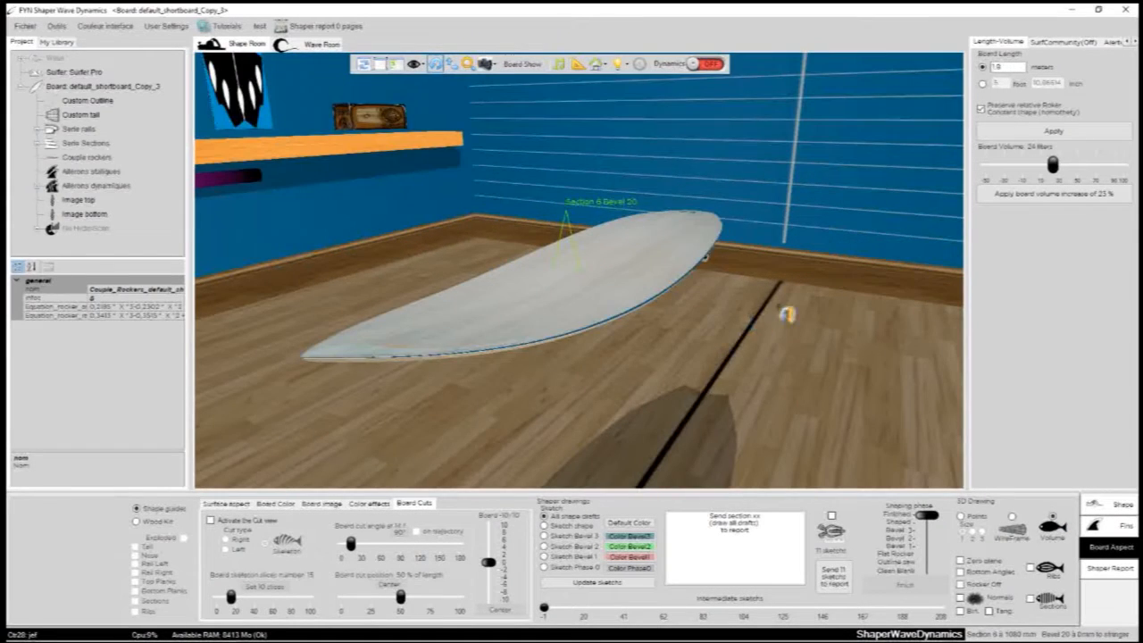
drag(786, 315, 541, 434)
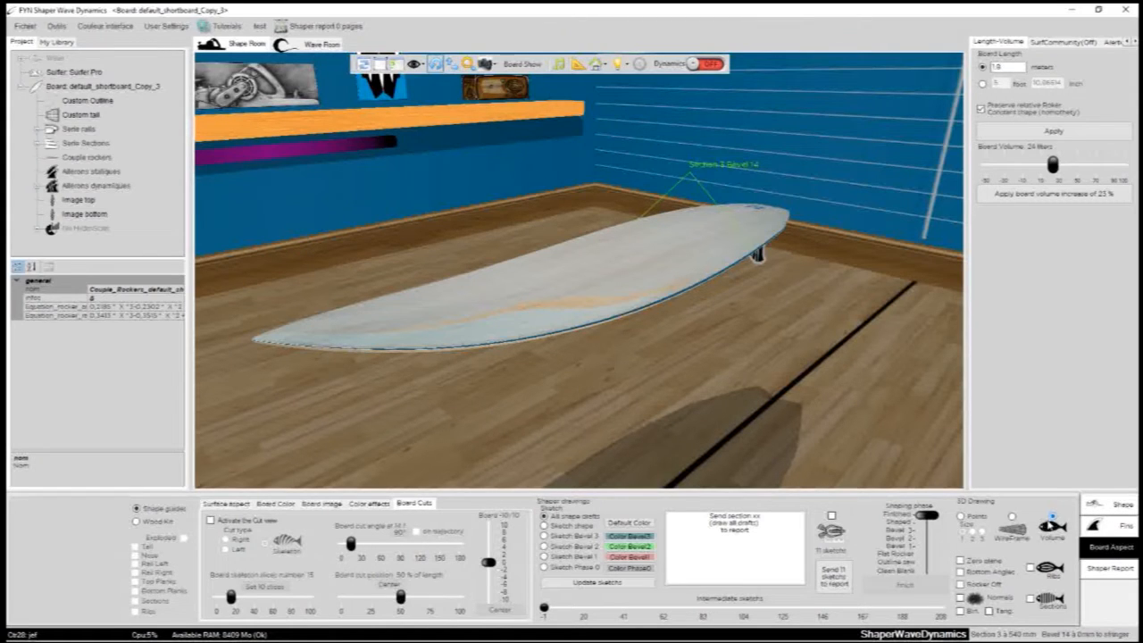
drag(764, 348, 638, 375)
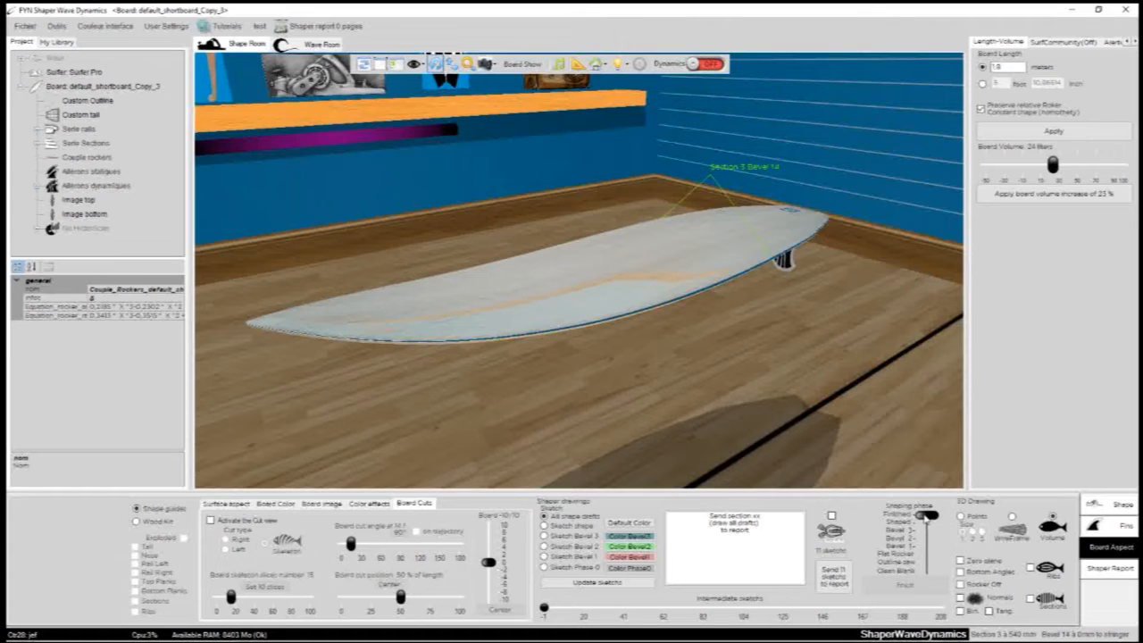
drag(926, 515, 924, 523)
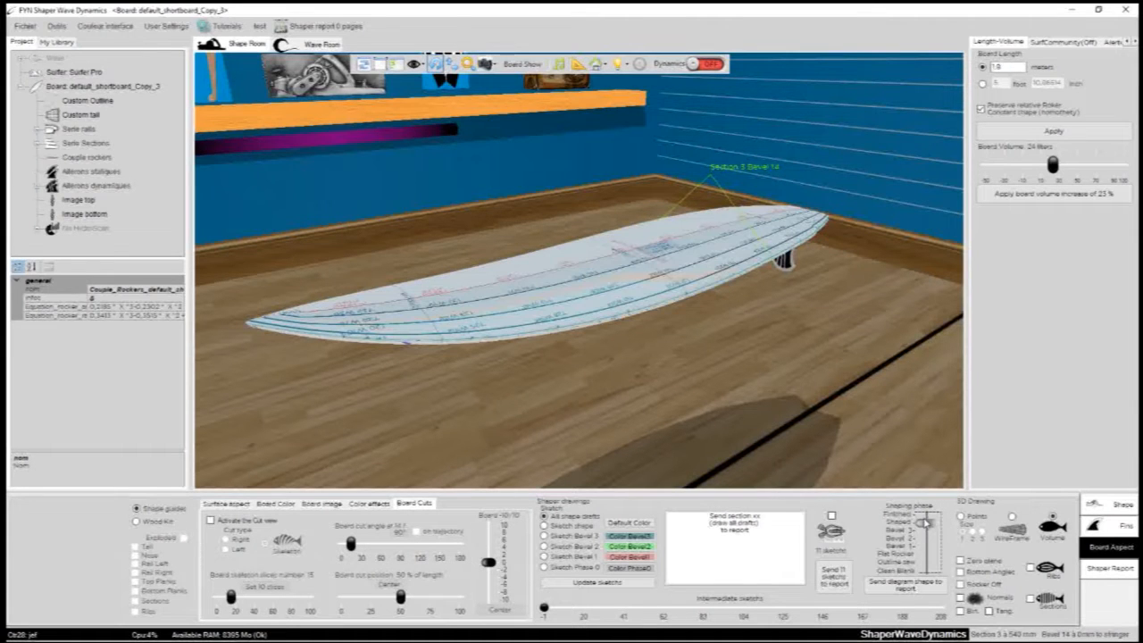
Examine the bevel lines and shaping dimensions drawn on the board from the nose, deck, rail and tail.
scroll(639, 332, up, 3)
drag(510, 262, 935, 285)
drag(736, 403, 765, 220)
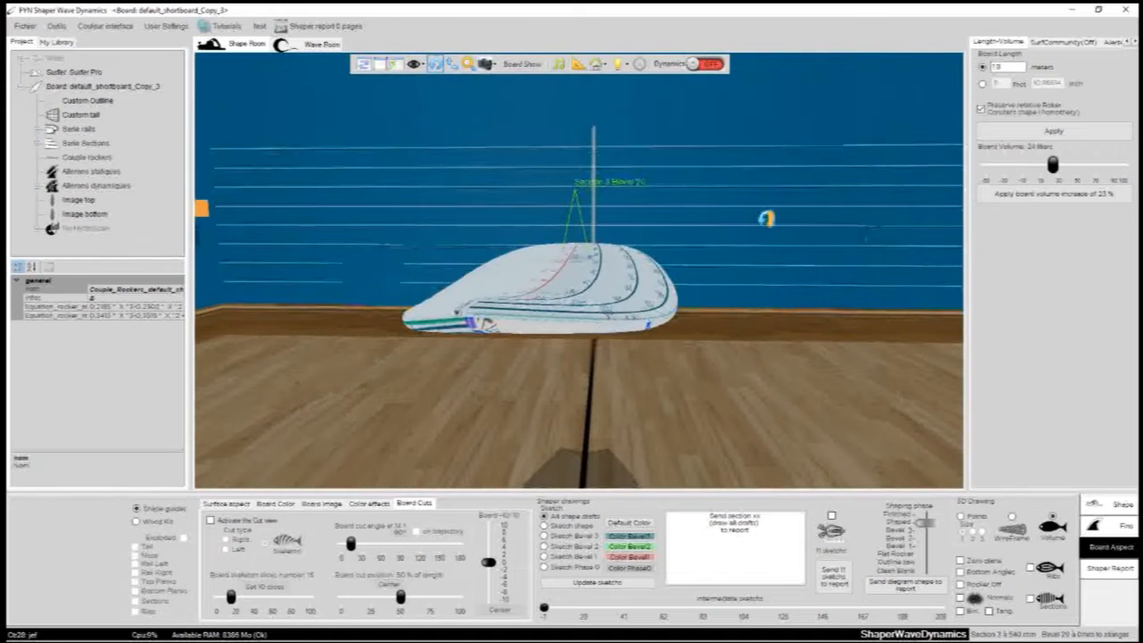
drag(743, 356, 684, 434)
drag(442, 171, 615, 336)
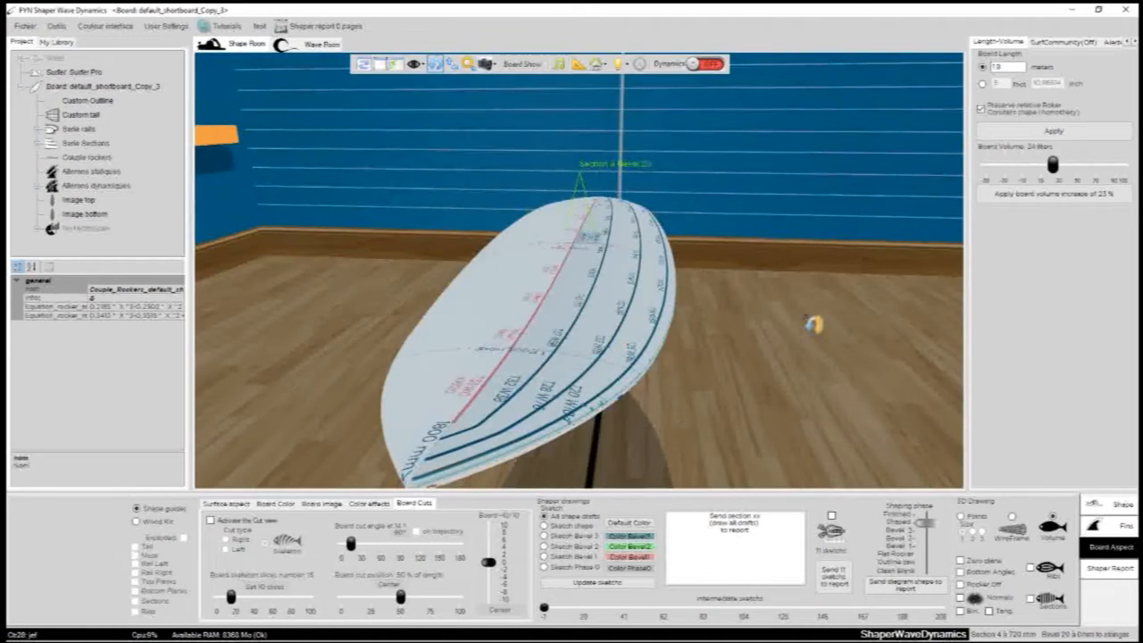
scroll(648, 313, up, 4)
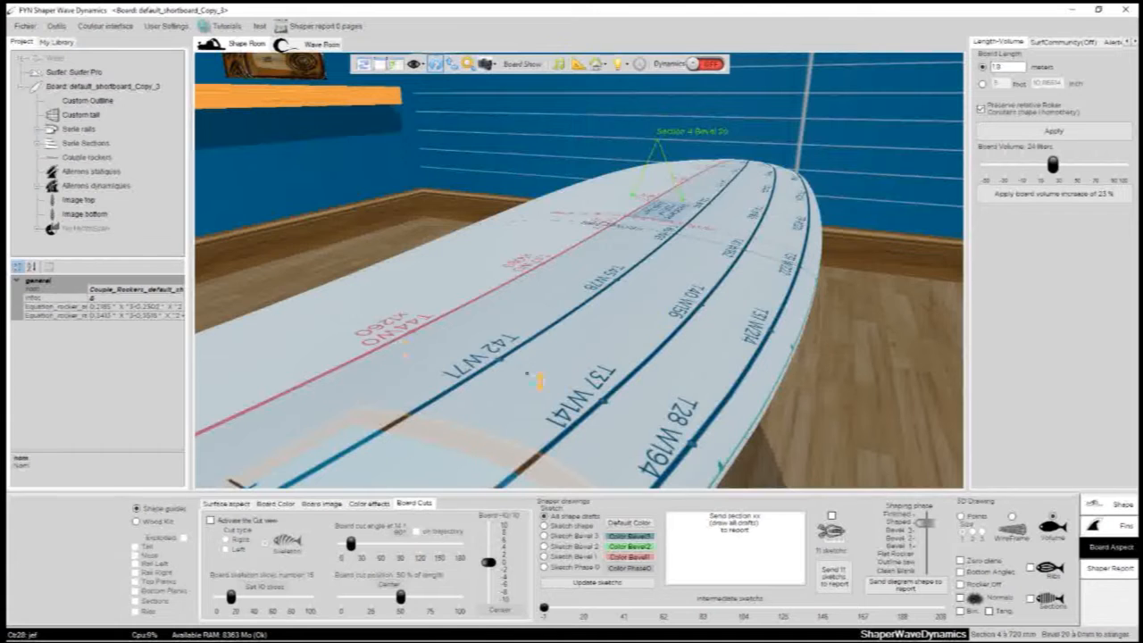
scroll(476, 326, down, 2)
drag(732, 398, 500, 369)
scroll(733, 408, down, 3)
scroll(740, 340, down, 3)
scroll(698, 283, down, 1)
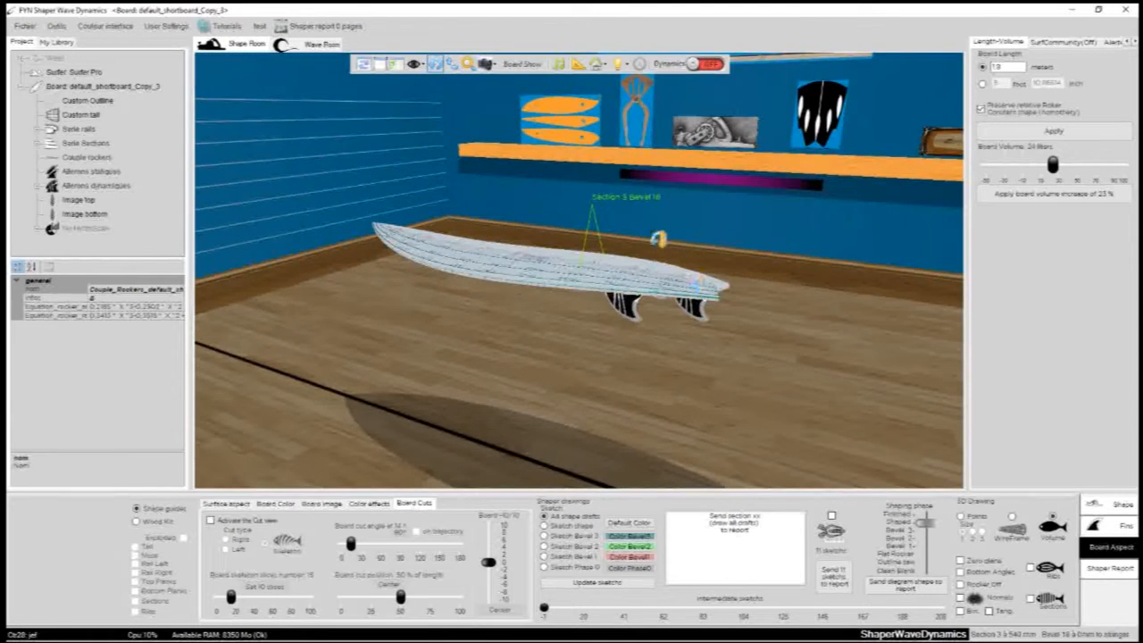
scroll(658, 238, up, 2)
drag(559, 214, 454, 429)
drag(714, 202, 691, 166)
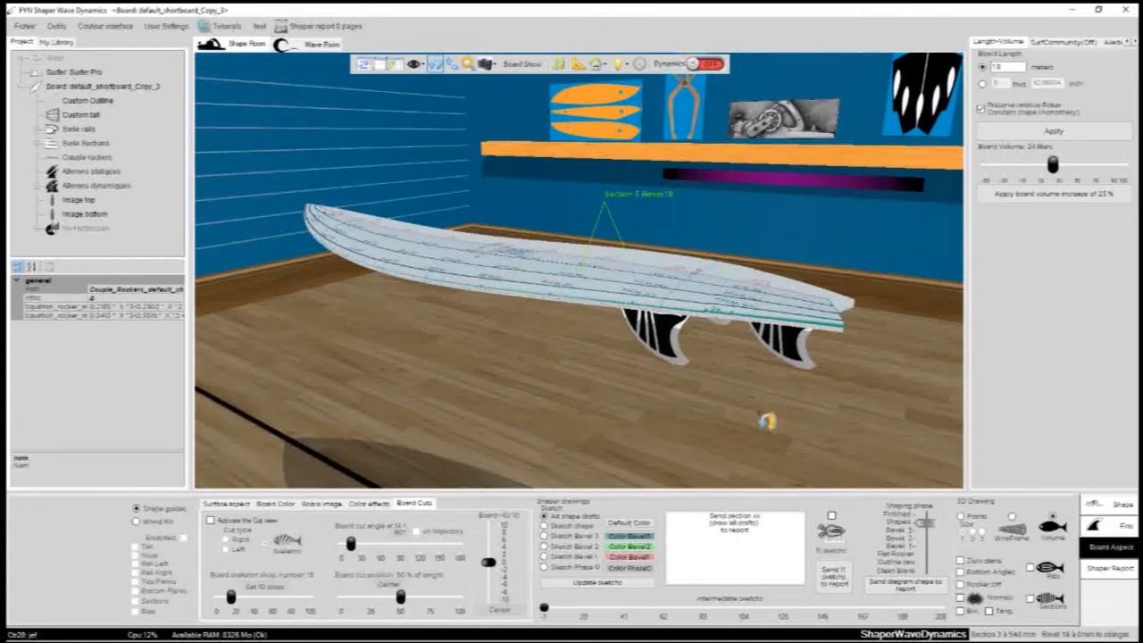
Hide the fins from the board display and check the bare board from the tail.
click(522, 63)
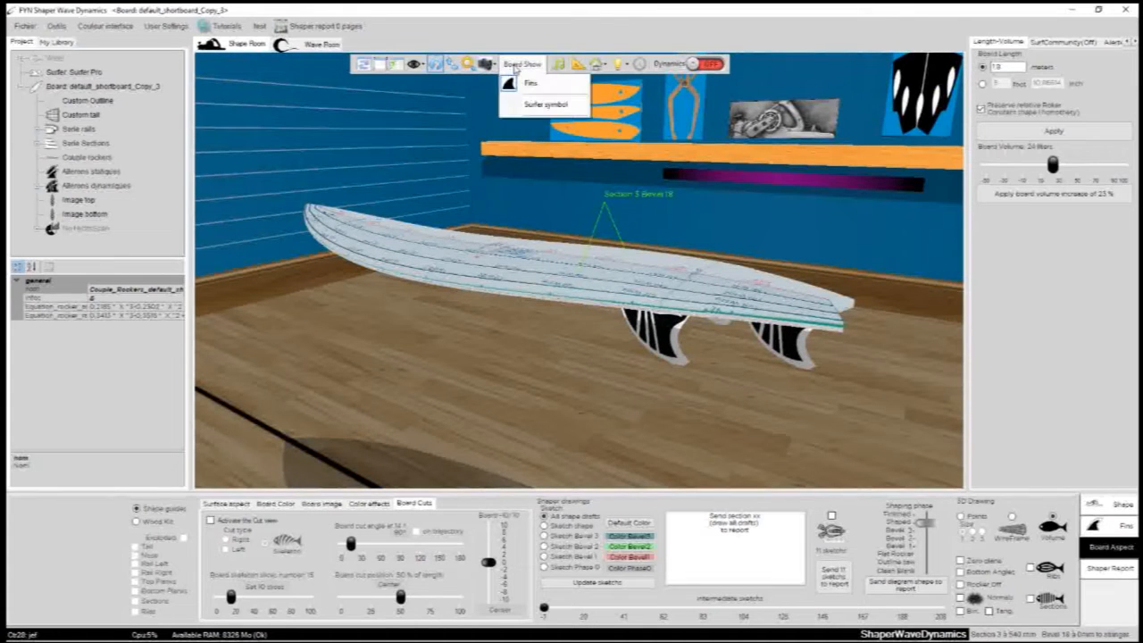
click(520, 83)
drag(708, 257, 308, 390)
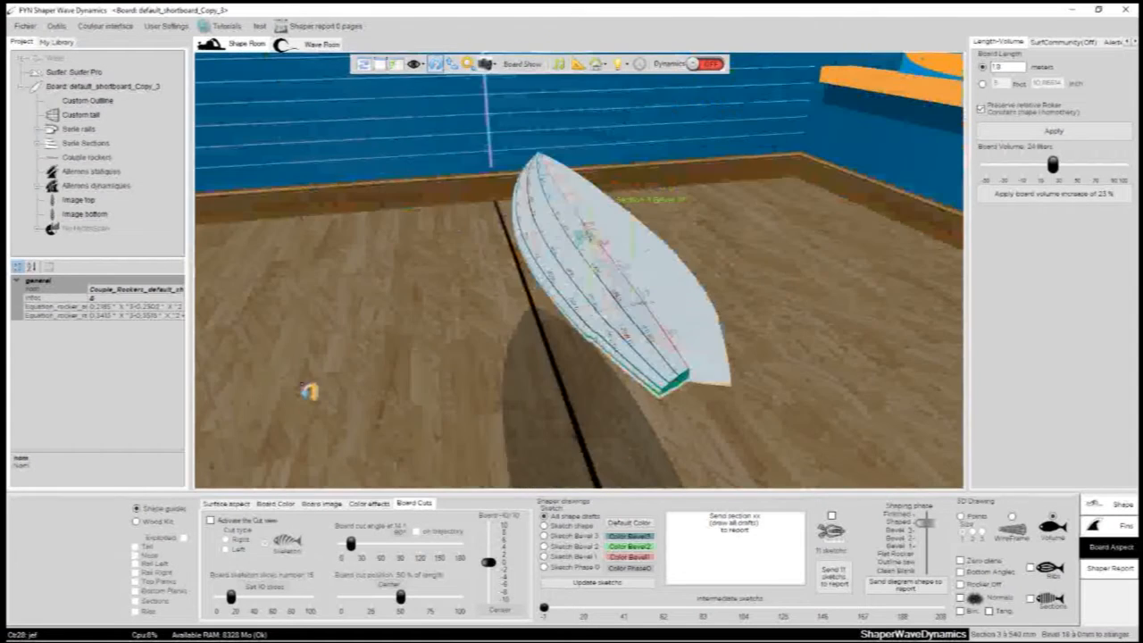
drag(780, 326, 597, 378)
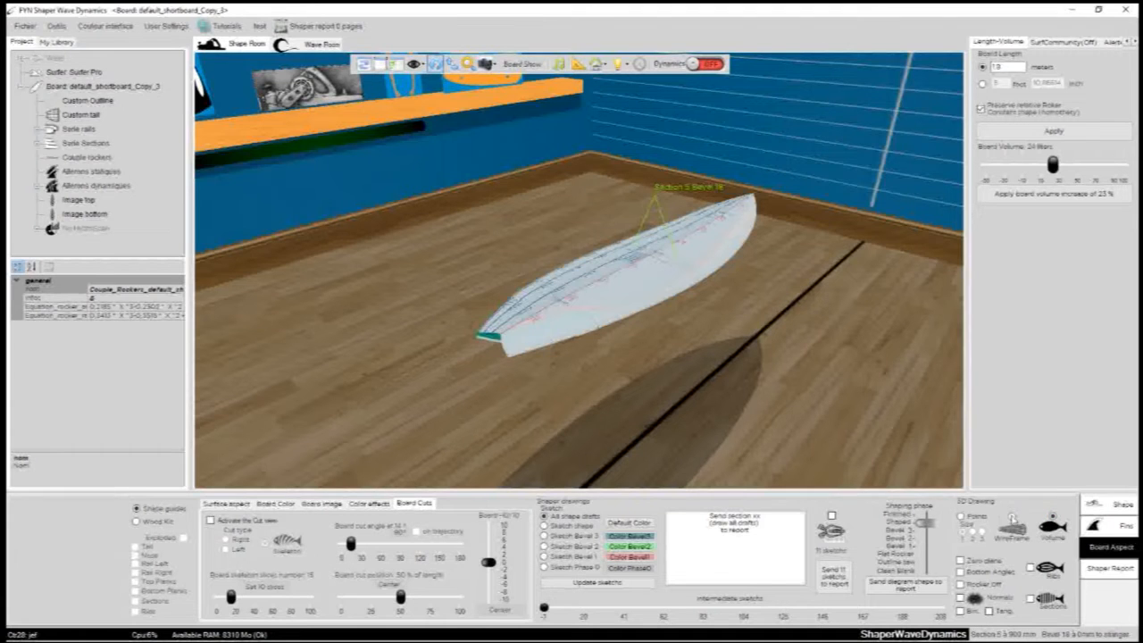
Switch the board's 3D drawing to WireFrame and inspect the mesh up close.
click(1012, 518)
scroll(759, 314, up, 5)
drag(694, 305, 636, 300)
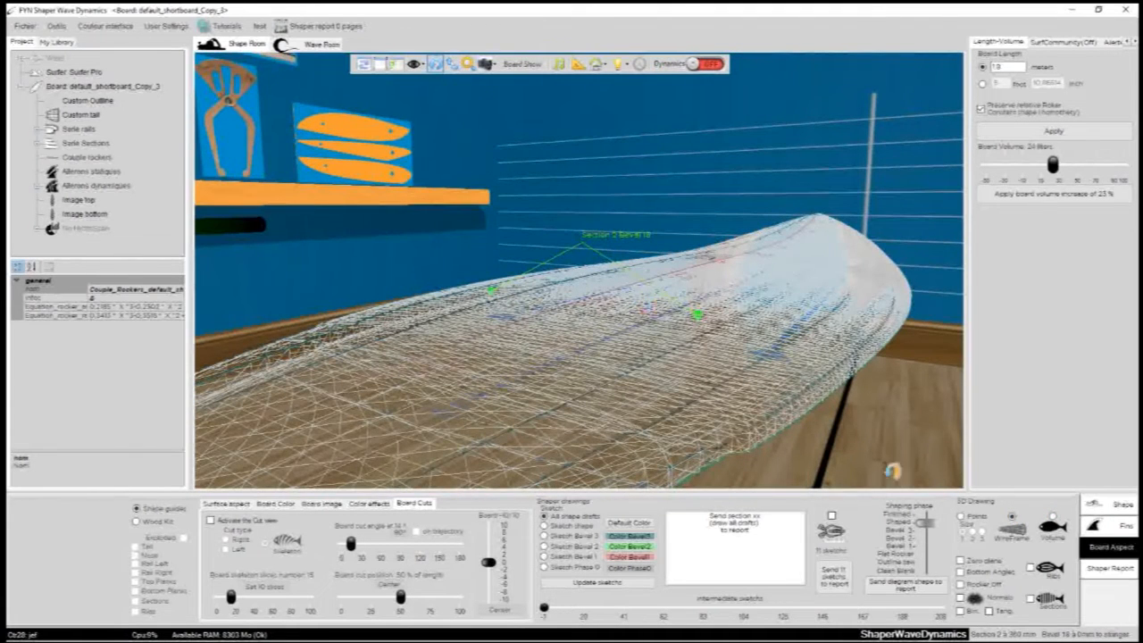
drag(938, 482, 805, 394)
Show the board as points with its guide sections and ribs turned on, and inspect the inner structure.
click(1031, 598)
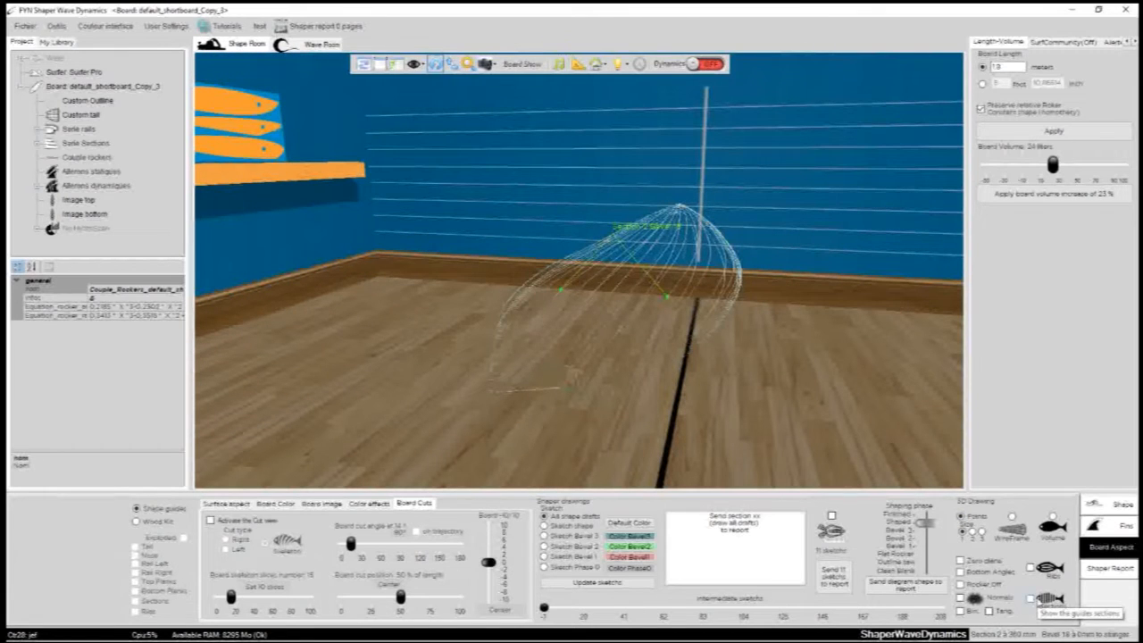
drag(762, 348, 554, 340)
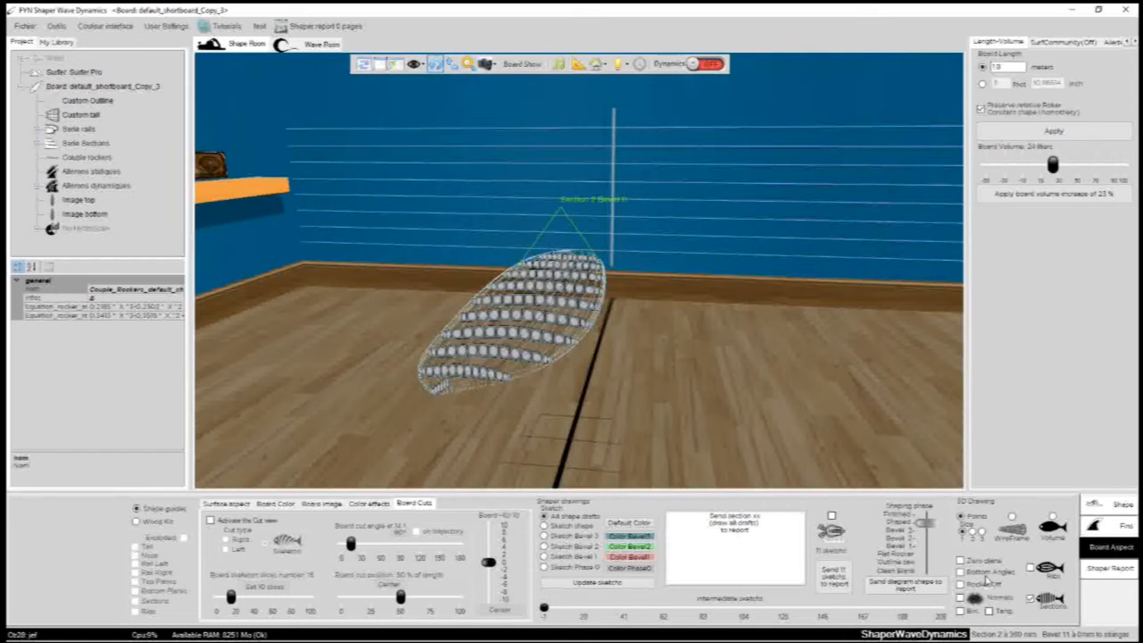
click(1031, 568)
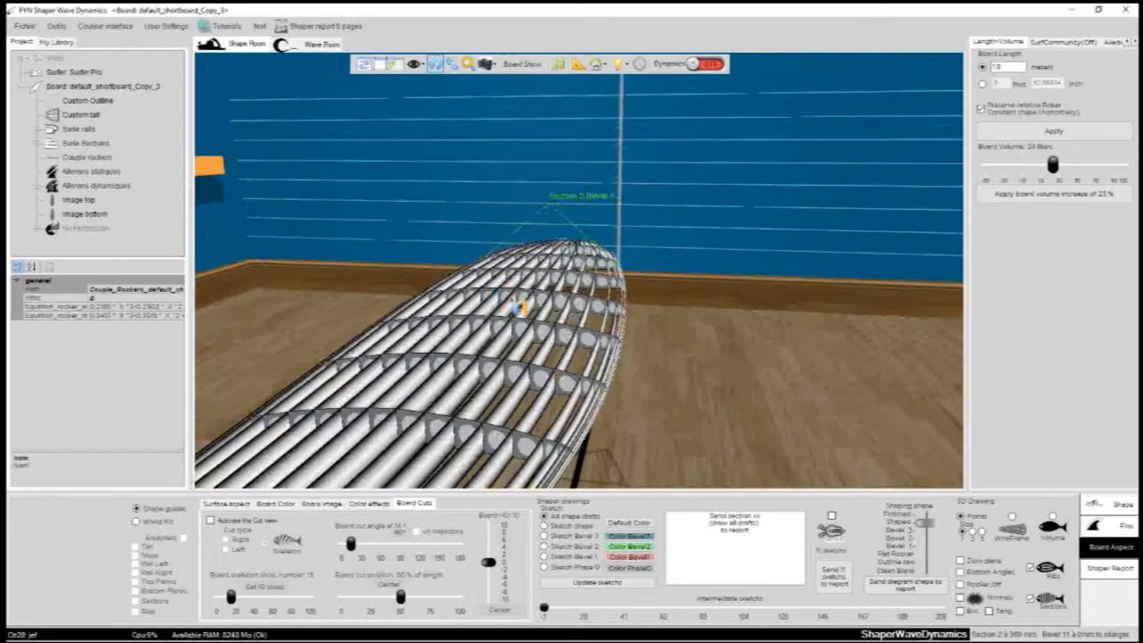
drag(791, 124, 879, 477)
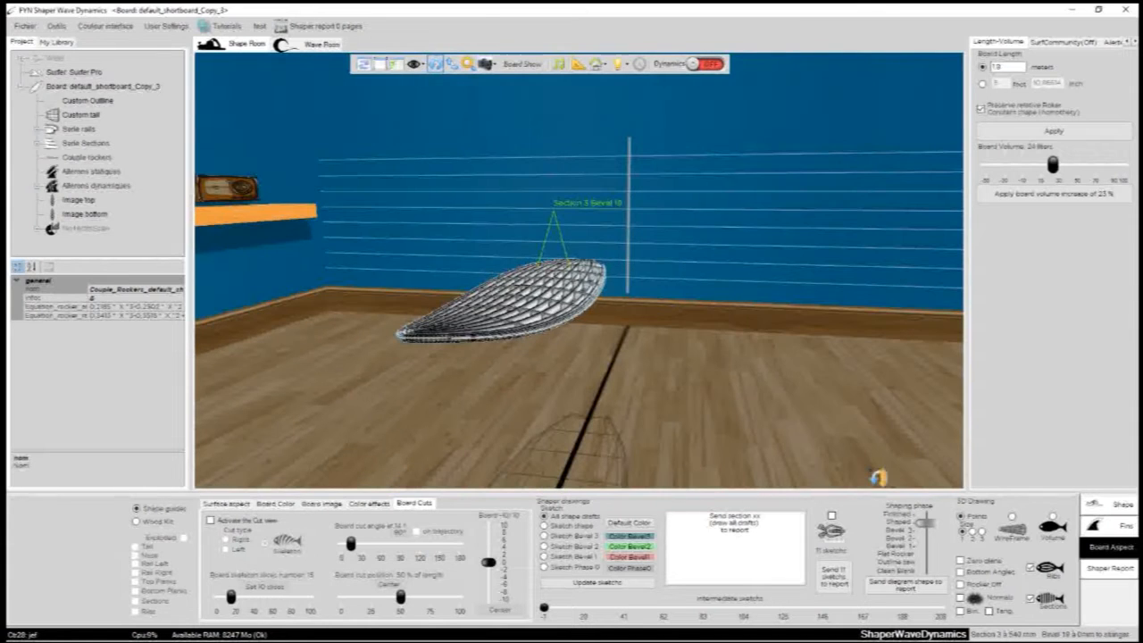
Hide the ribs and guide sections and return the board's 3D drawing to Volume after a wireframe preview.
click(1050, 572)
click(1032, 598)
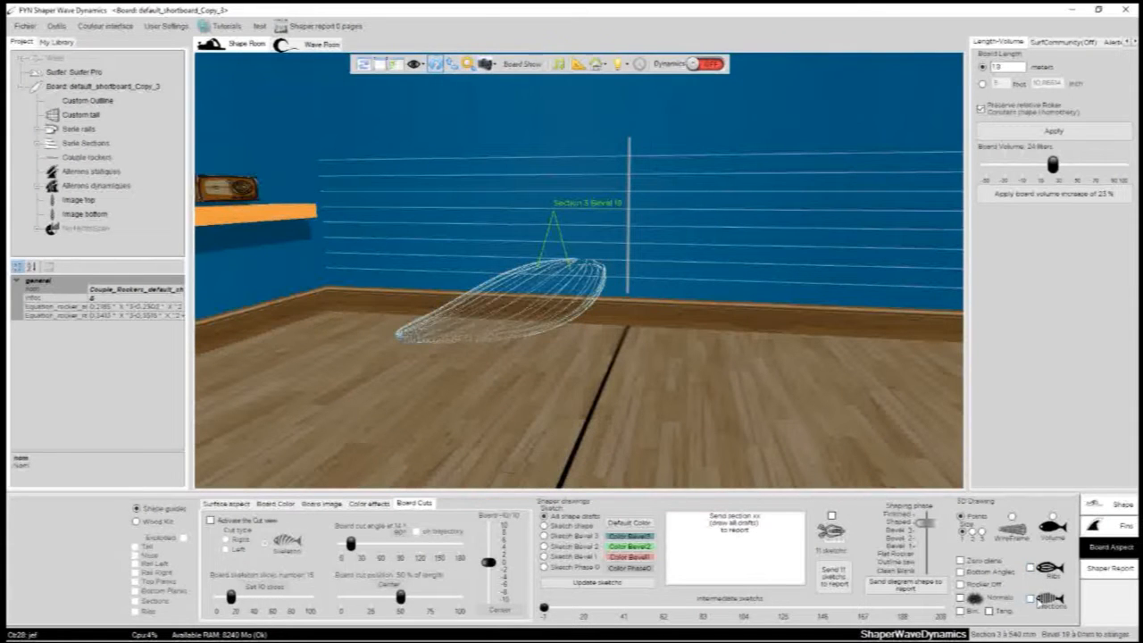
drag(422, 213, 924, 470)
click(1012, 517)
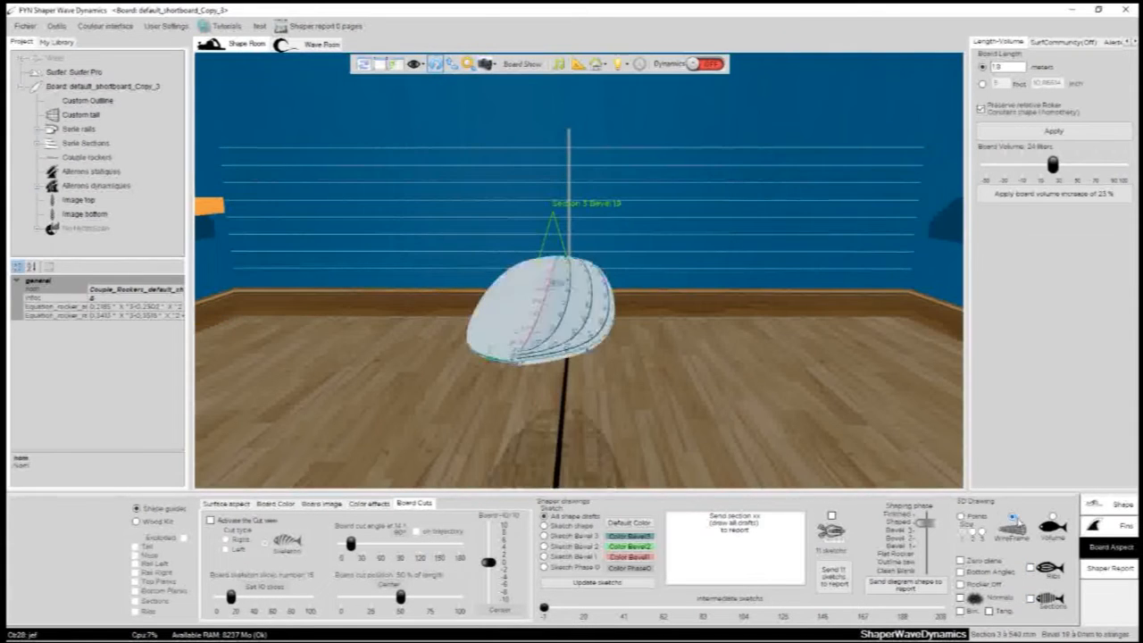
click(1054, 517)
mouse_move(754, 375)
mouse_down()
mouse_move(702, 353)
mouse_move(513, 392)
mouse_move(296, 329)
mouse_move(588, 482)
mouse_up()
Return to the shape settings and review the board's outline, guide sections and rockers in turn.
click(1117, 505)
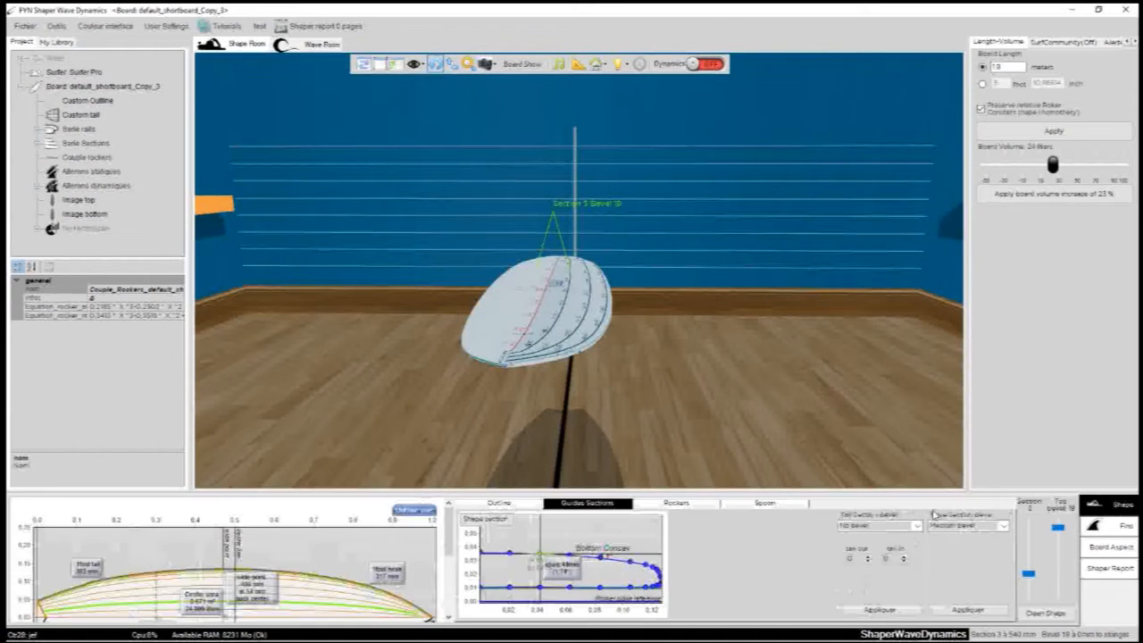
click(500, 504)
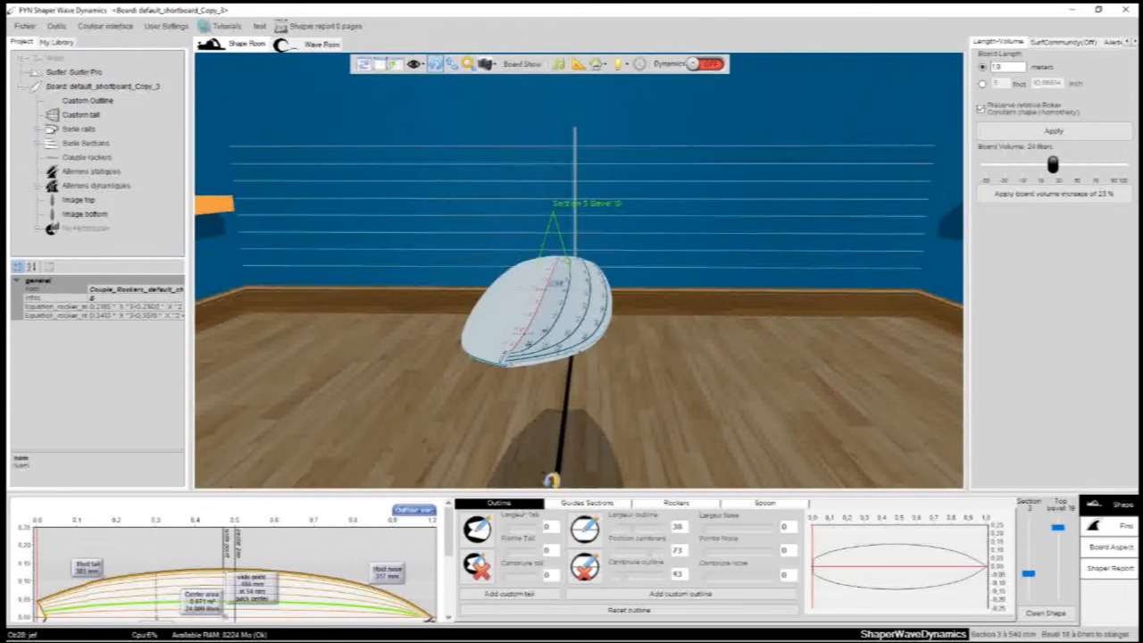
click(585, 504)
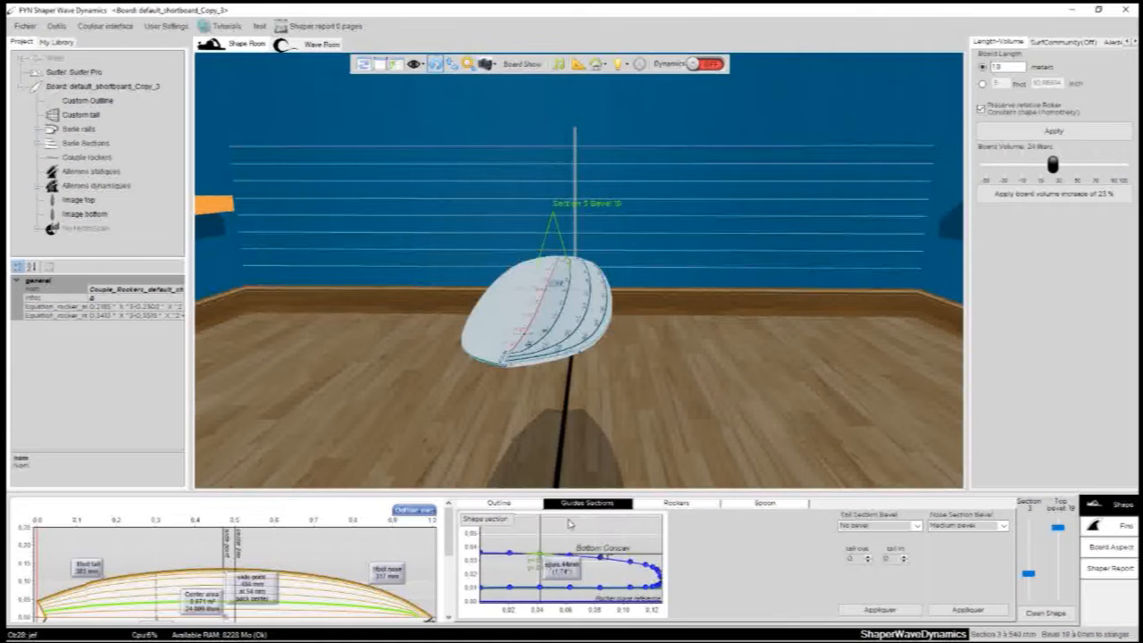
click(674, 504)
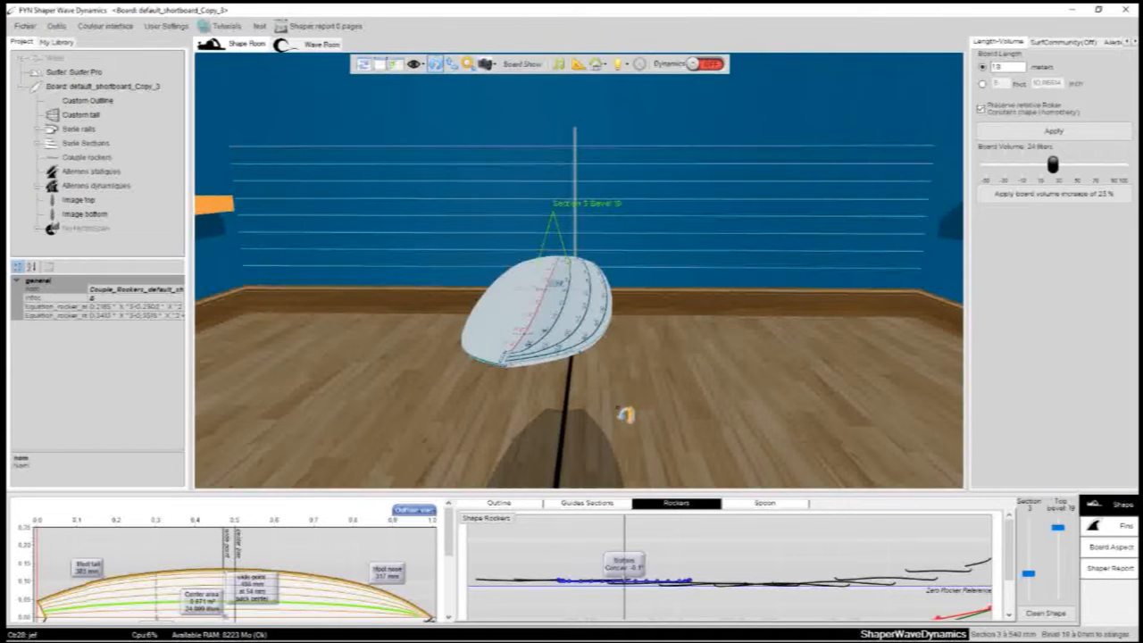
drag(385, 229, 540, 286)
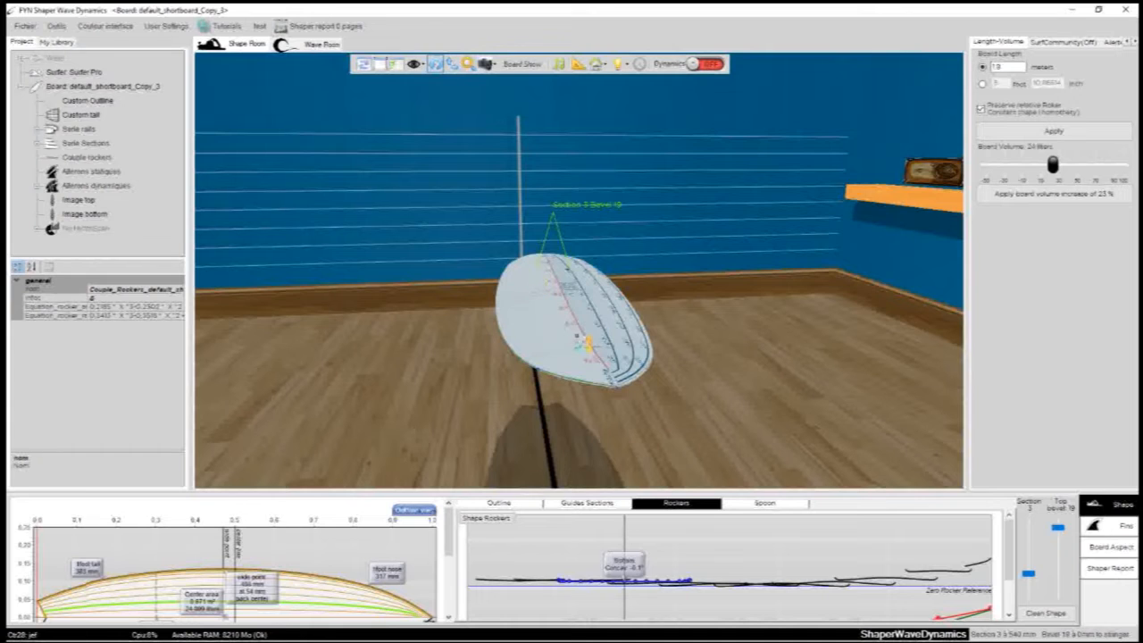
drag(692, 377, 536, 255)
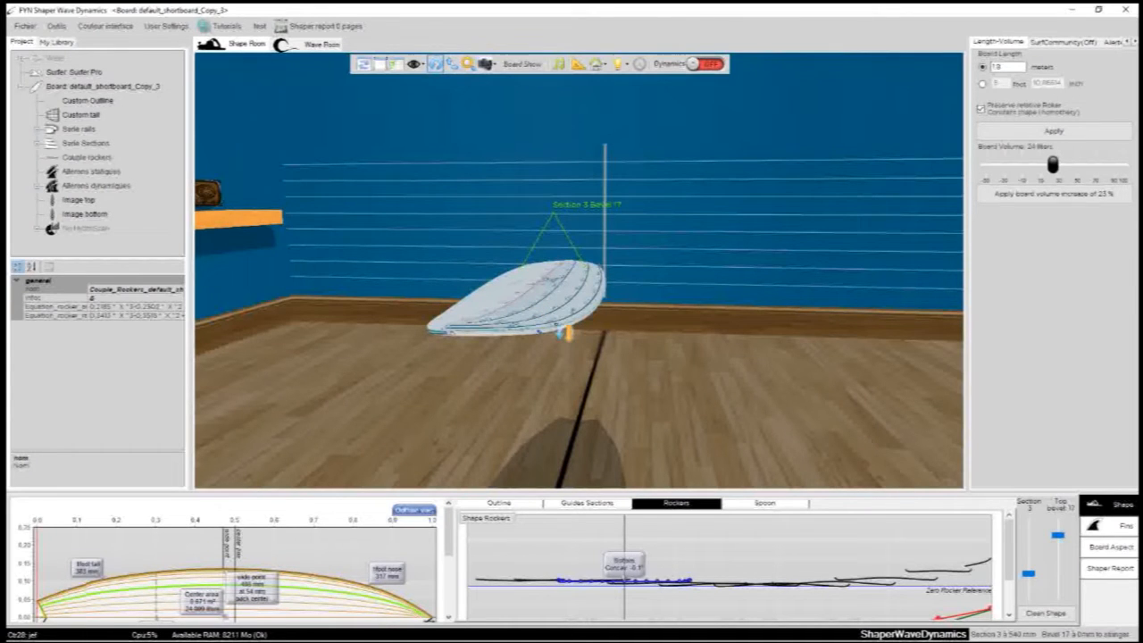
scroll(523, 323, up, 3)
click(505, 324)
scroll(504, 279, down, 4)
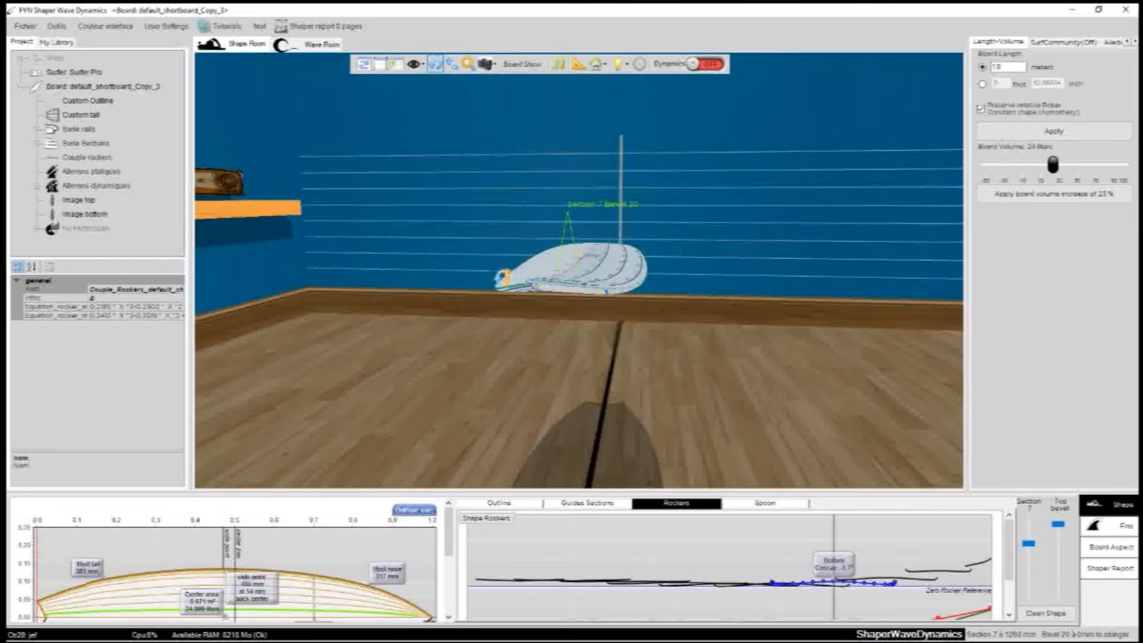
scroll(502, 278, up, 3)
drag(446, 344, 876, 386)
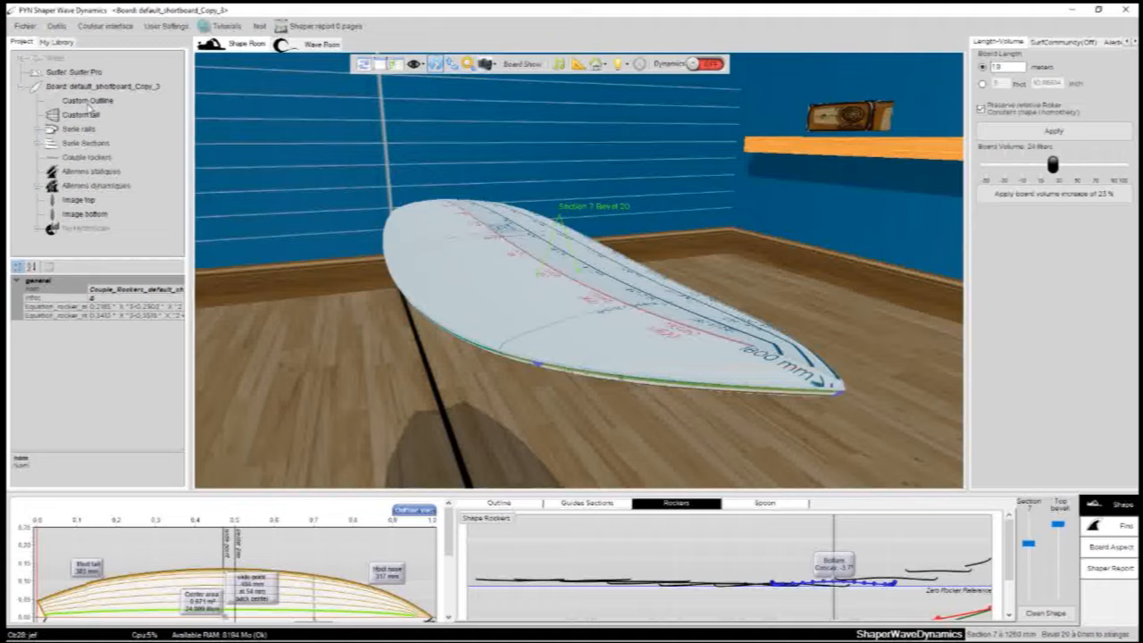
Collapse the board's components in the project, open the personal library and display the board's outline settings.
click(23, 89)
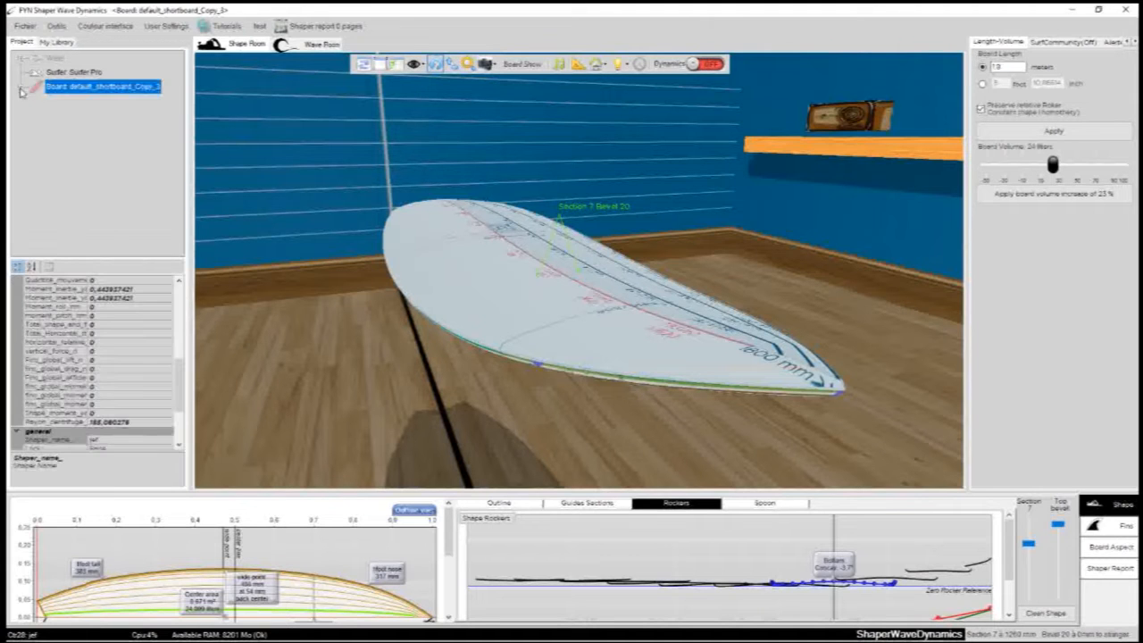
click(56, 42)
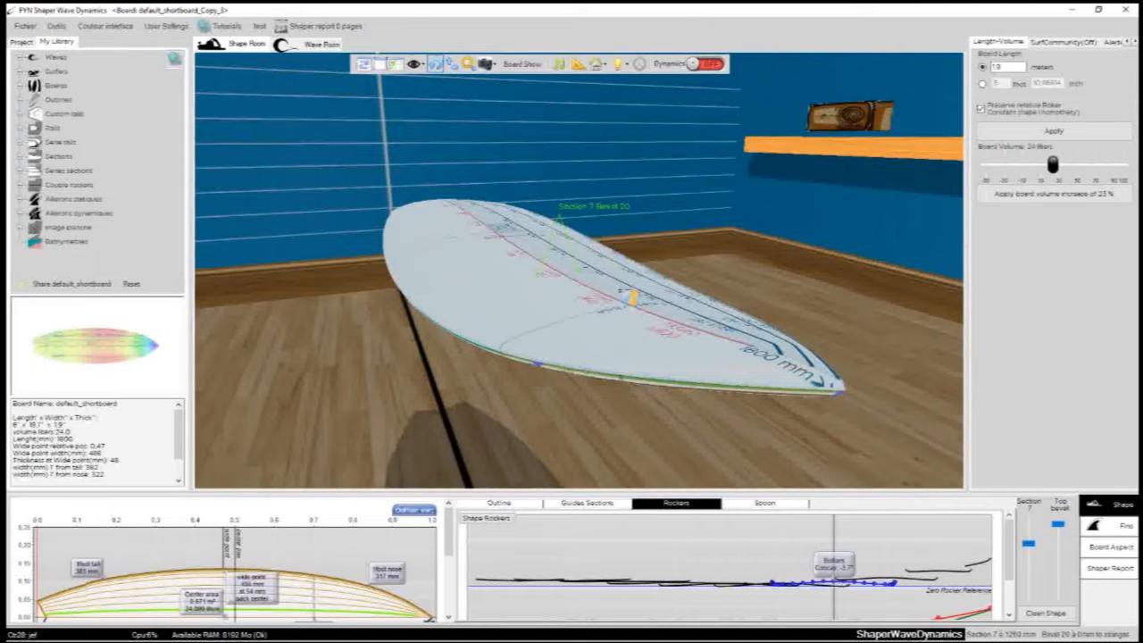
drag(605, 290, 246, 169)
drag(686, 244, 607, 265)
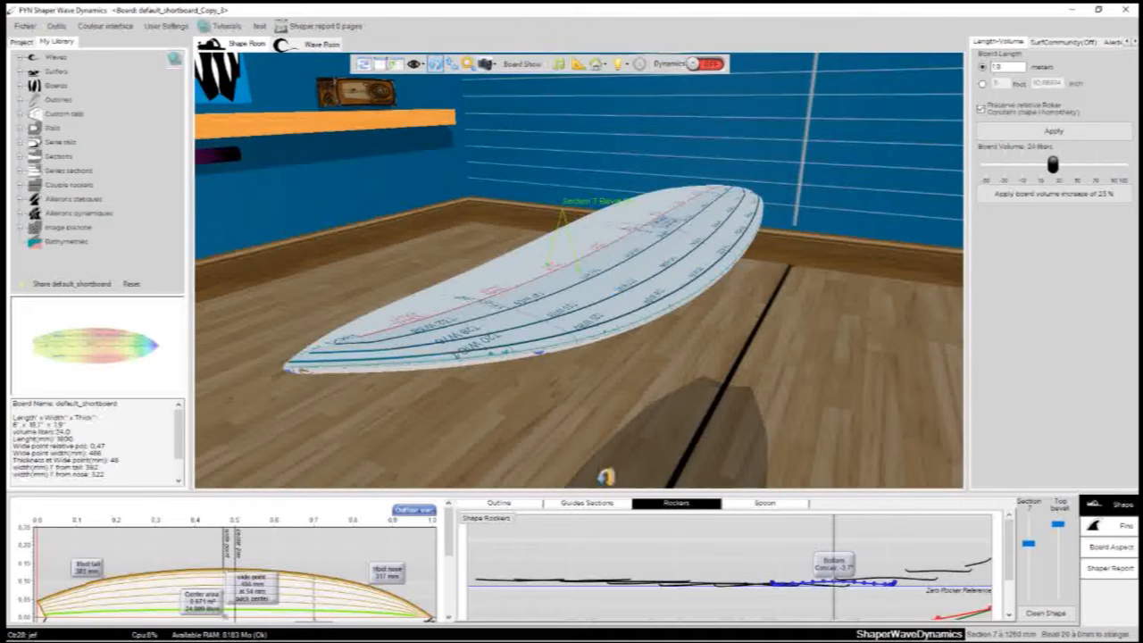
click(517, 501)
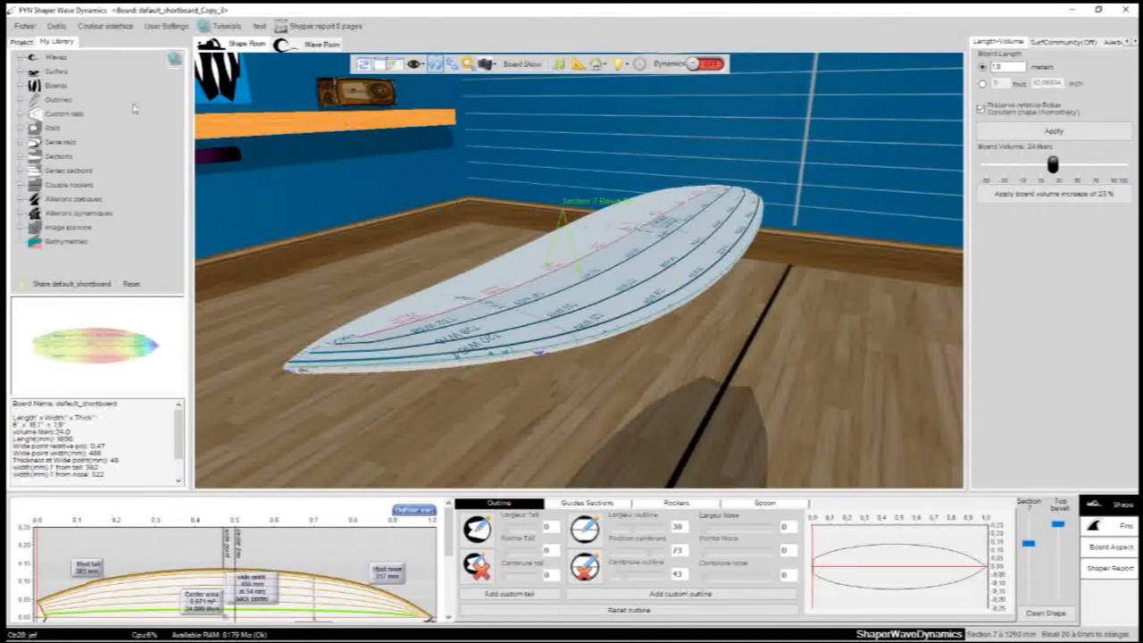
Browse the library outlines, try the Jules outline on the board and inspect the resulting shape.
click(22, 100)
click(69, 86)
click(76, 101)
click(81, 115)
click(88, 142)
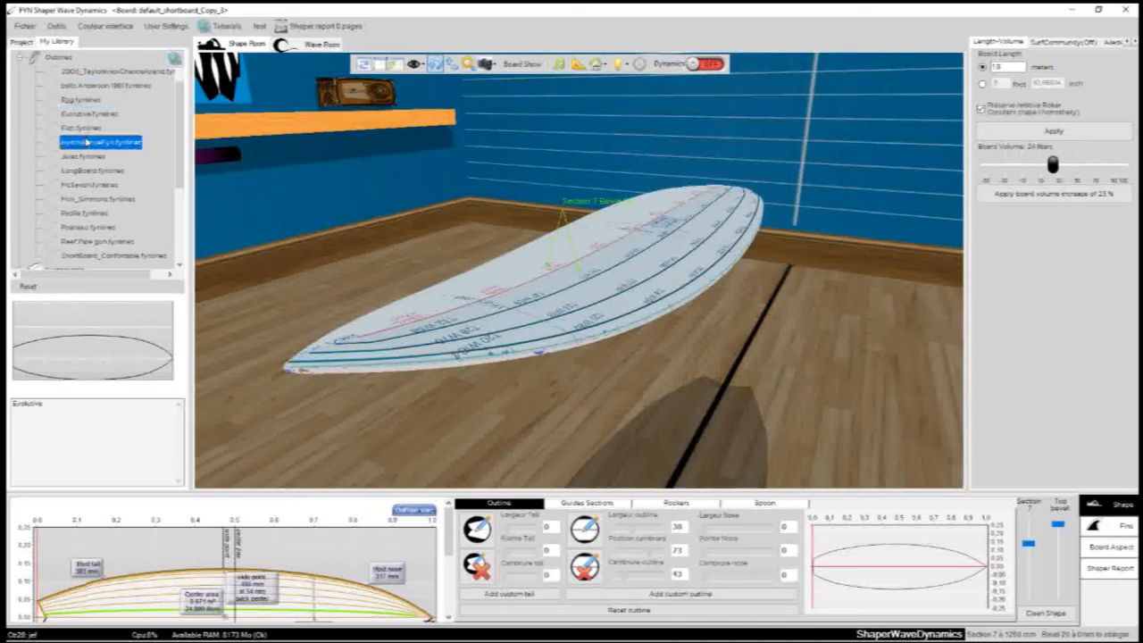
click(86, 158)
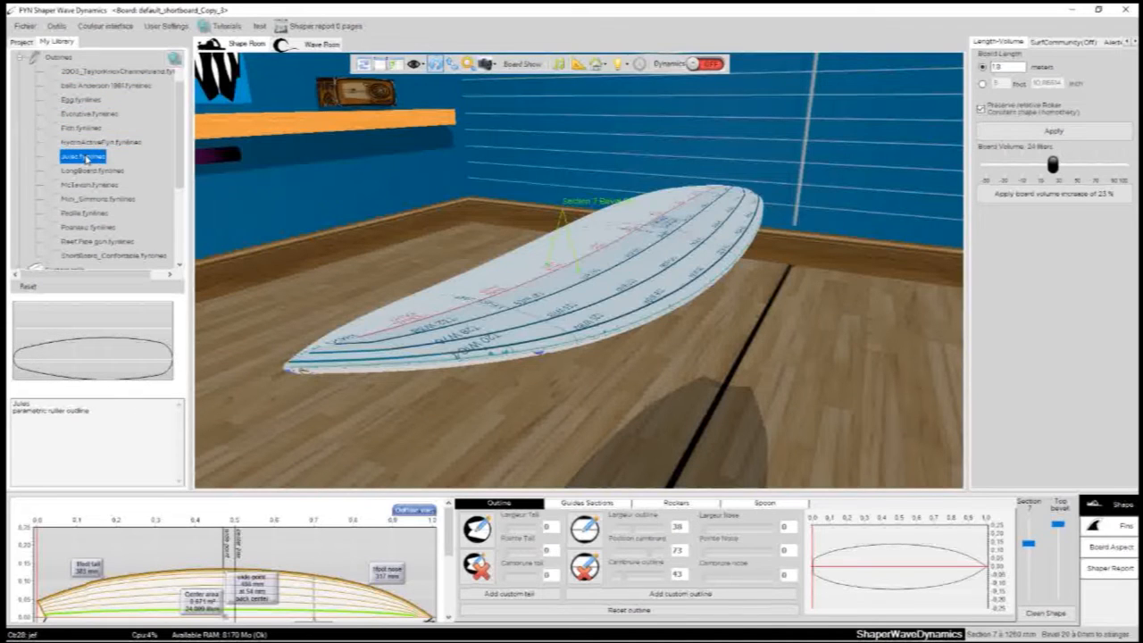
drag(127, 145, 396, 170)
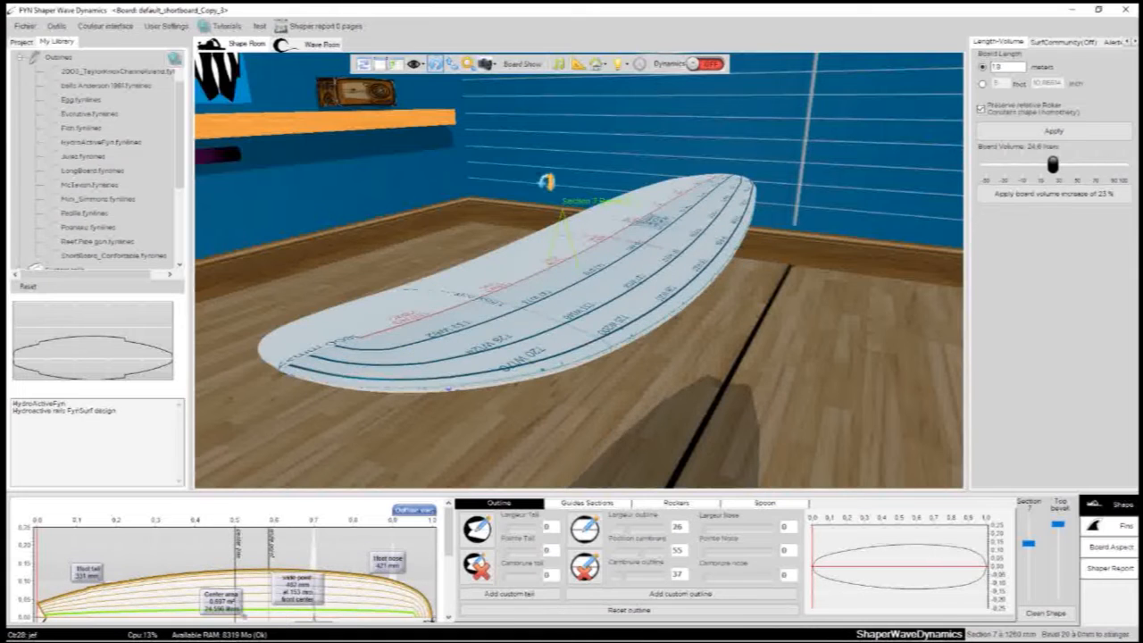
drag(546, 181, 500, 388)
drag(418, 174, 759, 330)
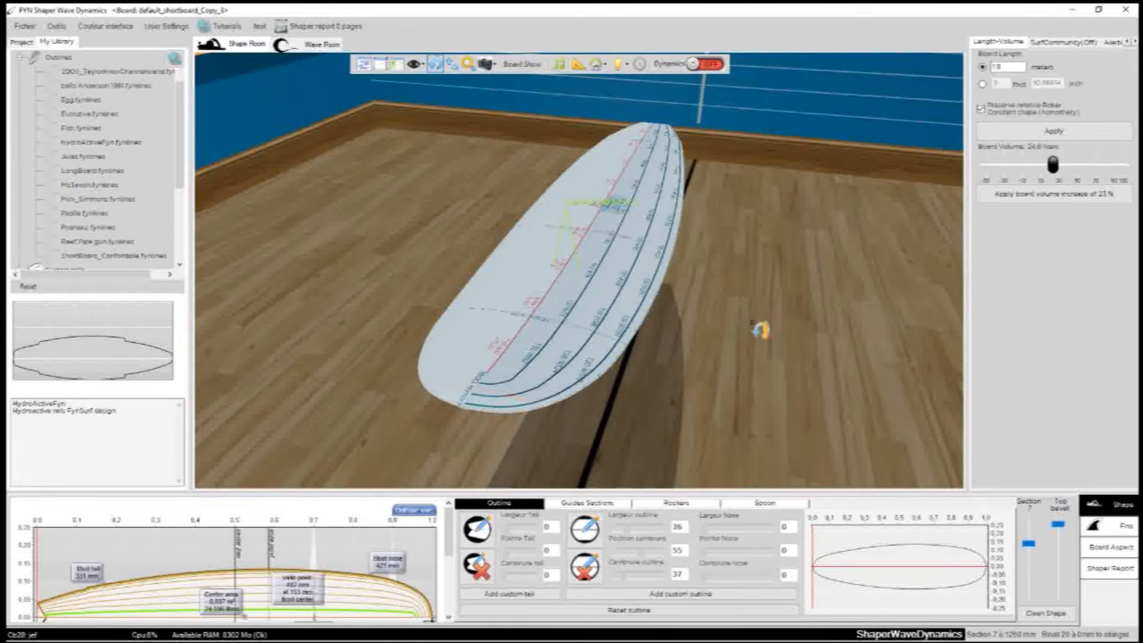
Try the Mick_Simmons outline on the board, and preview the Fish outline in the library.
click(100, 200)
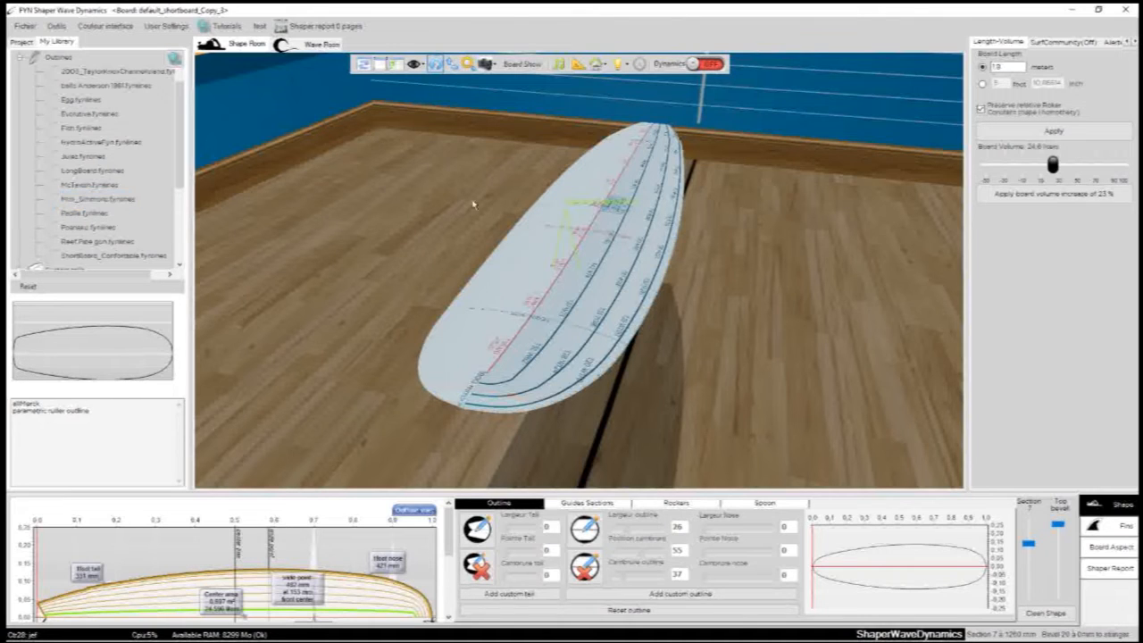
drag(477, 197, 483, 206)
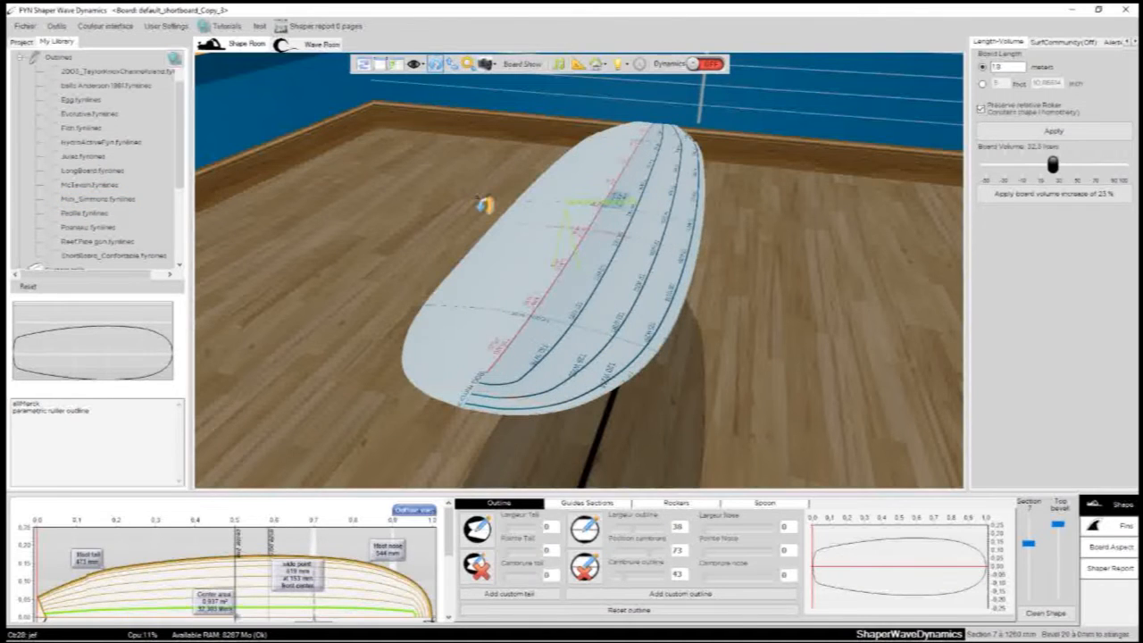
click(89, 129)
scroll(64, 100, up, 1)
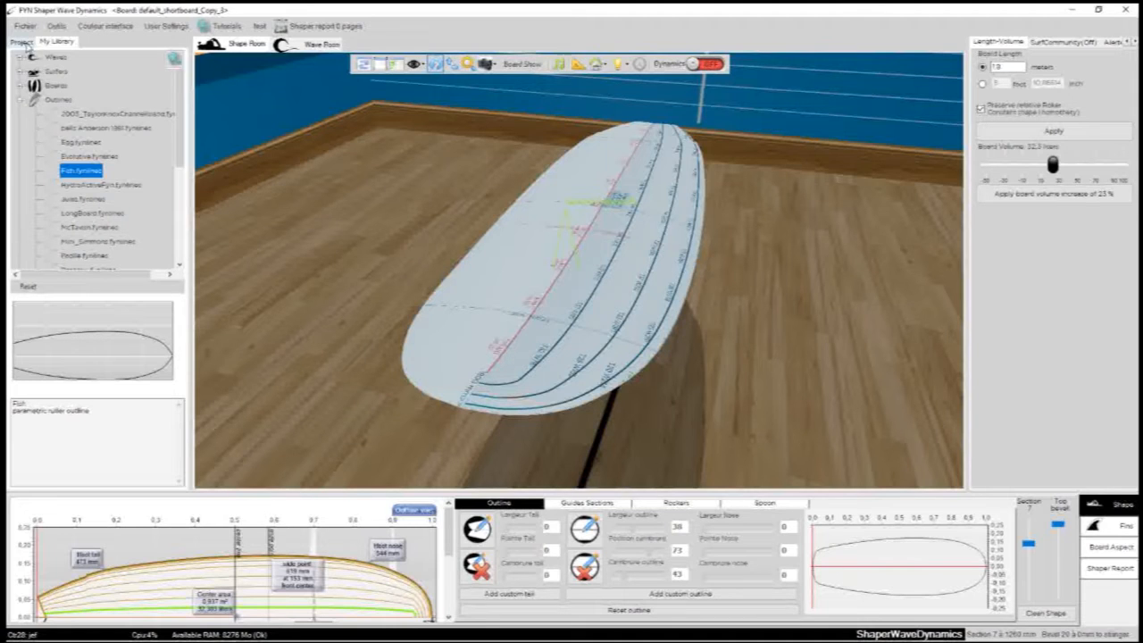
Apply the Jules outline from the library's outline collection to the board.
double_click(35, 101)
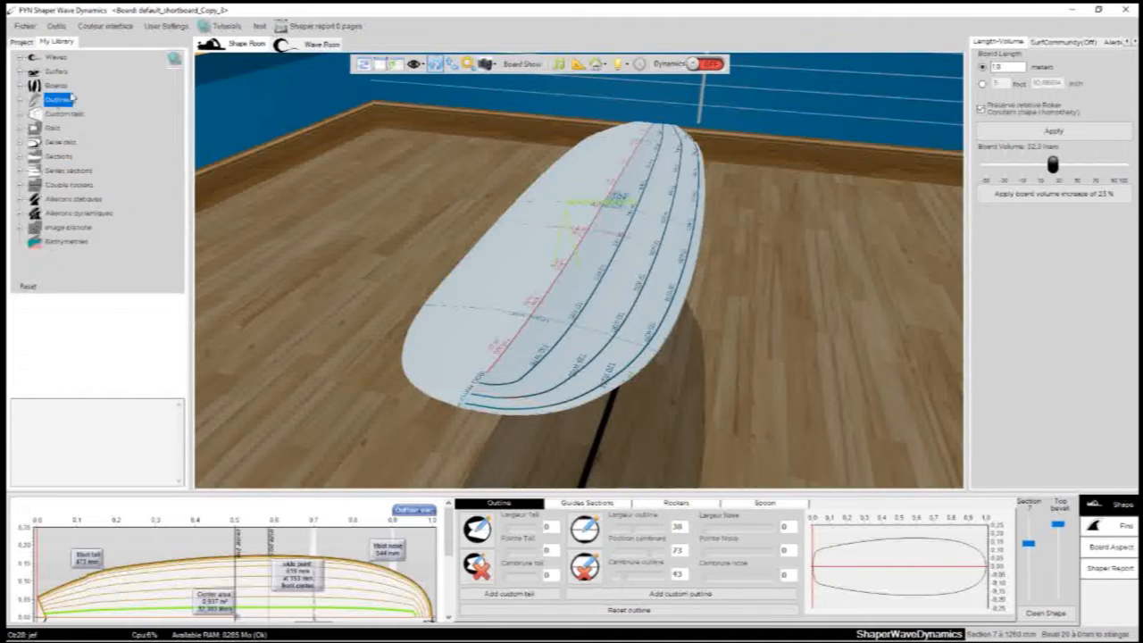
click(21, 100)
click(89, 156)
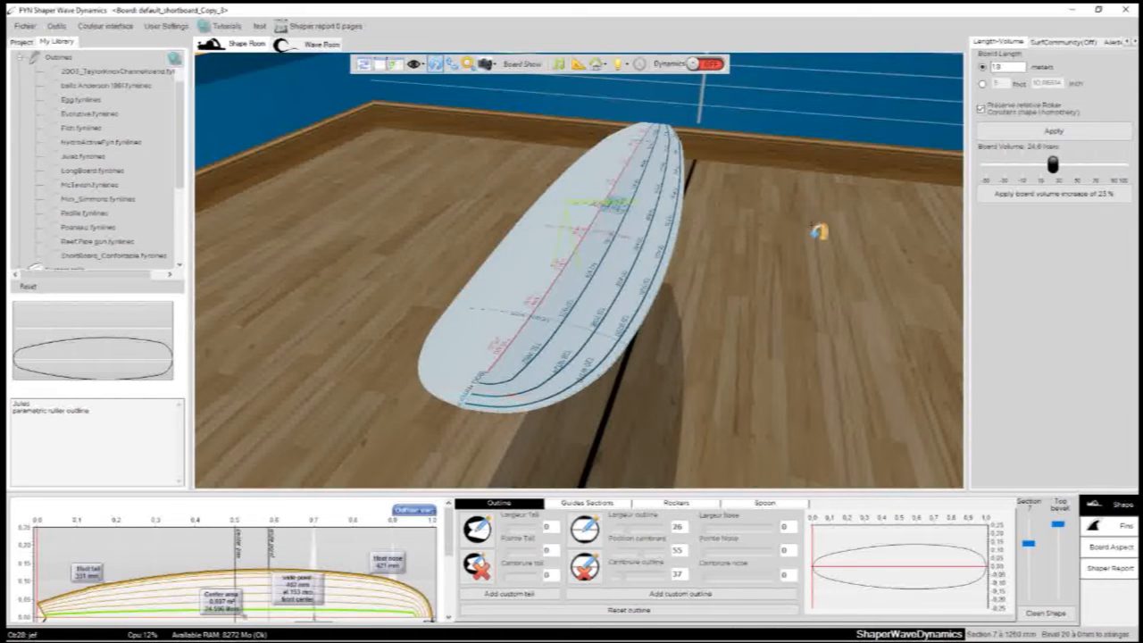
Examine the board's tail and overall outline from several angles and distances.
drag(819, 232, 353, 363)
double_click(782, 185)
drag(785, 309, 573, 331)
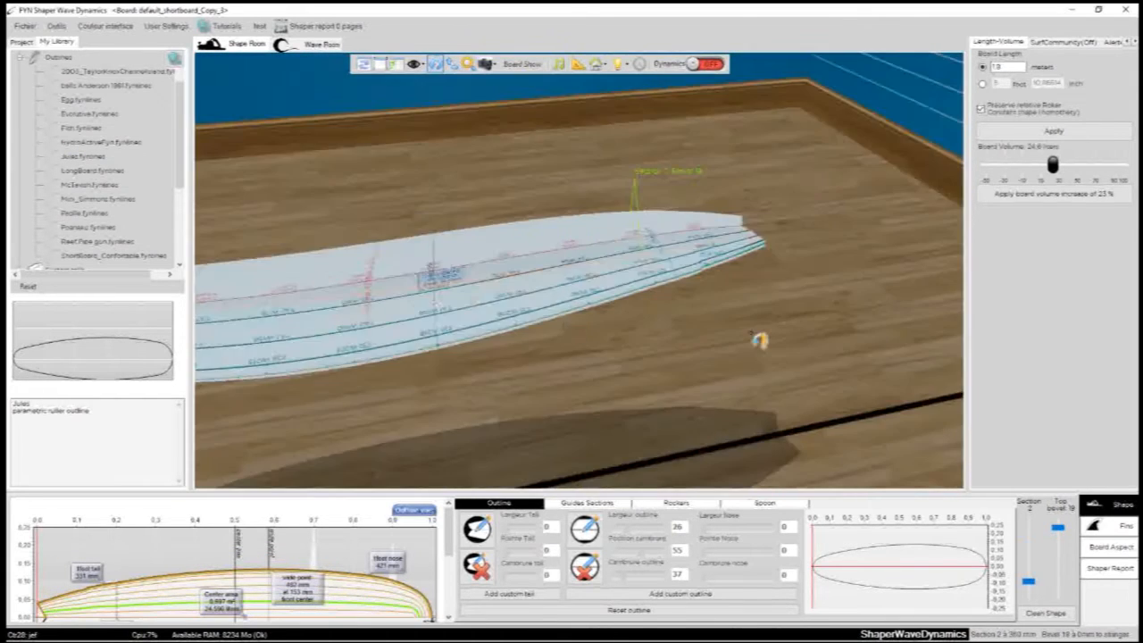
drag(759, 341, 499, 329)
drag(759, 277, 413, 342)
drag(796, 208, 1051, 355)
drag(898, 318, 685, 398)
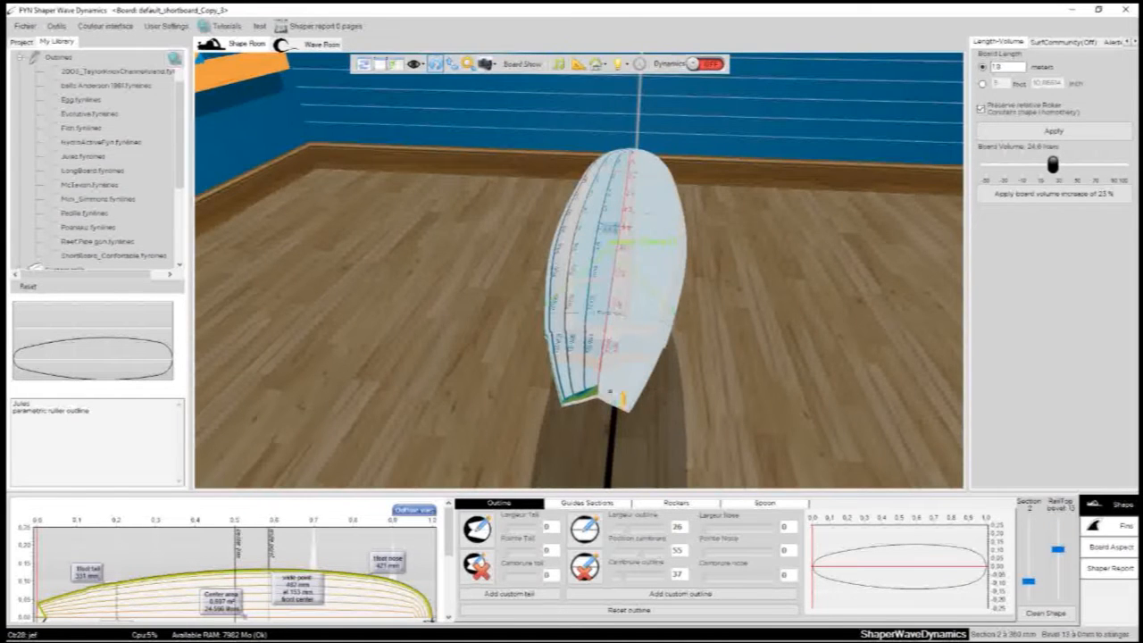
drag(798, 396, 721, 416)
scroll(365, 184, down, 3)
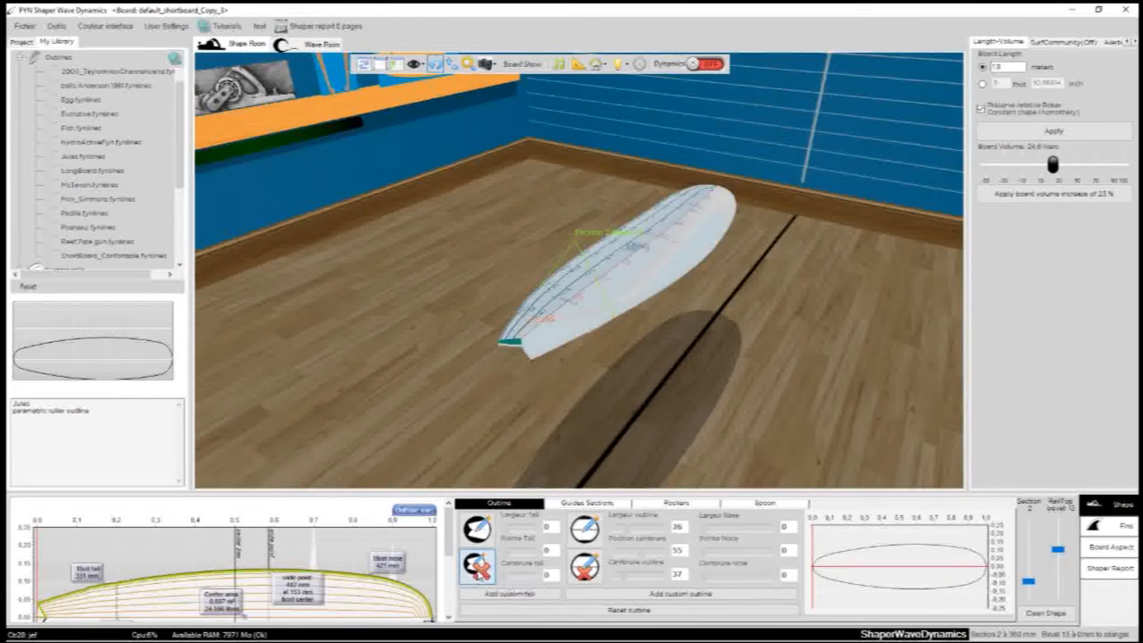
Remove the custom tail from the board and check the tail shape from several angles.
click(476, 565)
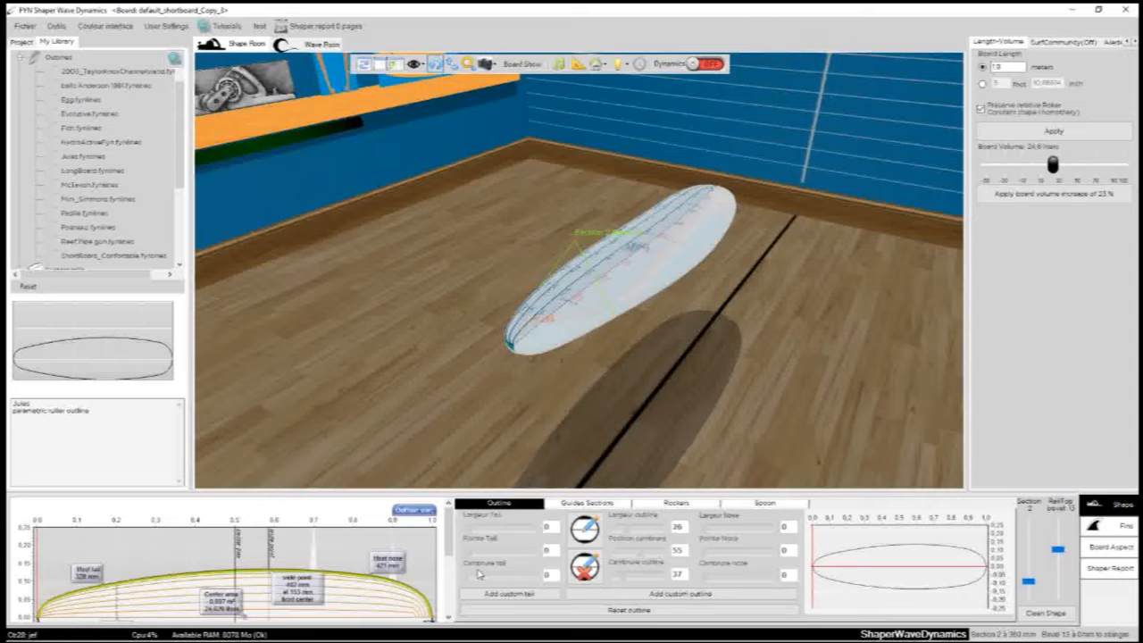
drag(428, 263, 612, 390)
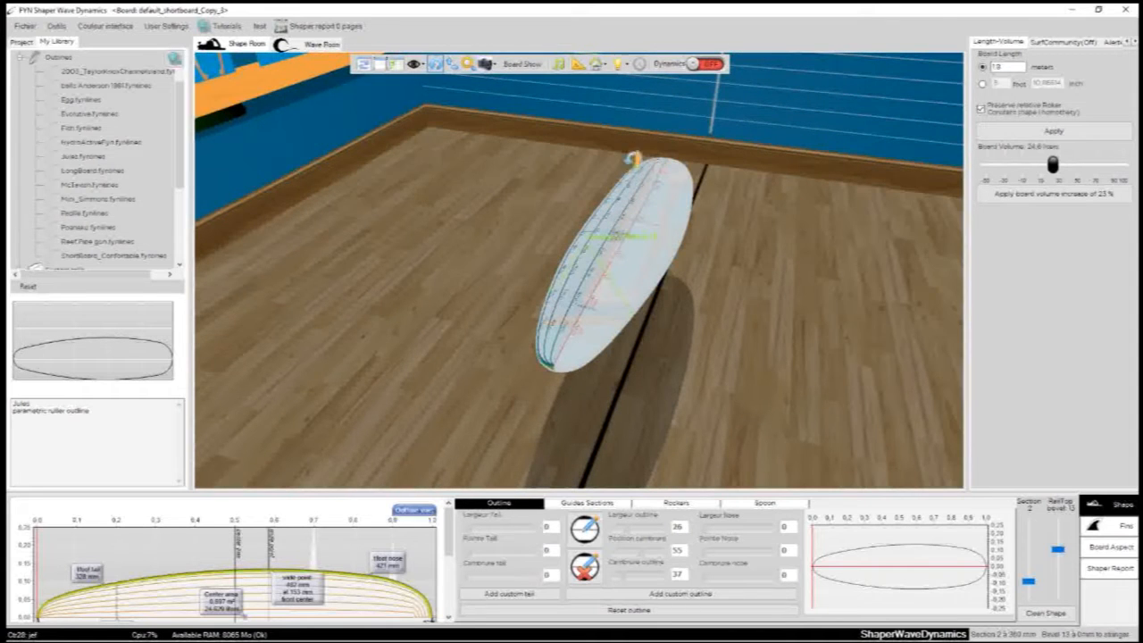
drag(521, 348, 744, 310)
drag(753, 348, 578, 395)
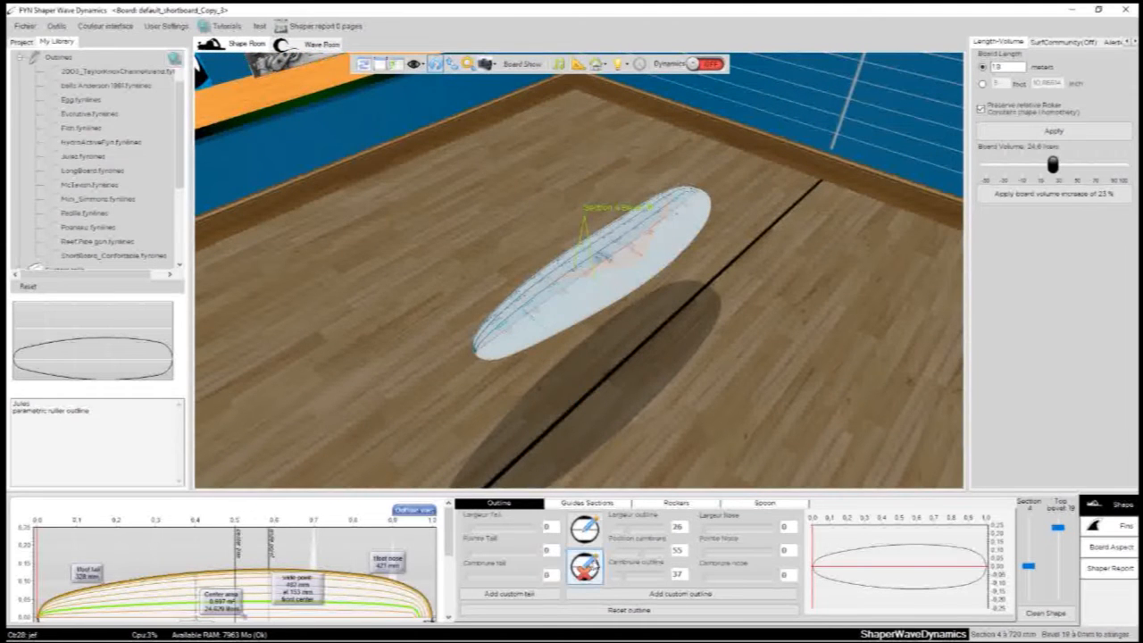
Remove the custom outline so the board uses the parametric outline, and inspect it from several angles.
click(584, 567)
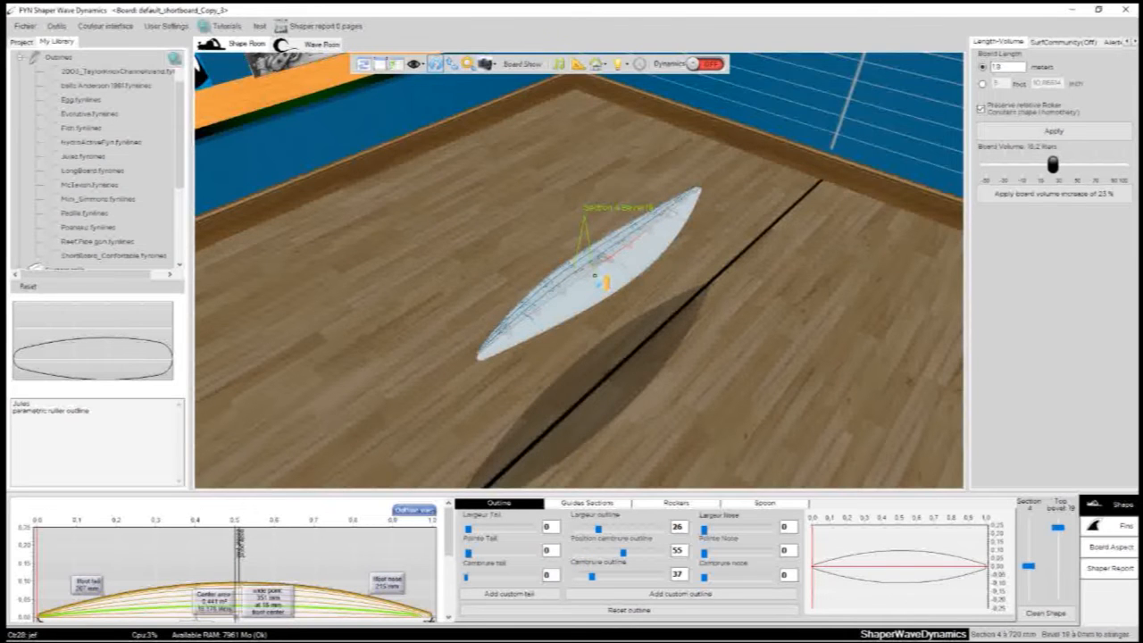
scroll(671, 313, up, 3)
drag(492, 268, 423, 301)
drag(806, 362, 569, 348)
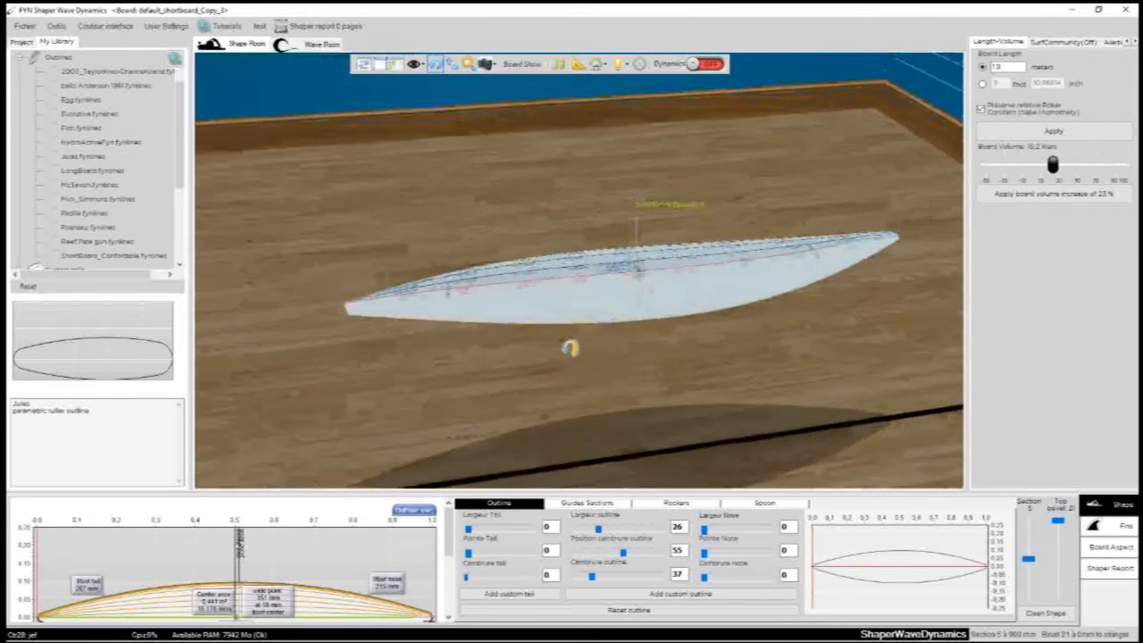
scroll(598, 313, up, 3)
drag(623, 289, 761, 389)
scroll(666, 265, down, 3)
drag(632, 268, 765, 326)
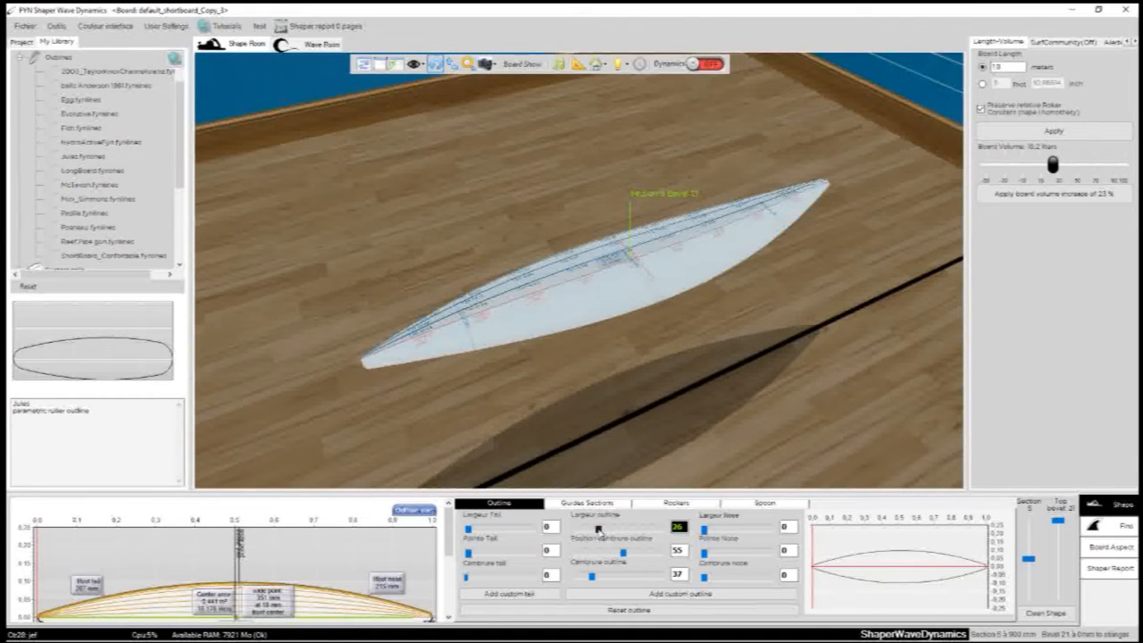
Set the parametric outline's width to 49 and its curvature position to 67.
drag(598, 528, 616, 528)
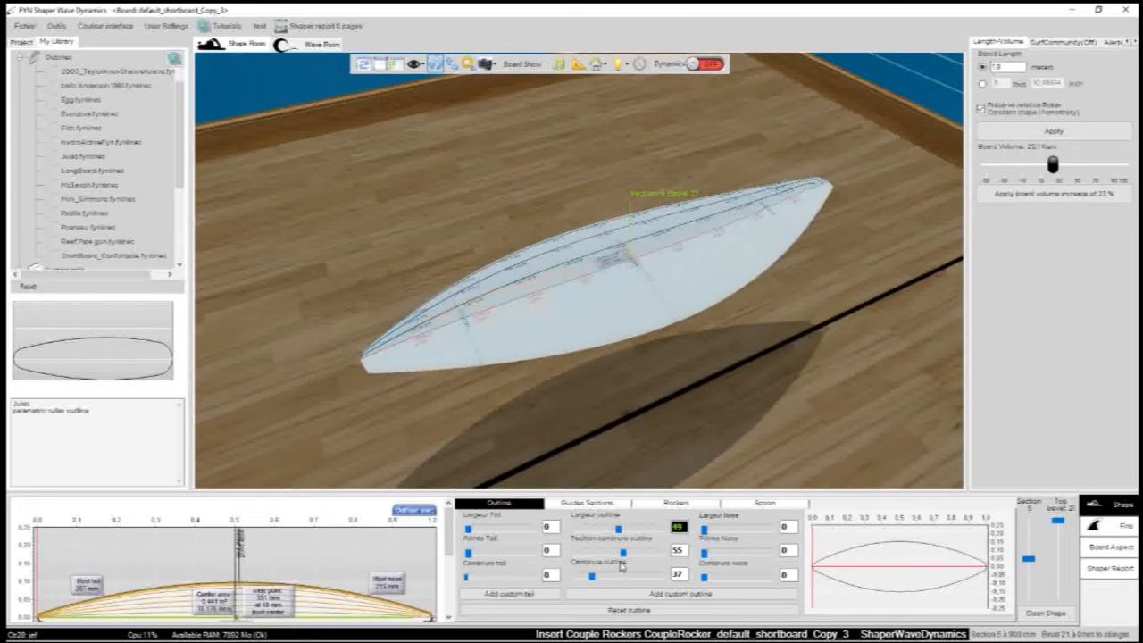
mouse_move(617, 553)
mouse_down()
mouse_move(590, 554)
mouse_move(644, 556)
mouse_move(633, 556)
mouse_up()
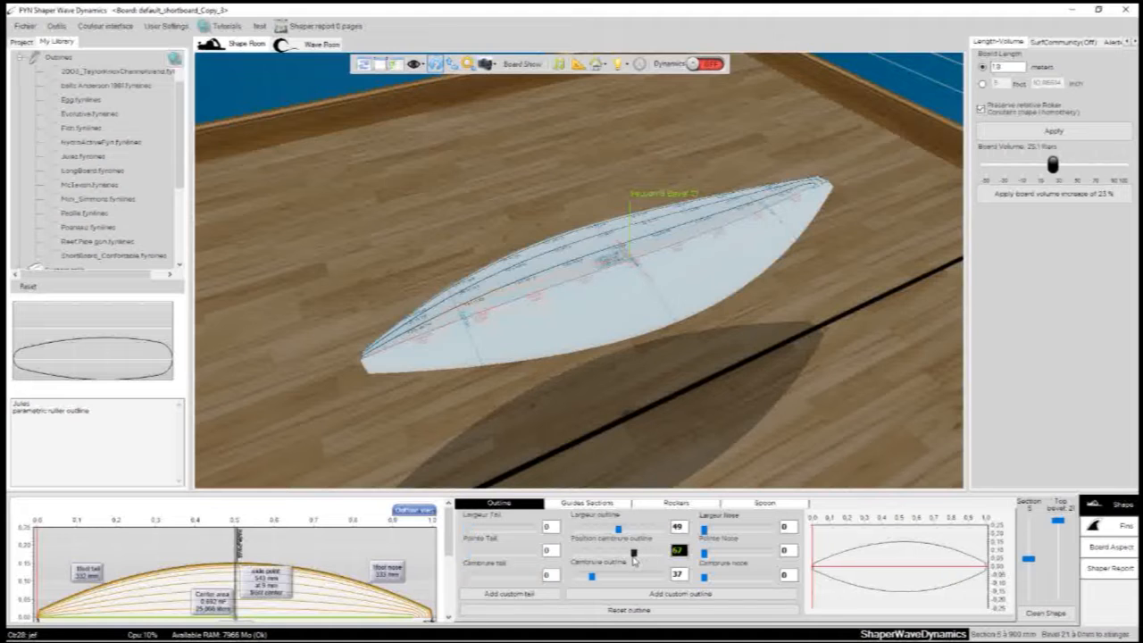
Set the outline's tail width to 38 and its tail point to 15.
click(471, 527)
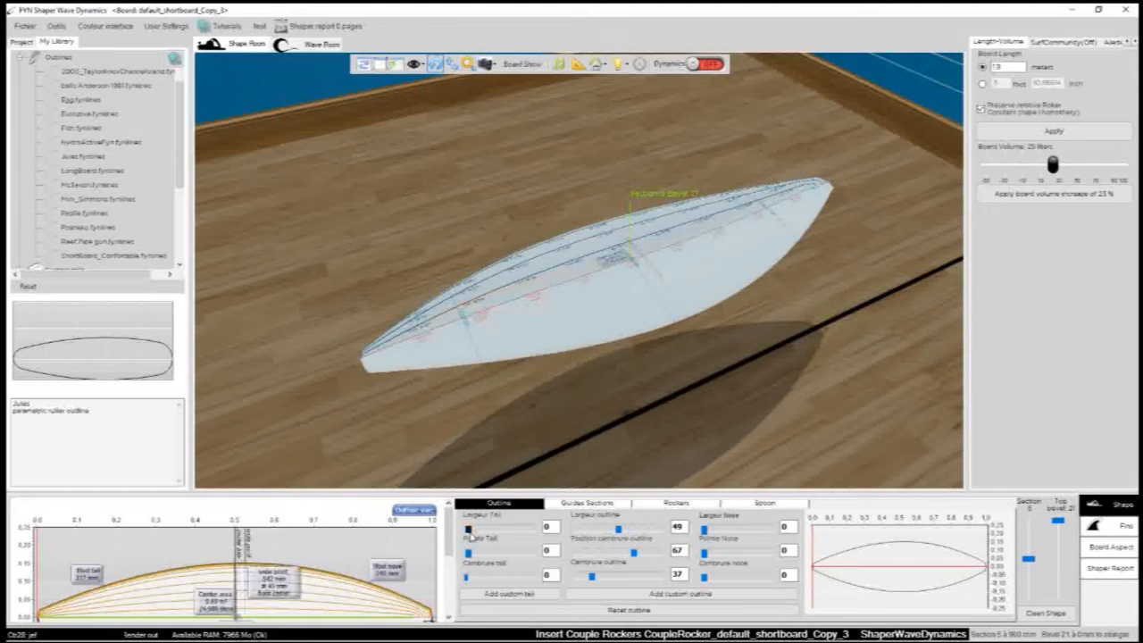
drag(468, 531, 491, 529)
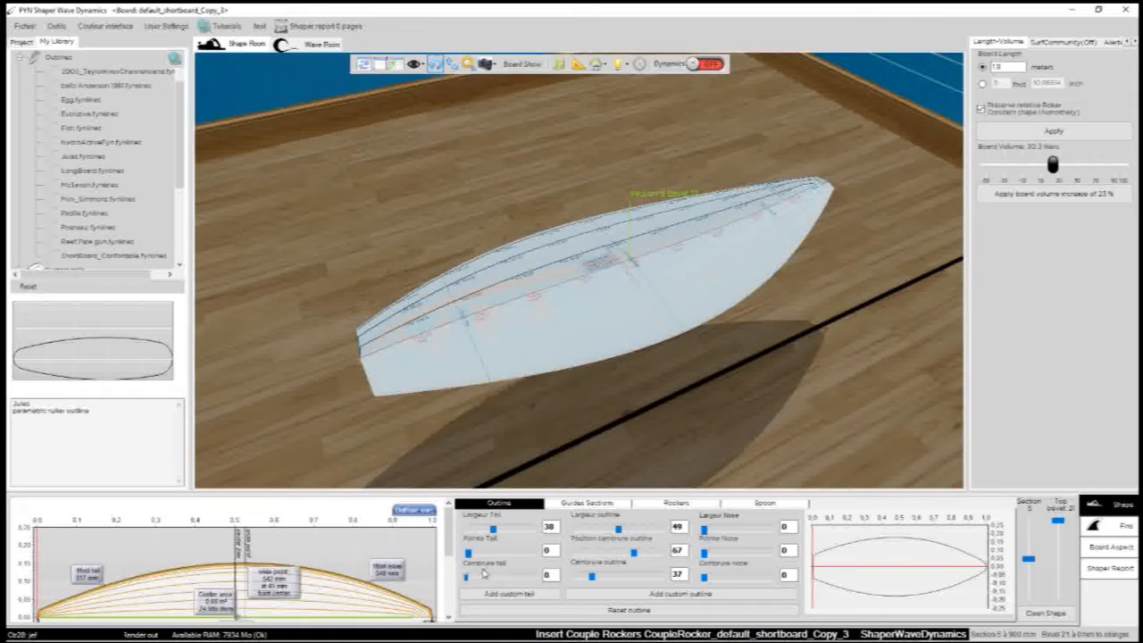
click(468, 552)
drag(469, 554, 489, 561)
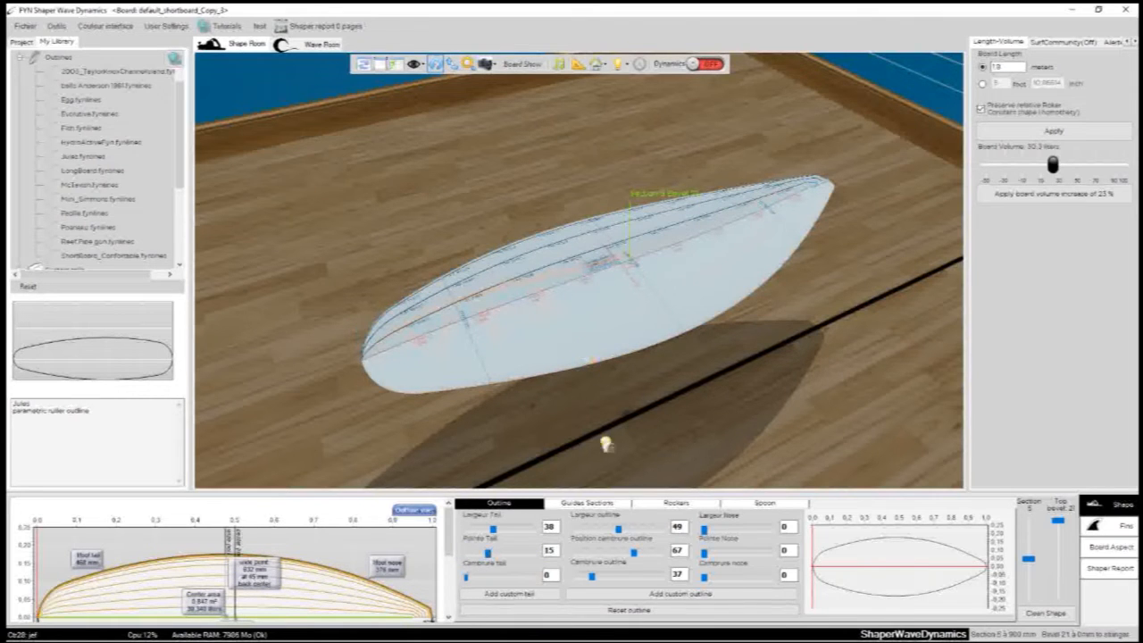
Set the outline's overall width to 30 and its tail point to 25.
click(618, 530)
drag(618, 530, 601, 529)
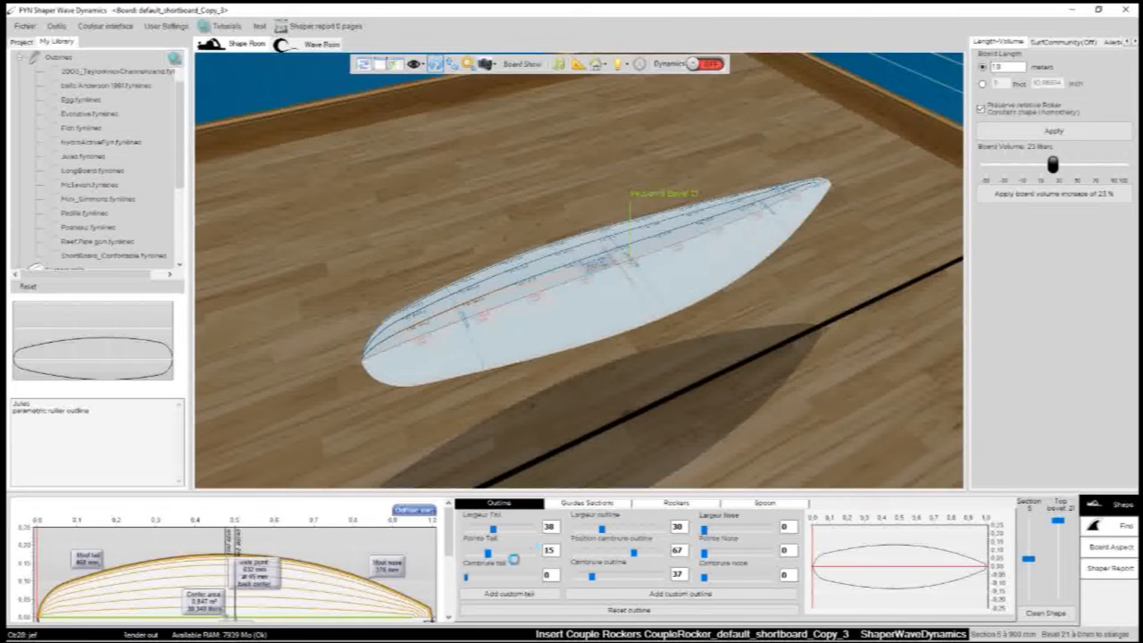
click(488, 553)
drag(488, 554, 500, 560)
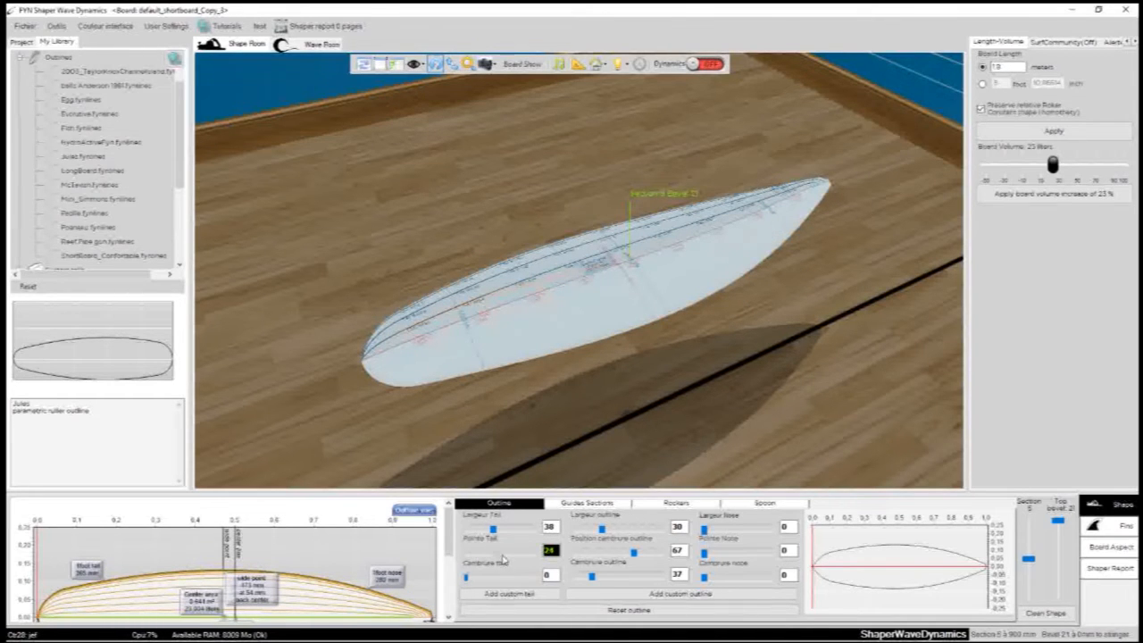
Set the parametric outline's tail width to 52 and its tail curvature to 8.
click(497, 533)
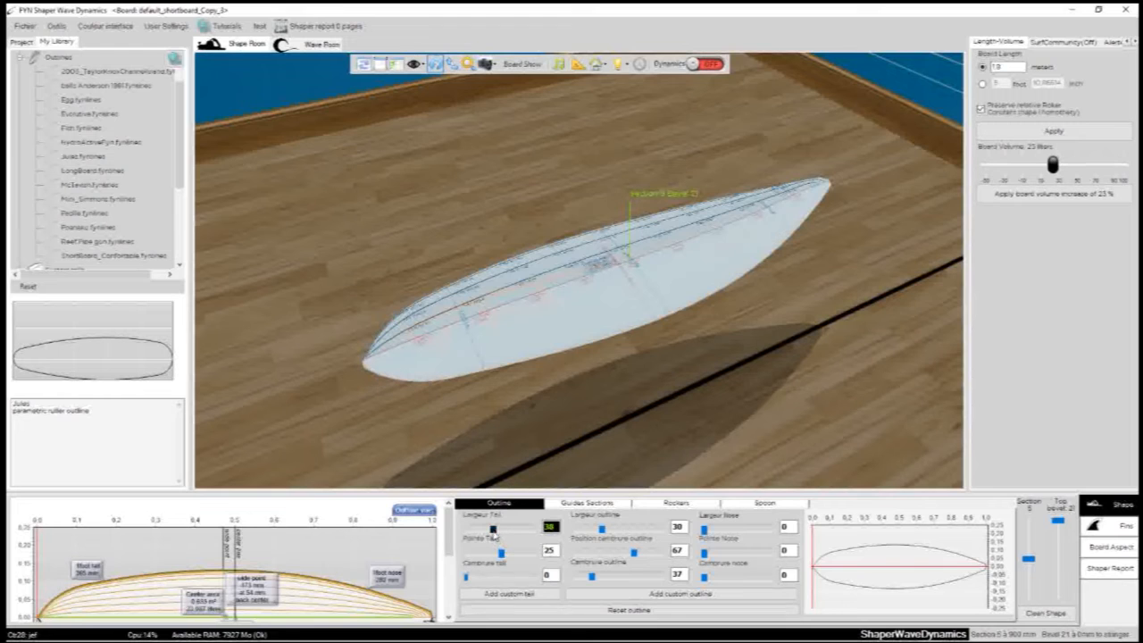
drag(498, 536, 495, 536)
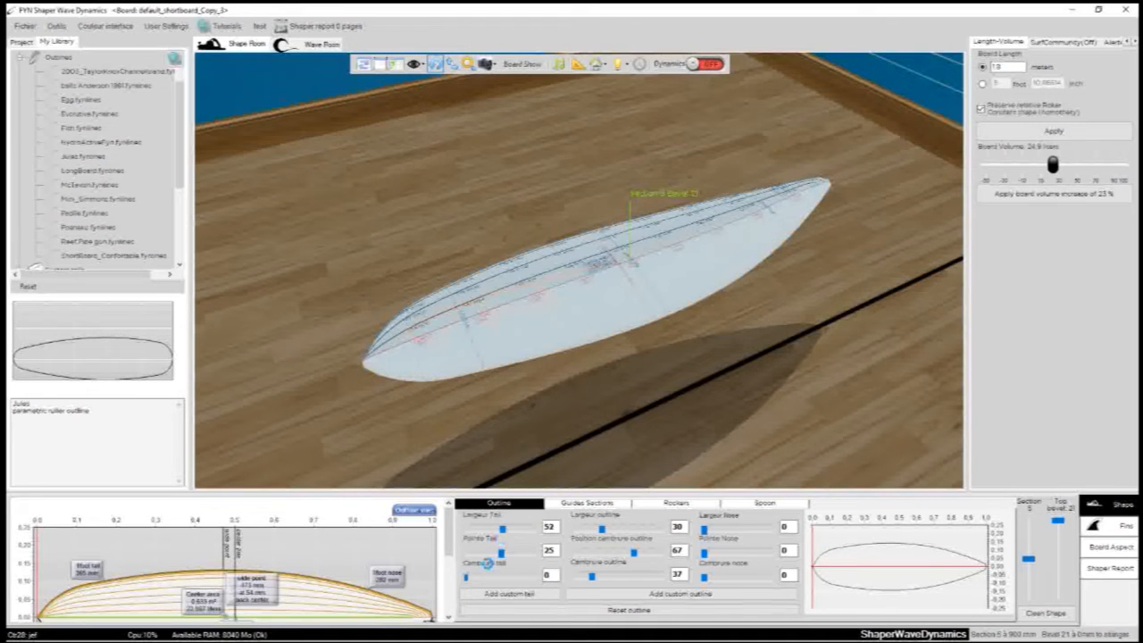
click(468, 578)
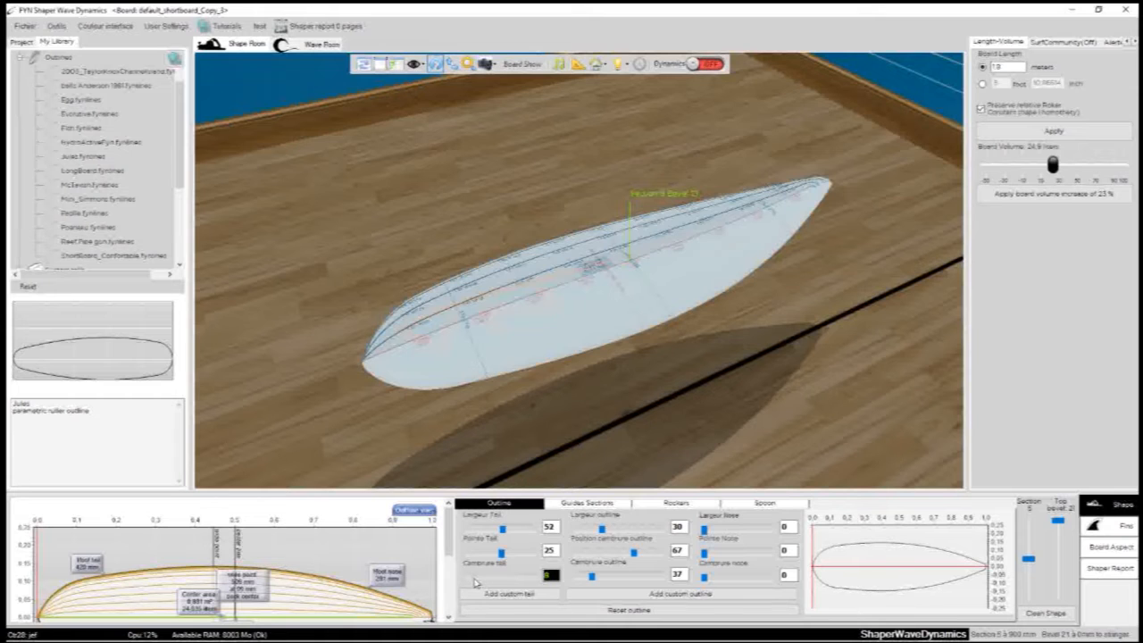
key(Return)
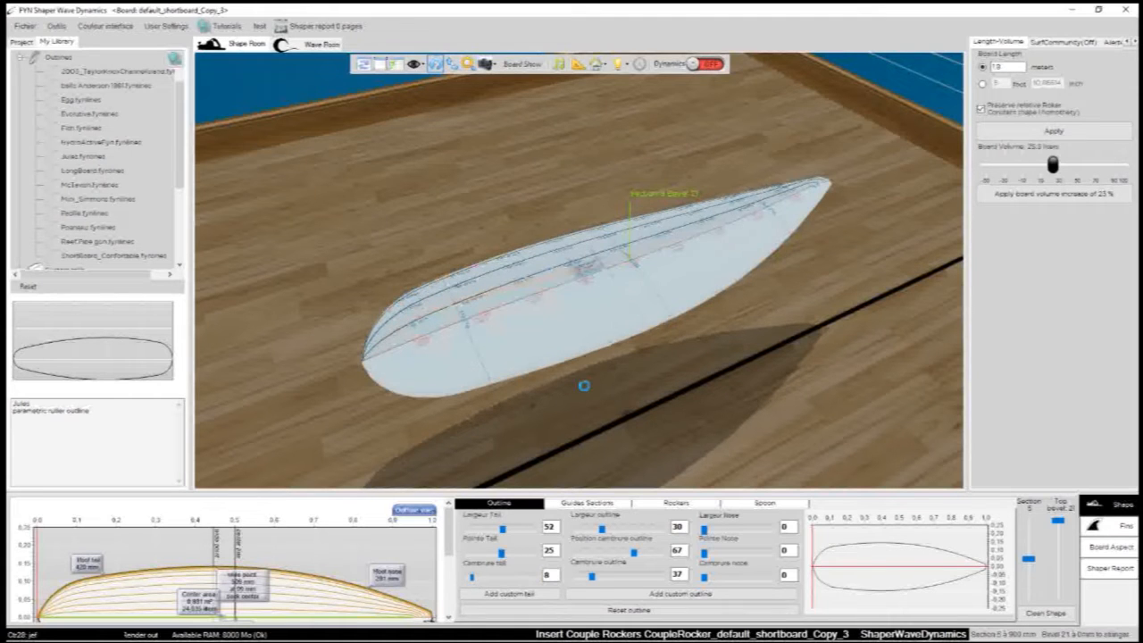
scroll(611, 376, down, 3)
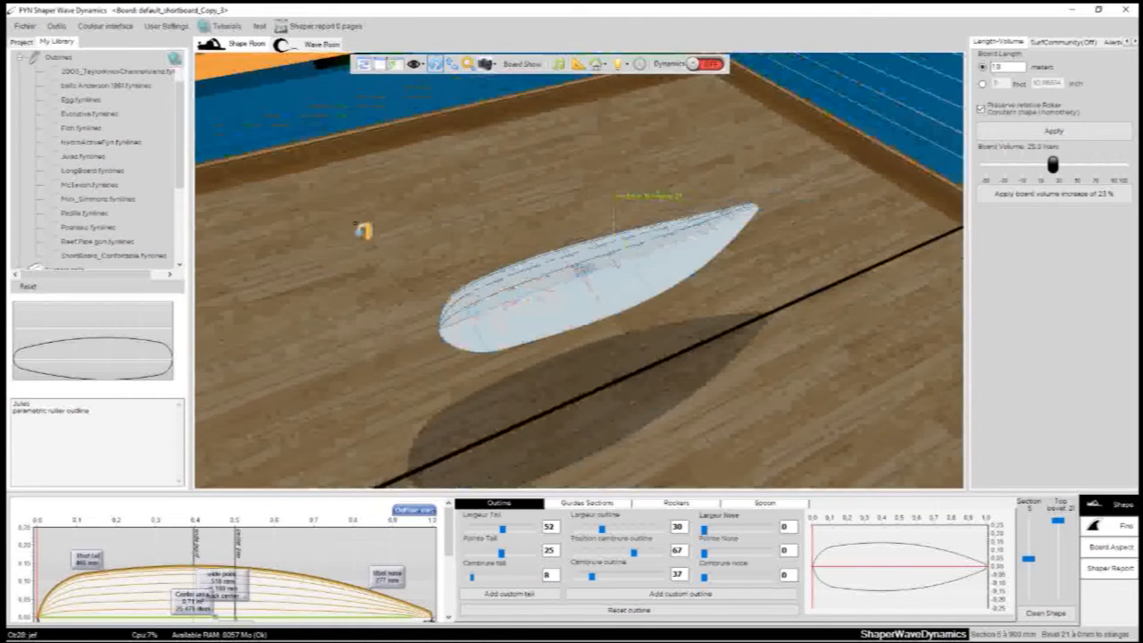
Apply the Fish outline from the library to the board.
drag(362, 229, 720, 313)
click(82, 127)
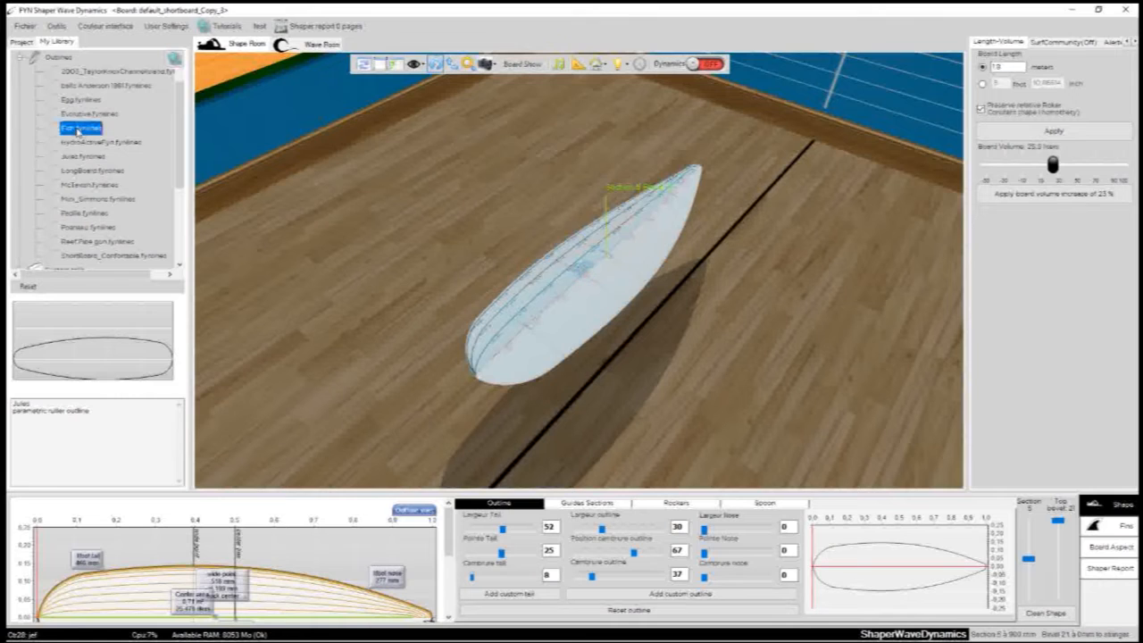
click(86, 156)
click(89, 169)
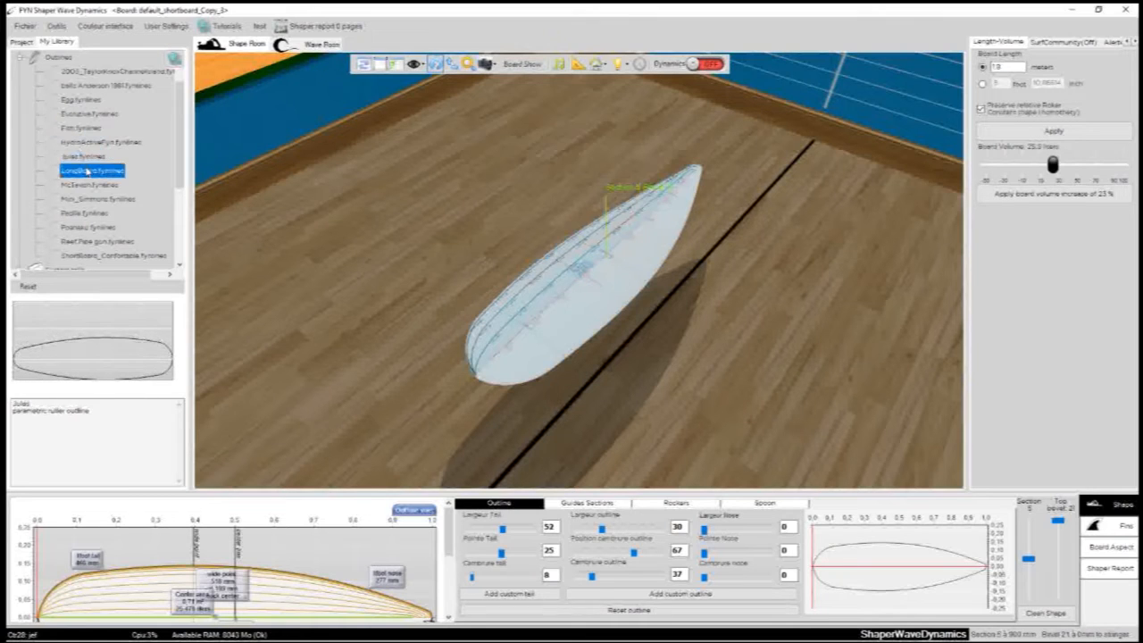
click(79, 128)
drag(75, 130, 284, 134)
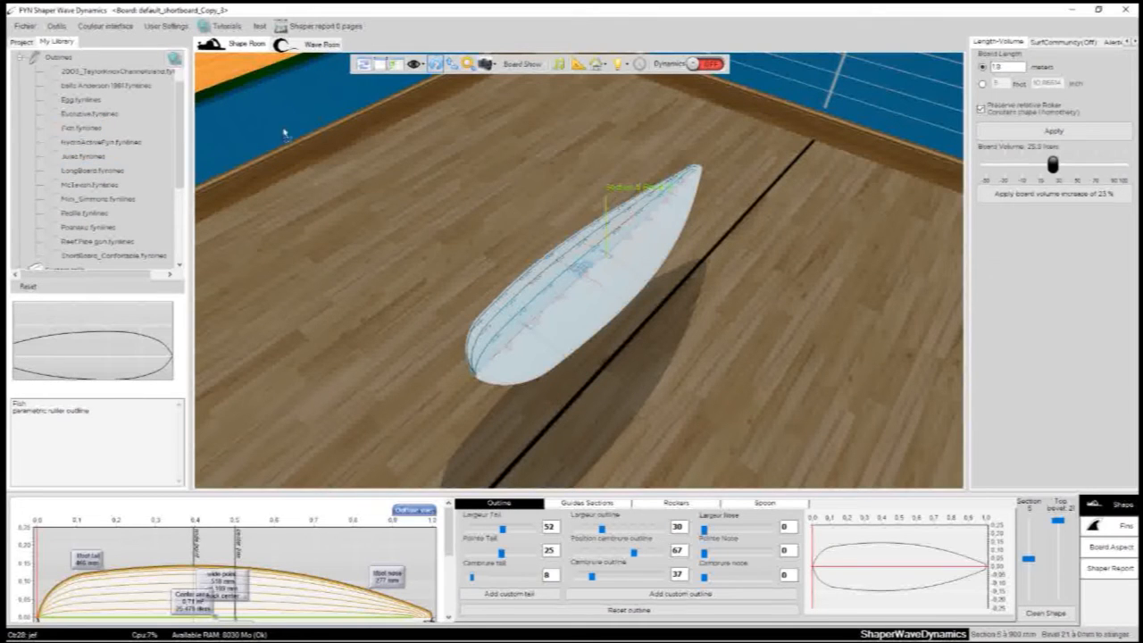
drag(479, 148, 474, 143)
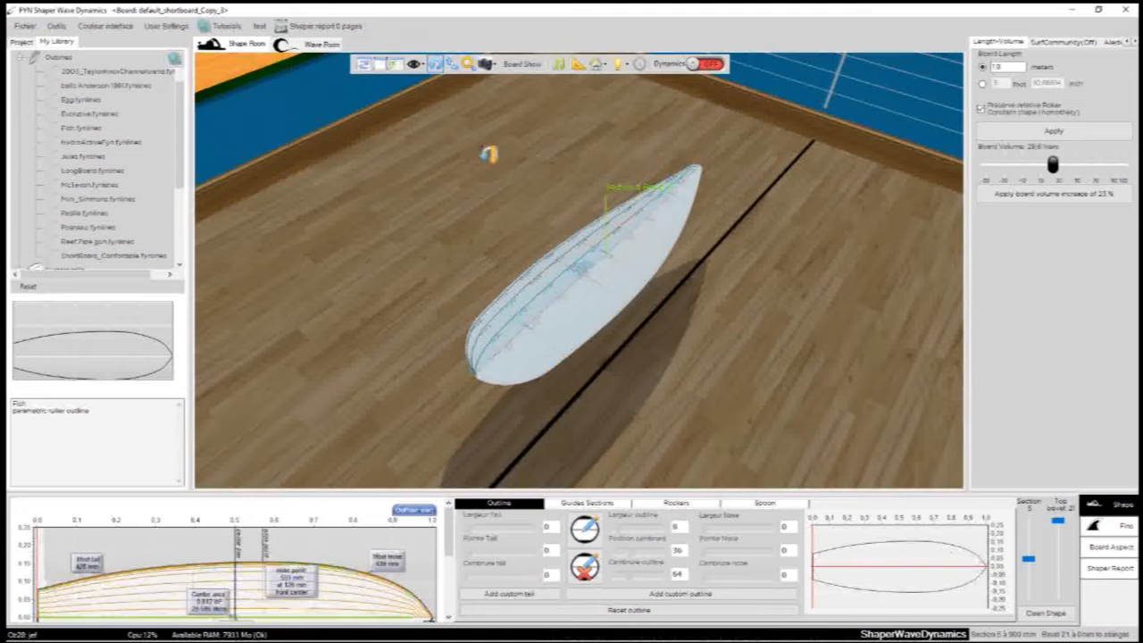
Remove the custom outline and set the parametric outline's width to 30 and its curvature to 86.
drag(805, 390, 371, 173)
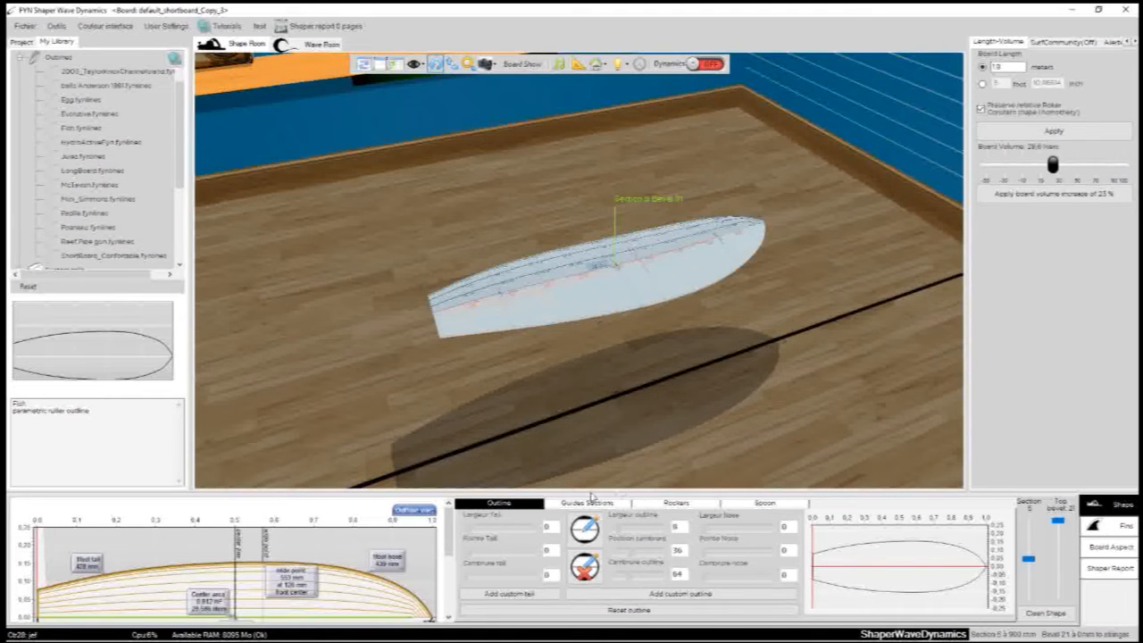
click(585, 569)
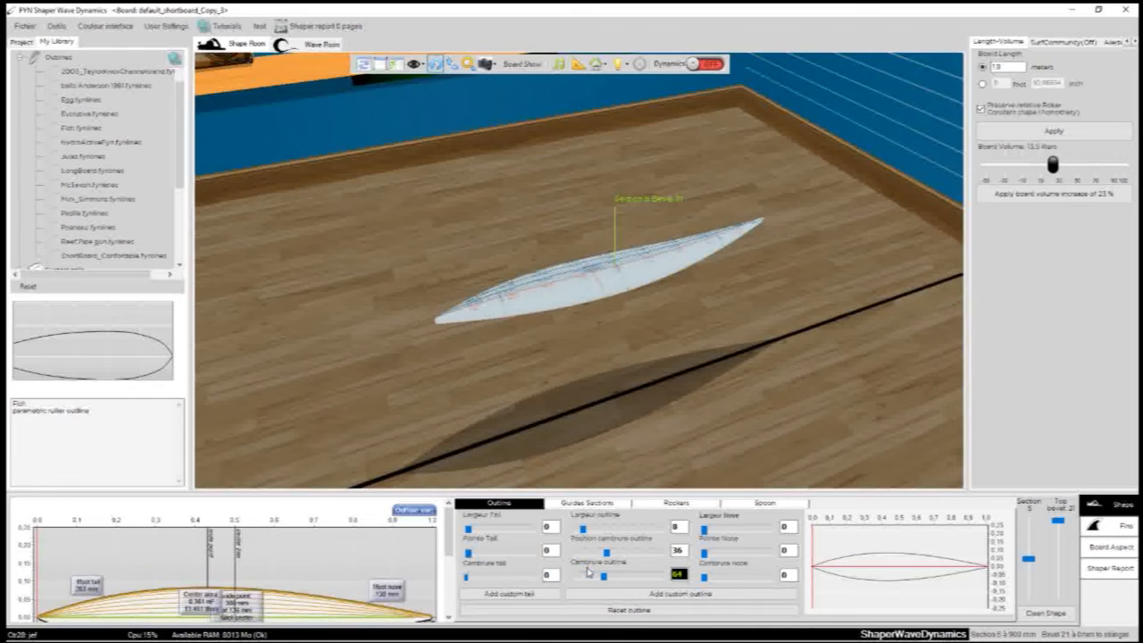
drag(582, 529, 602, 529)
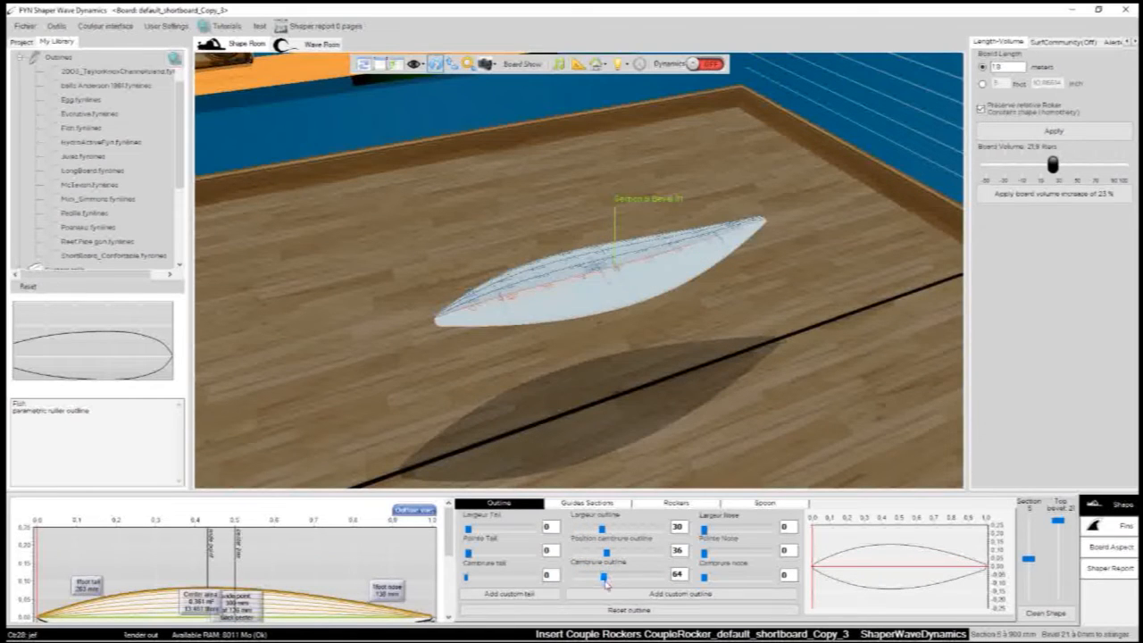
drag(605, 576, 613, 577)
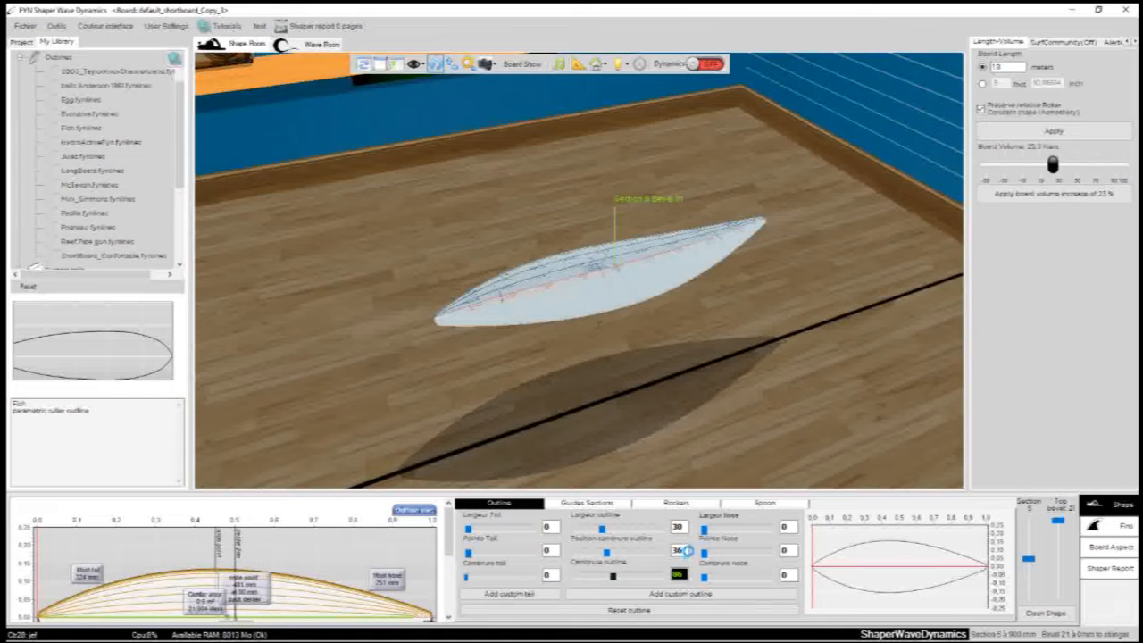
Set the outline's nose width to 4, its tail width to 34 and its tail point to 17.
drag(706, 531, 707, 533)
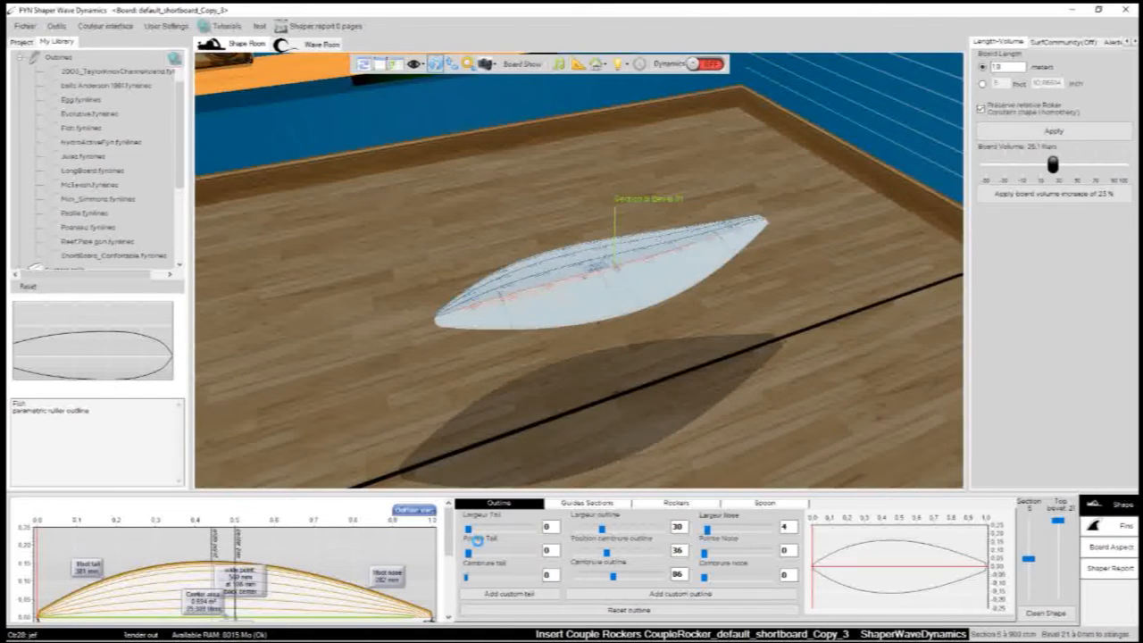
drag(469, 532, 490, 533)
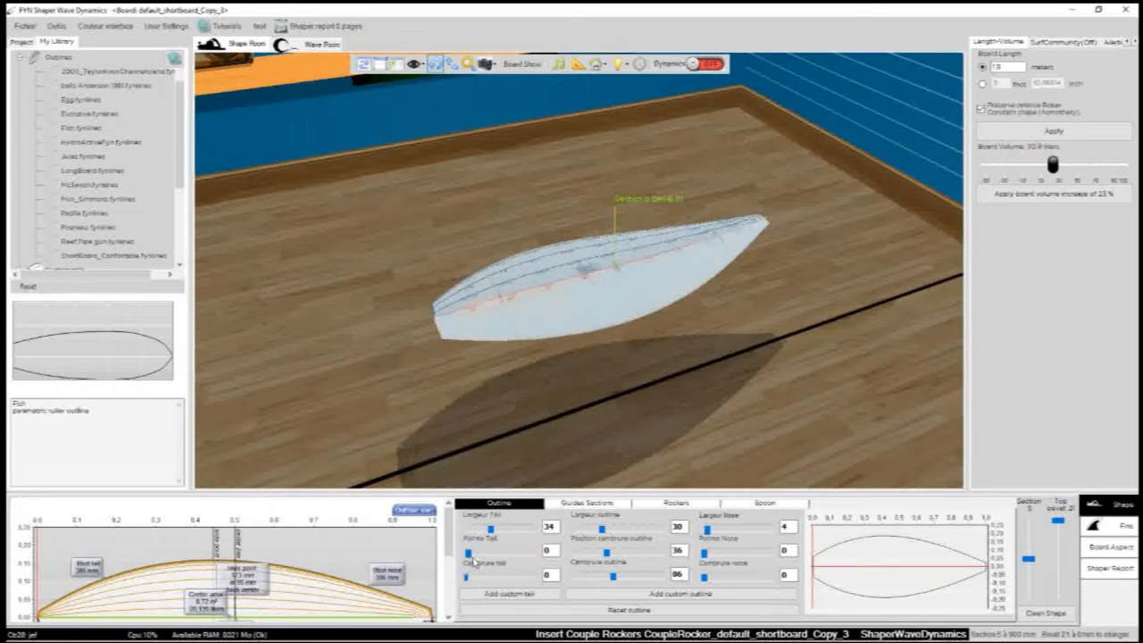
click(467, 552)
drag(499, 557, 490, 554)
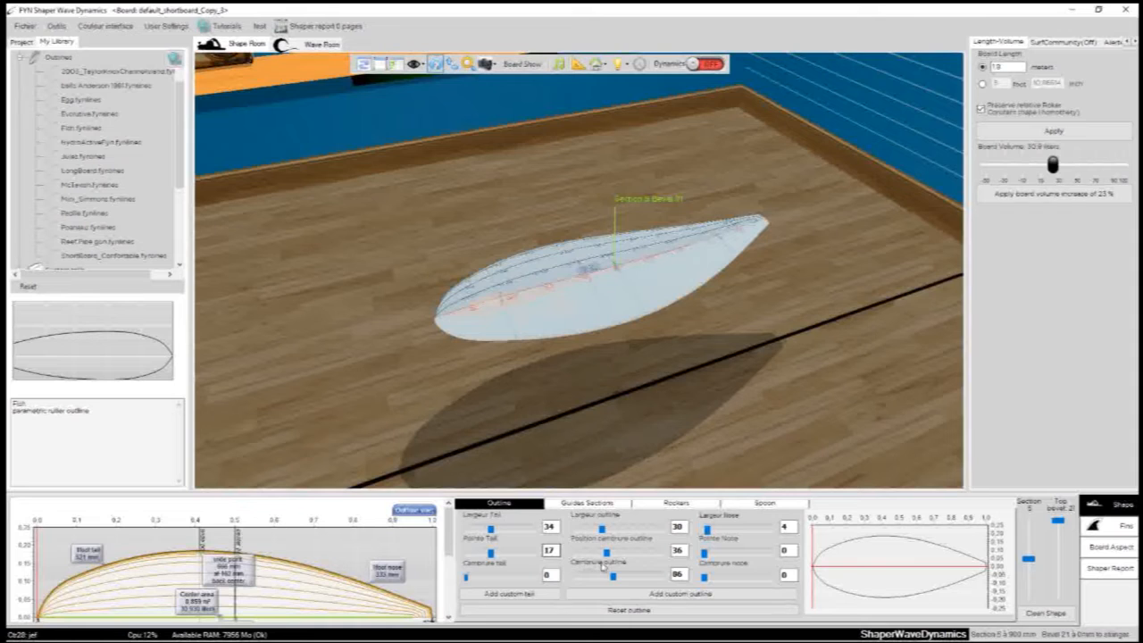
Set the outline's curvature position to 43 and inspect the reshaped board from another angle.
mouse_move(614, 557)
mouse_down()
mouse_move(598, 559)
mouse_move(614, 553)
mouse_up()
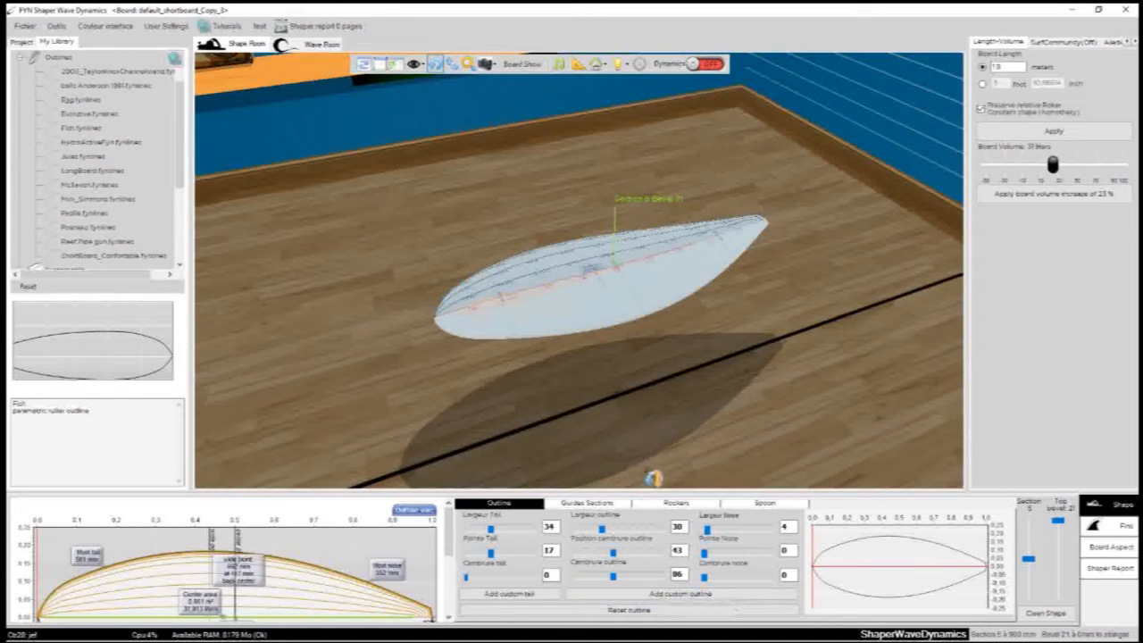
scroll(587, 363, down, 3)
drag(452, 217, 678, 425)
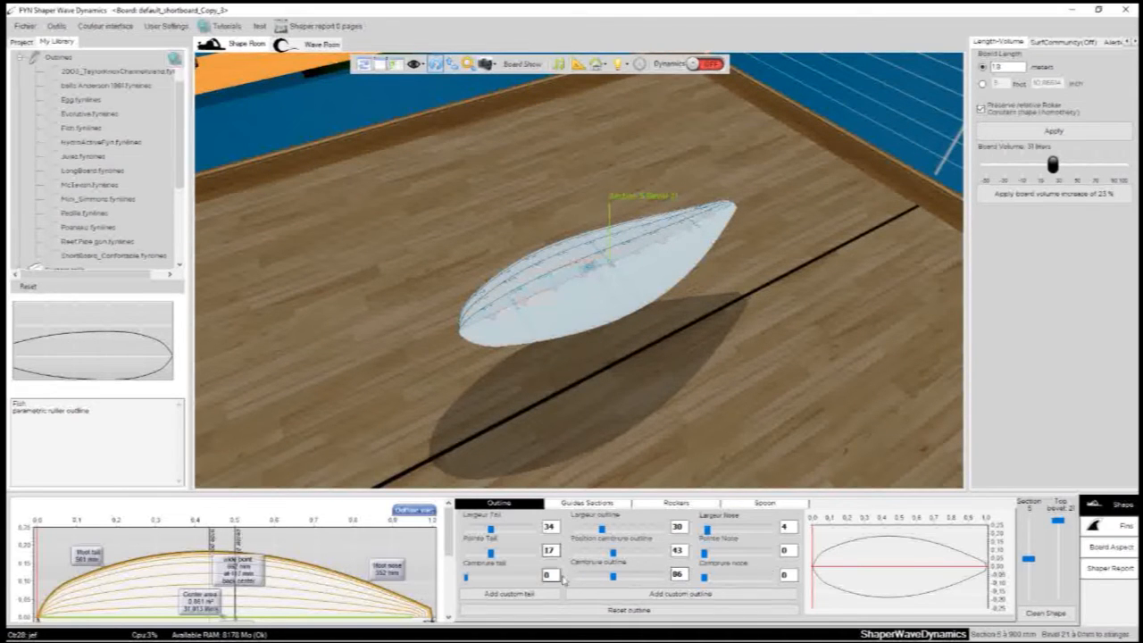
View the board's outline in the custom outline editor and close the editor without applying anything.
click(648, 594)
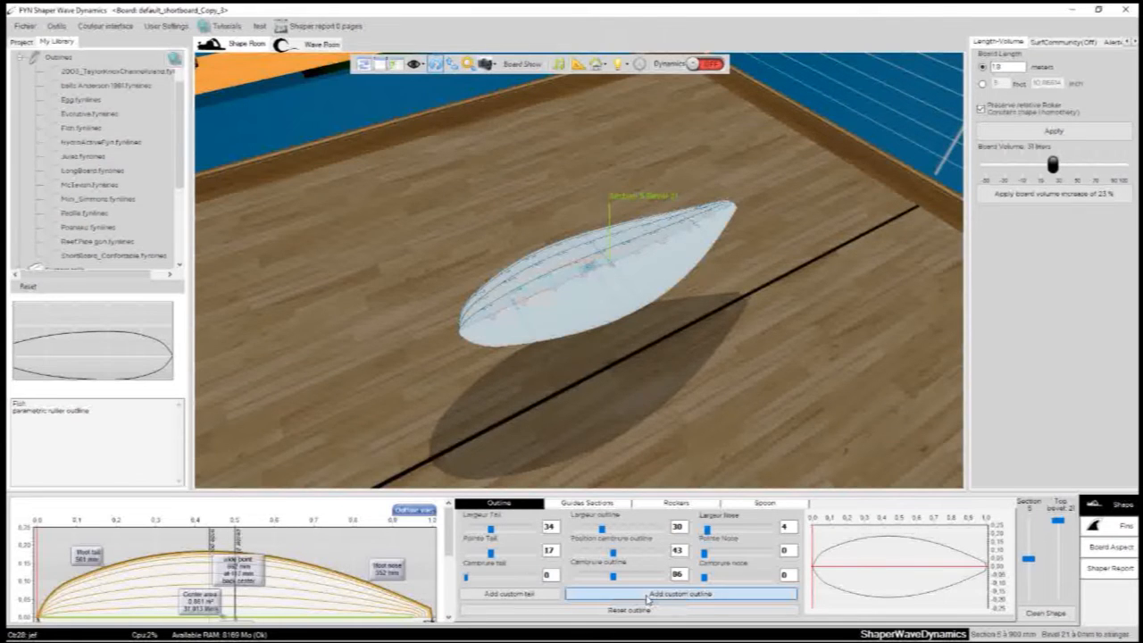
drag(318, 13, 434, 126)
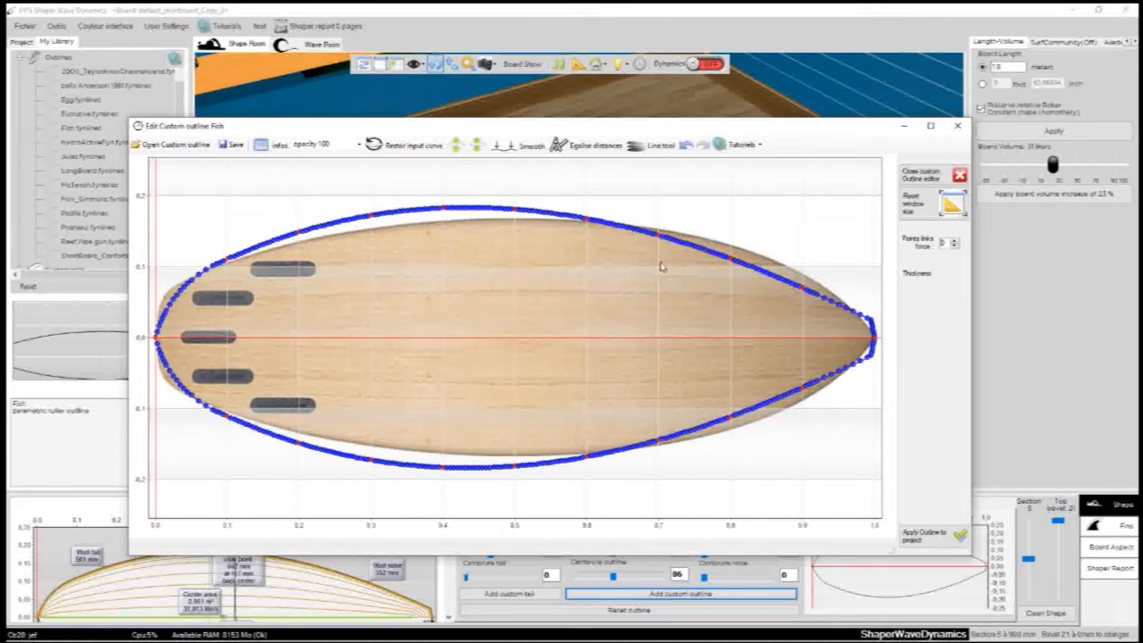
click(957, 126)
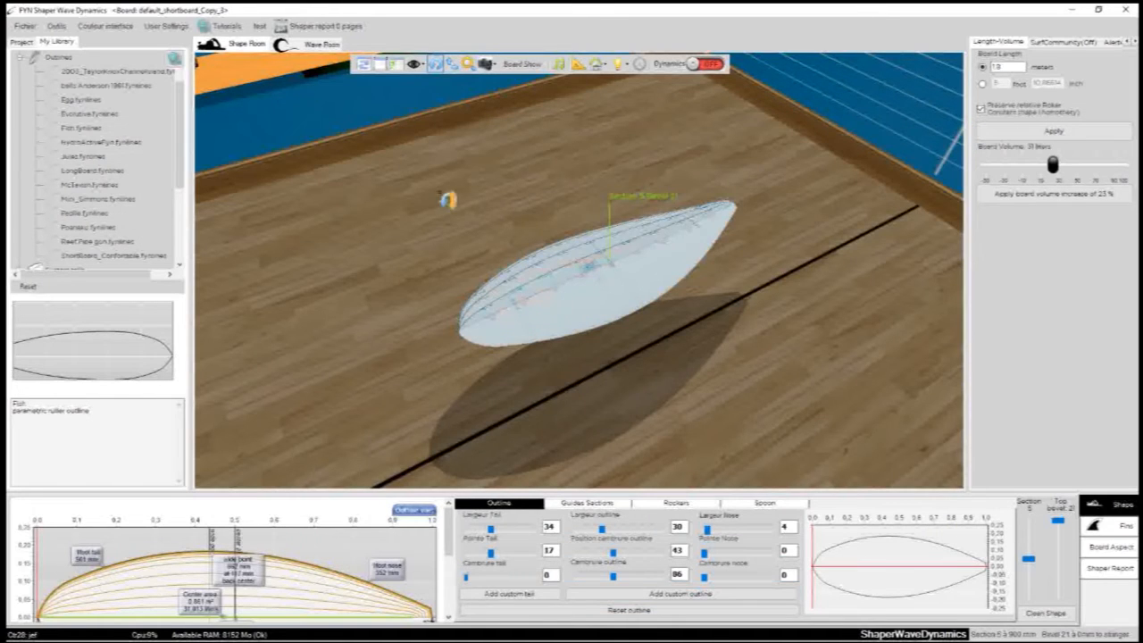
Apply the bells Anderson 1981 outline from the library to the board and inspect its shape from several angles.
click(71, 100)
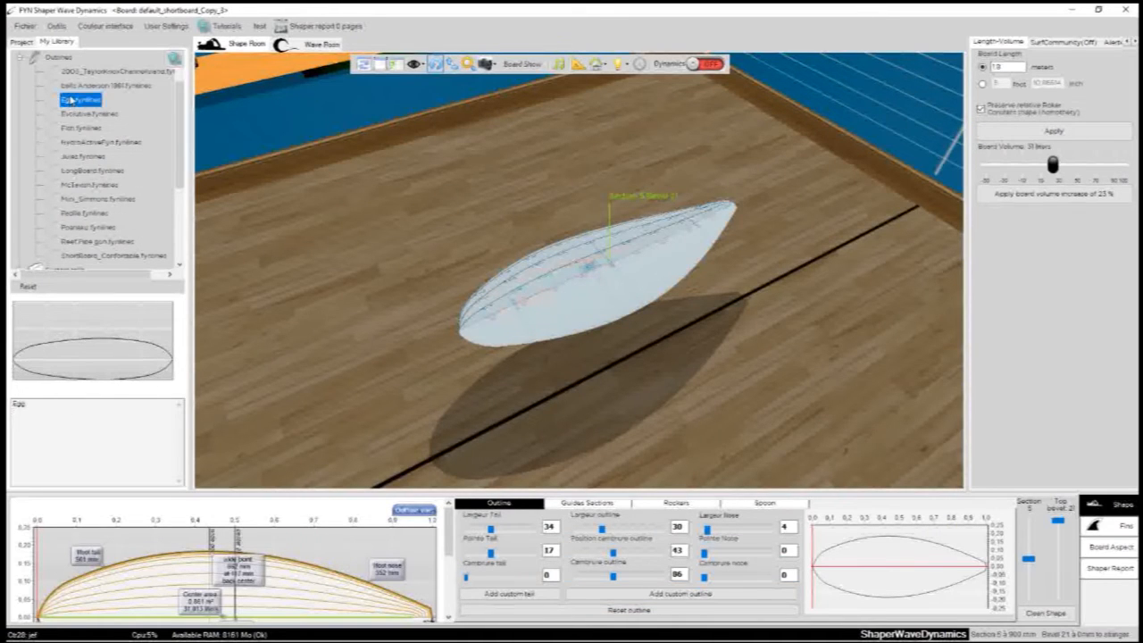
click(71, 86)
click(74, 73)
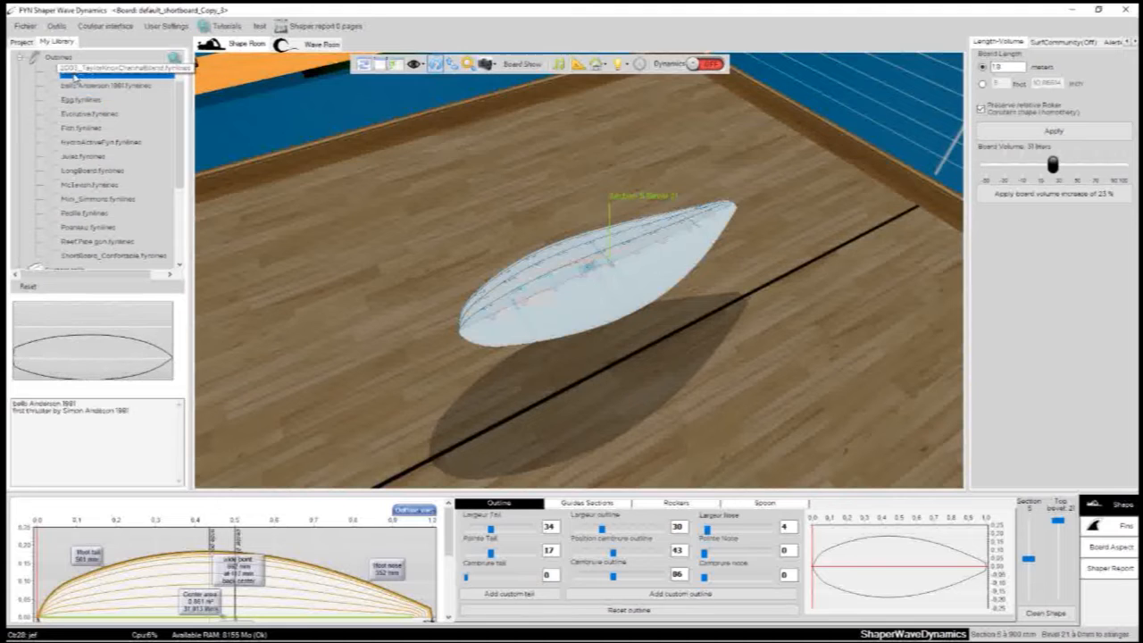
drag(73, 85, 465, 135)
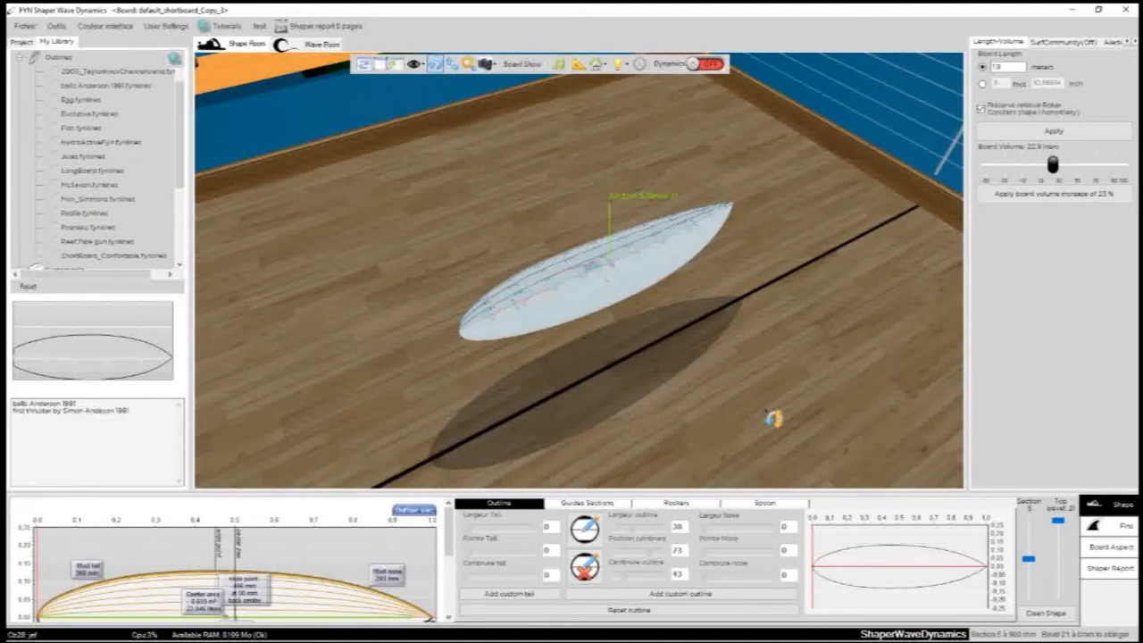
drag(773, 418, 507, 265)
scroll(510, 266, up, 4)
drag(592, 434, 451, 62)
drag(730, 408, 509, 324)
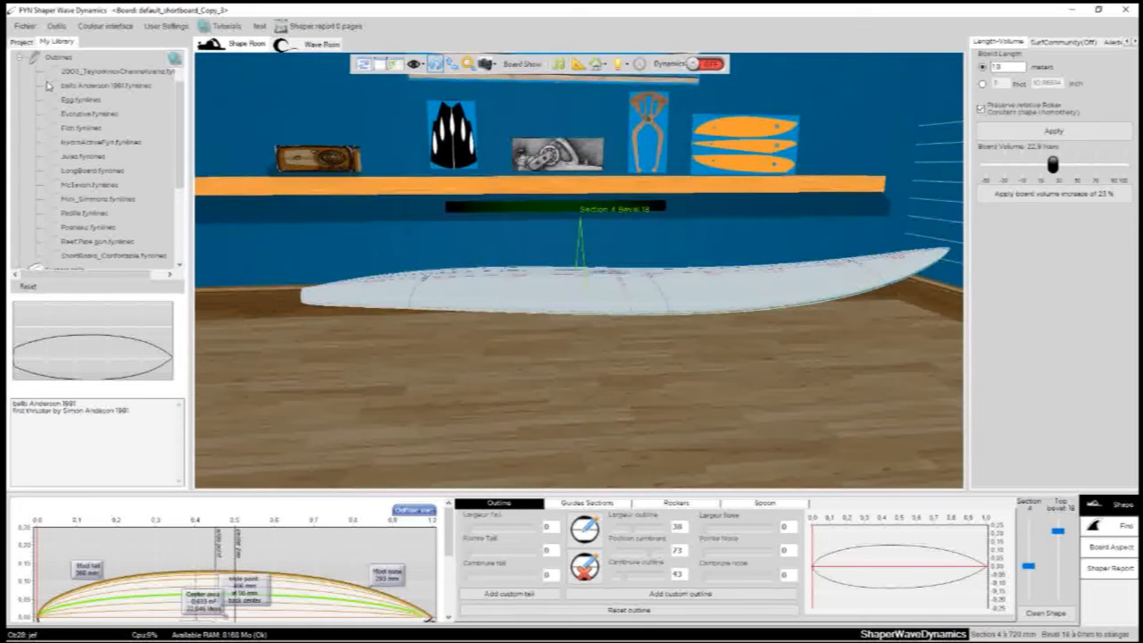
Collapse the outlines in the library and show the board's section guides.
click(15, 59)
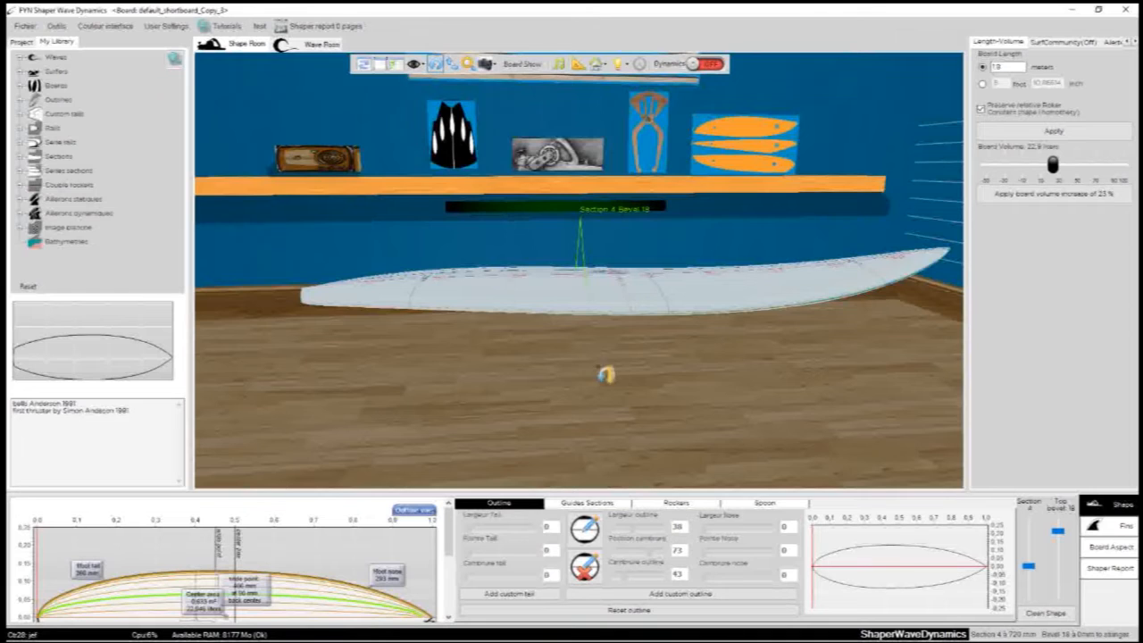
drag(740, 335, 418, 434)
scroll(736, 305, down, 3)
drag(779, 264, 591, 401)
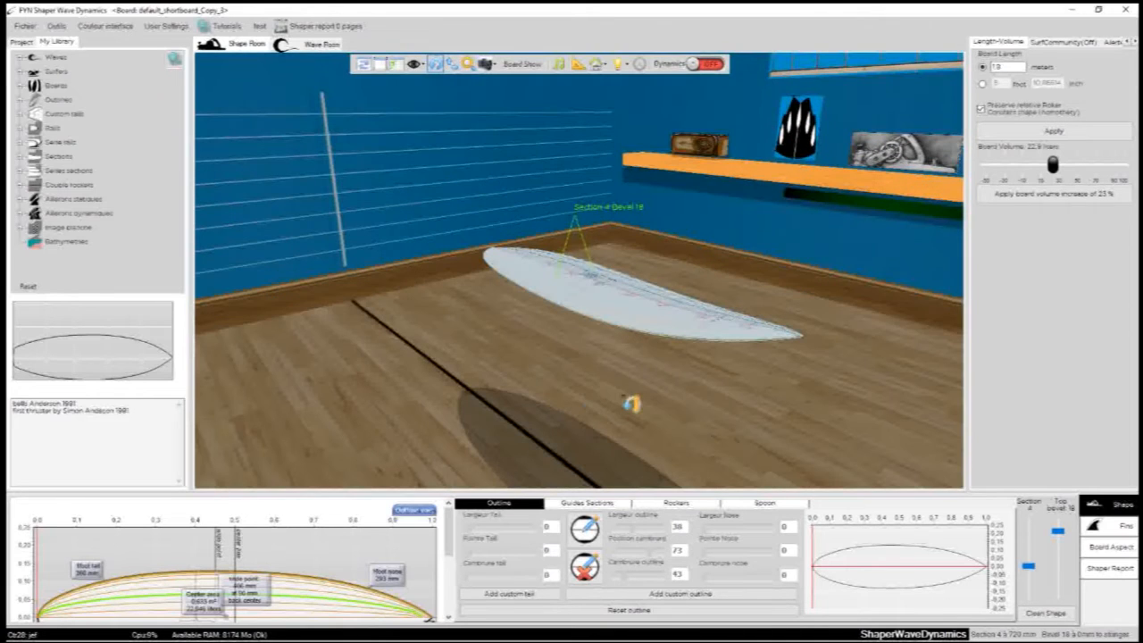
click(600, 503)
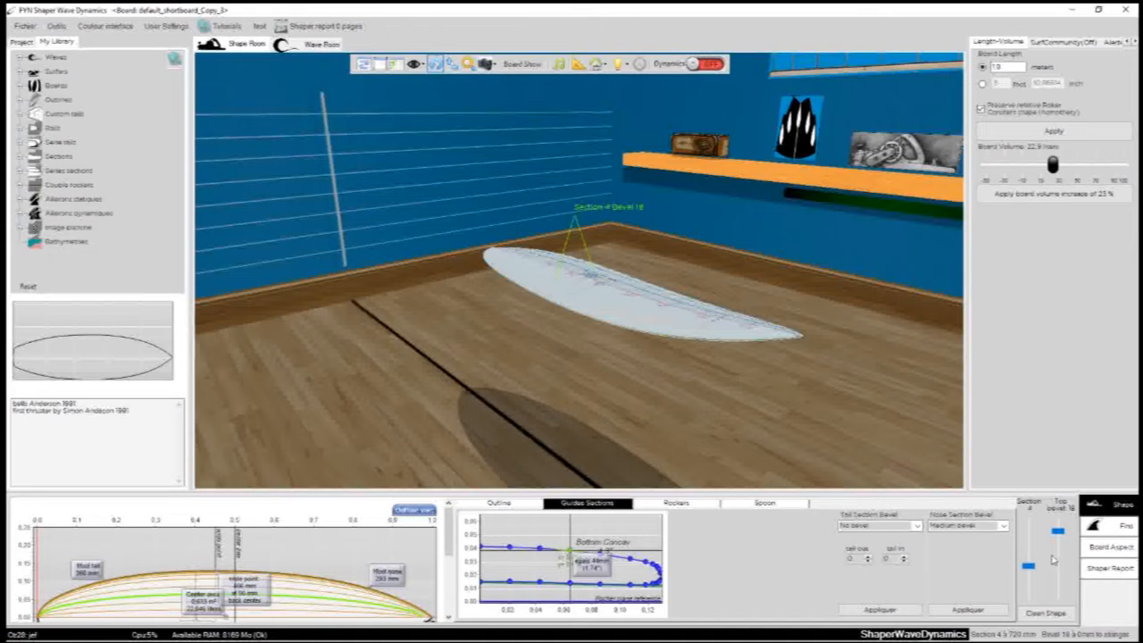
mouse_move(1030, 570)
mouse_down()
mouse_move(1031, 545)
mouse_move(1035, 572)
mouse_up()
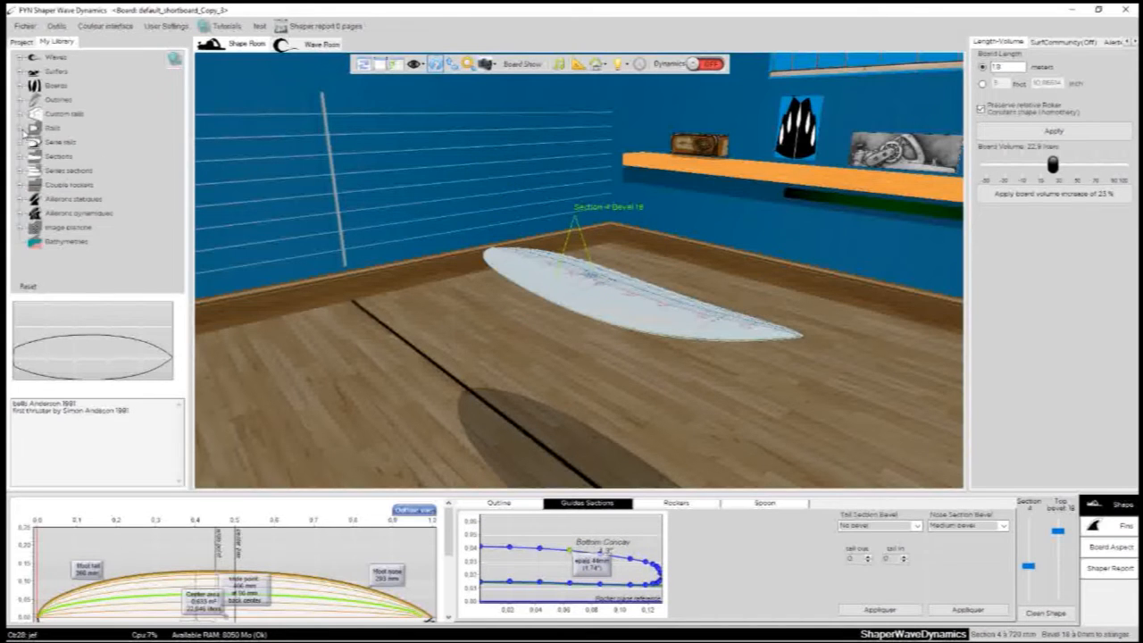
Expand the library's sections and preview the rolled deck and flat deck profiles.
click(20, 158)
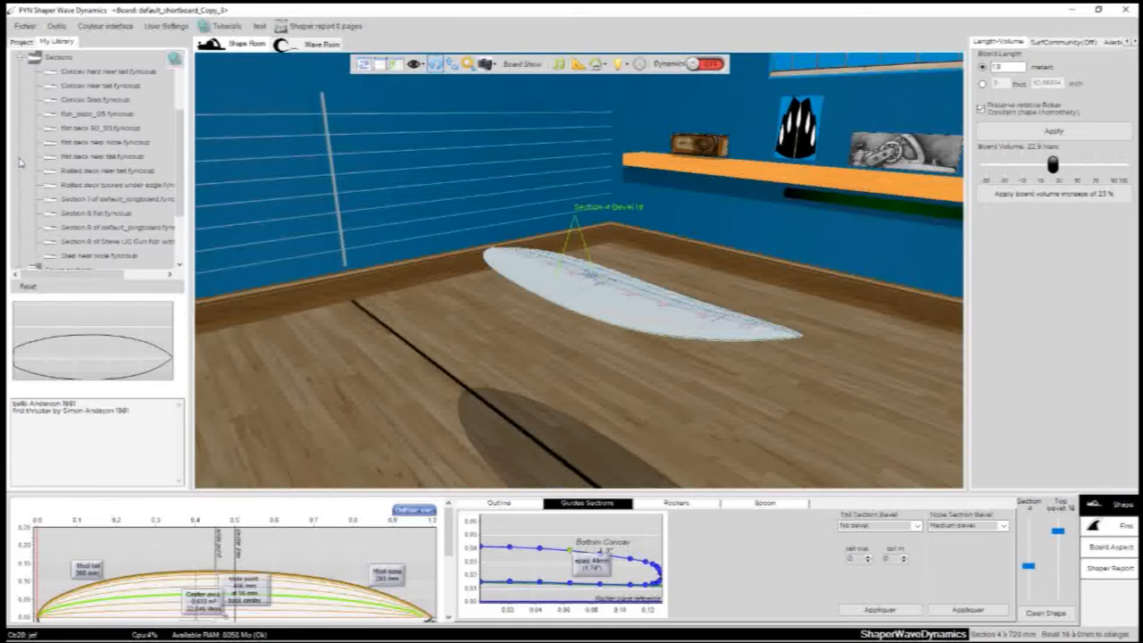
click(81, 157)
click(85, 171)
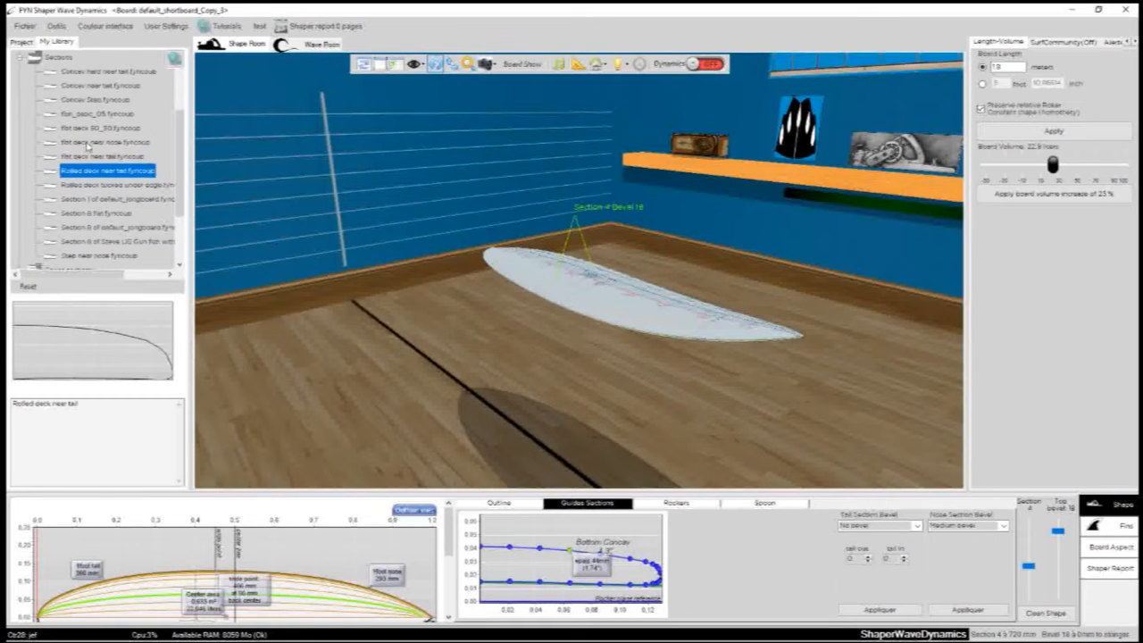
click(100, 142)
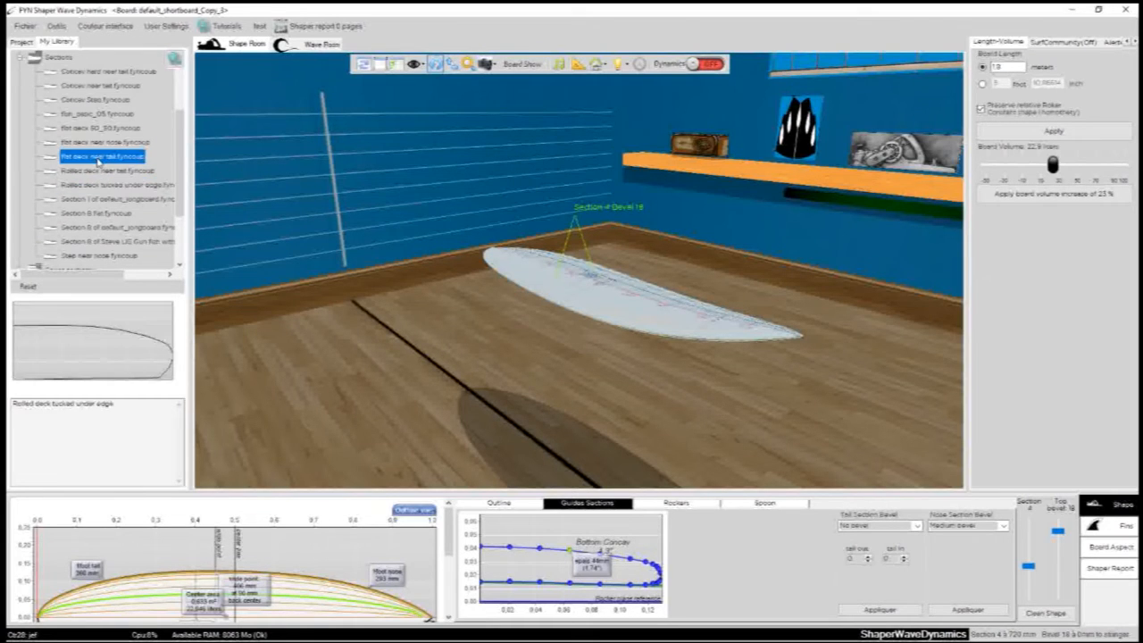
click(98, 170)
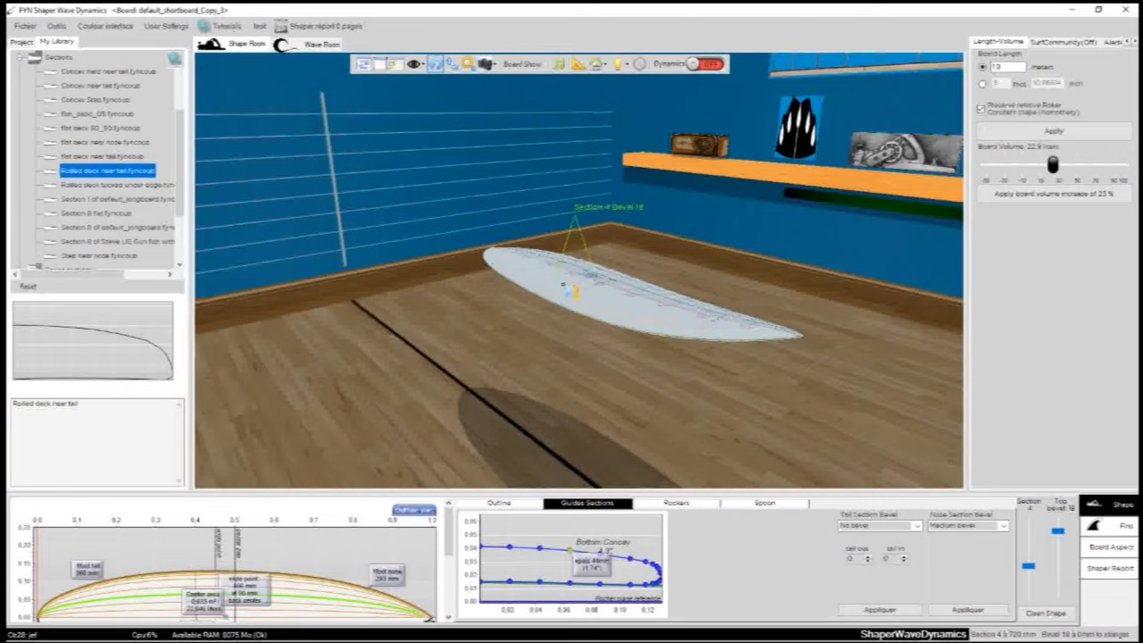
Insert the Rolled deck near tail profile from the library at section 4 of the board, preserving the actual board thickness.
scroll(557, 277, up, 5)
click(559, 278)
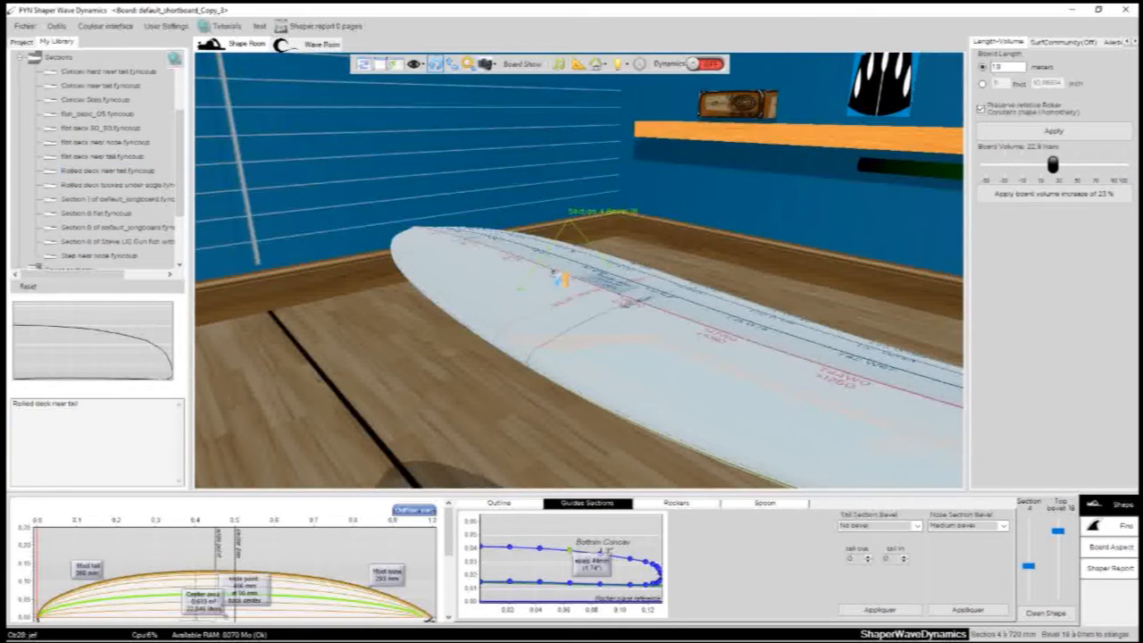
click(100, 185)
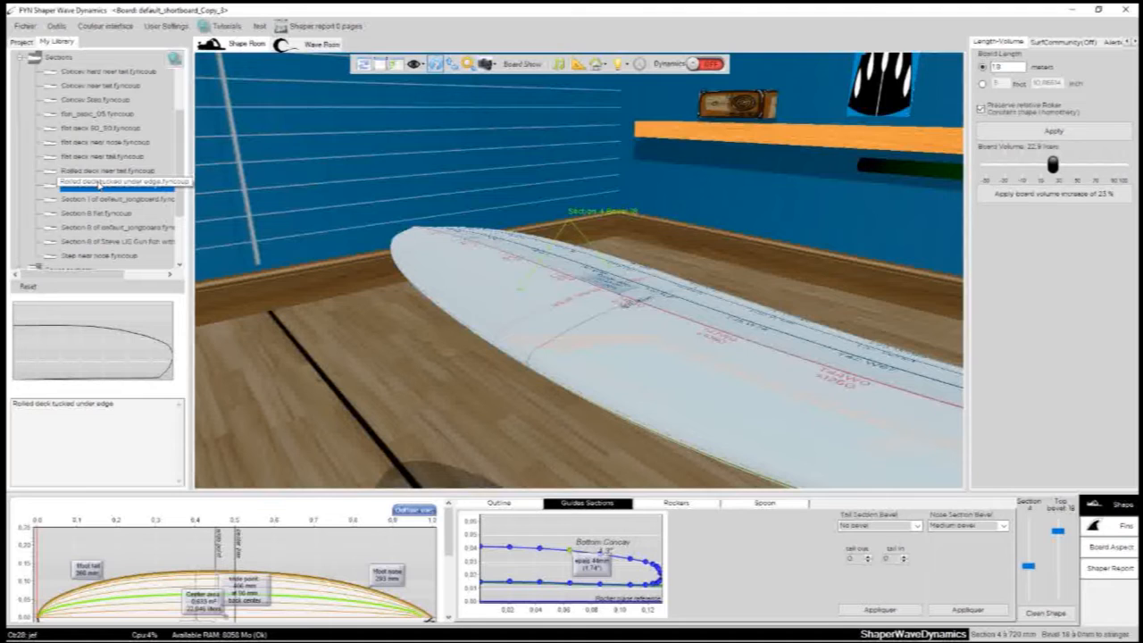
click(95, 174)
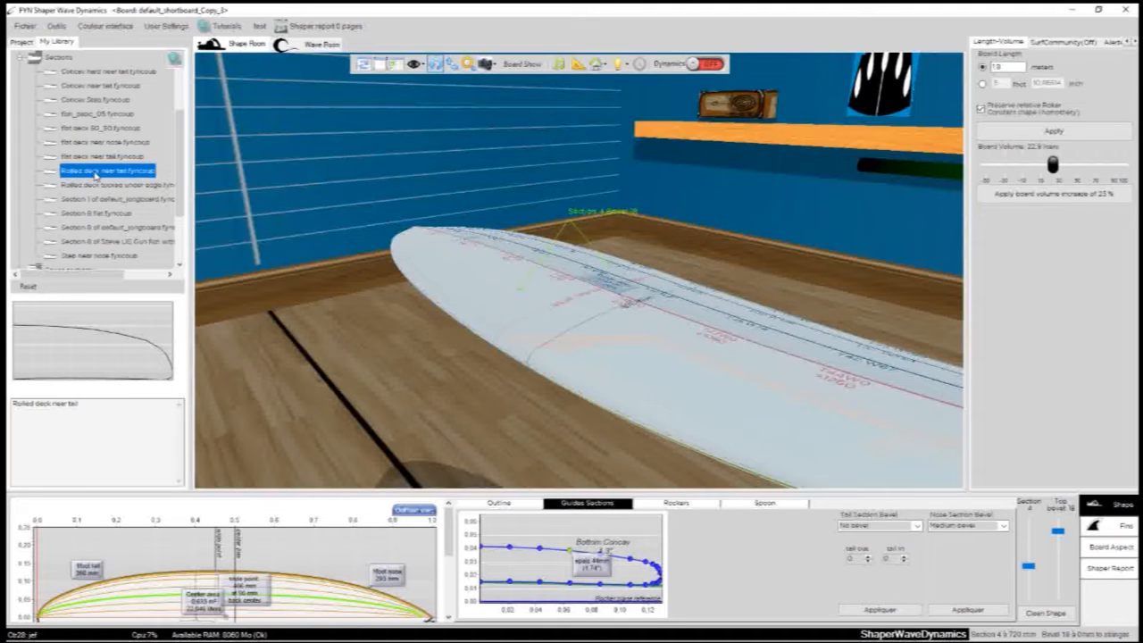
drag(103, 175, 288, 173)
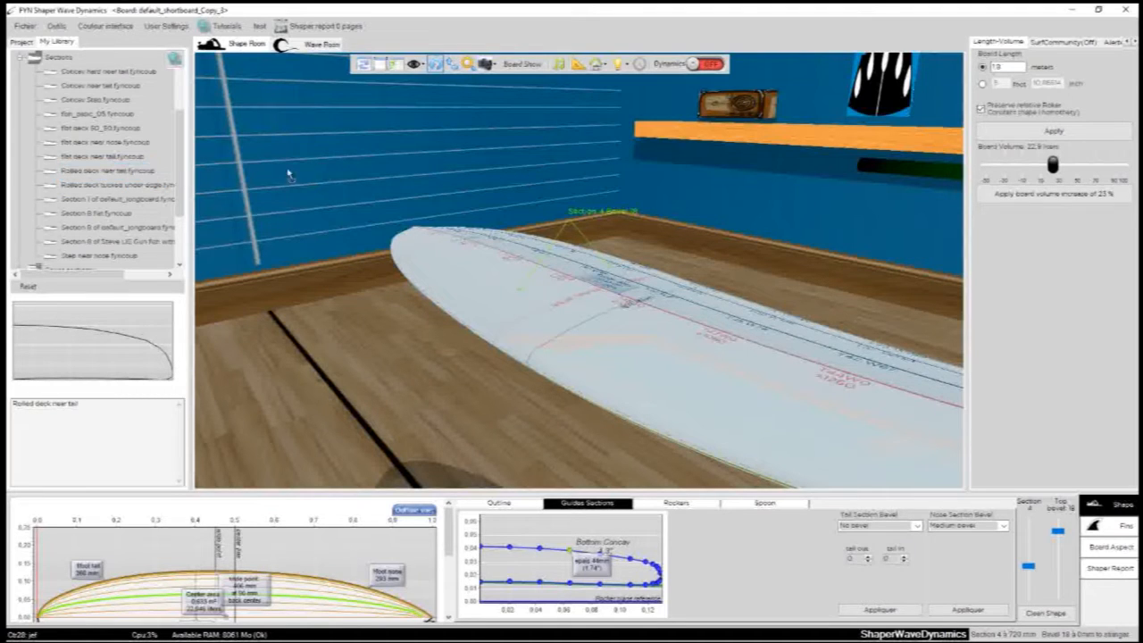
drag(551, 190, 564, 188)
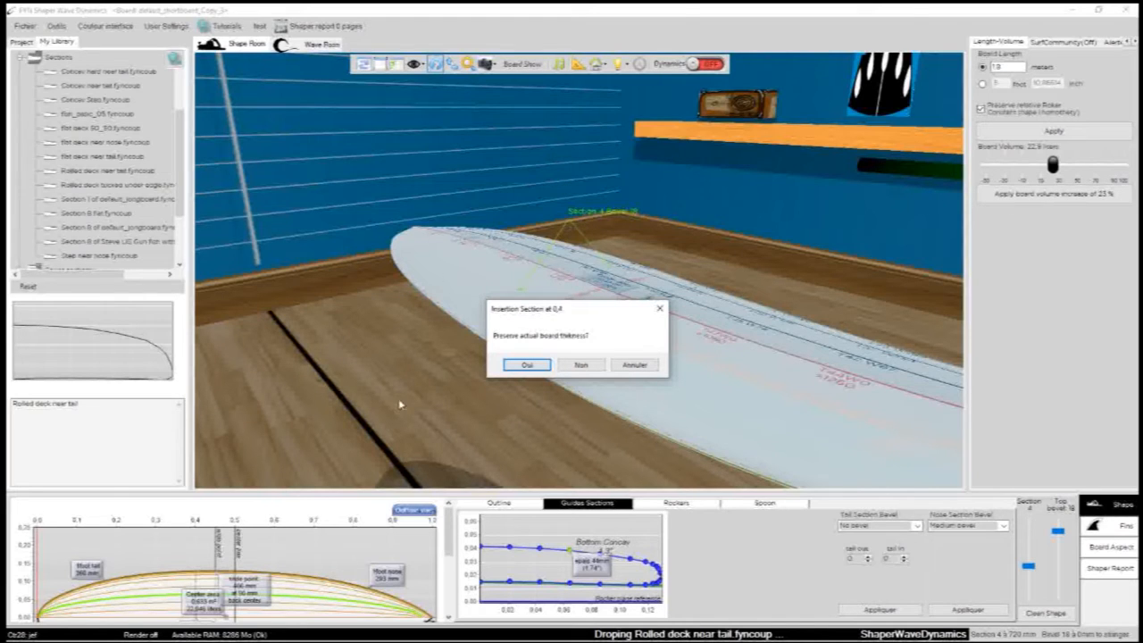
drag(546, 309, 349, 118)
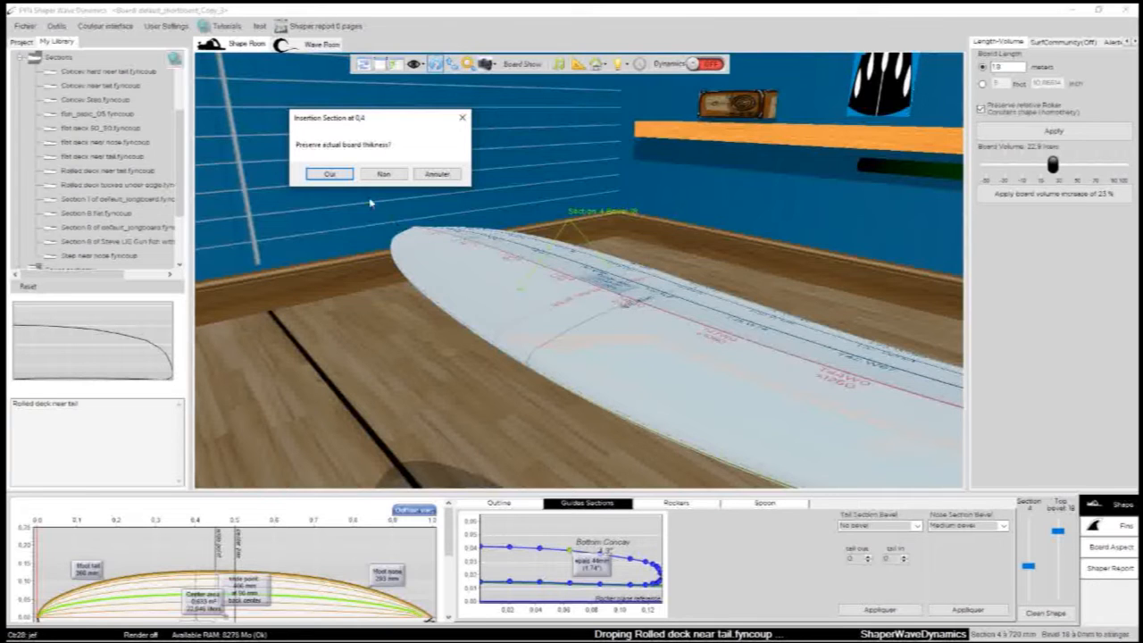
click(330, 174)
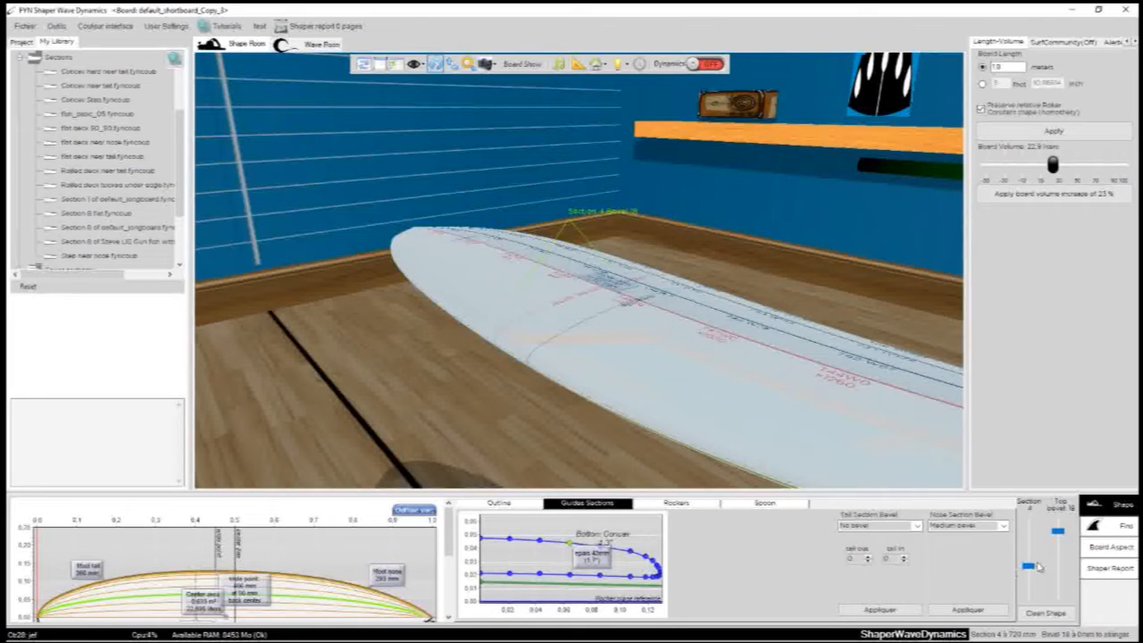
Show the board's guide sections and switch the 3D drawing to Points so the section ribs can be viewed.
click(1111, 548)
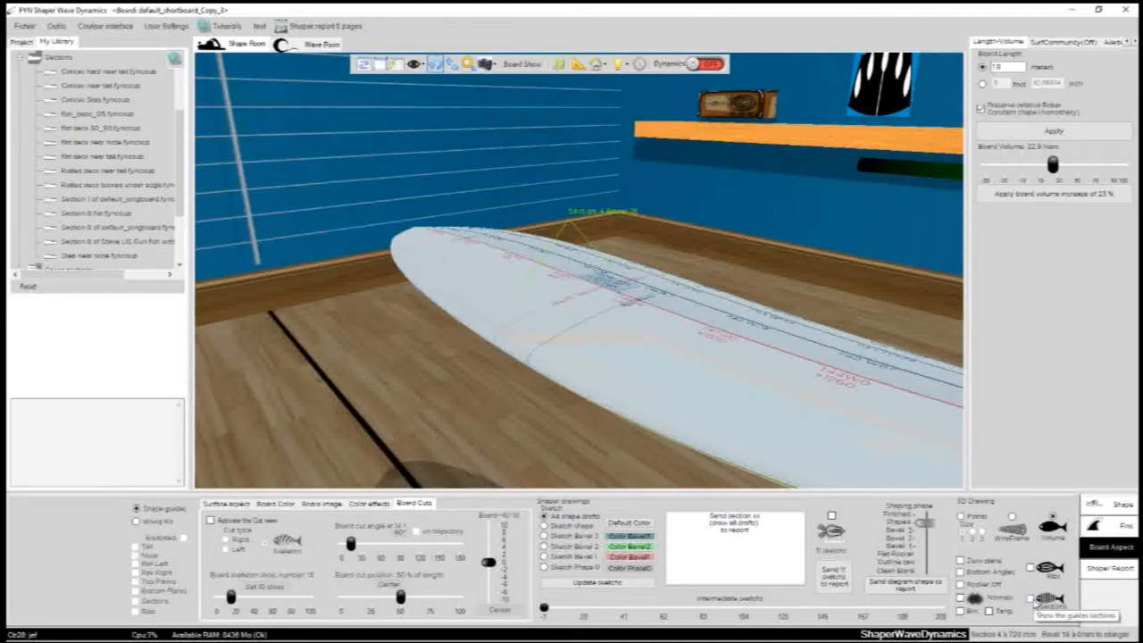
click(1031, 597)
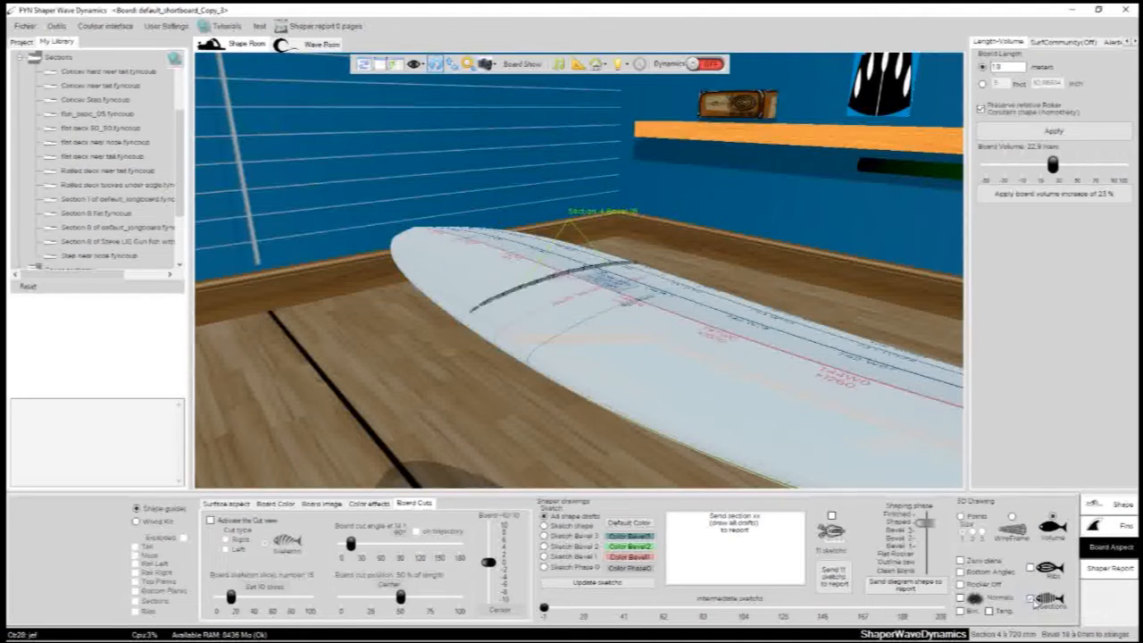
click(977, 520)
drag(800, 336, 410, 337)
drag(778, 369, 375, 330)
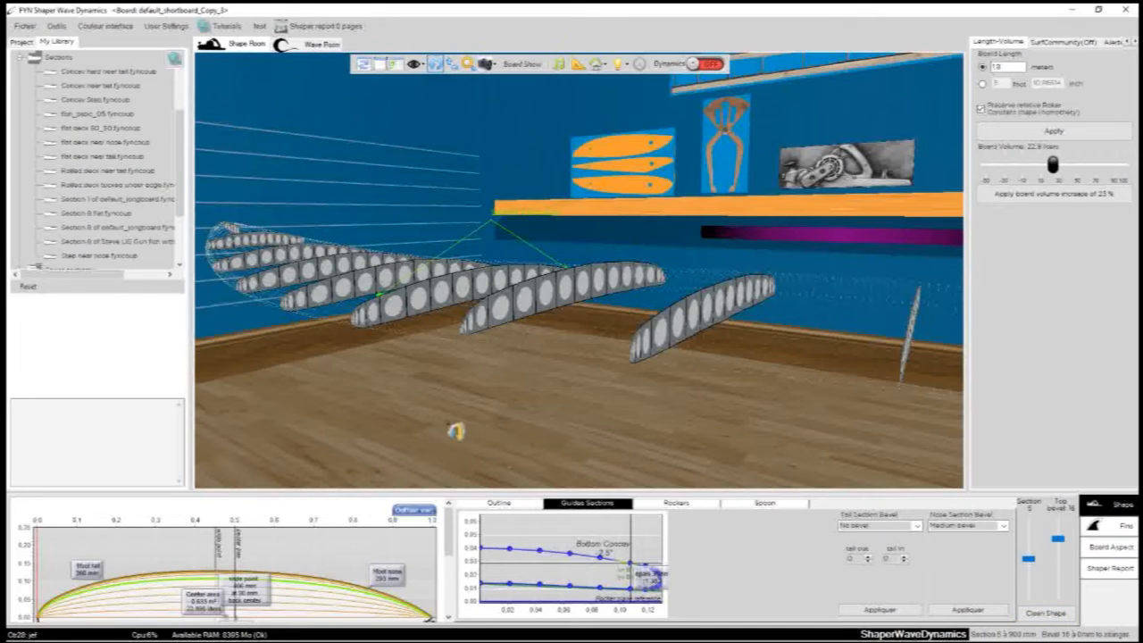
Clean the board's shape and inspect the section ribs from the opposite side.
click(1046, 613)
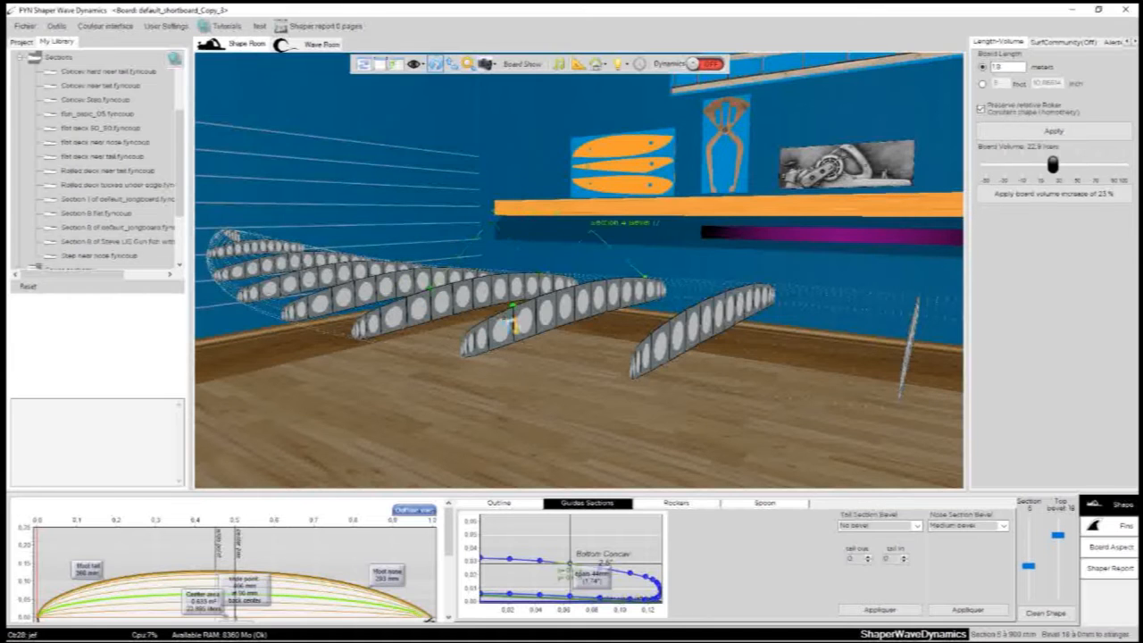
drag(566, 424, 430, 372)
scroll(429, 371, up, 2)
scroll(600, 350, up, 2)
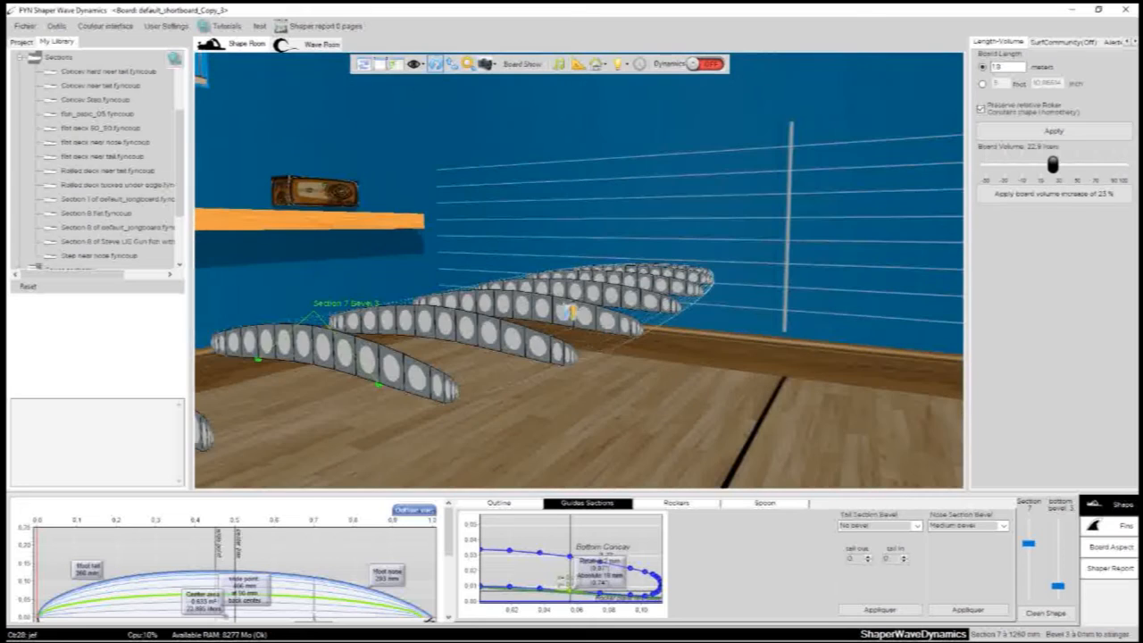
scroll(567, 312, up, 2)
drag(523, 314, 744, 330)
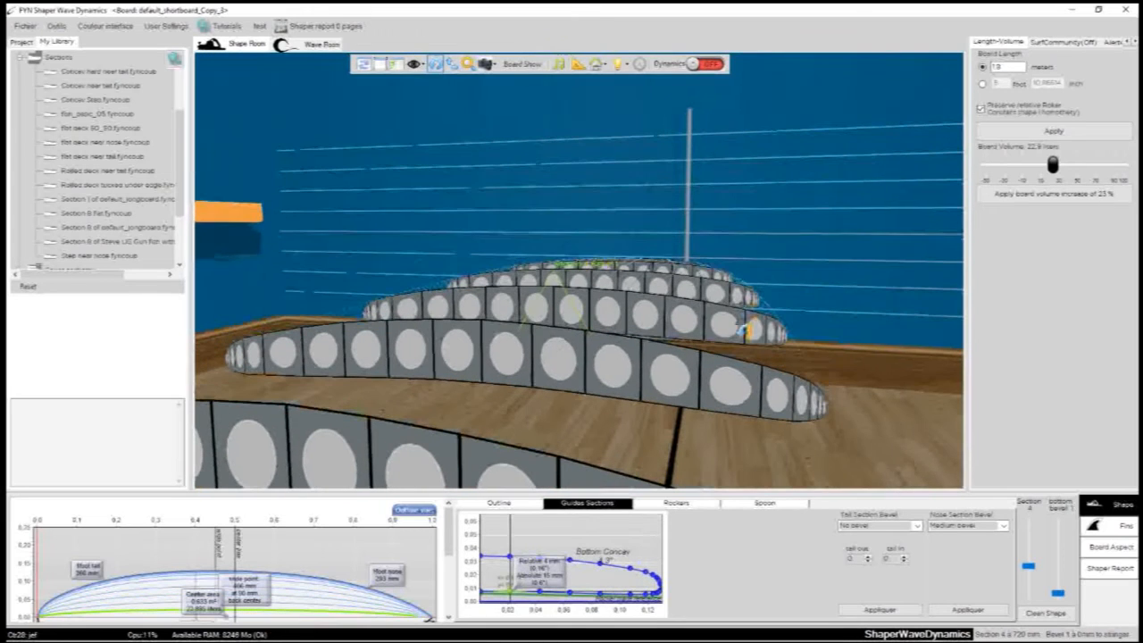
Clean the shape once more and examine how the ribs around section 5 flow into each other.
click(1057, 612)
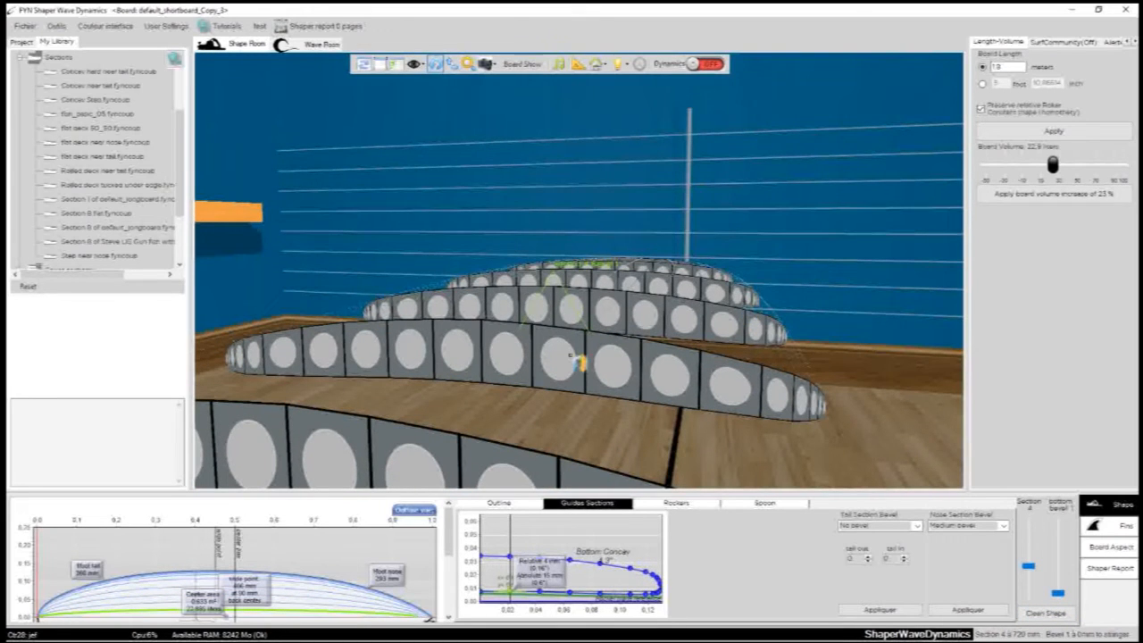
drag(581, 363, 589, 380)
drag(570, 433, 650, 388)
scroll(581, 302, up, 5)
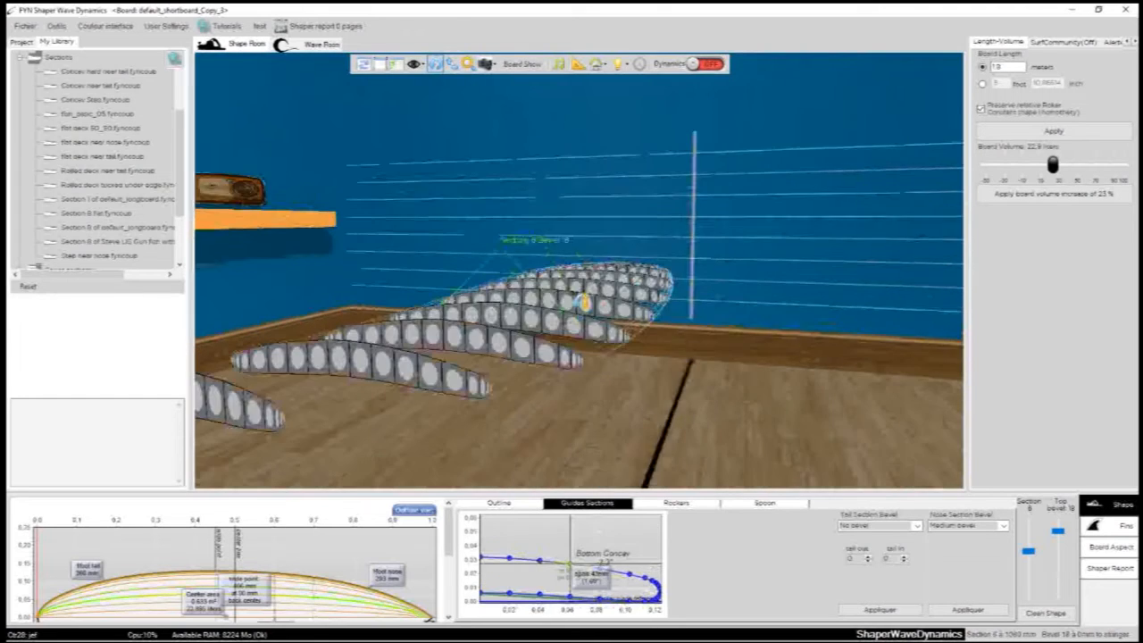
click(532, 312)
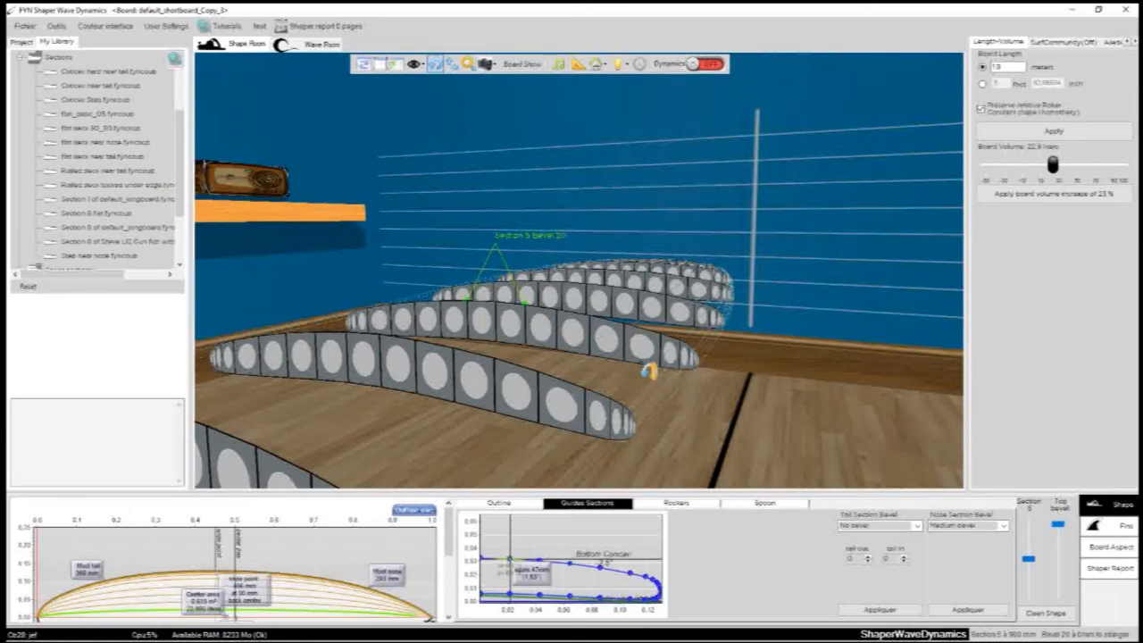
scroll(649, 371, down, 2)
drag(750, 382, 669, 427)
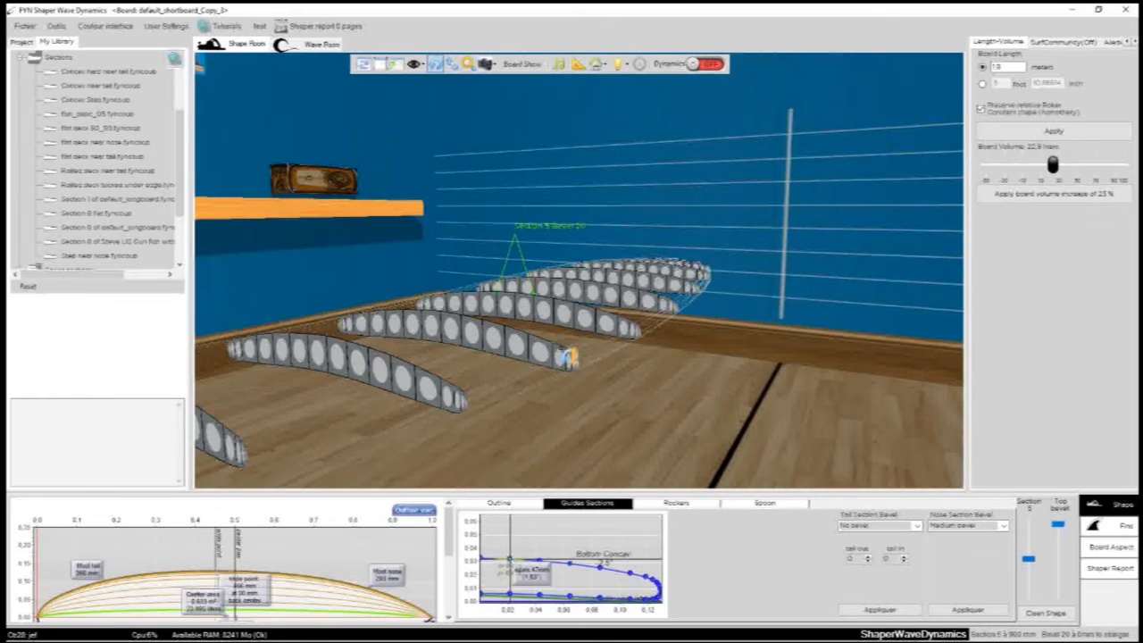
scroll(568, 357, down, 2)
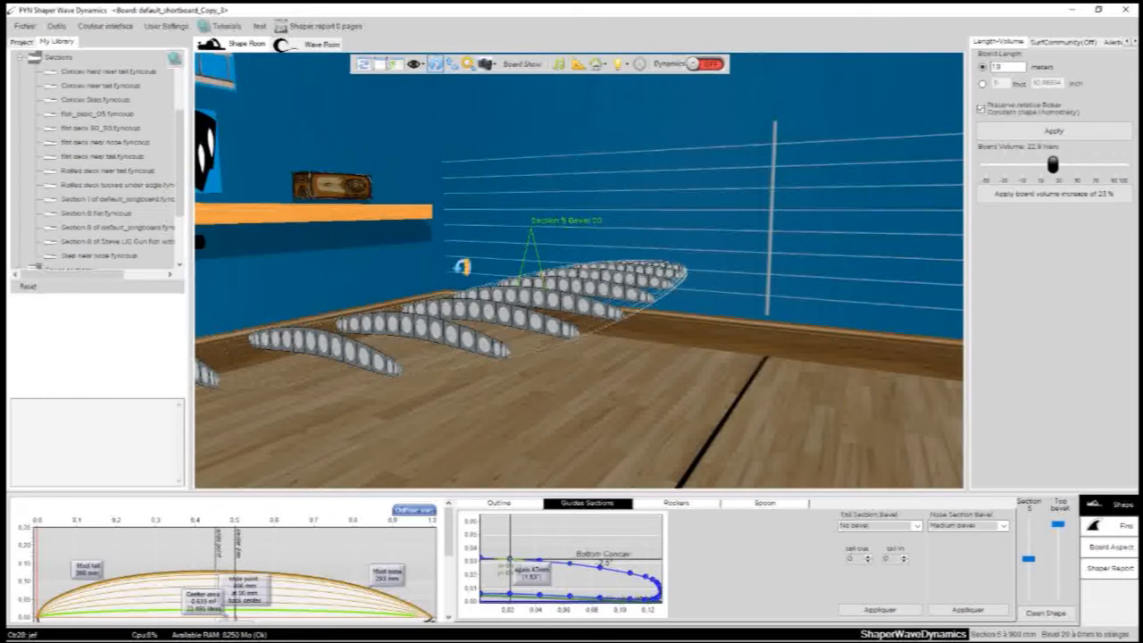
Collapse the library's sections, expand its series of sections, and bring the board's full set of ribs into view.
click(19, 57)
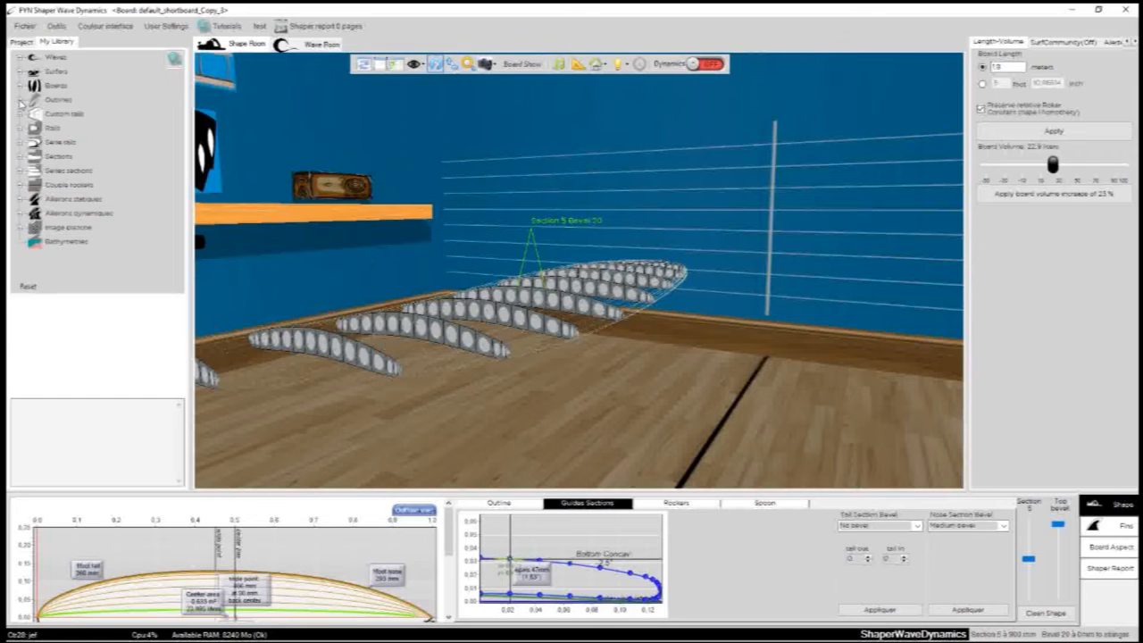
click(20, 177)
drag(705, 332, 595, 404)
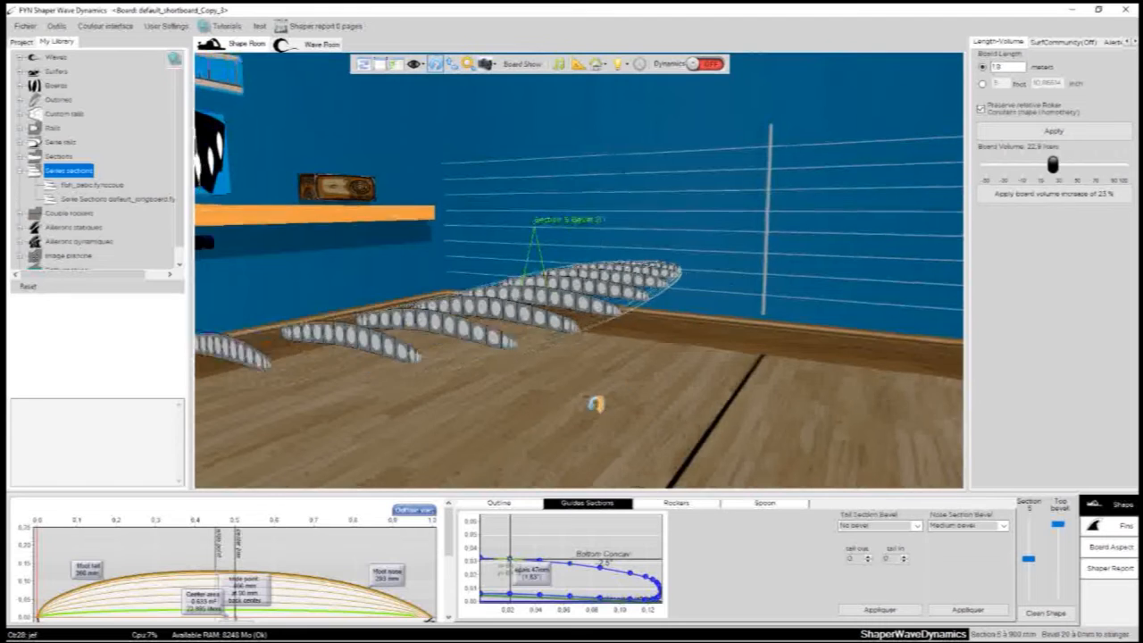
scroll(595, 404, down, 3)
drag(573, 204, 538, 391)
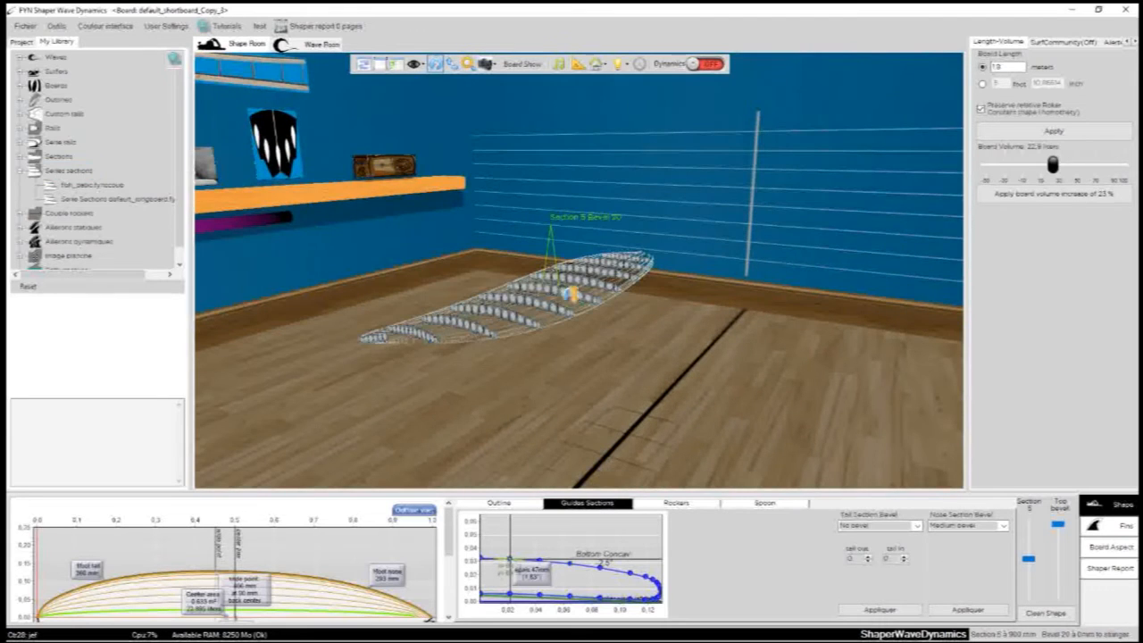
scroll(600, 344, up, 3)
click(497, 337)
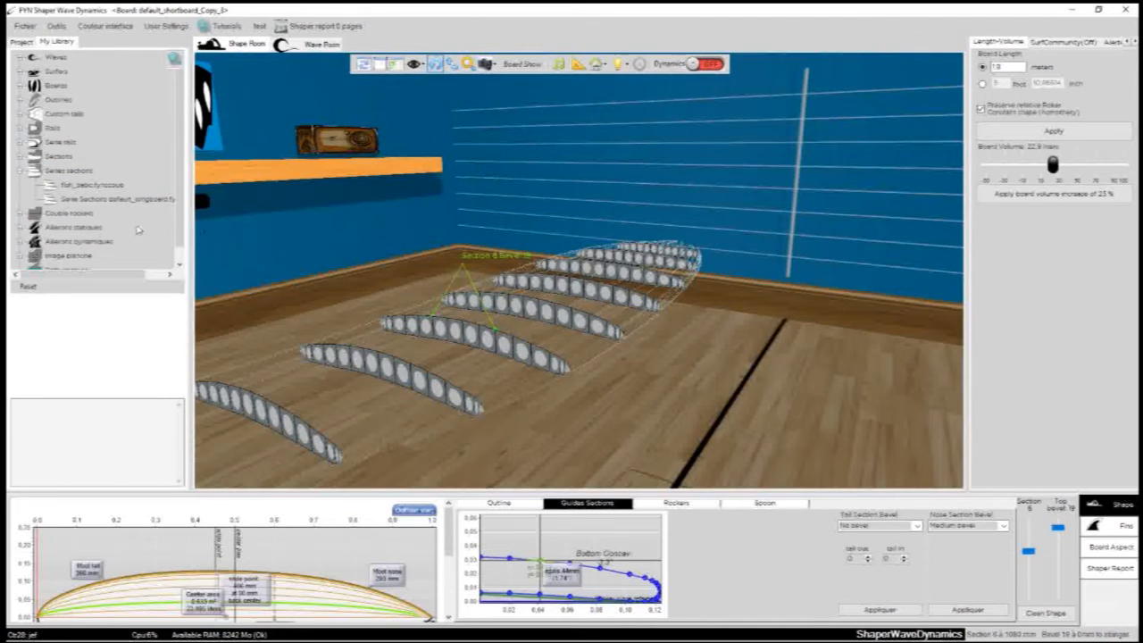
Apply the fish section series from the library to the whole board and inspect the reshaped ribs.
click(92, 185)
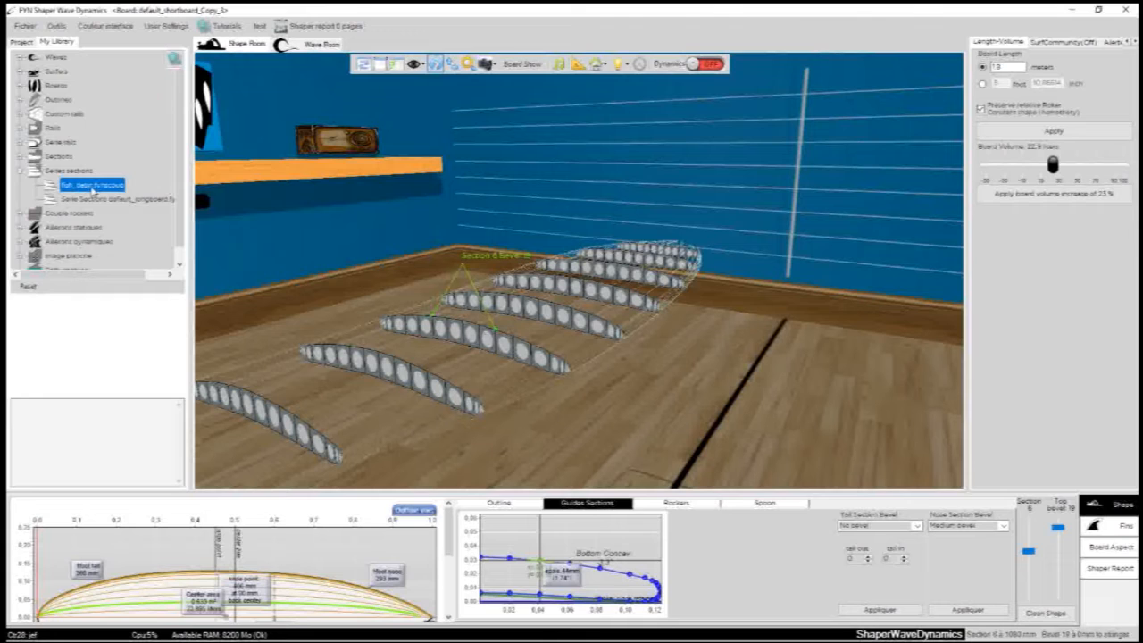
drag(83, 190, 224, 190)
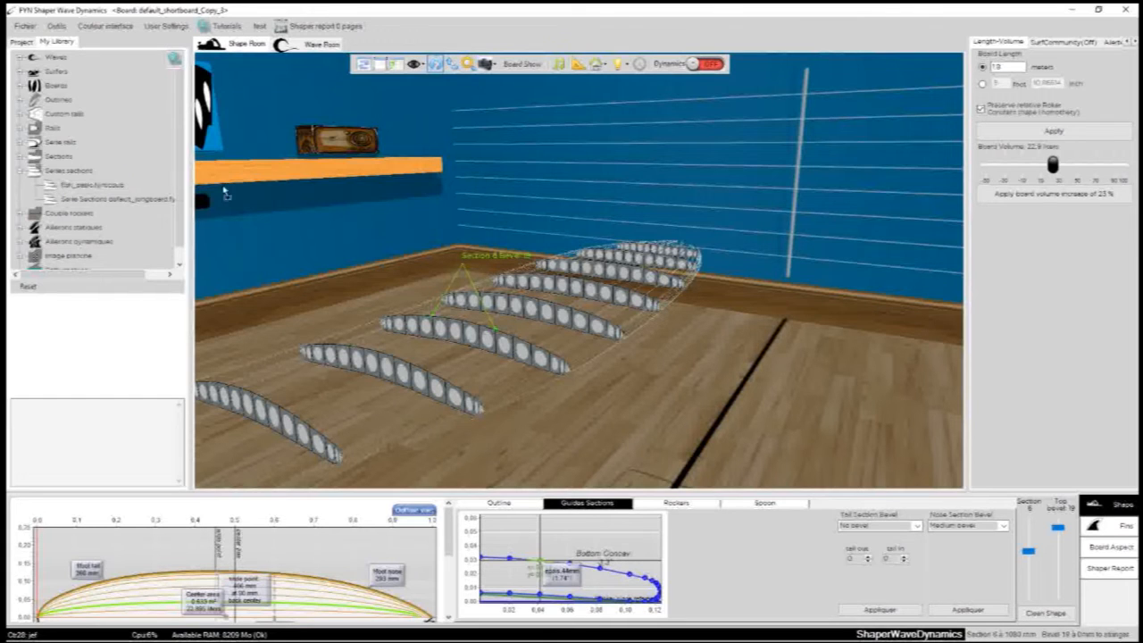
drag(488, 205, 488, 204)
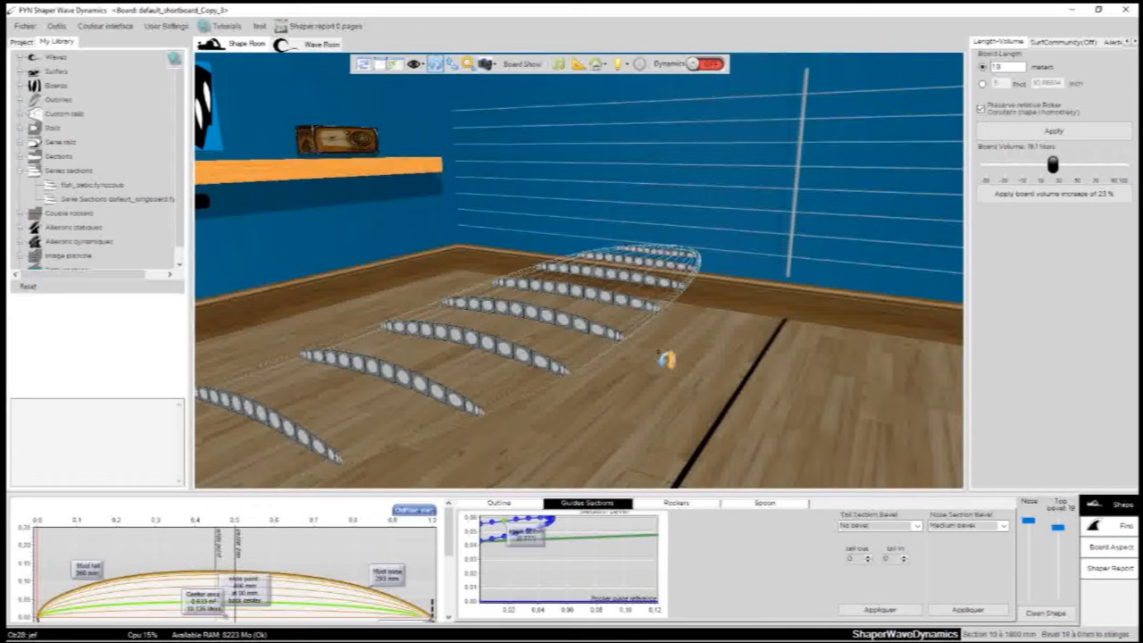
drag(579, 438, 801, 268)
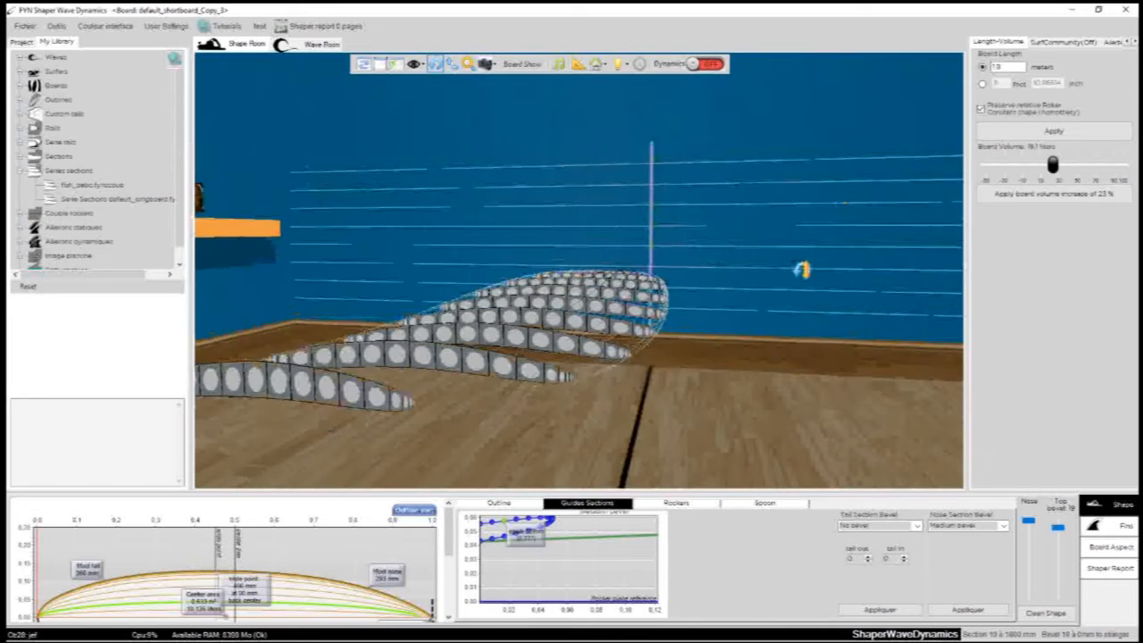
drag(679, 396, 625, 363)
drag(416, 331, 698, 383)
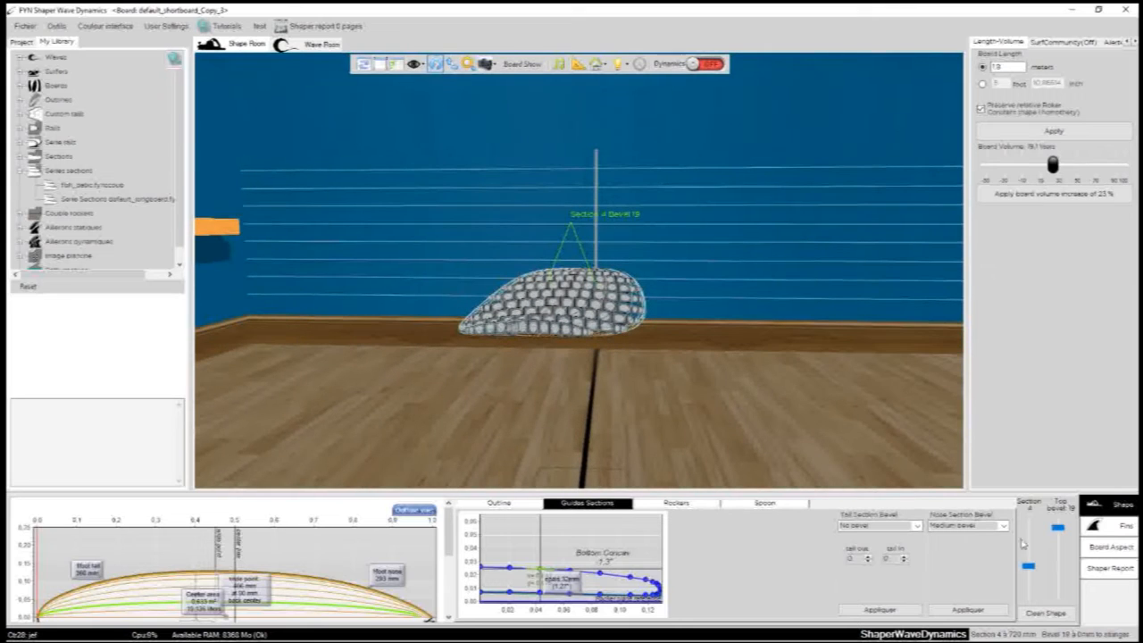
Switch the 3D drawing to Volume and inspect the solid board from the side.
click(1110, 547)
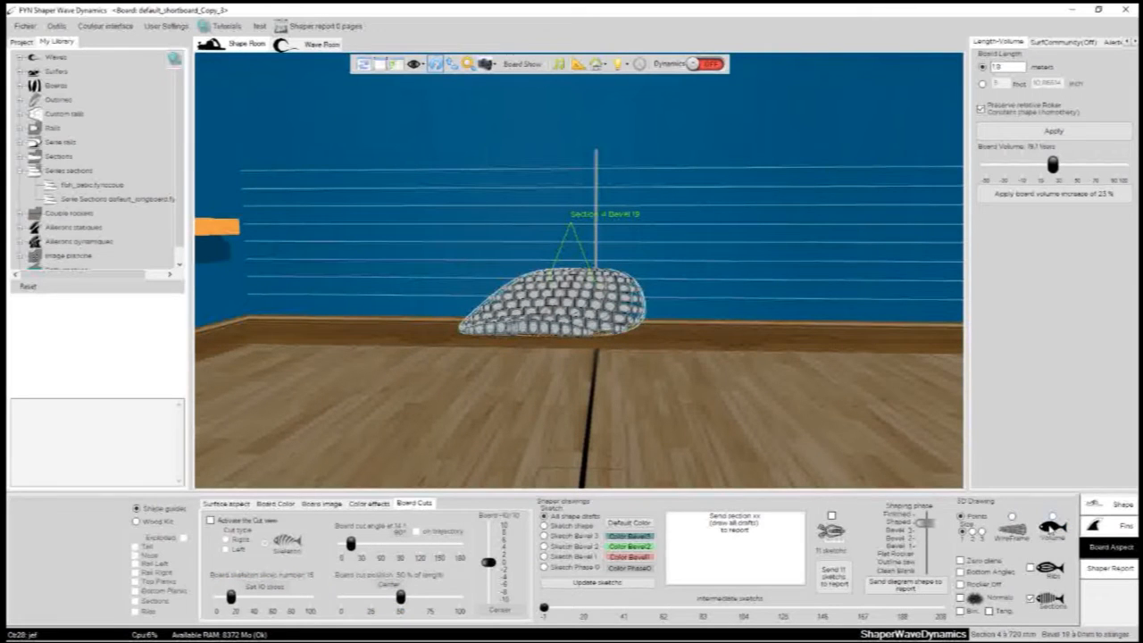
click(1053, 516)
drag(445, 341, 521, 390)
drag(710, 367, 553, 317)
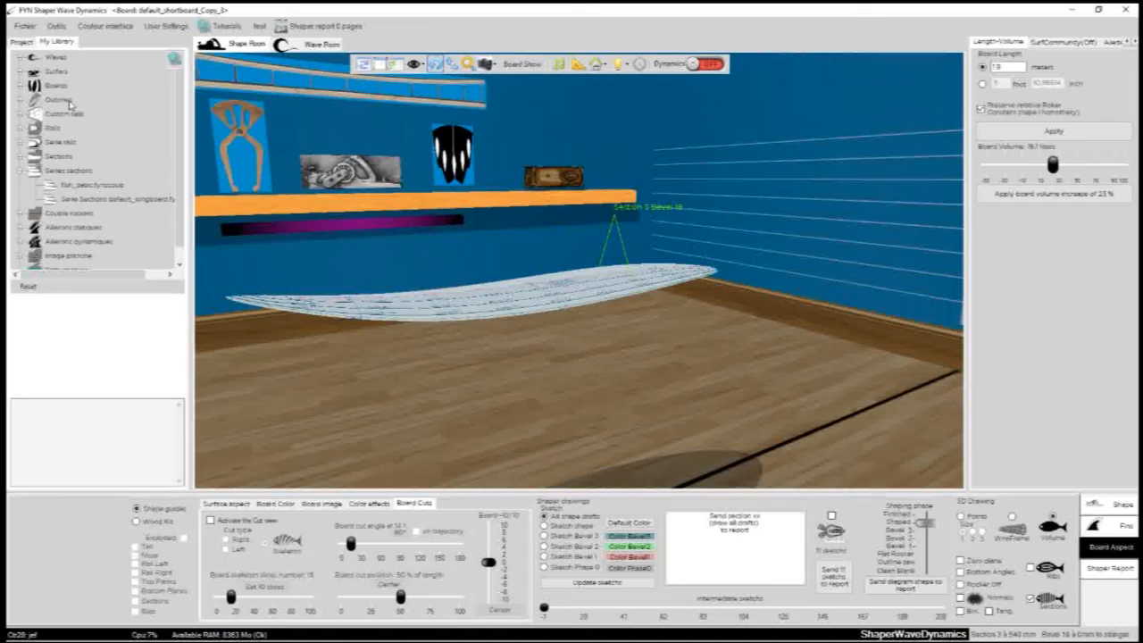
Load the default_evolutive board from the library's Evolutives boards and inspect it up close.
click(20, 86)
click(95, 100)
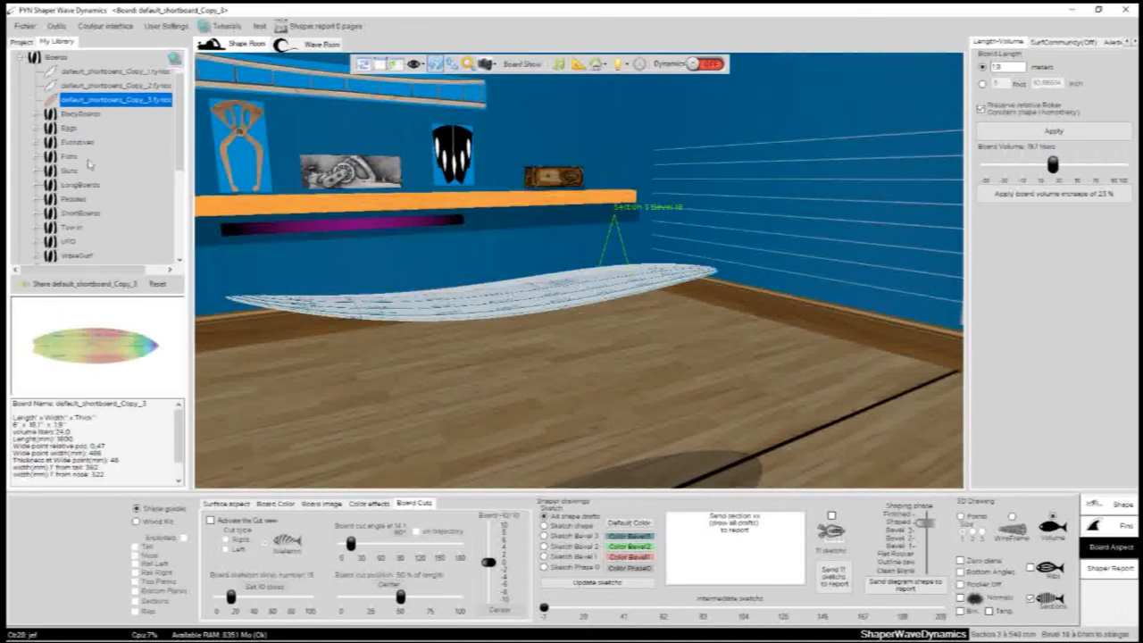
double_click(45, 141)
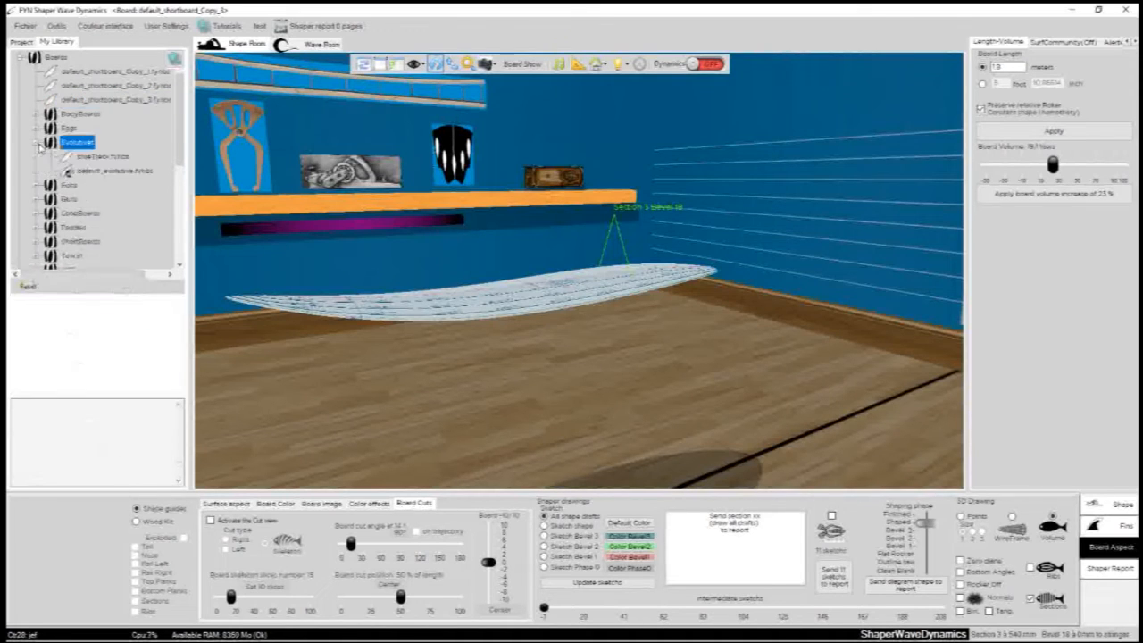
click(89, 171)
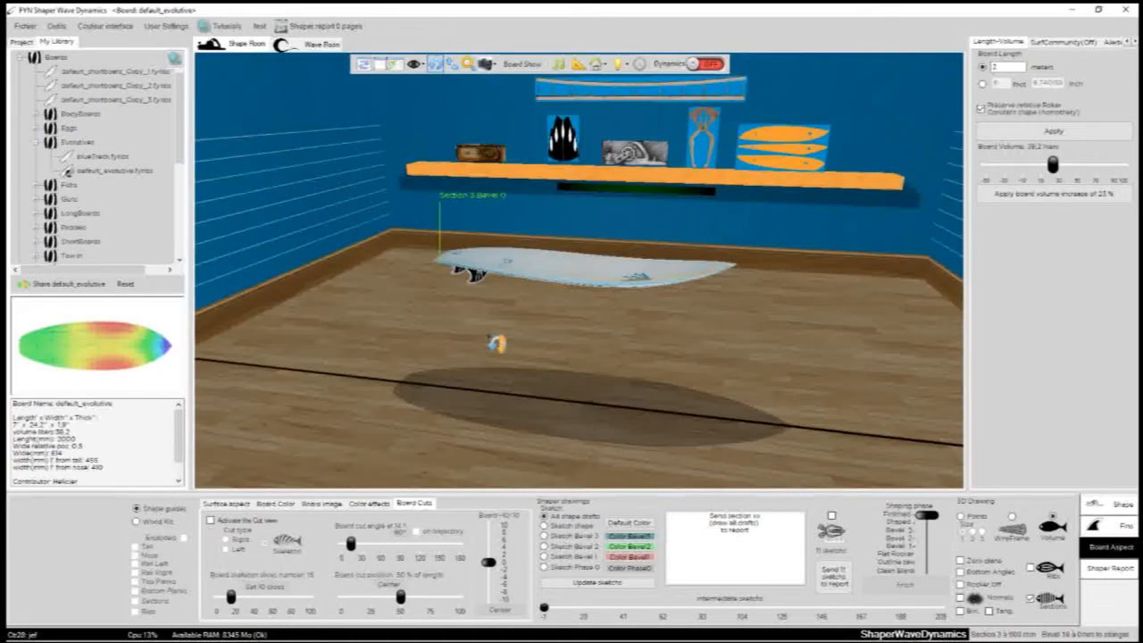
drag(759, 386, 572, 277)
scroll(575, 278, up, 3)
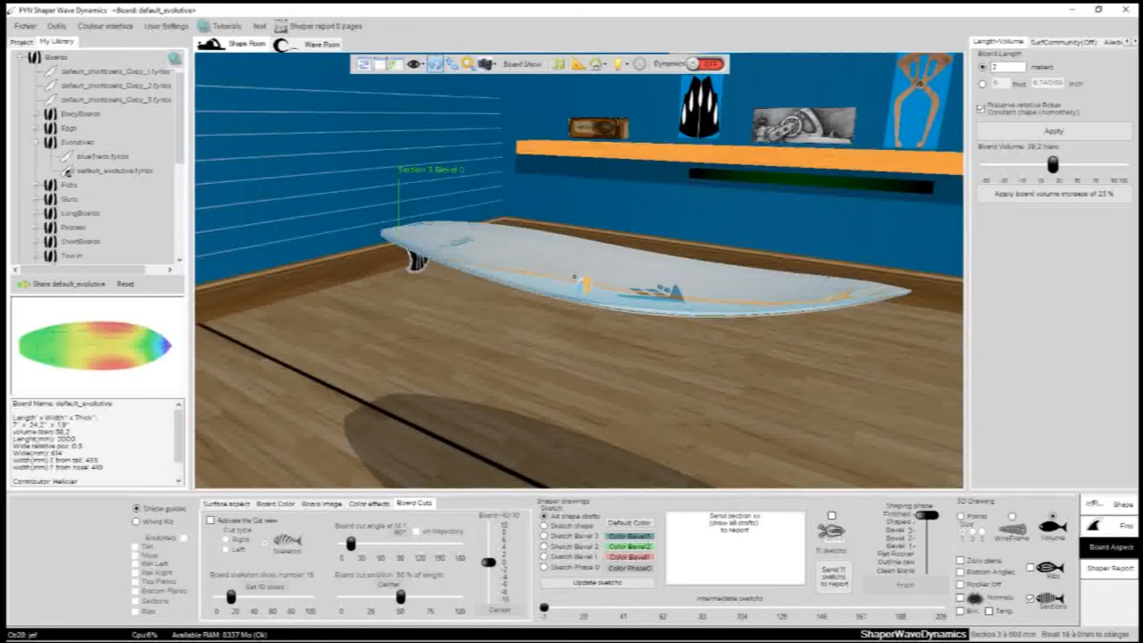
Collapse the library's Evolutives boards and expand default_evolutive's series of sections in the project.
click(38, 146)
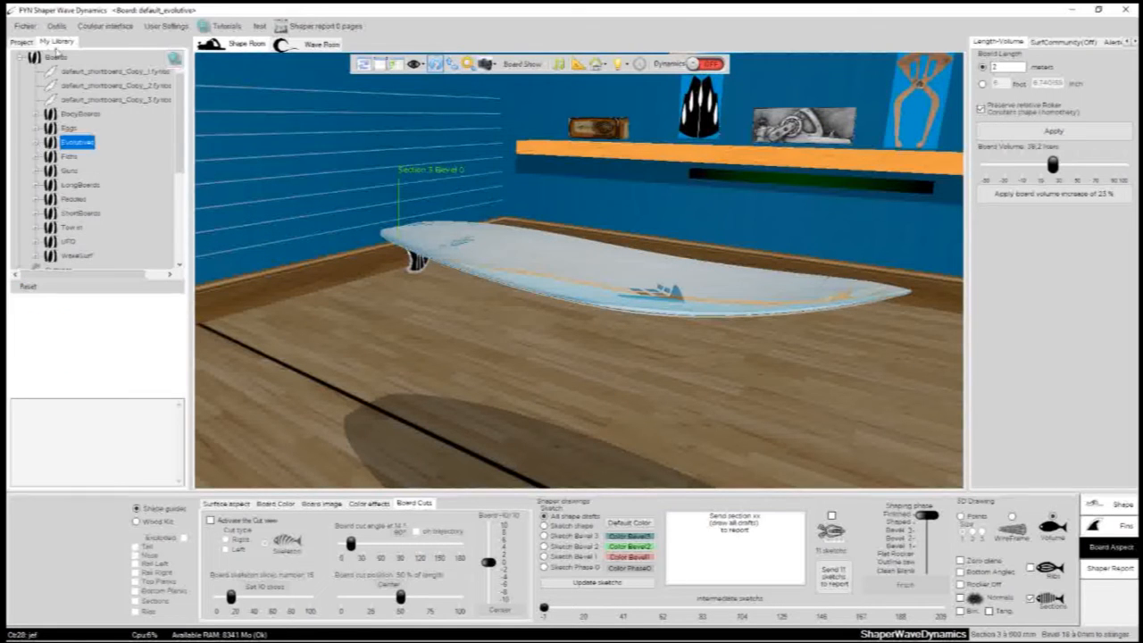
click(25, 45)
click(49, 84)
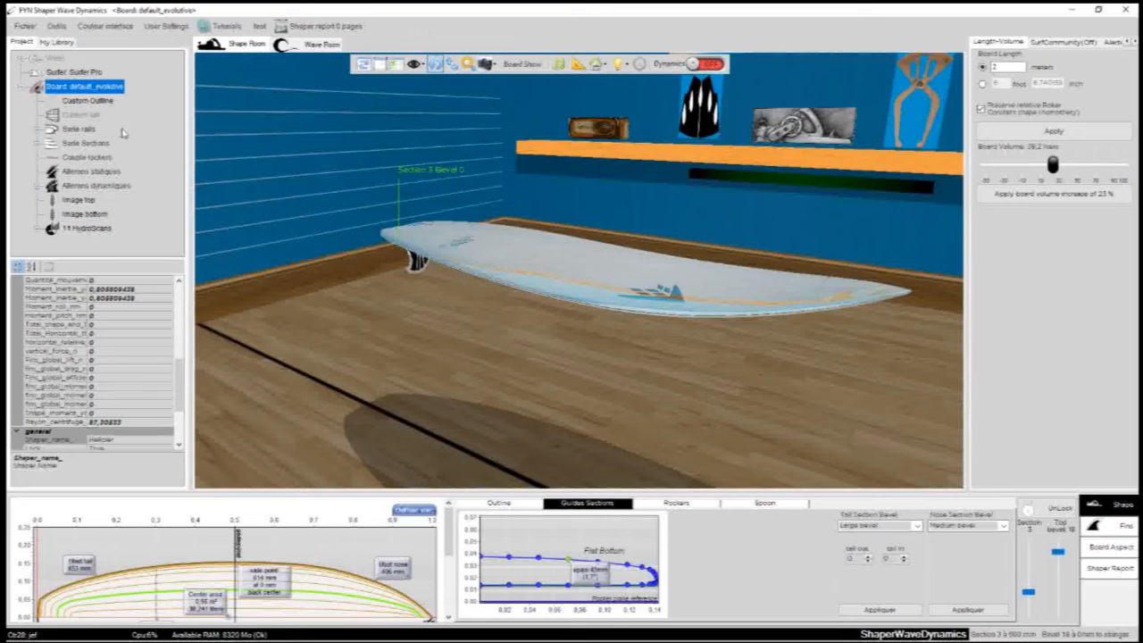
click(95, 147)
click(39, 143)
Go through the evolutive board's individual section profiles up to section 7 and examine the section's place on the board.
click(71, 157)
click(91, 143)
click(93, 129)
click(93, 114)
click(93, 143)
click(93, 185)
click(93, 213)
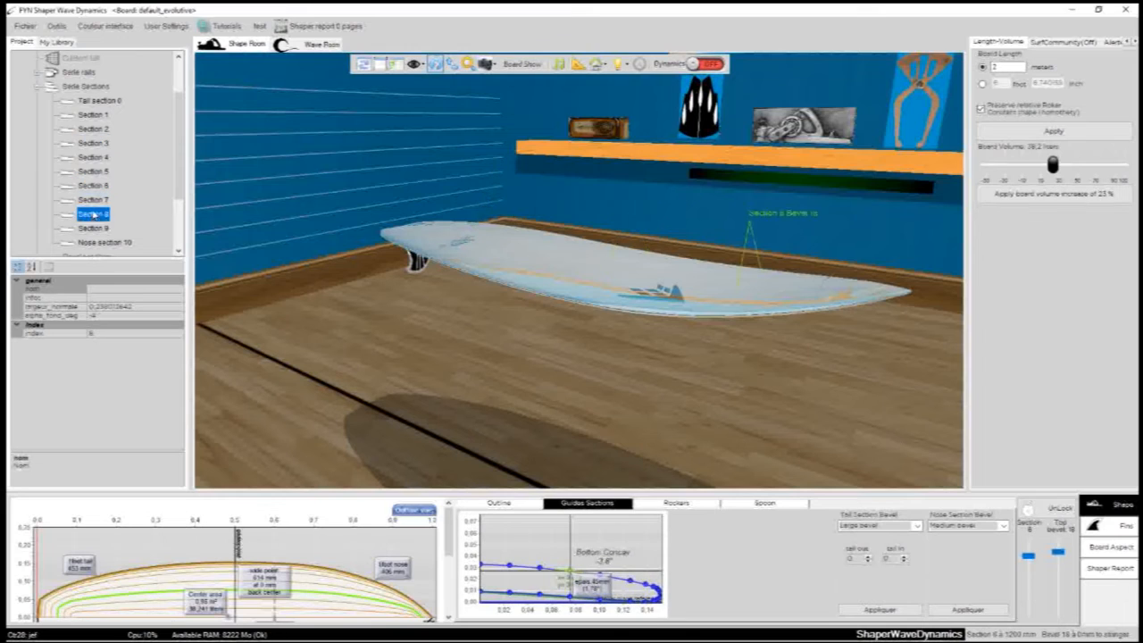
mouse_move(1029, 556)
mouse_down()
mouse_move(1031, 590)
mouse_move(1029, 562)
mouse_up()
drag(467, 396, 676, 394)
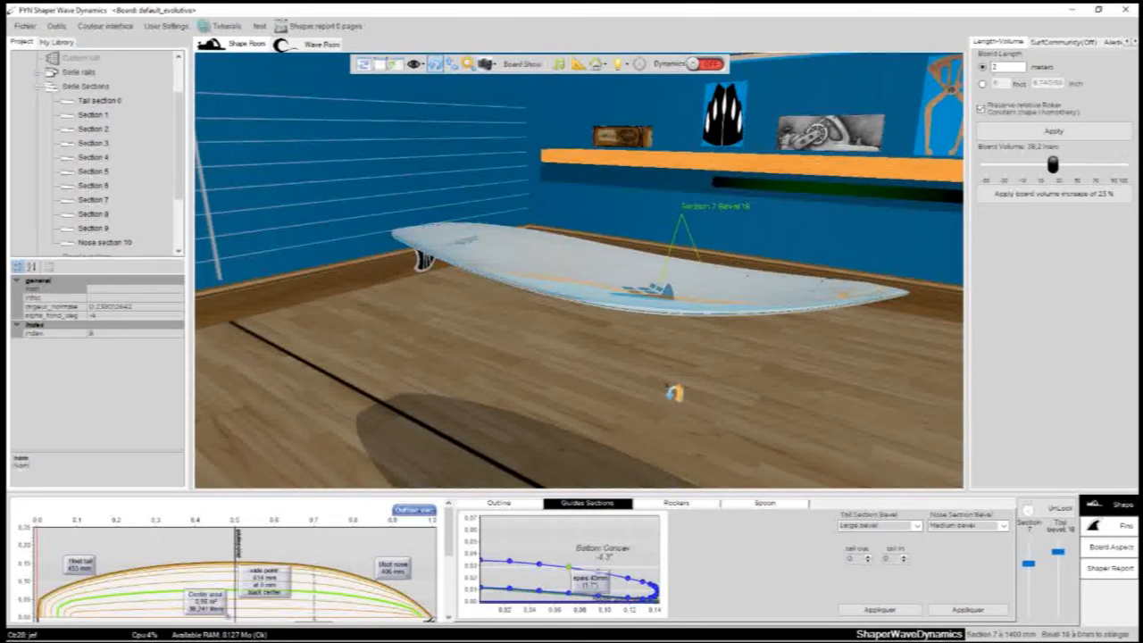
drag(364, 249, 527, 339)
Save the board's whole series of sections to the serie_coupes folder as "Serie Sections default_evolutive.fynscoup".
click(86, 86)
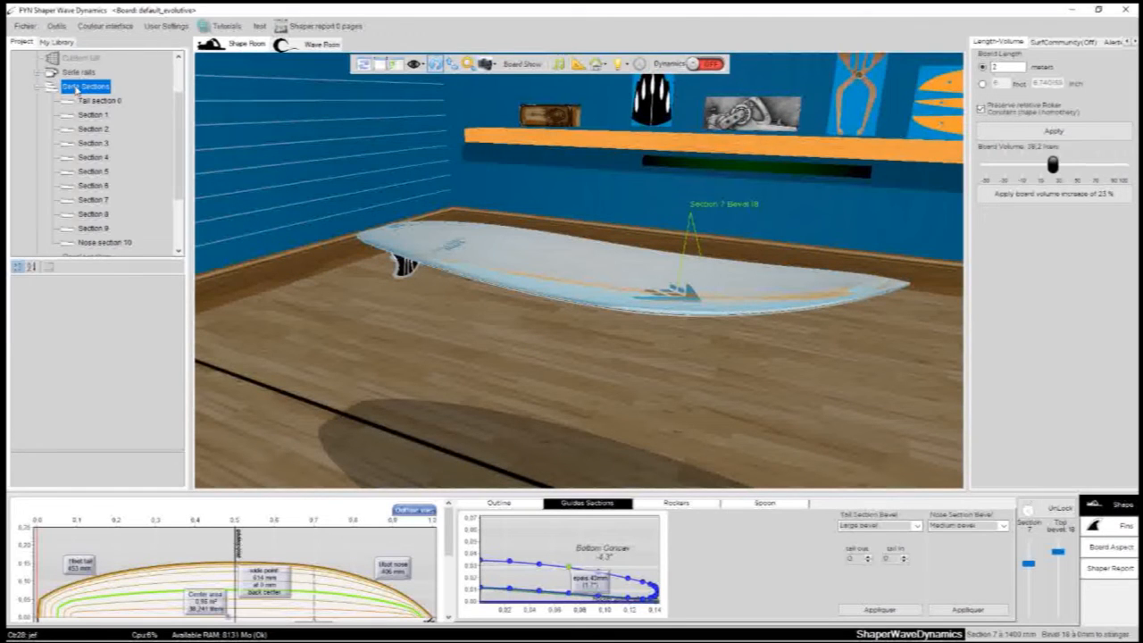
right_click(77, 91)
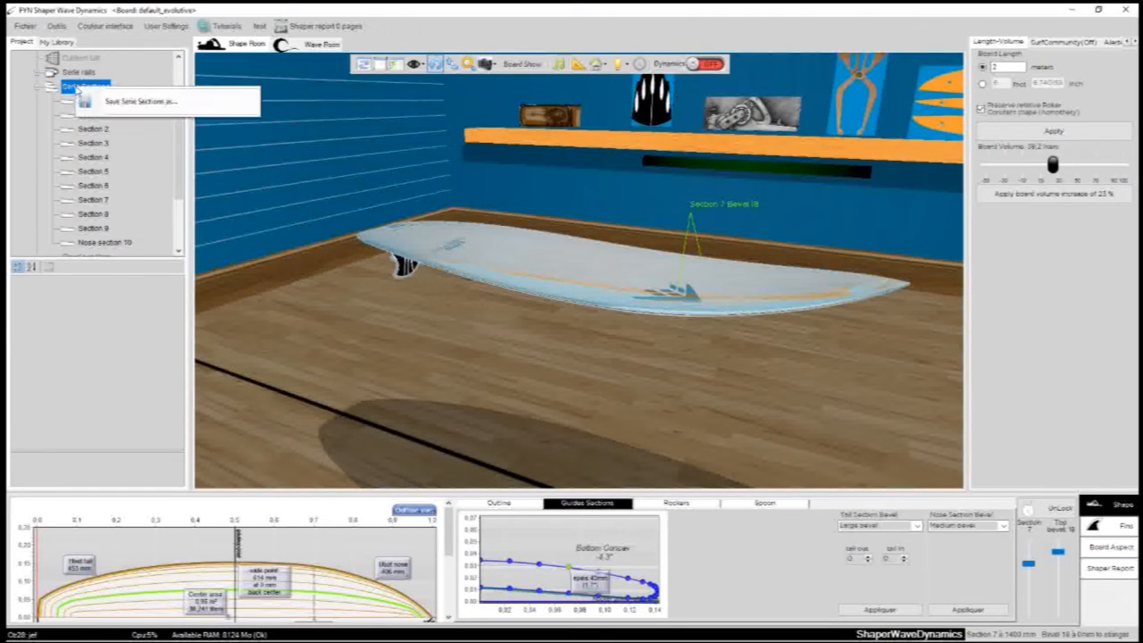
click(140, 106)
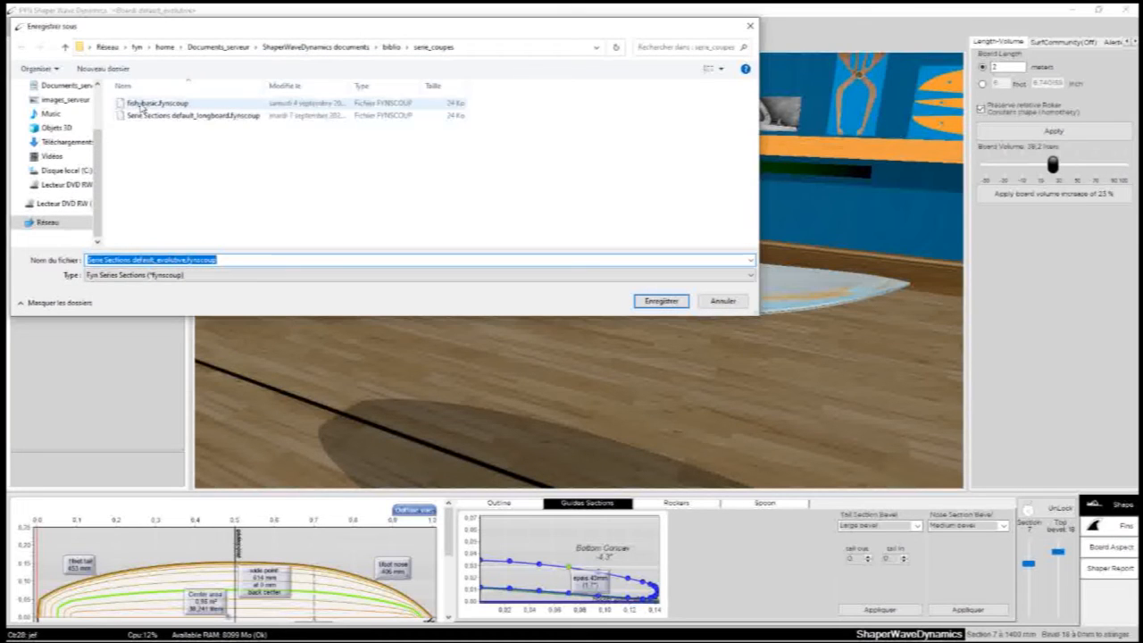
click(134, 260)
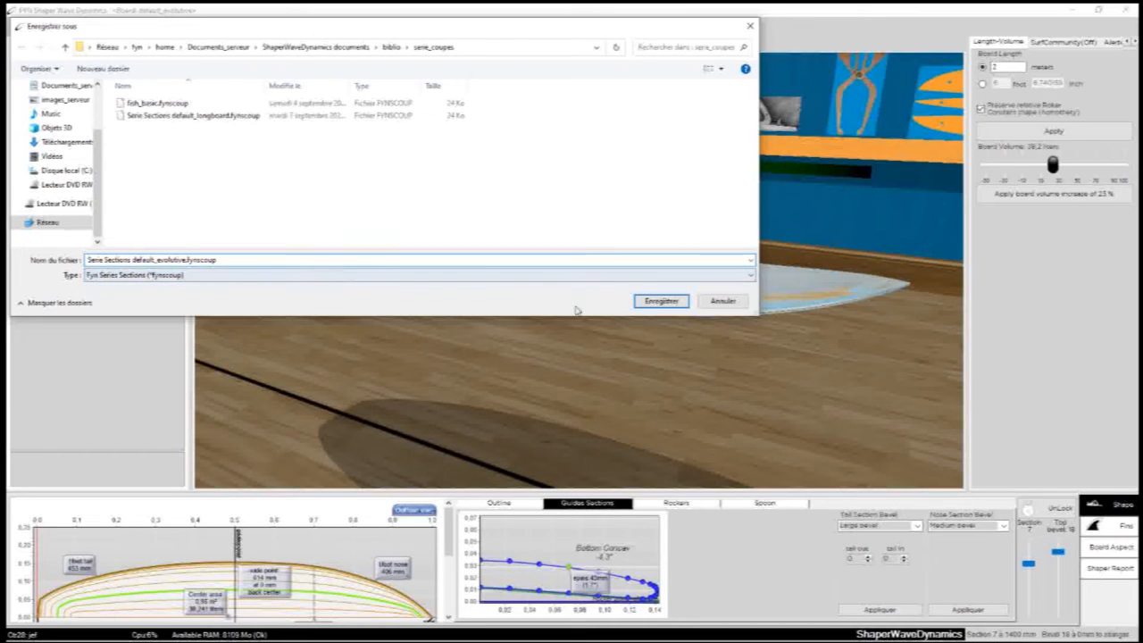
click(661, 301)
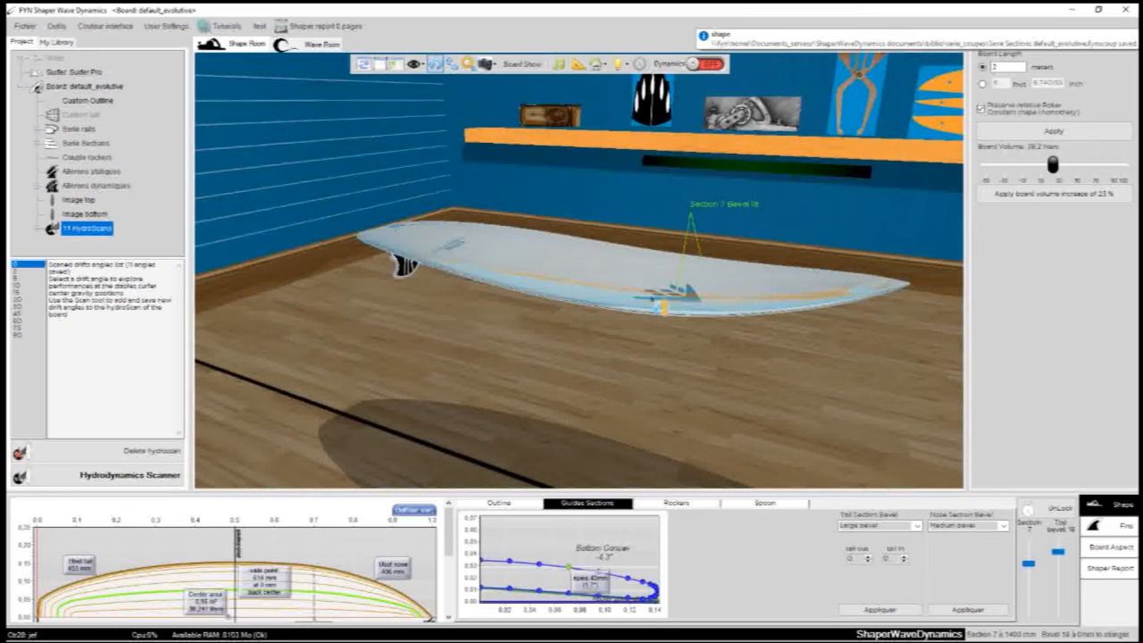
Expand the library's series of sections and select the saved Serie Sections default_evolutive entry.
click(53, 42)
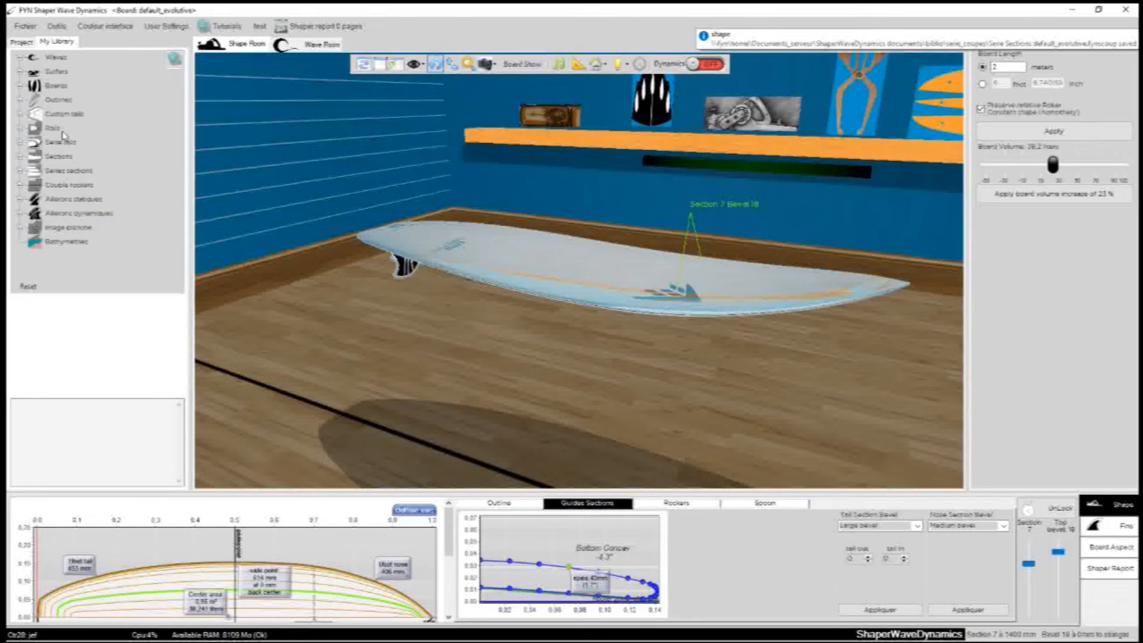
click(22, 170)
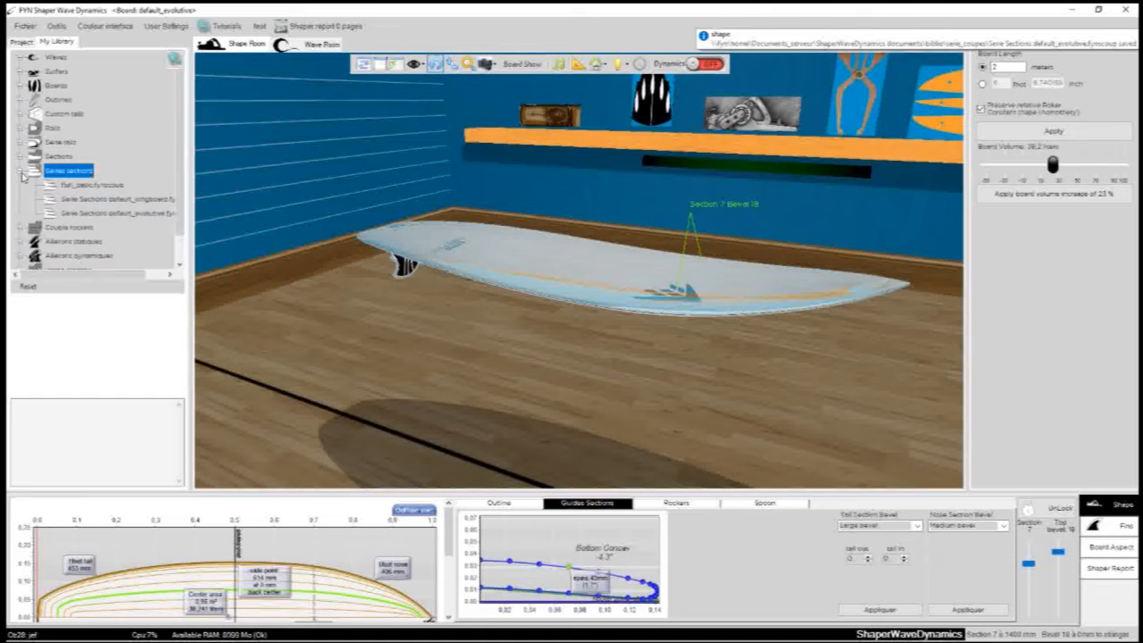
click(101, 214)
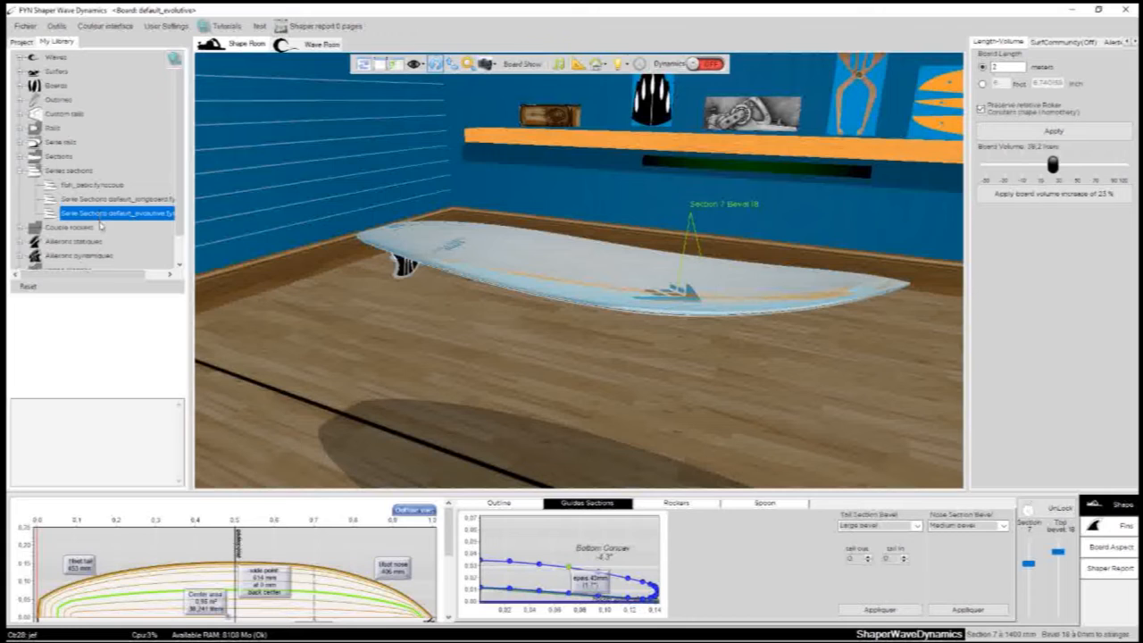
click(580, 183)
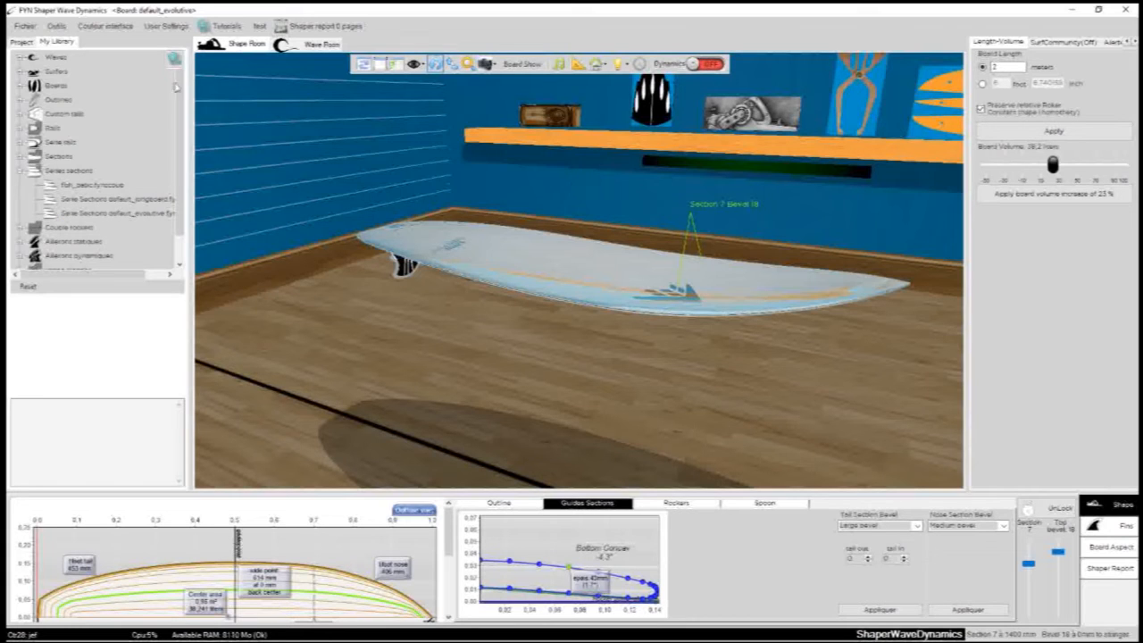
Collapse the project's board entry and load the EggArmy board from the library's Eggs boards.
click(21, 43)
click(27, 92)
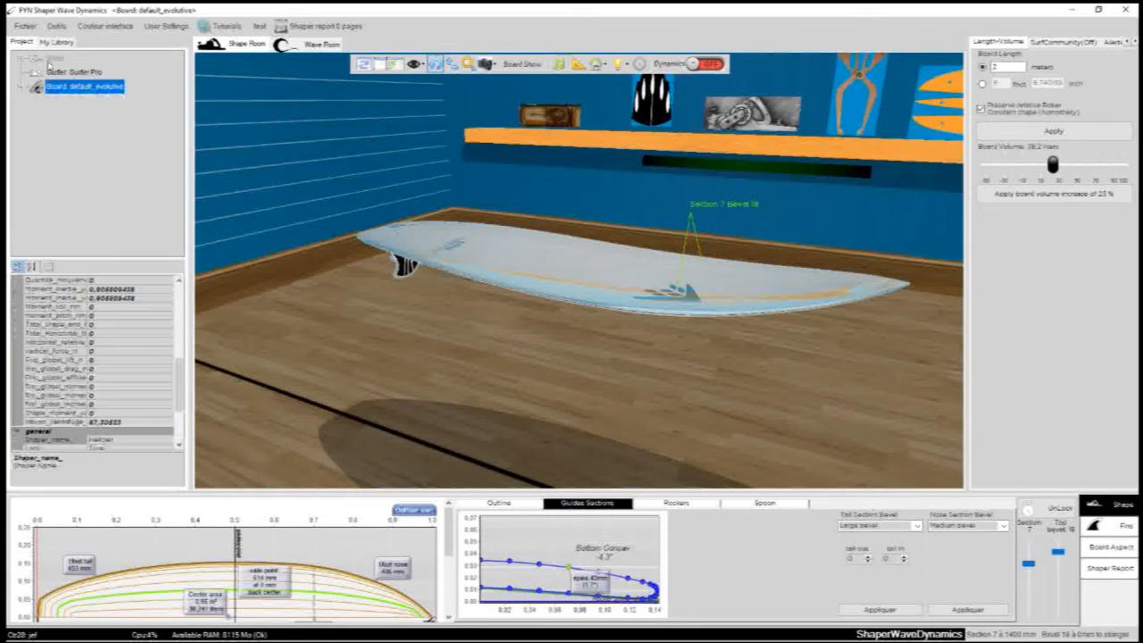
click(57, 42)
click(21, 87)
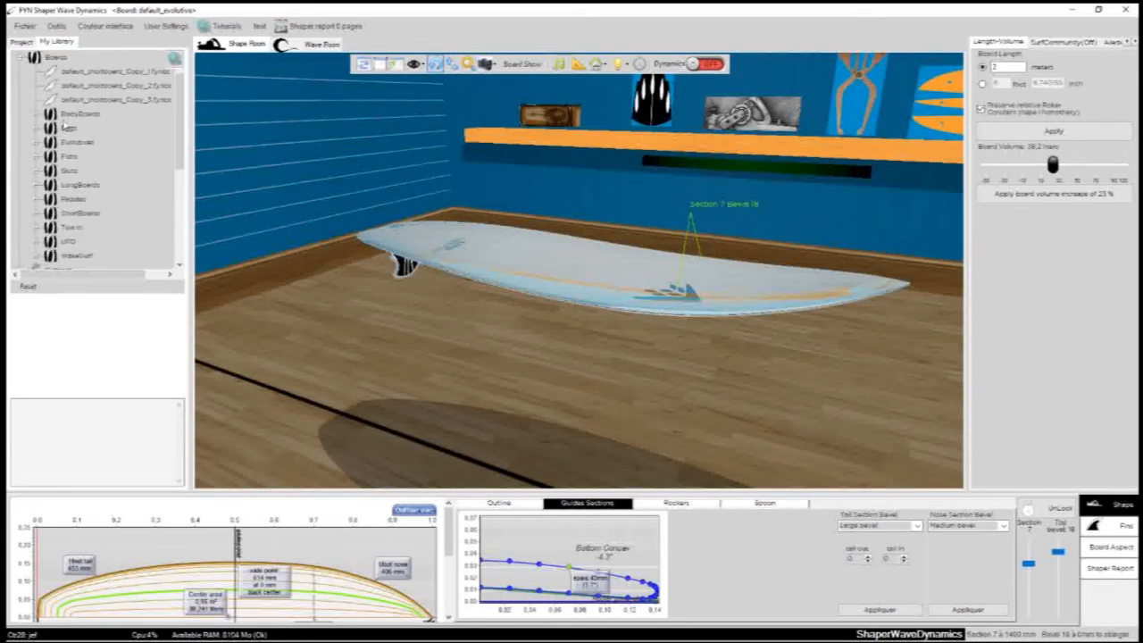
click(62, 130)
click(36, 128)
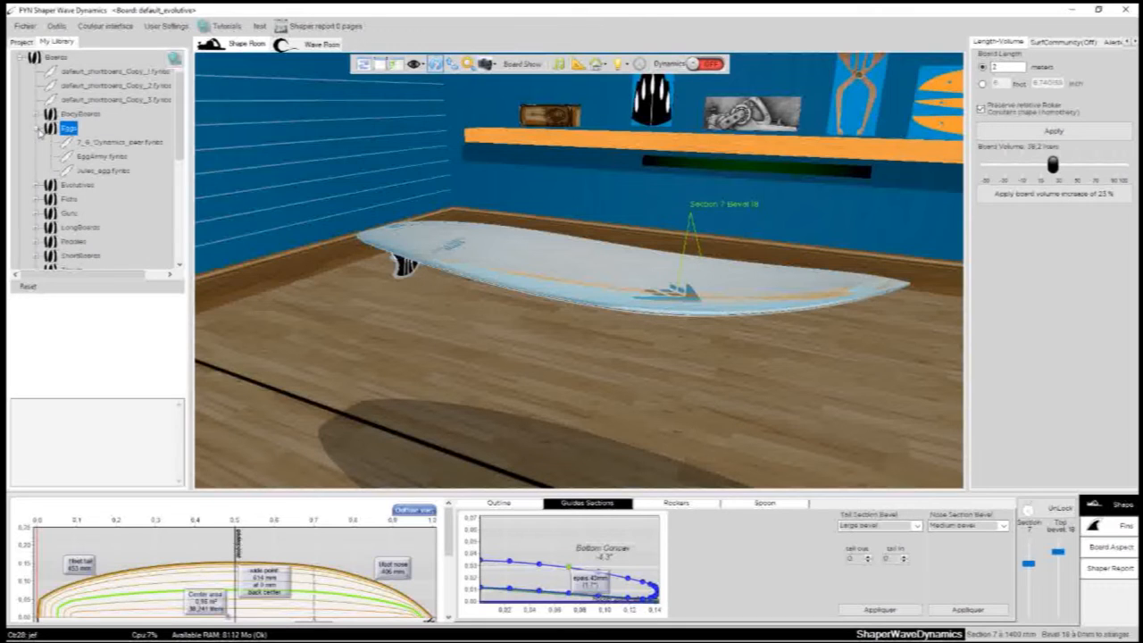
click(101, 156)
double_click(106, 162)
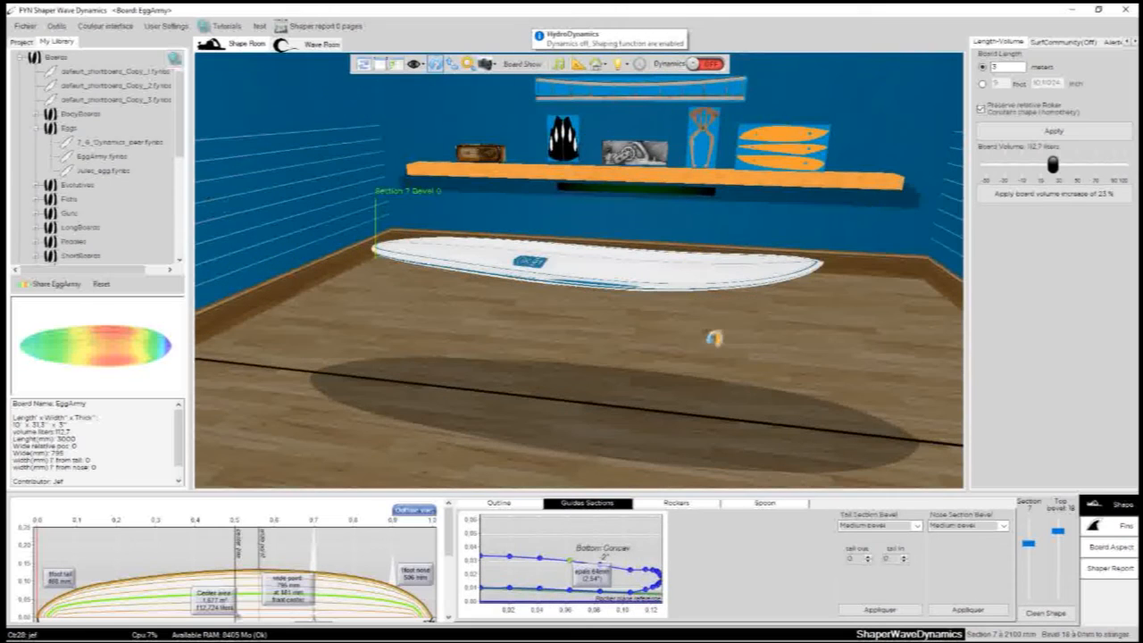
Inspect the EggArmy board from several angles and look over its series of sections at section 4.
drag(814, 329, 295, 347)
scroll(480, 287, up, 4)
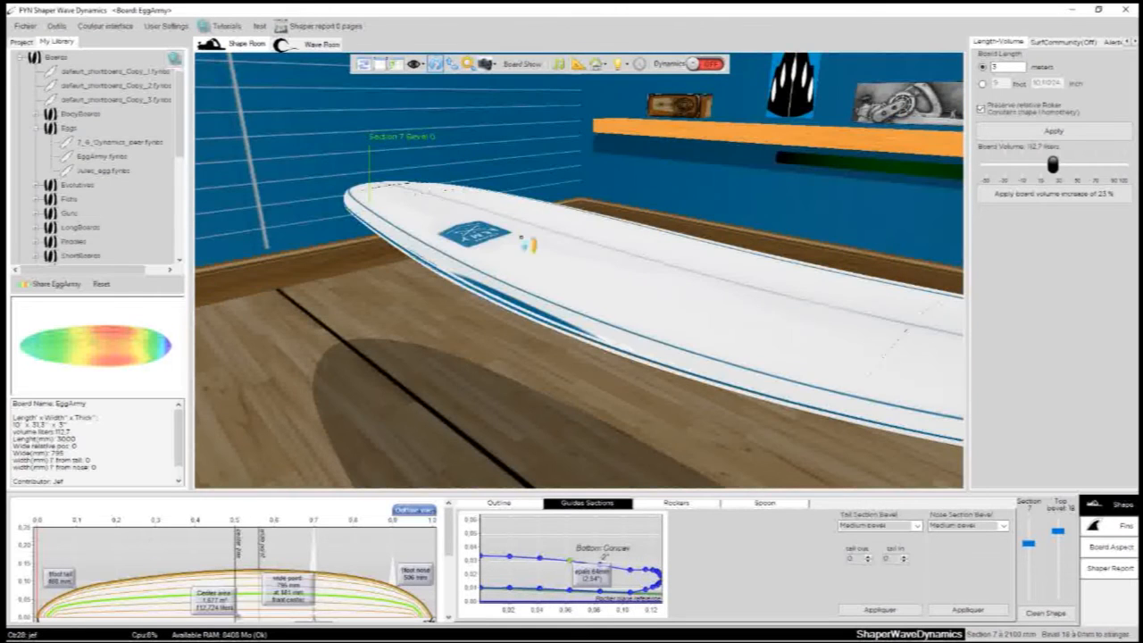
drag(535, 242, 564, 330)
drag(737, 220, 274, 282)
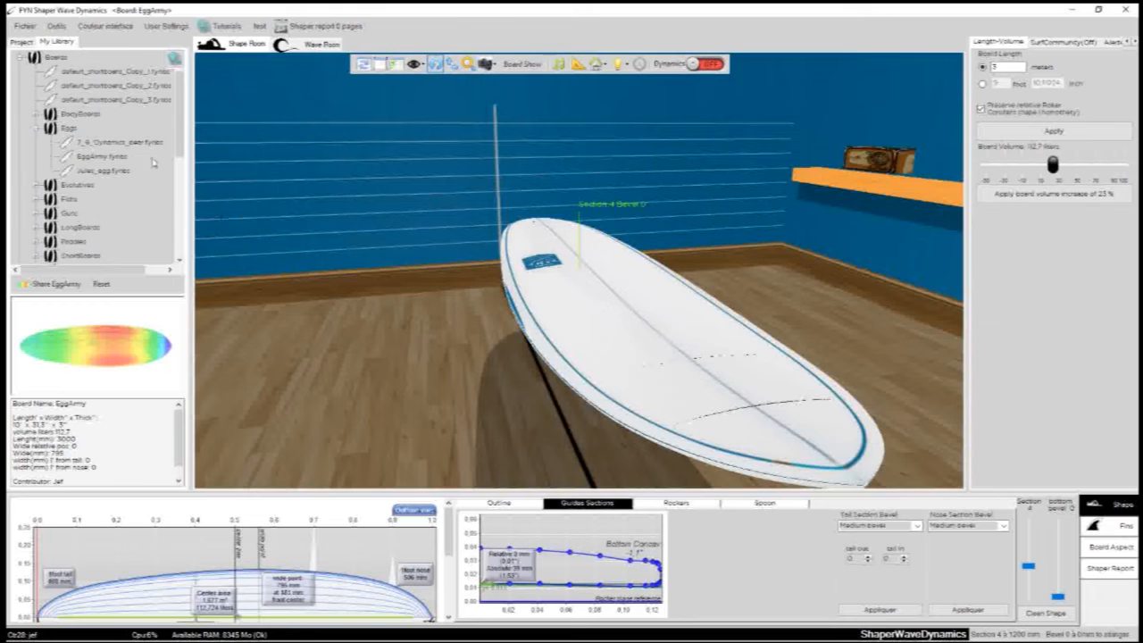
click(22, 42)
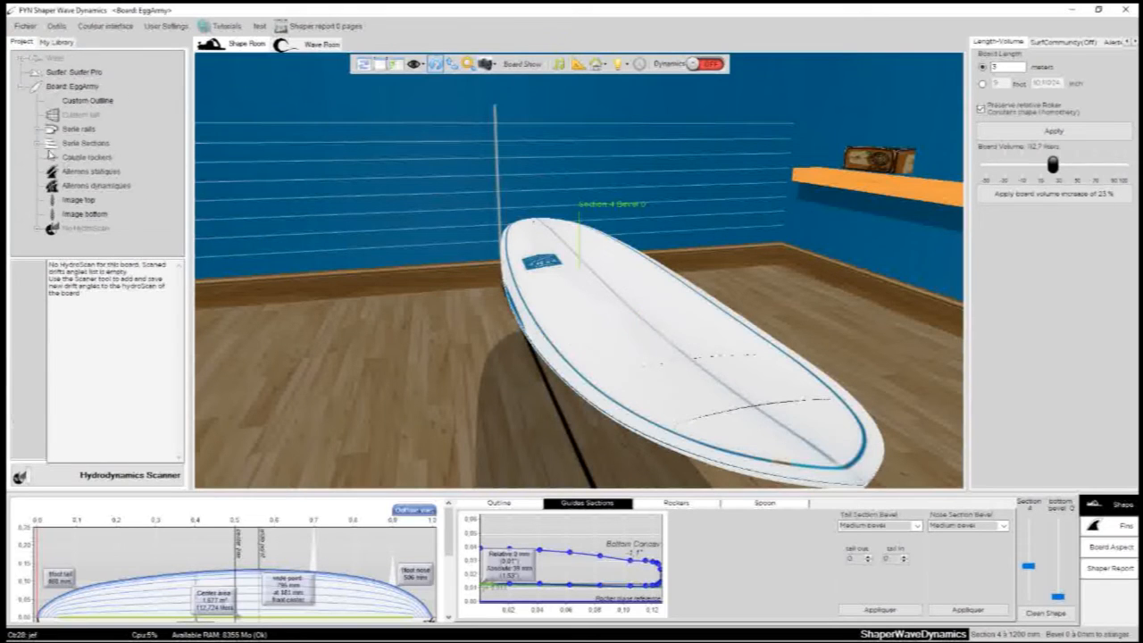
click(36, 142)
click(93, 157)
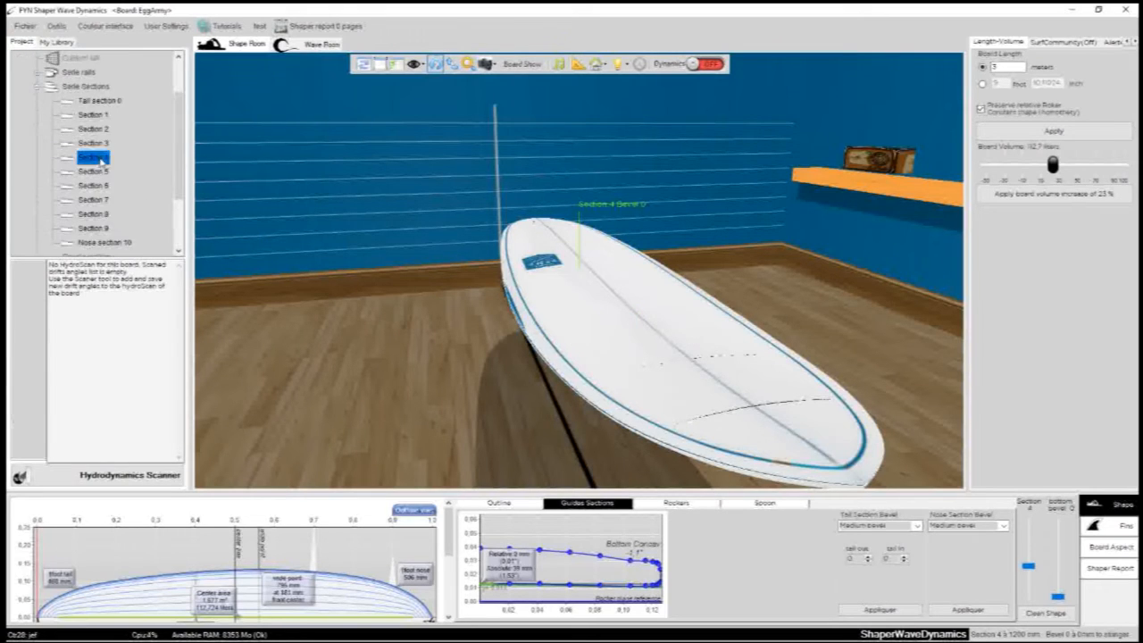
click(37, 90)
Apply the Serie Sections default_evolutive series from the library to the EggArmy board and inspect the reshaped board at section 6.
click(57, 42)
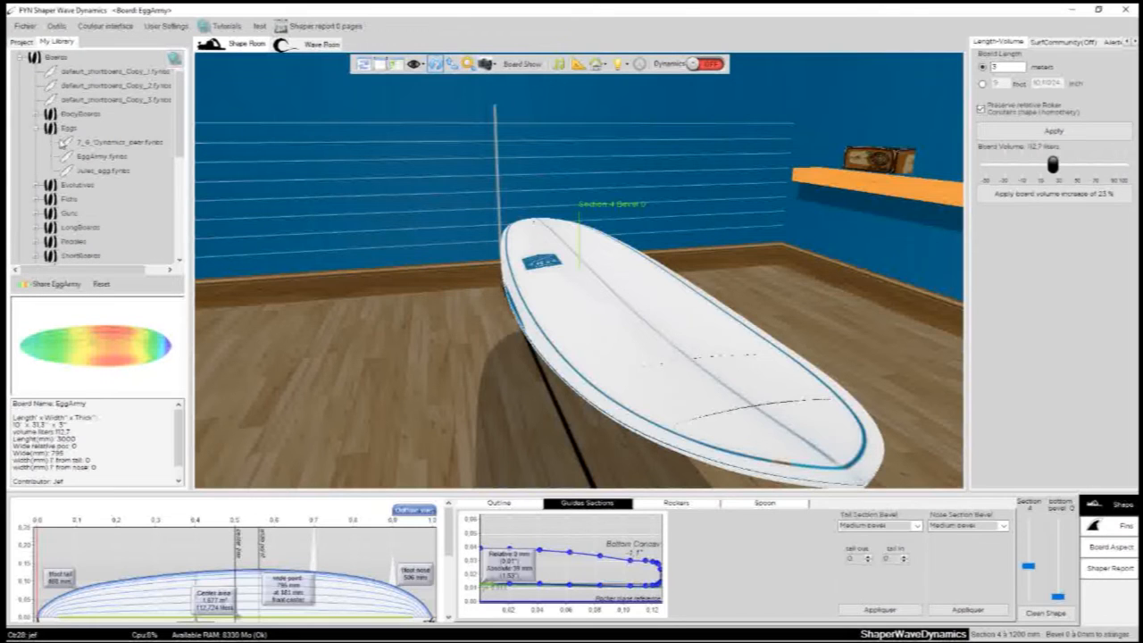
click(22, 61)
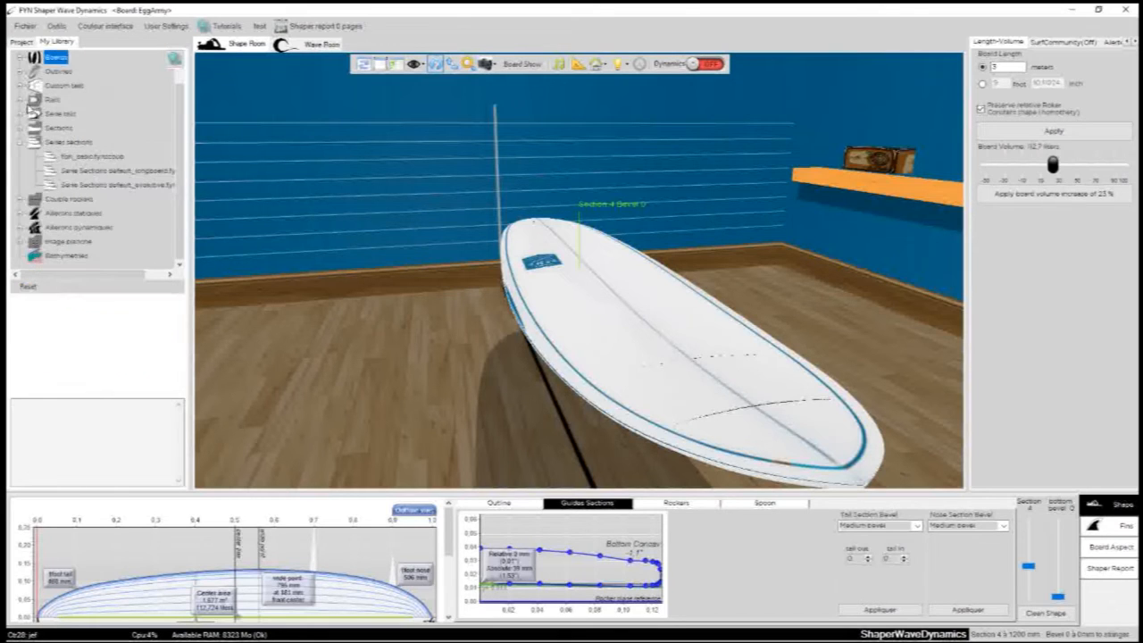
click(71, 185)
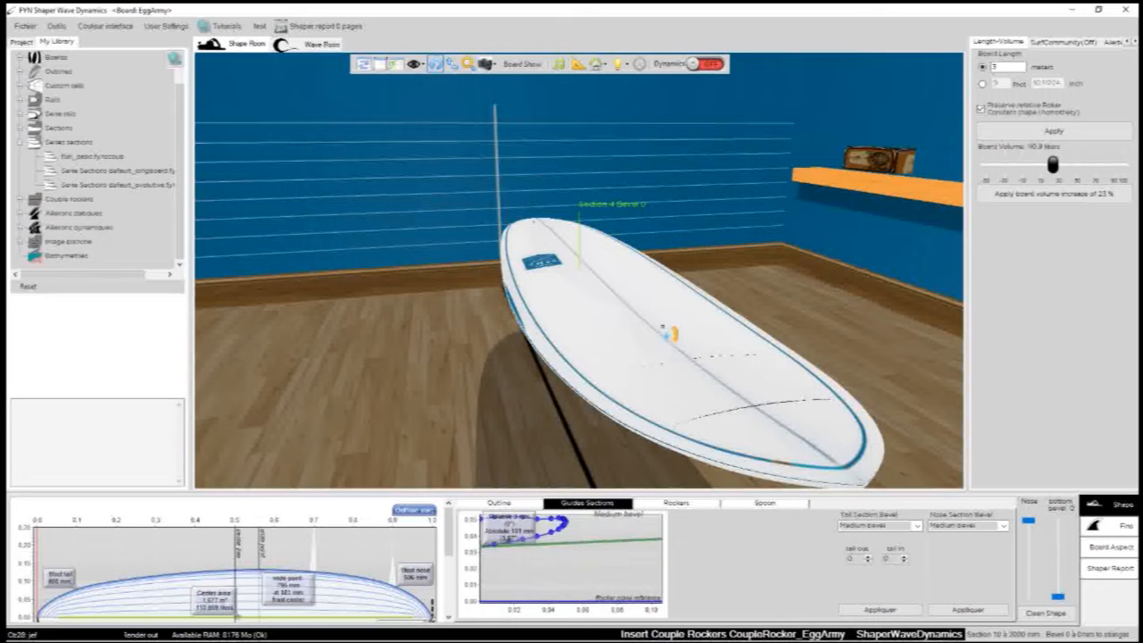
drag(829, 324, 559, 209)
drag(641, 377, 375, 259)
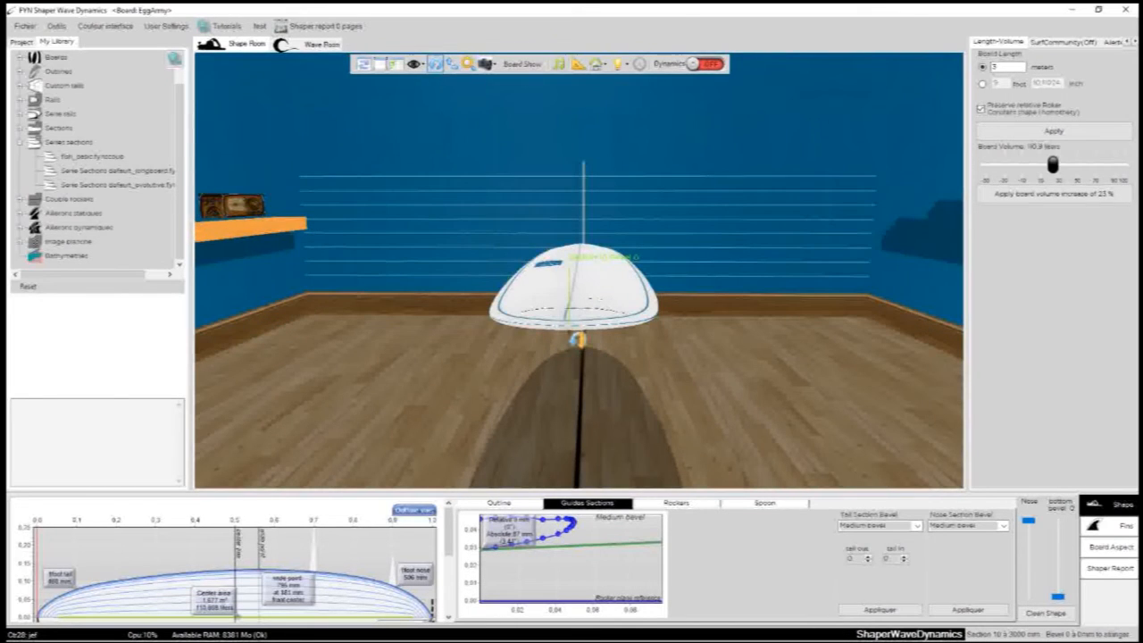
click(20, 143)
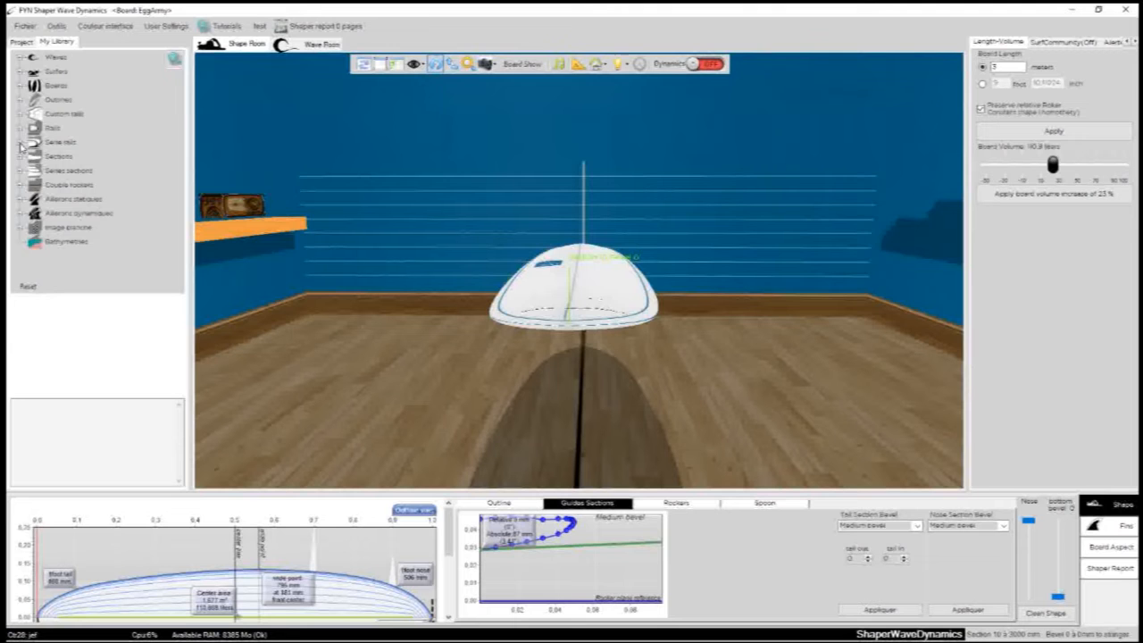
drag(733, 310, 533, 293)
click(542, 273)
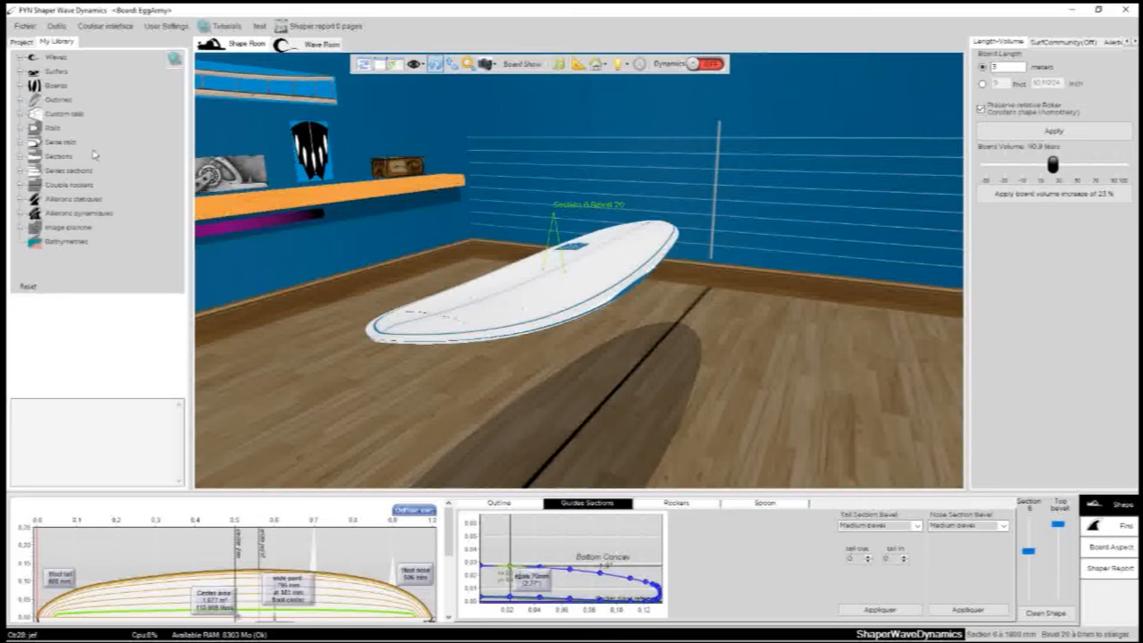
Review the EggArmy board's reusable components in the project: its custom outline, series of rails and rocker couple.
click(20, 42)
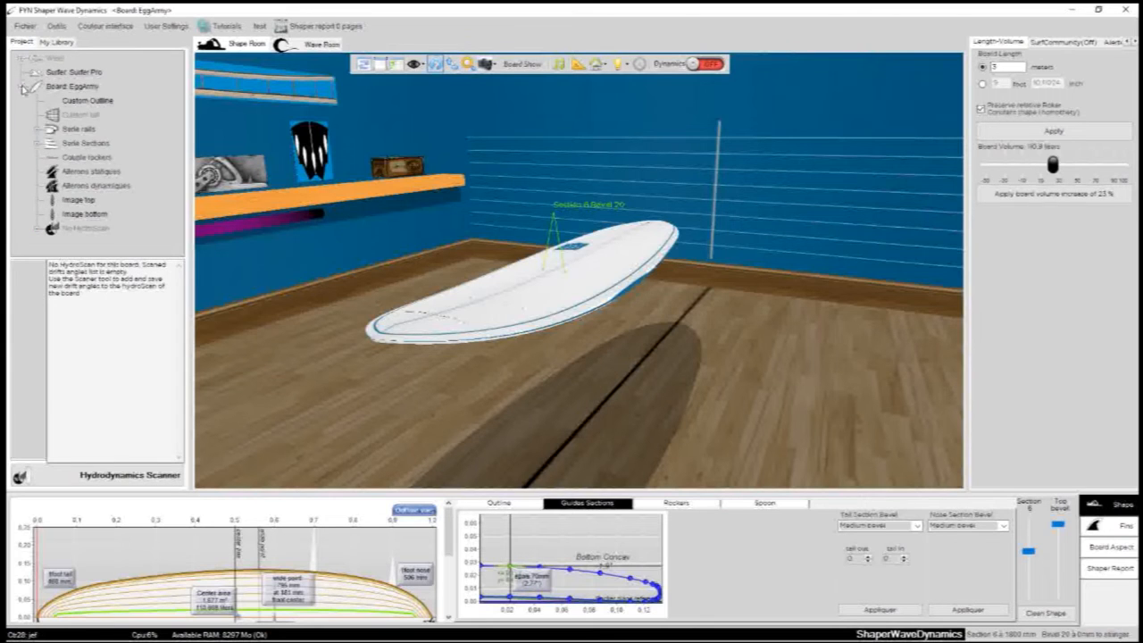
click(22, 90)
click(22, 89)
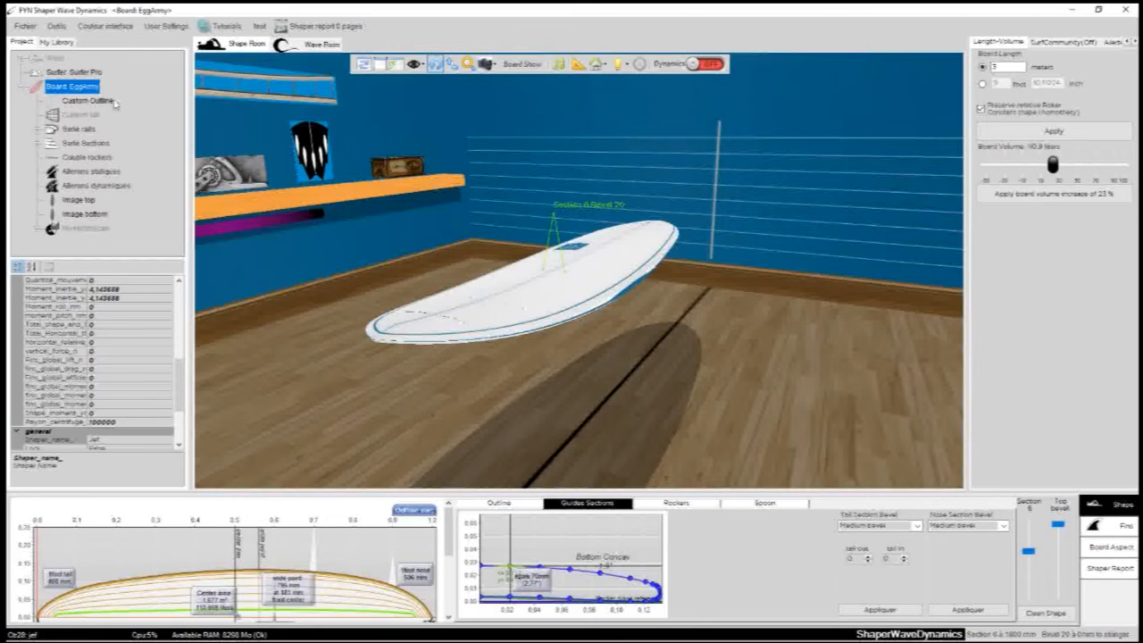
click(86, 100)
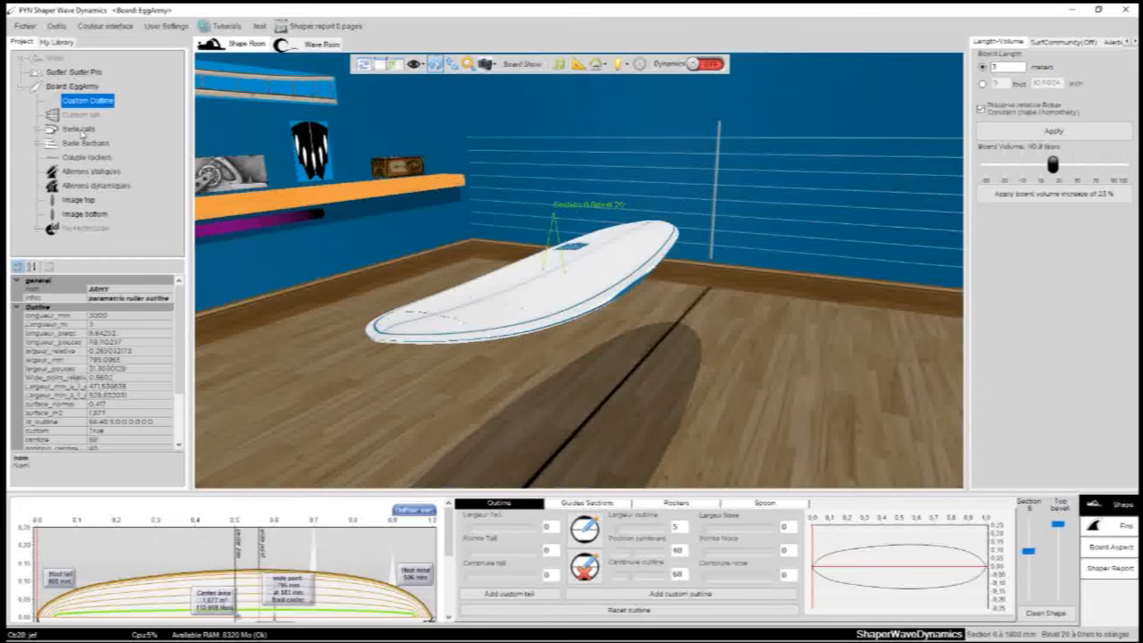
click(79, 130)
click(88, 158)
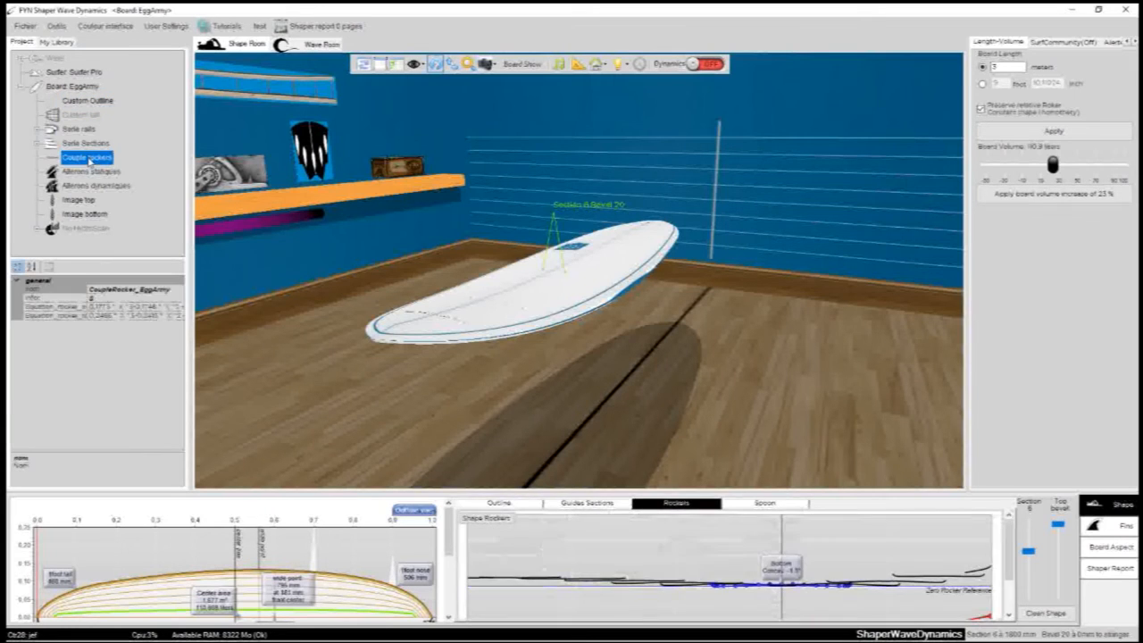
Select the EggArmy board's rocker couple in the project and examine the board's rocker from low and side angles.
click(86, 200)
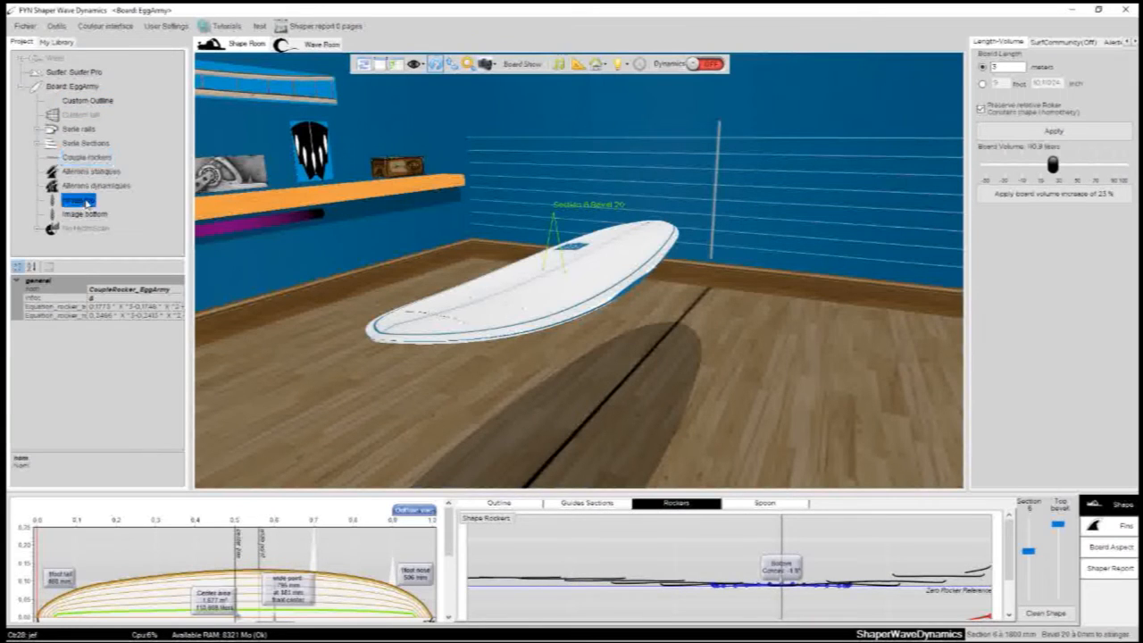
click(81, 158)
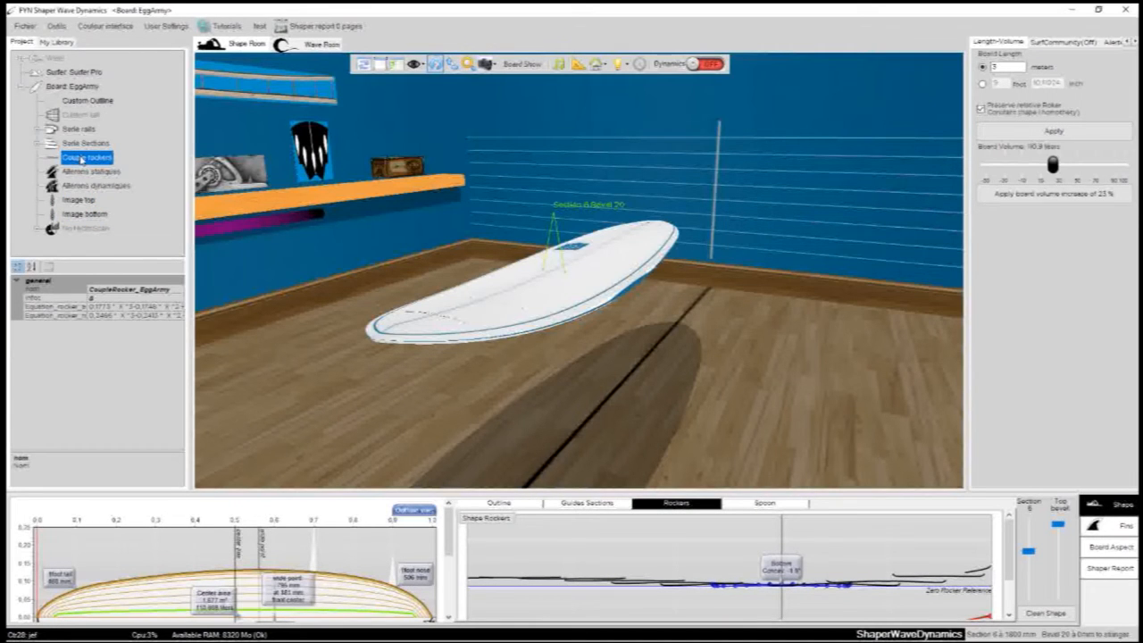
drag(705, 356, 530, 265)
drag(760, 244, 692, 355)
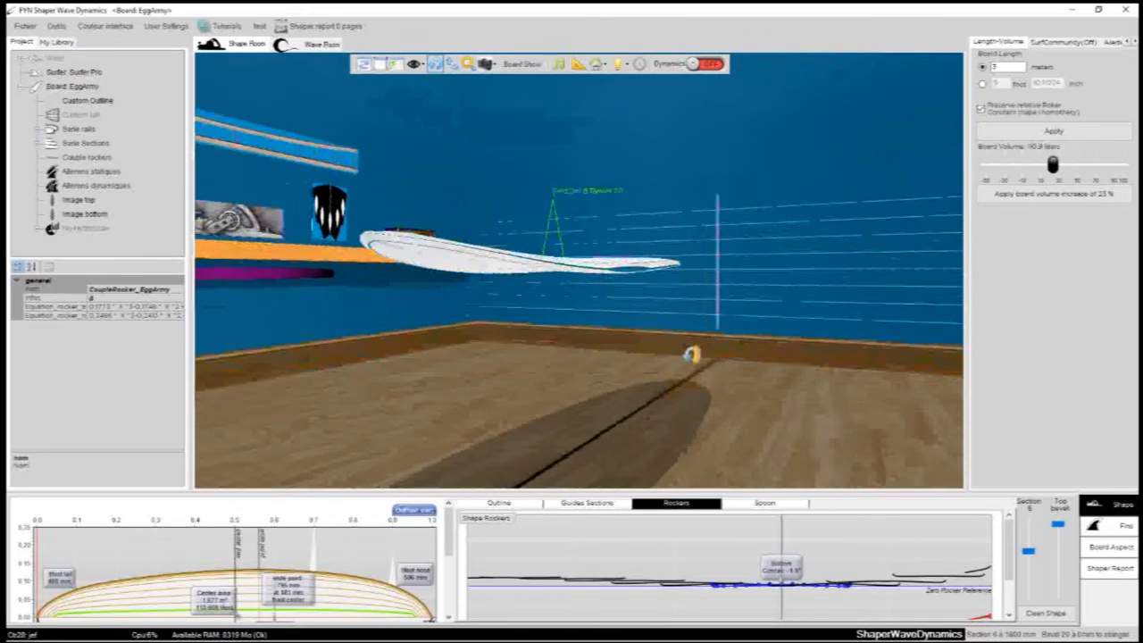
drag(722, 269, 690, 361)
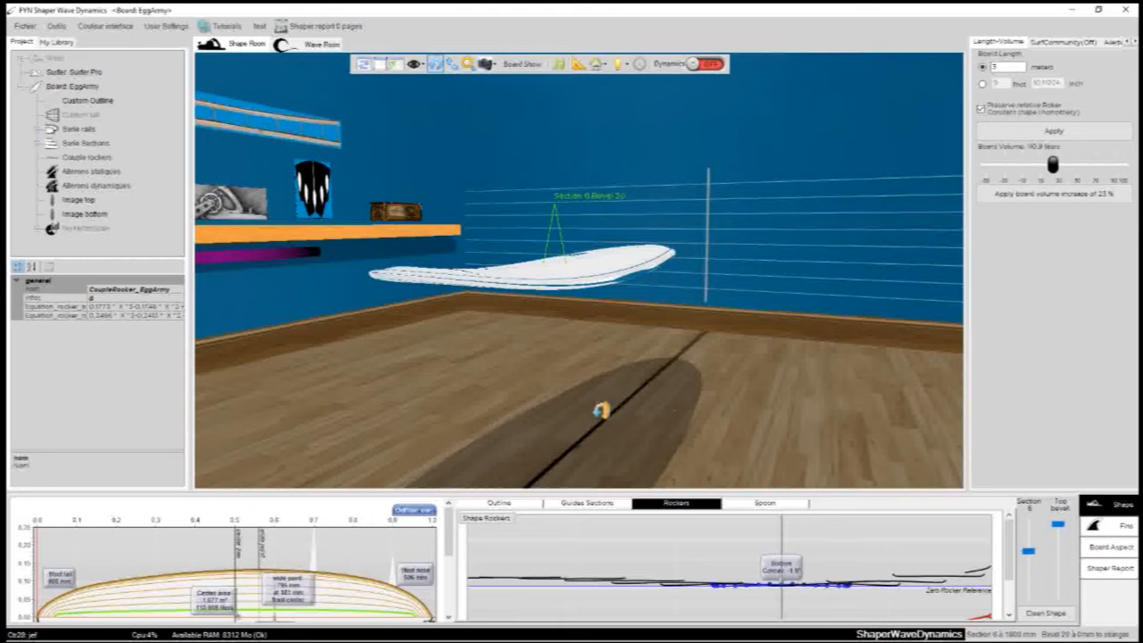
drag(597, 408, 647, 423)
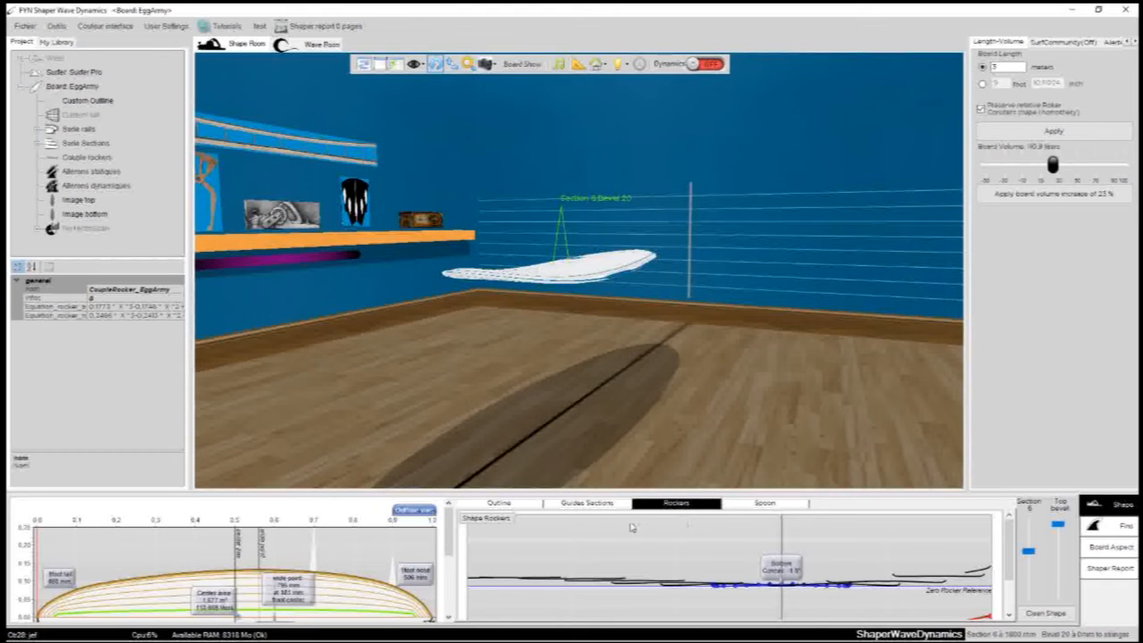
drag(609, 320, 620, 145)
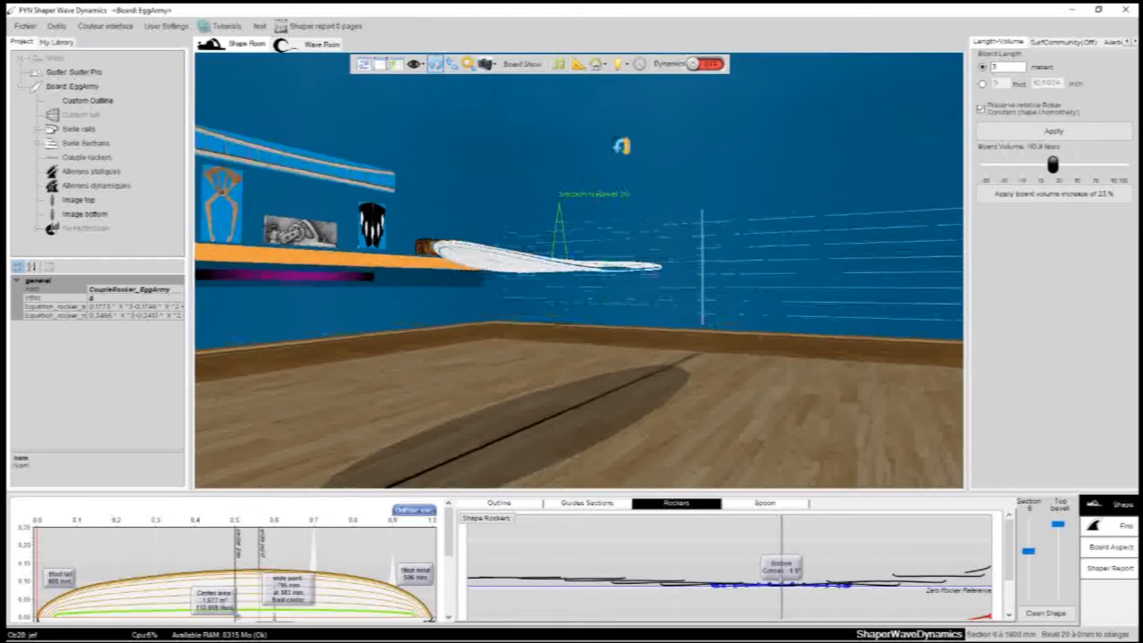
Open the rocker editor and view the center rocker and bottom angle curves separately and together.
click(503, 517)
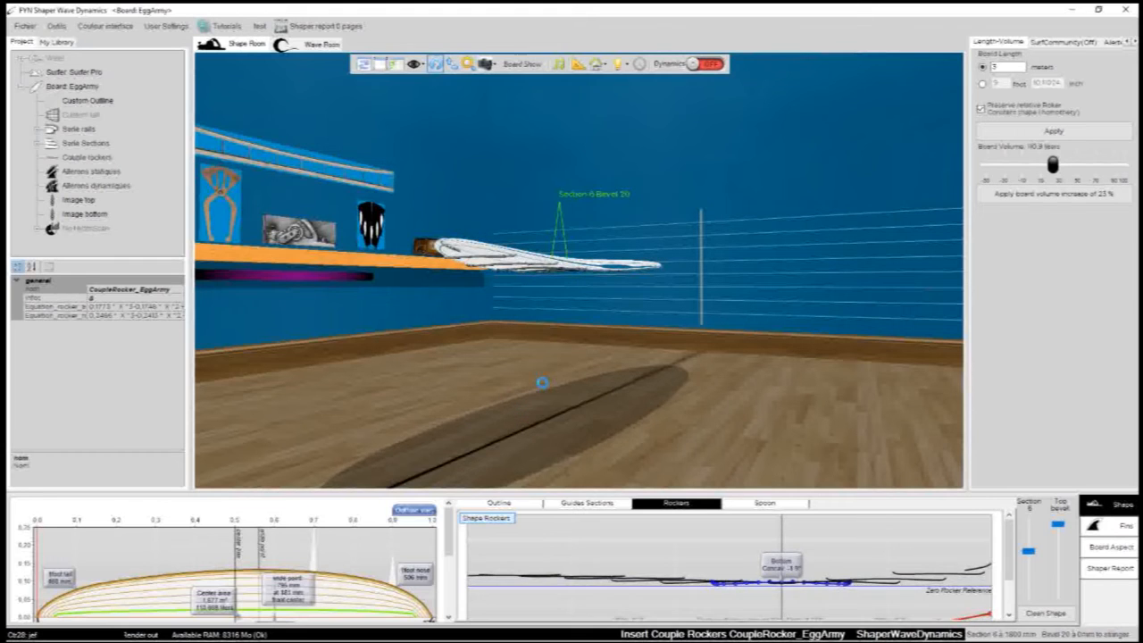
drag(490, 411, 642, 166)
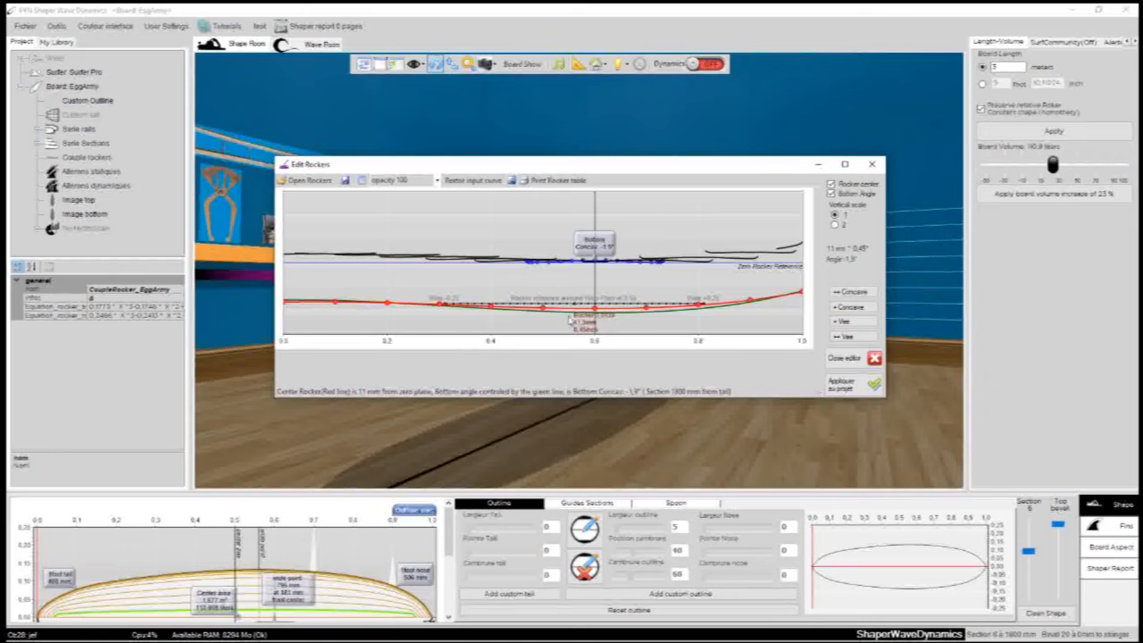
click(834, 194)
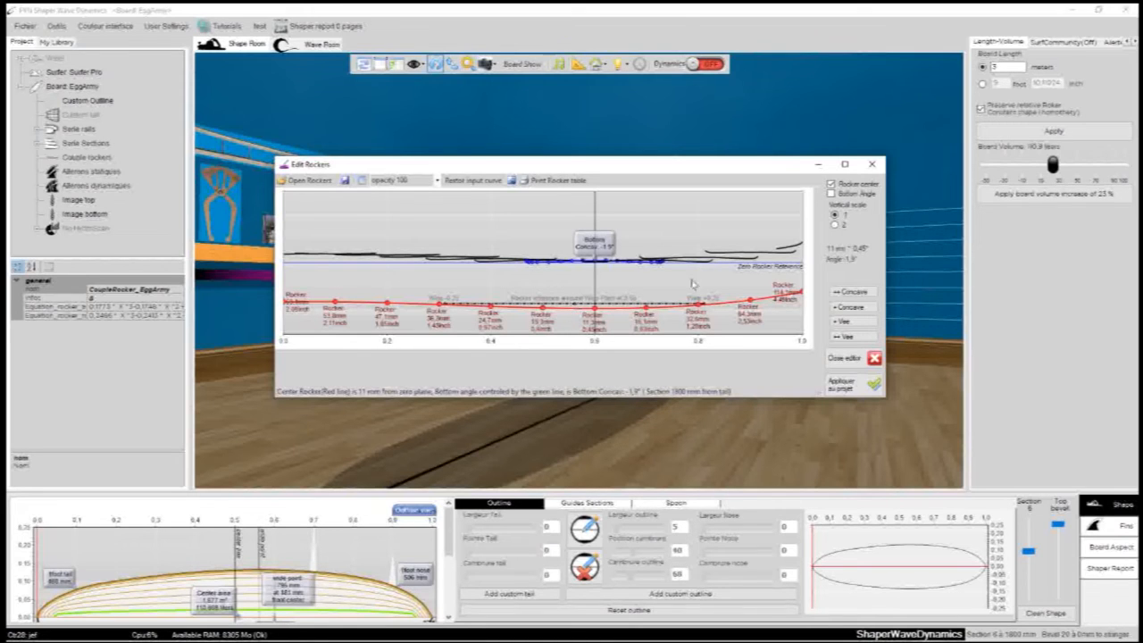
click(831, 183)
click(831, 193)
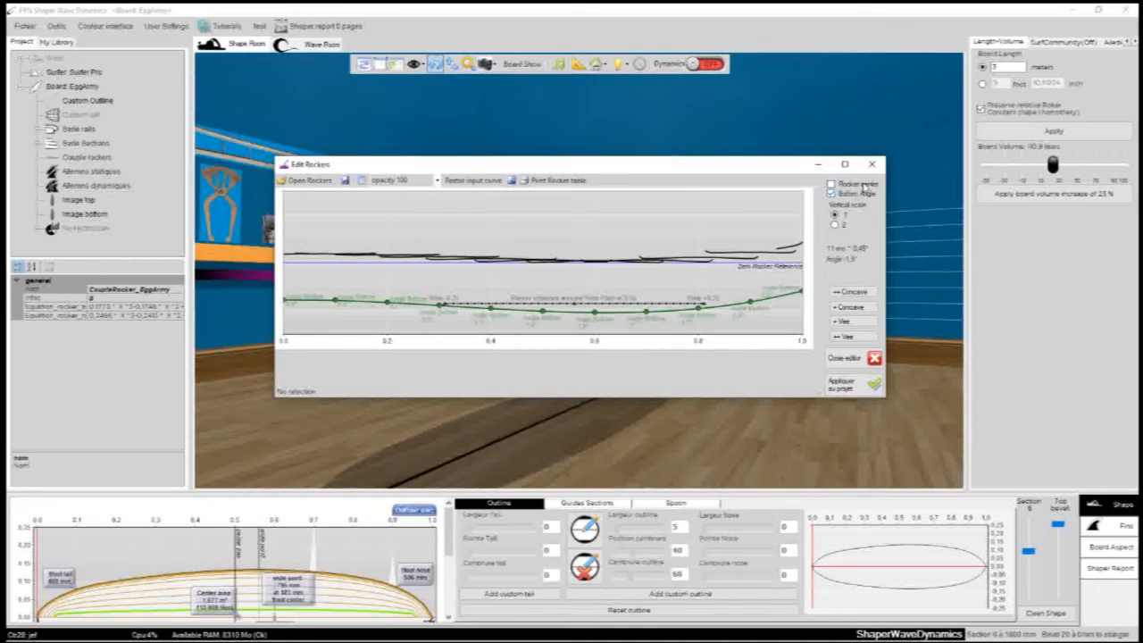
click(831, 183)
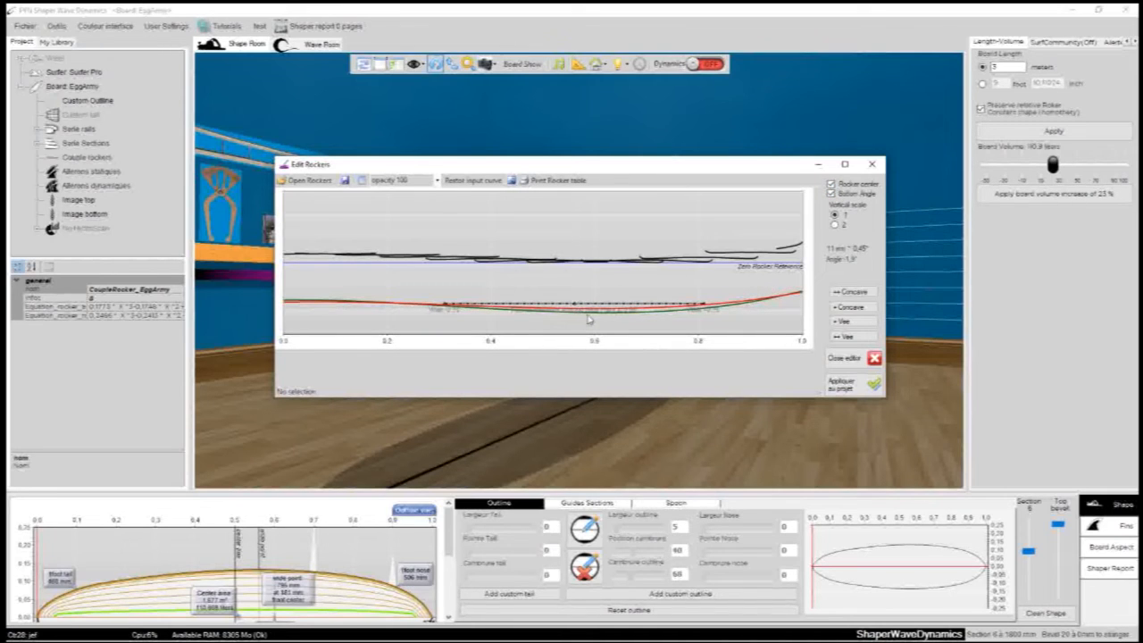
Raise the bottom angle curve from section 7 towards the nose to give section 7 a vee bottom, and apply it to the project.
click(660, 317)
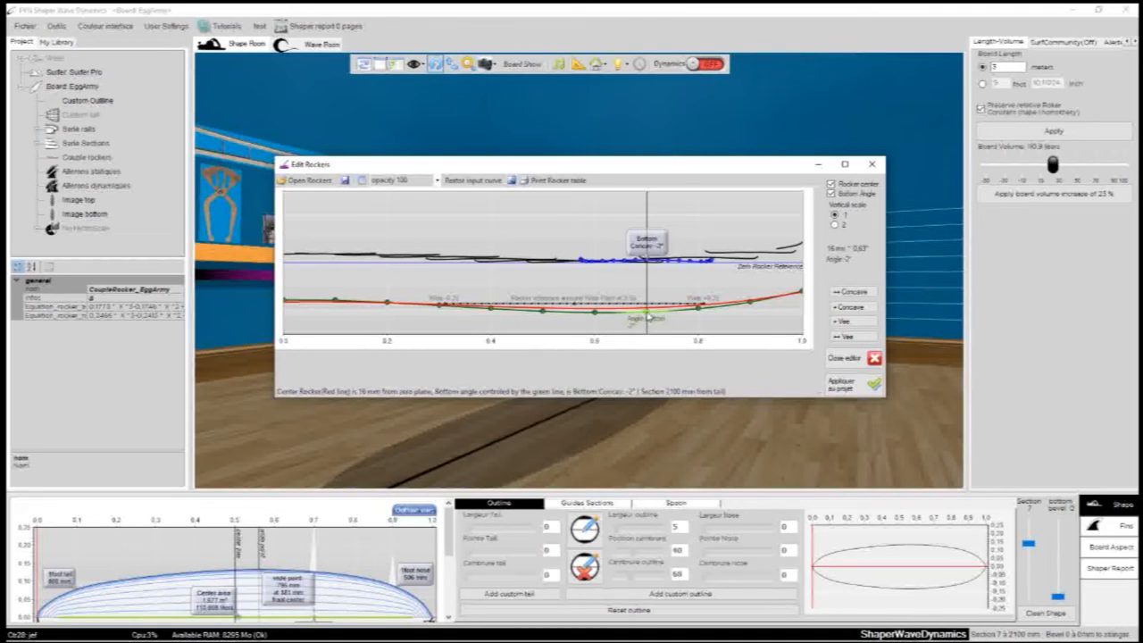
drag(647, 313, 647, 295)
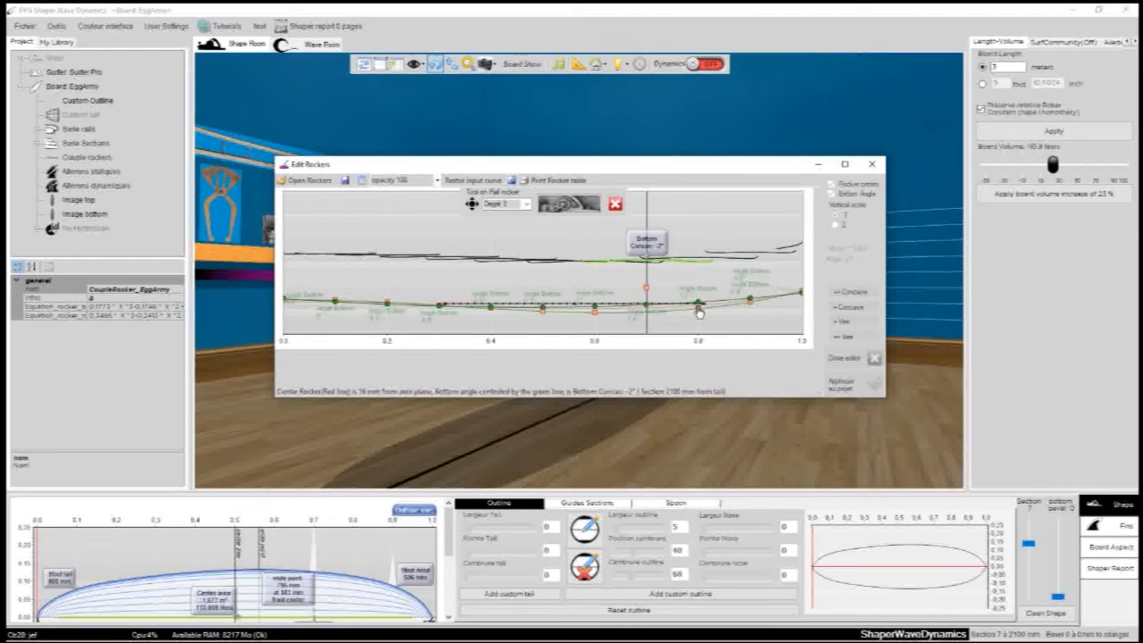
drag(699, 311, 697, 297)
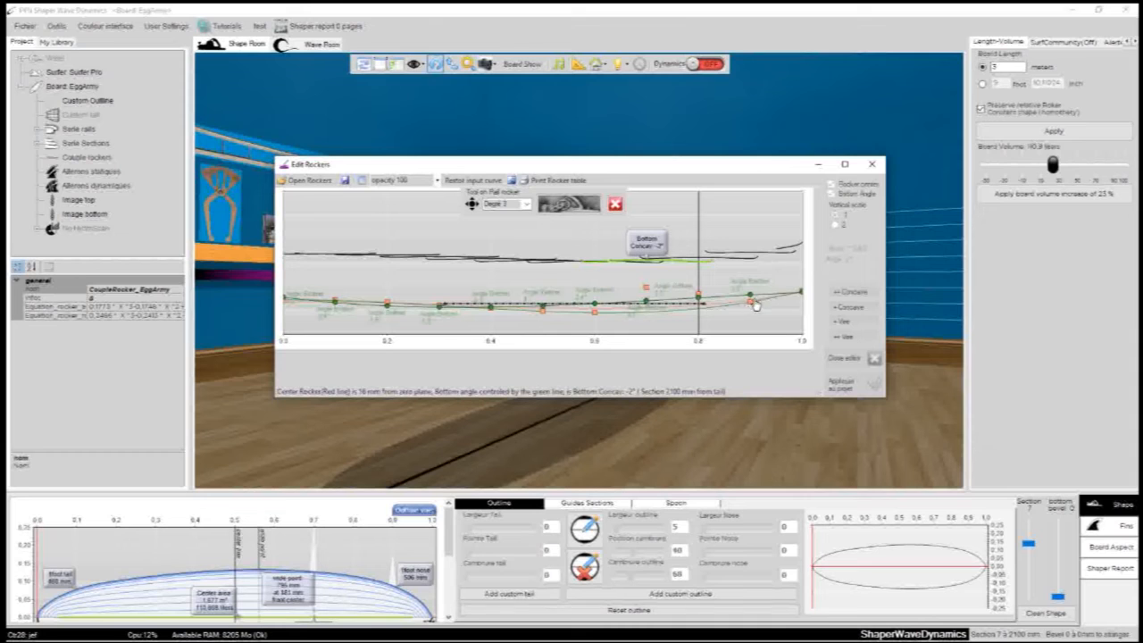
drag(795, 298, 800, 283)
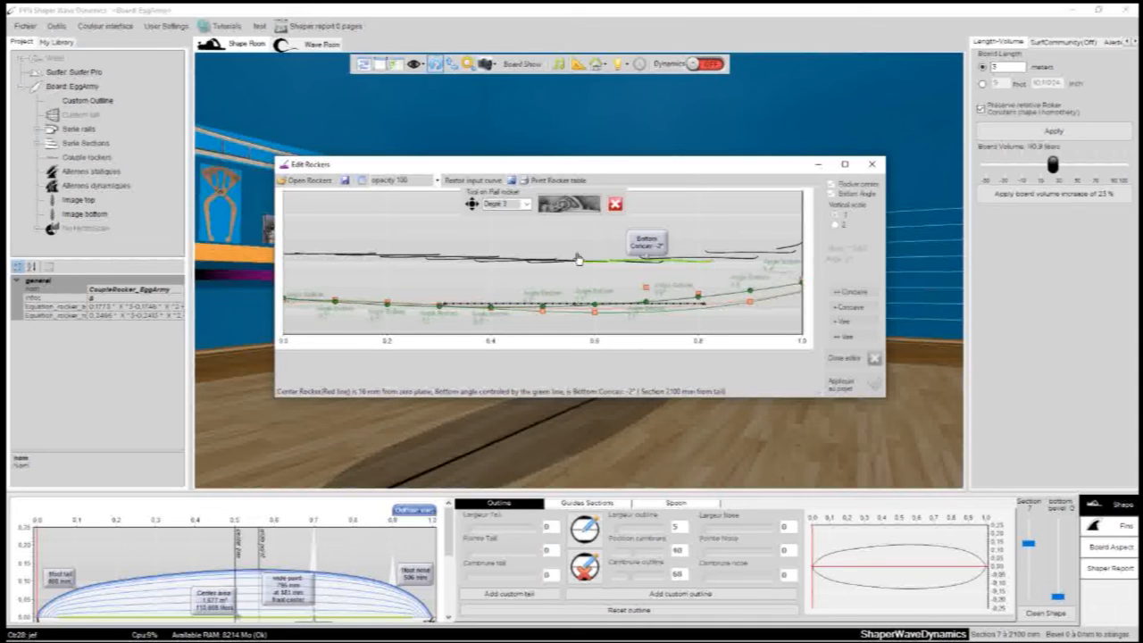
click(556, 206)
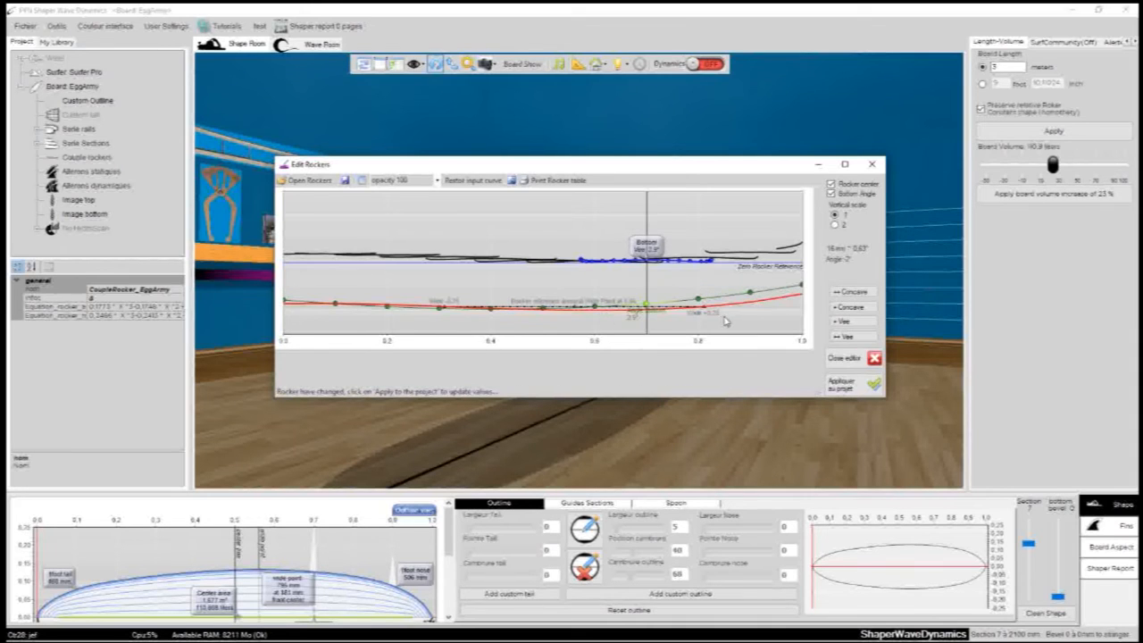
drag(693, 165, 663, 247)
click(823, 460)
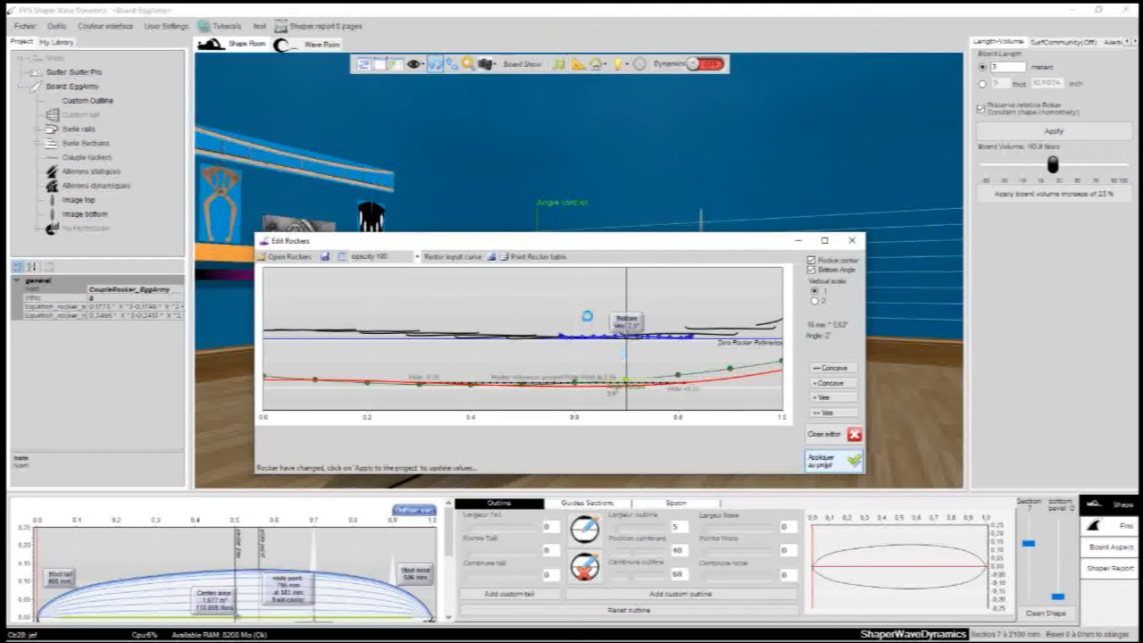
Lower the bottom angle curve around sections 8 and 9 to make the nose area concave, and apply it to the project.
drag(575, 245, 566, 352)
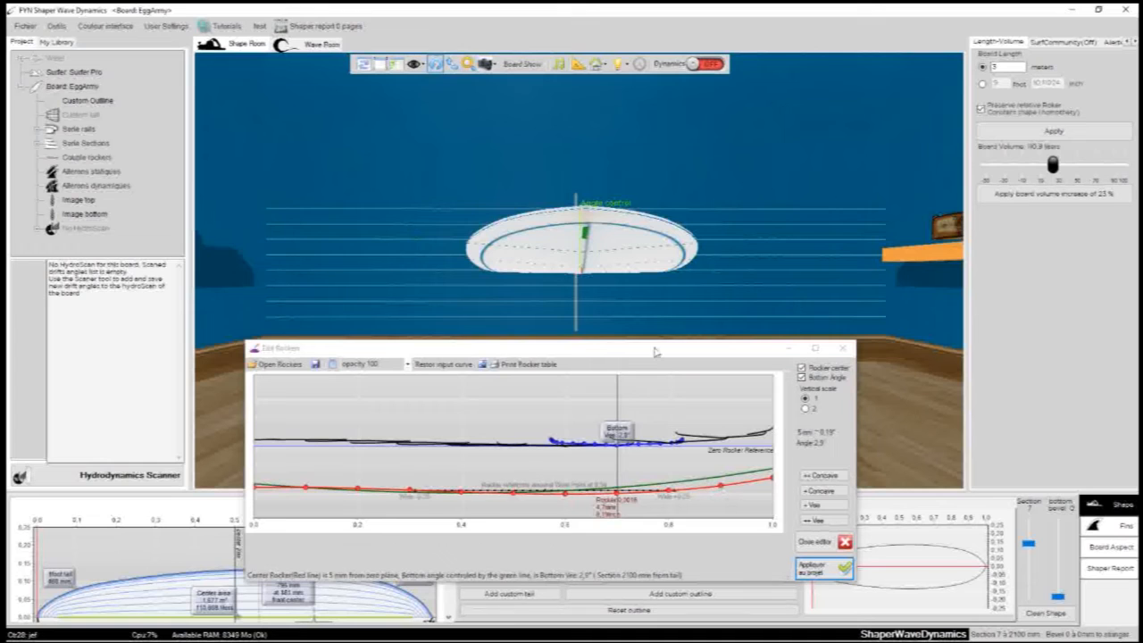
click(719, 482)
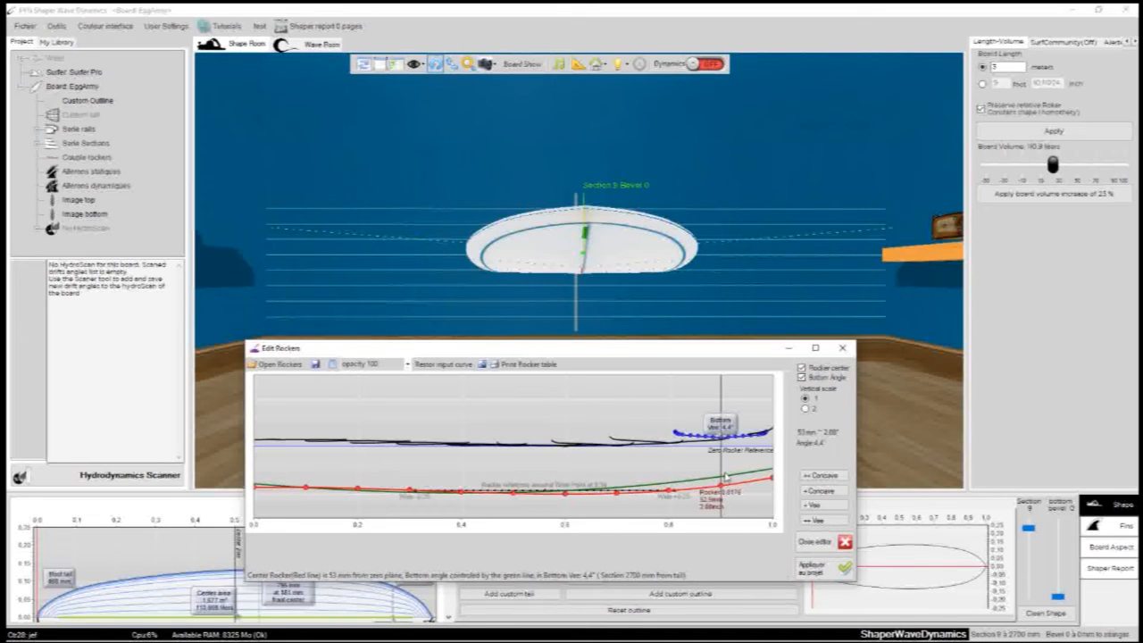
mouse_move(721, 479)
mouse_down()
mouse_move(728, 520)
mouse_move(668, 497)
mouse_up()
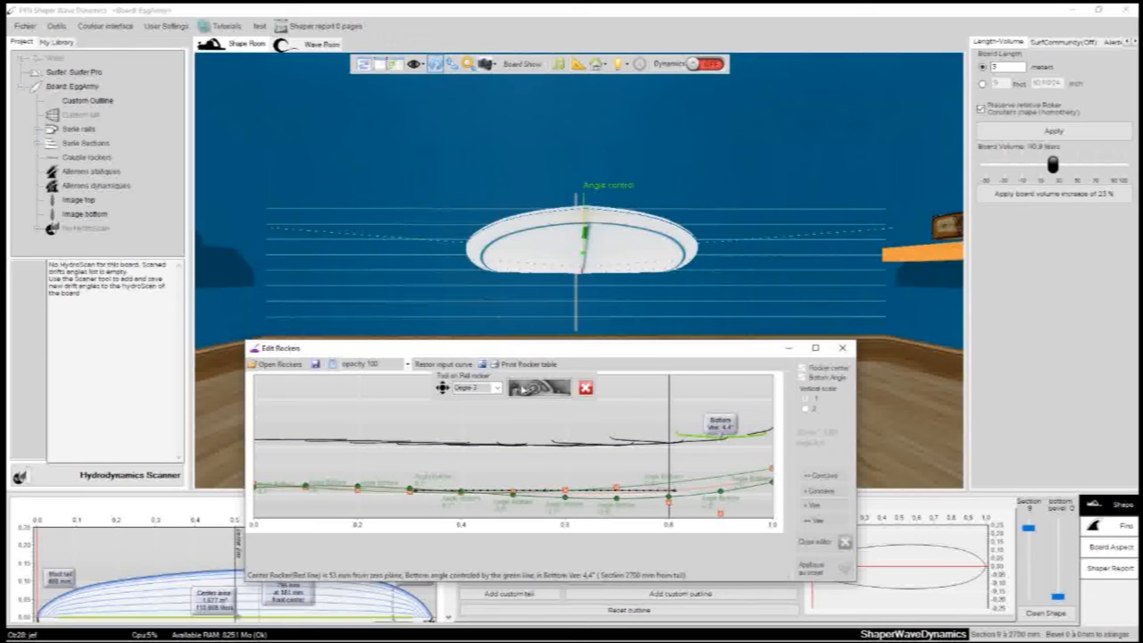
click(531, 393)
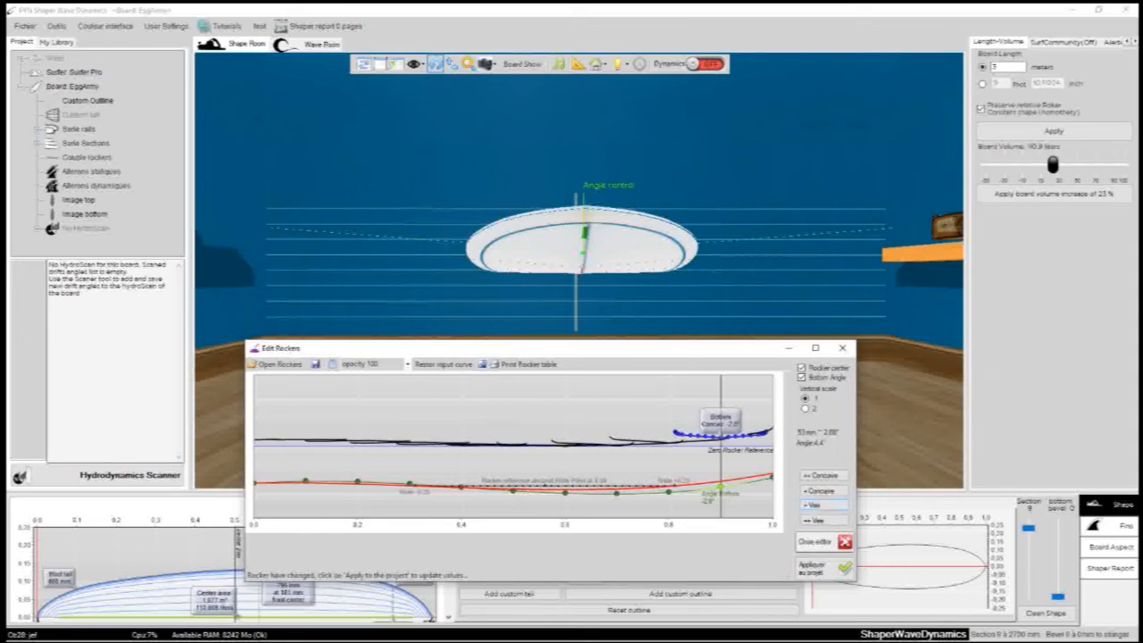
click(826, 566)
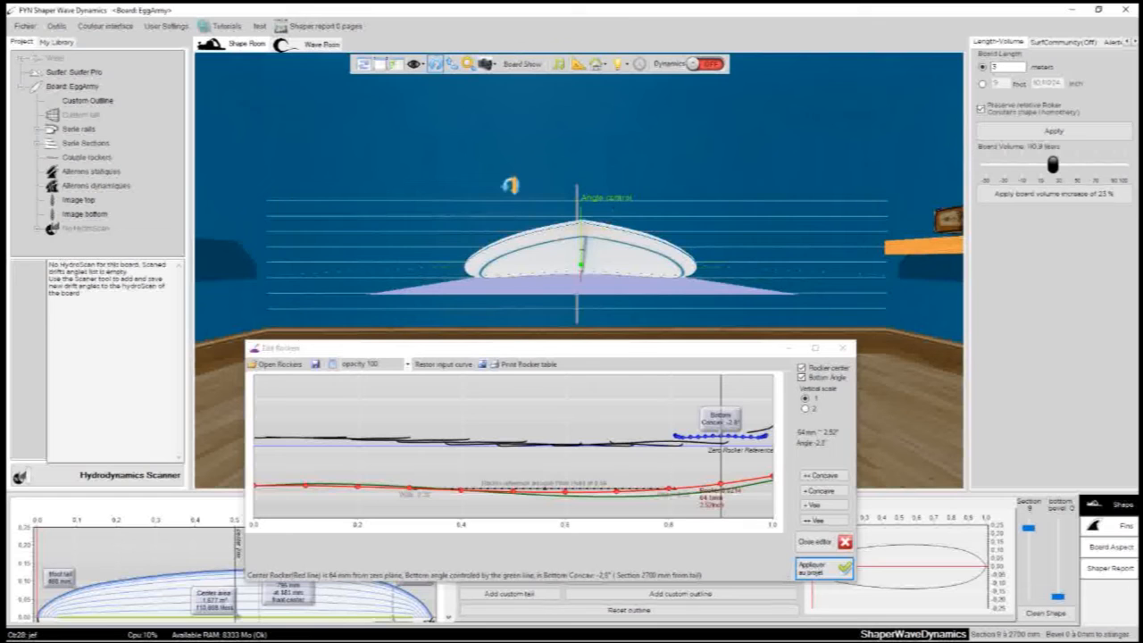
Lower the center rocker curve at the tail and raise the bottom angle curve there to a vee of about 7.2°.
drag(424, 188, 803, 227)
drag(313, 263, 595, 96)
drag(536, 230, 556, 95)
drag(573, 310, 391, 284)
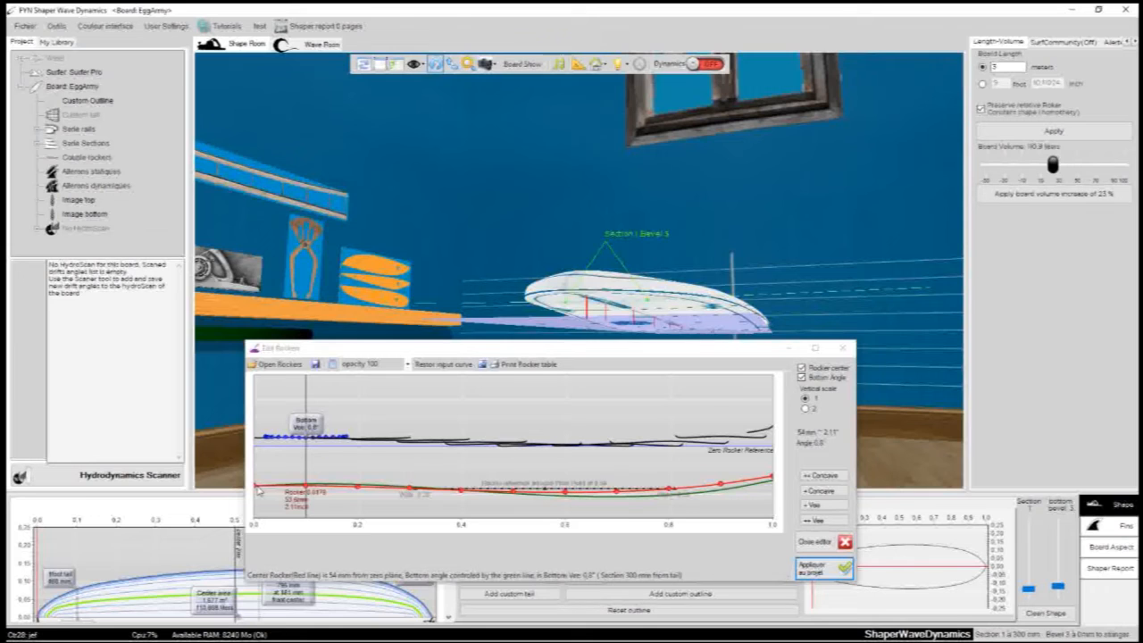
click(257, 487)
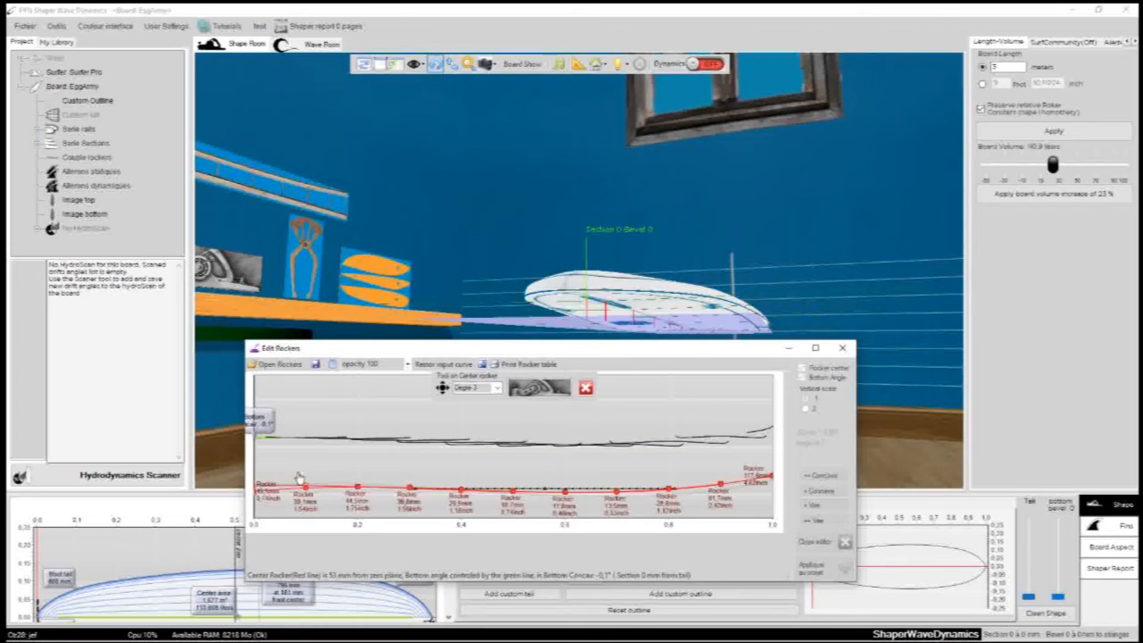
click(531, 392)
click(302, 485)
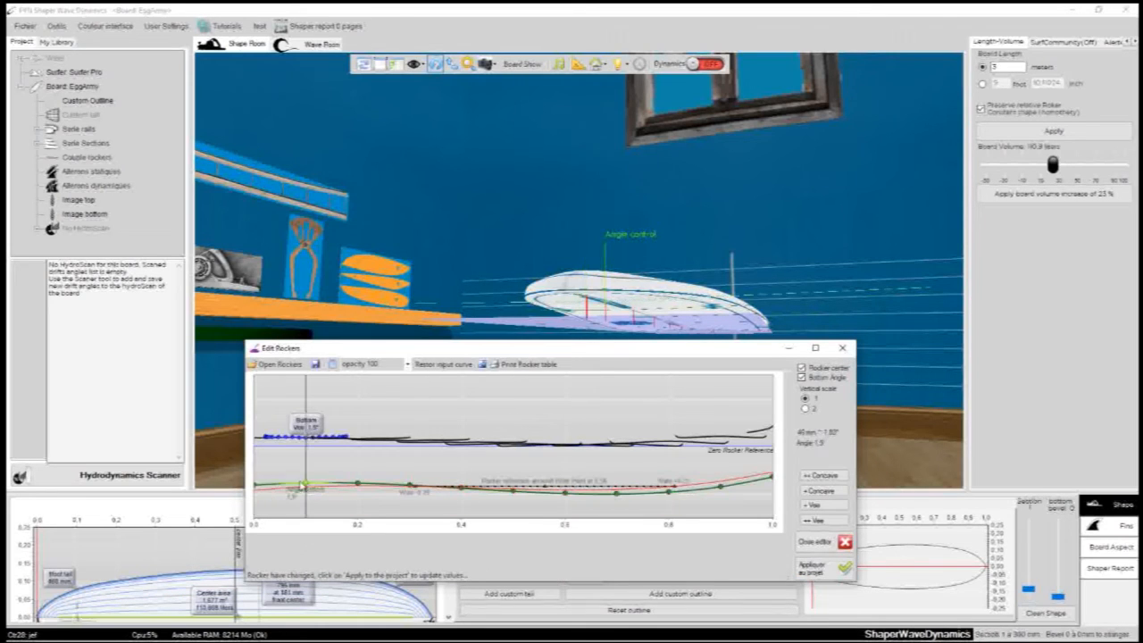
click(257, 484)
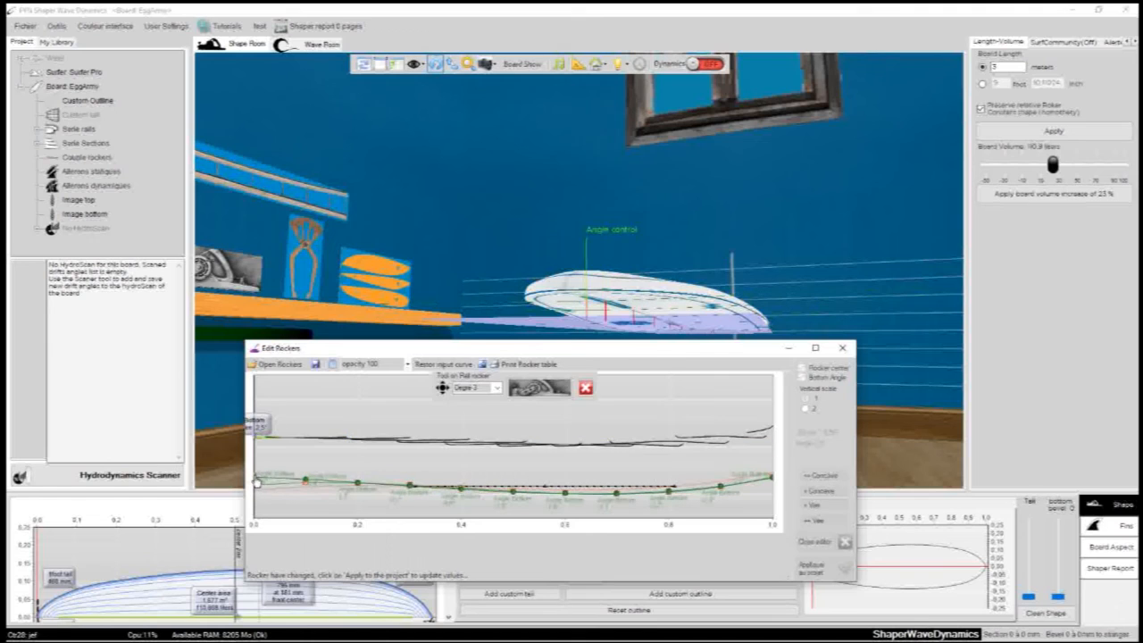
click(545, 388)
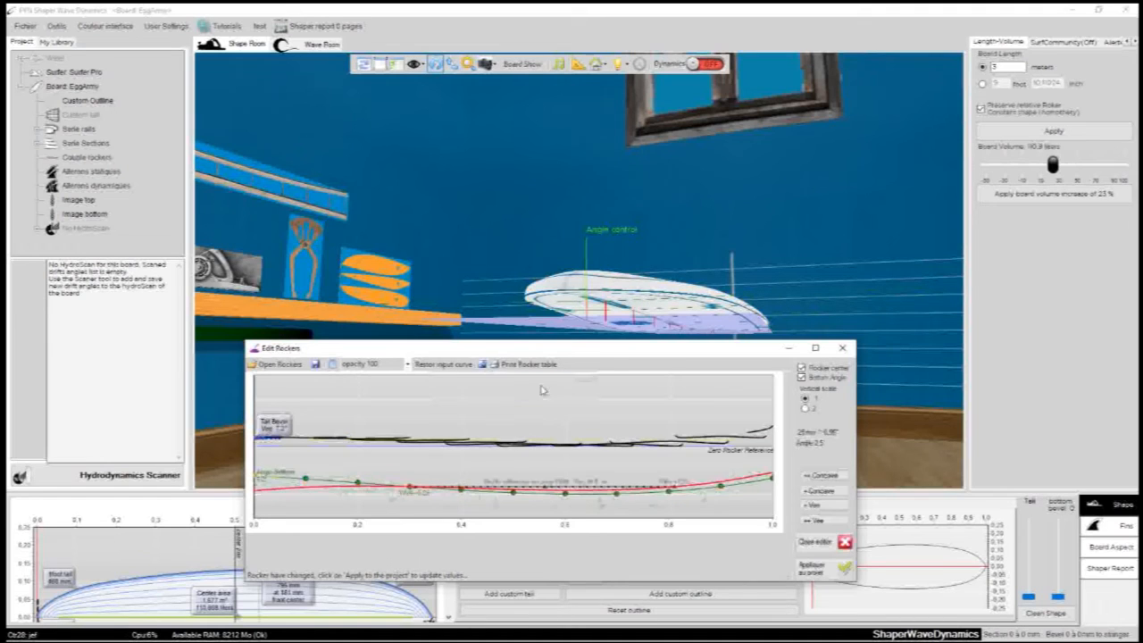
Raise the center rocker at the tail, increase the tail's bottom angle to a vee of about 8.4°, and apply both to the project.
click(274, 490)
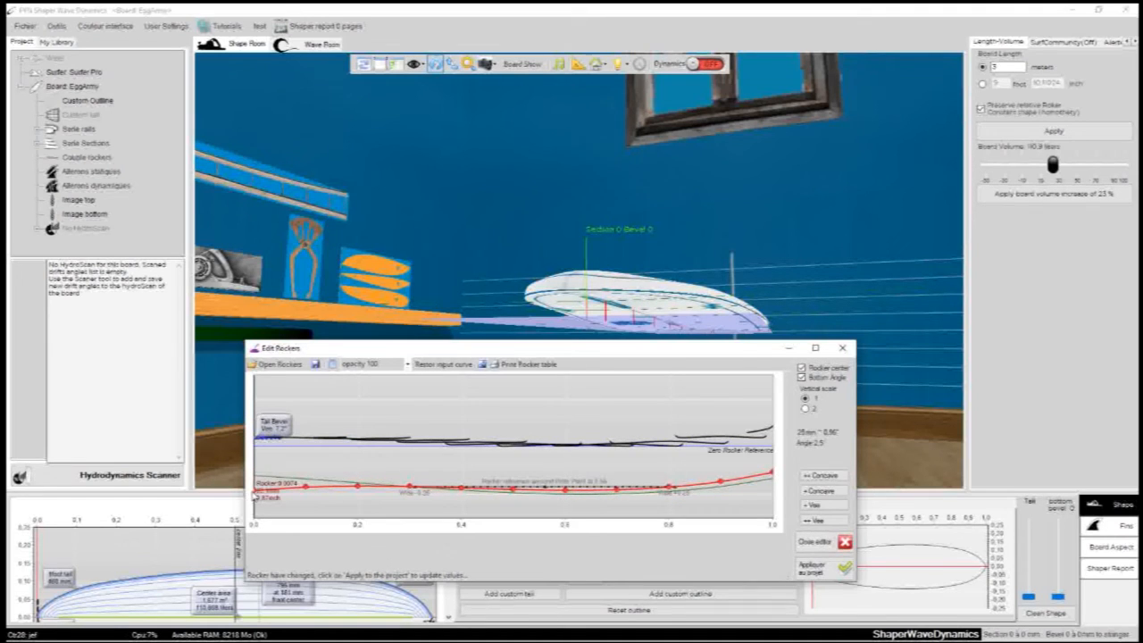
click(258, 487)
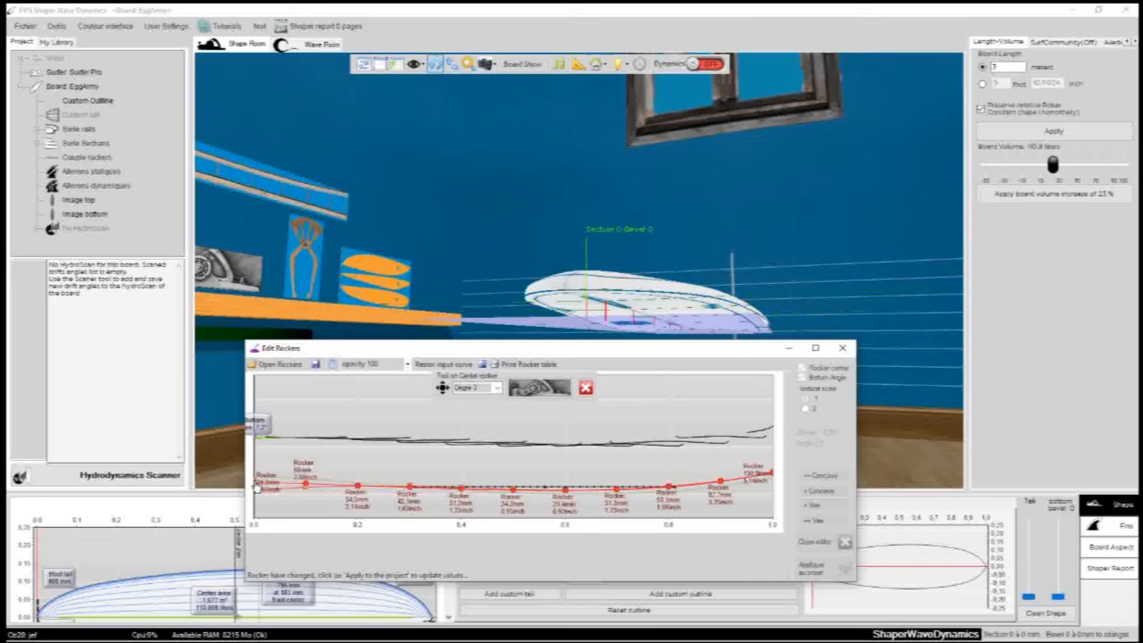
click(529, 391)
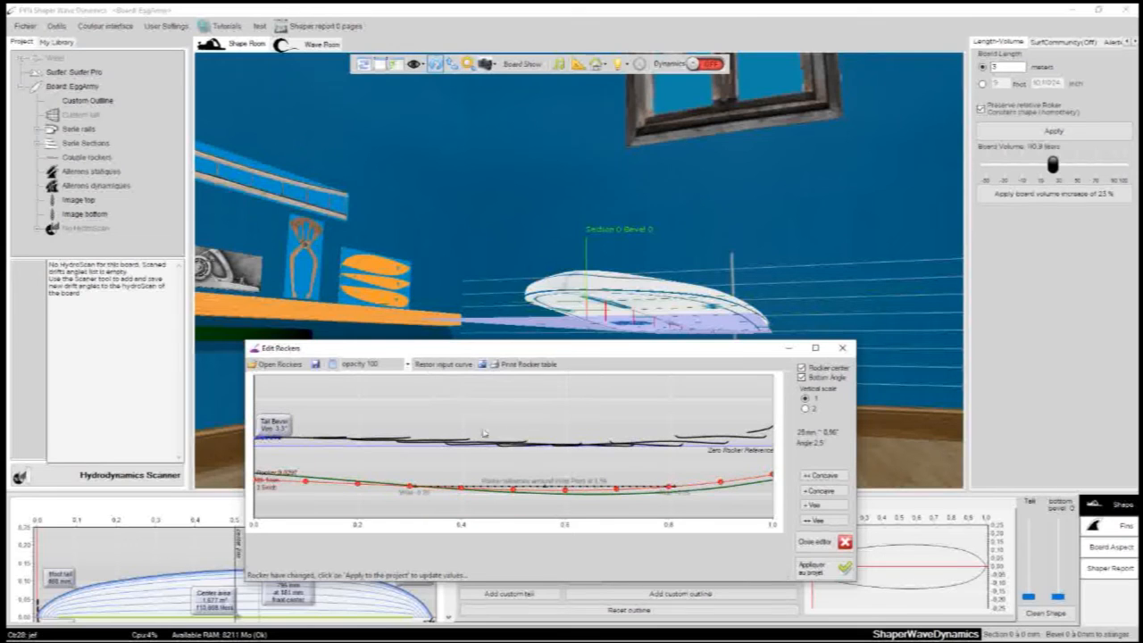
click(258, 479)
click(258, 479)
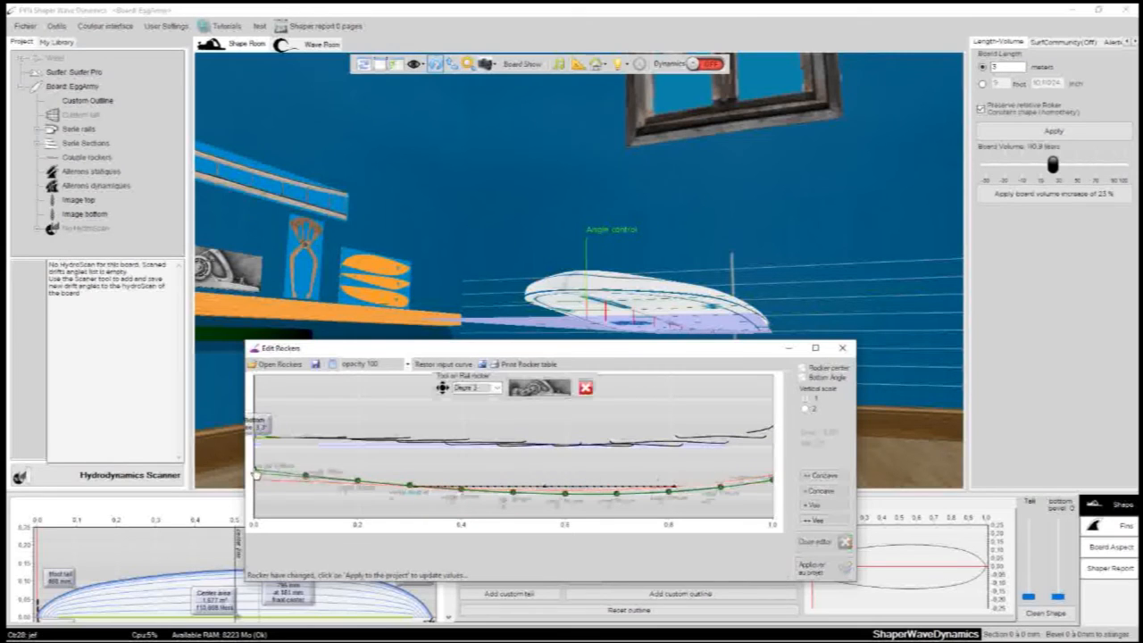
click(555, 386)
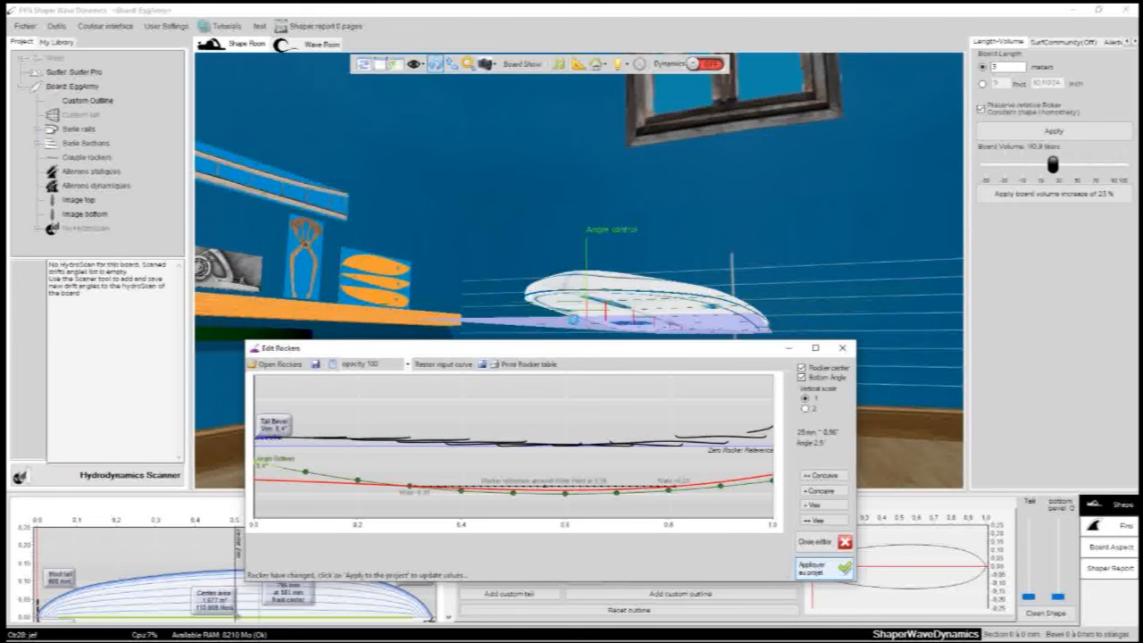
click(822, 568)
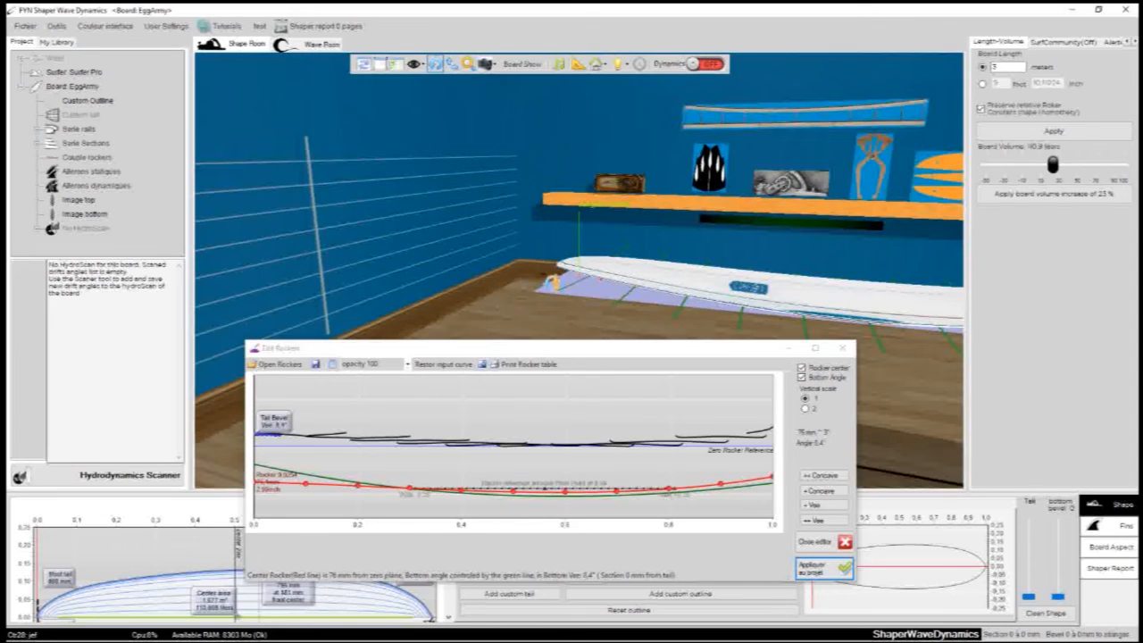
Move the rocker editor aside and inspect the reshaped board from several angles.
drag(490, 354, 423, 352)
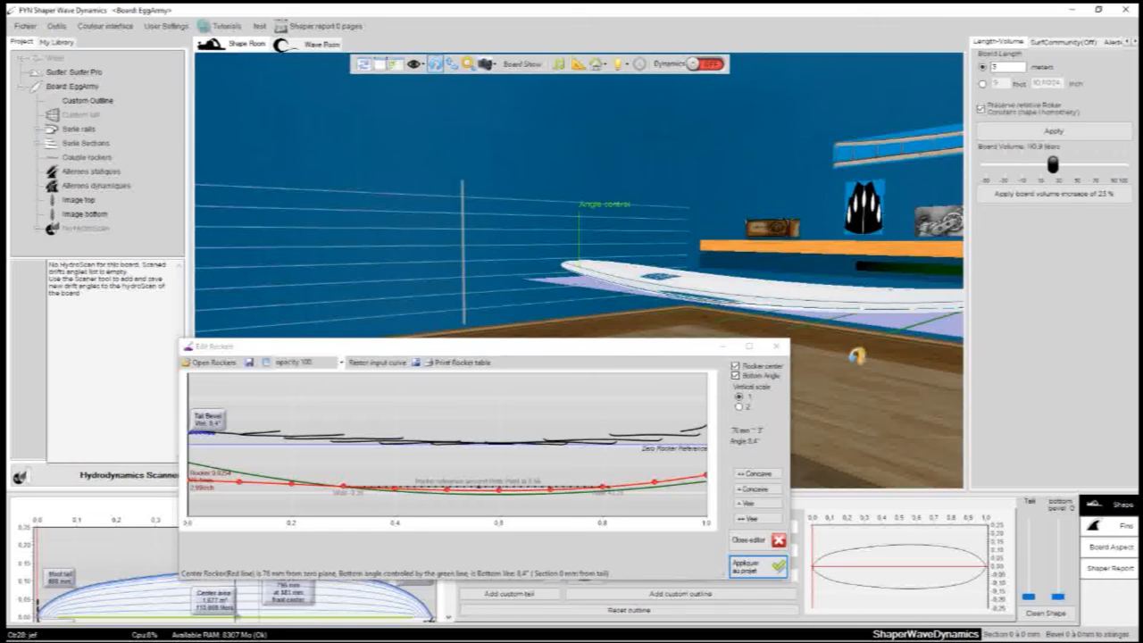
drag(857, 355, 464, 267)
click(645, 286)
scroll(603, 249, down, 3)
drag(603, 249, 700, 345)
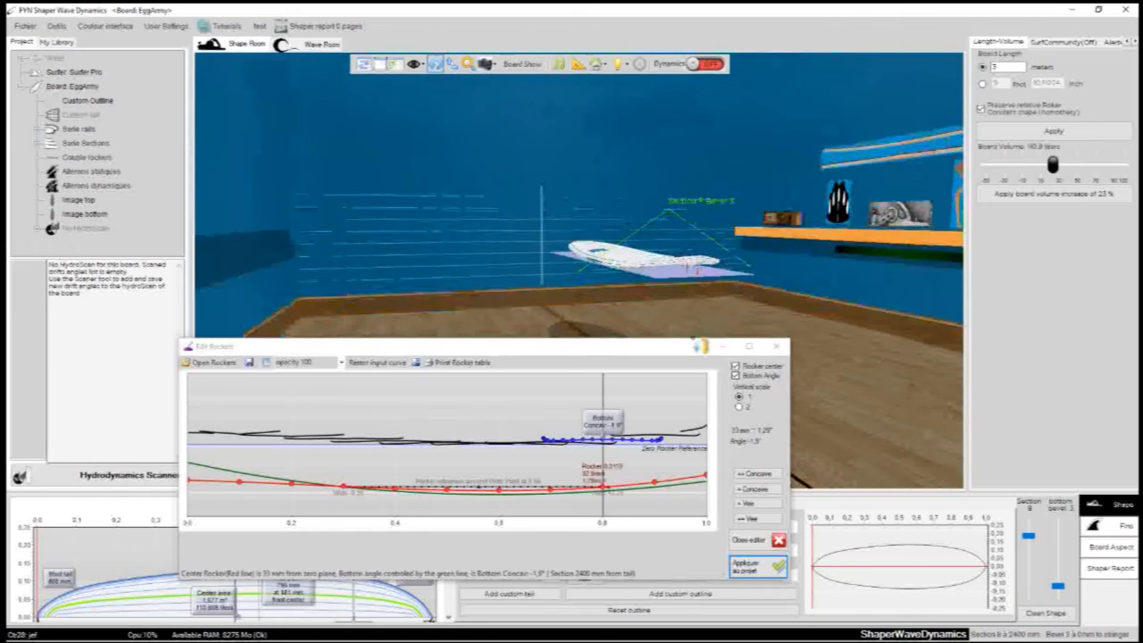
Examine the reshaped board's bottom and nose at close range and close the rocker editor.
scroll(607, 254, up, 3)
drag(607, 254, 658, 227)
scroll(536, 215, up, 2)
drag(537, 215, 886, 299)
drag(520, 293, 309, 229)
drag(830, 332, 504, 328)
drag(491, 271, 488, 276)
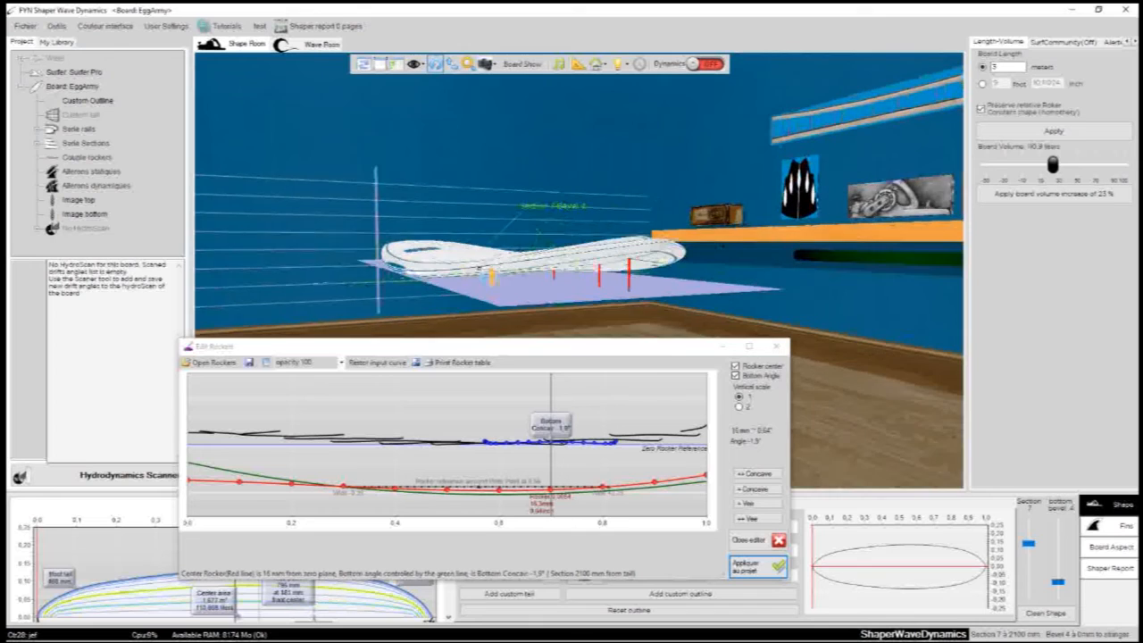
drag(448, 238, 498, 333)
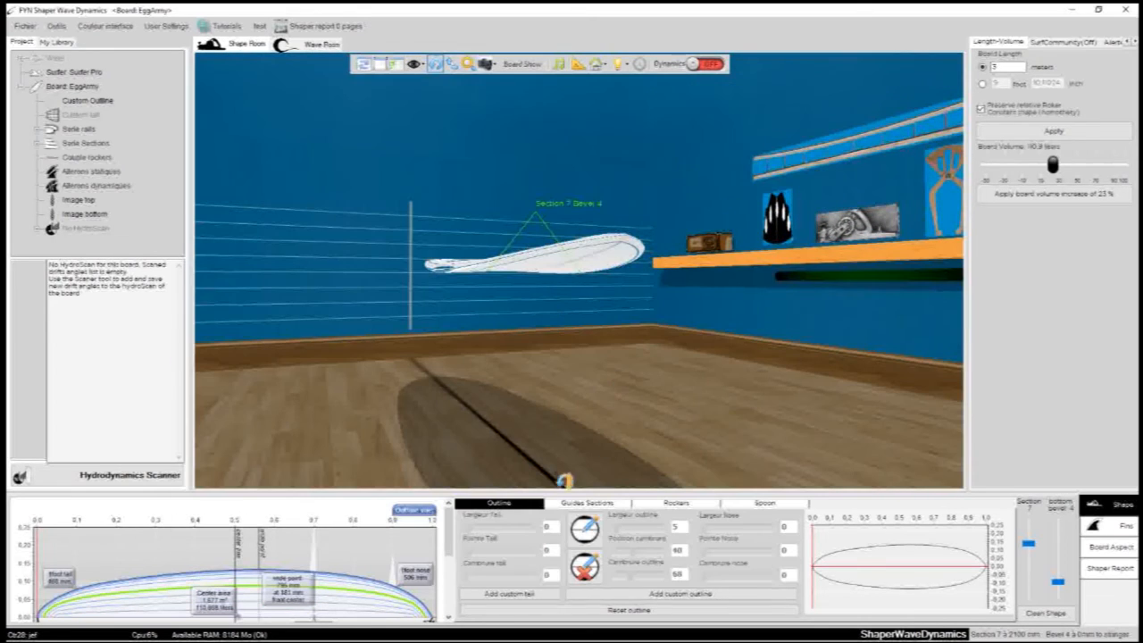
Review the EggArmy board's shape rockers, custom outline, section series and rocker couple in the project.
click(647, 504)
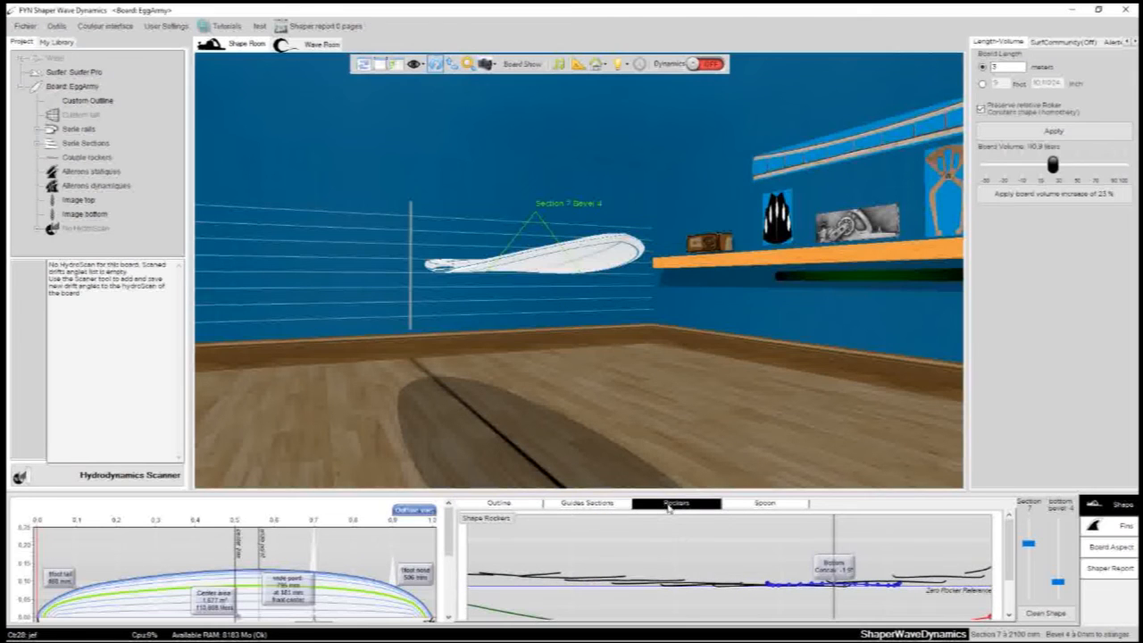
click(86, 101)
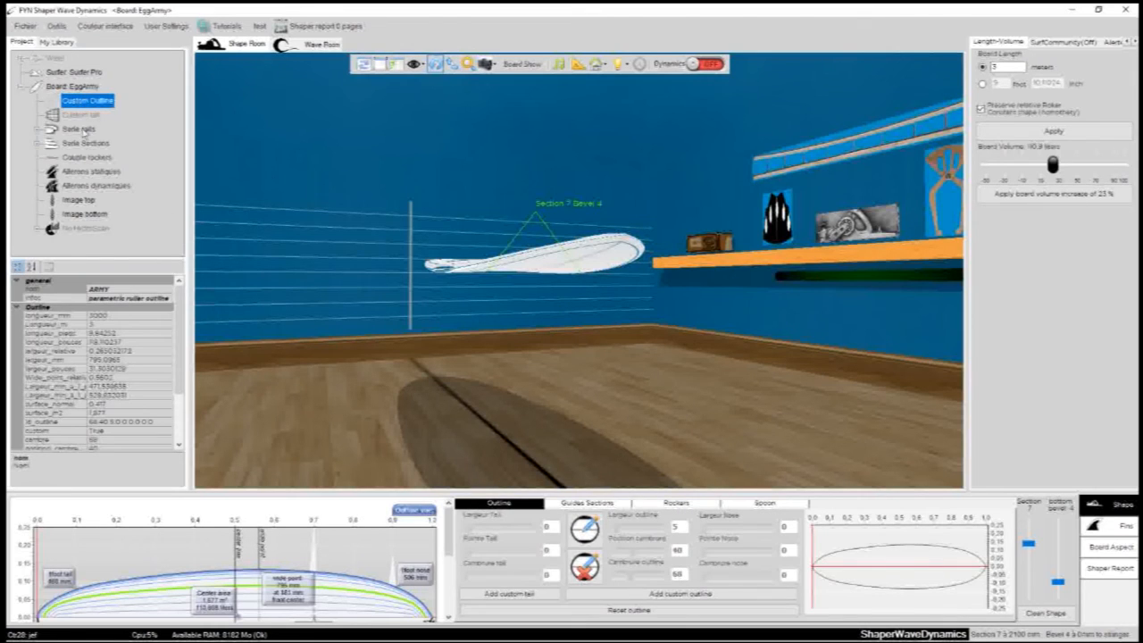
click(83, 143)
click(86, 158)
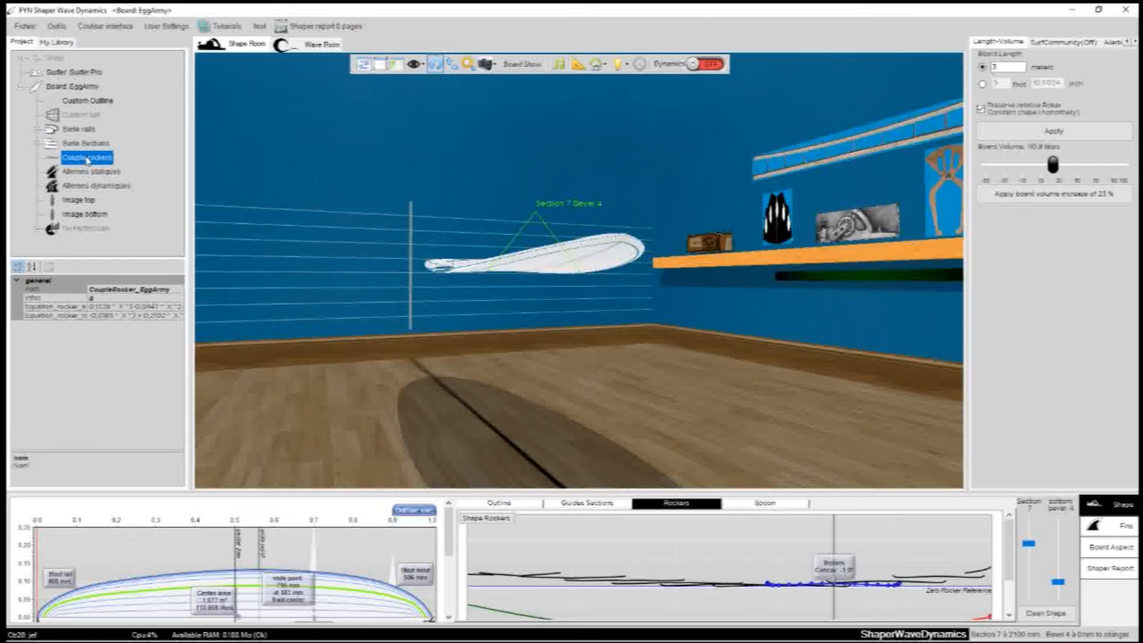
Apply the McTavish Ricon Tracker 1968 rocker couple from the library to the board in the scene.
click(57, 42)
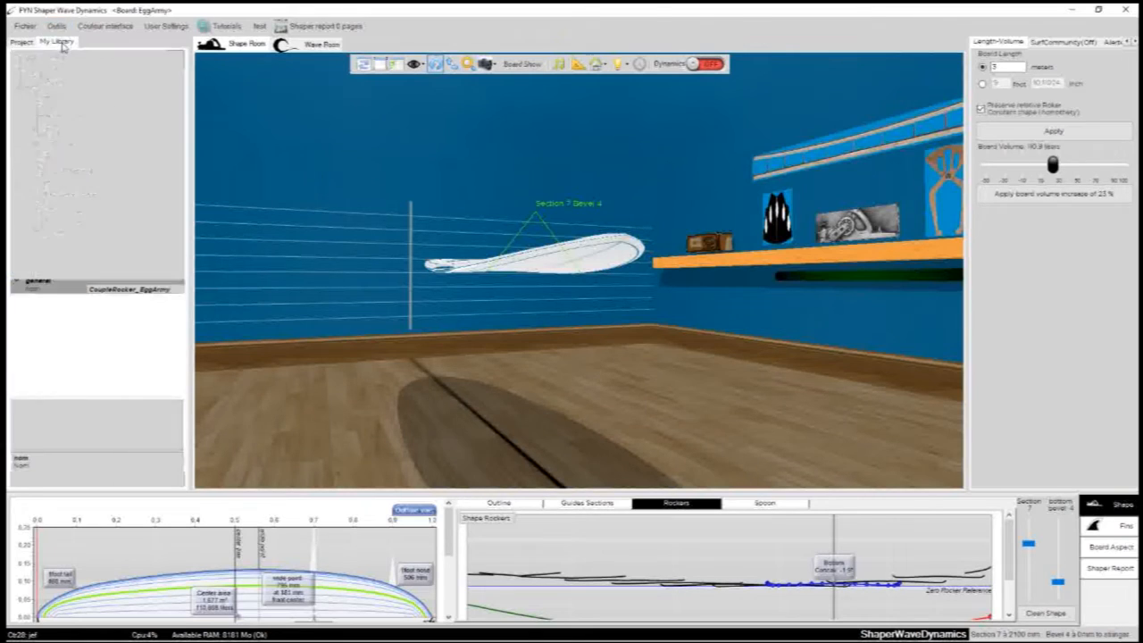
click(14, 241)
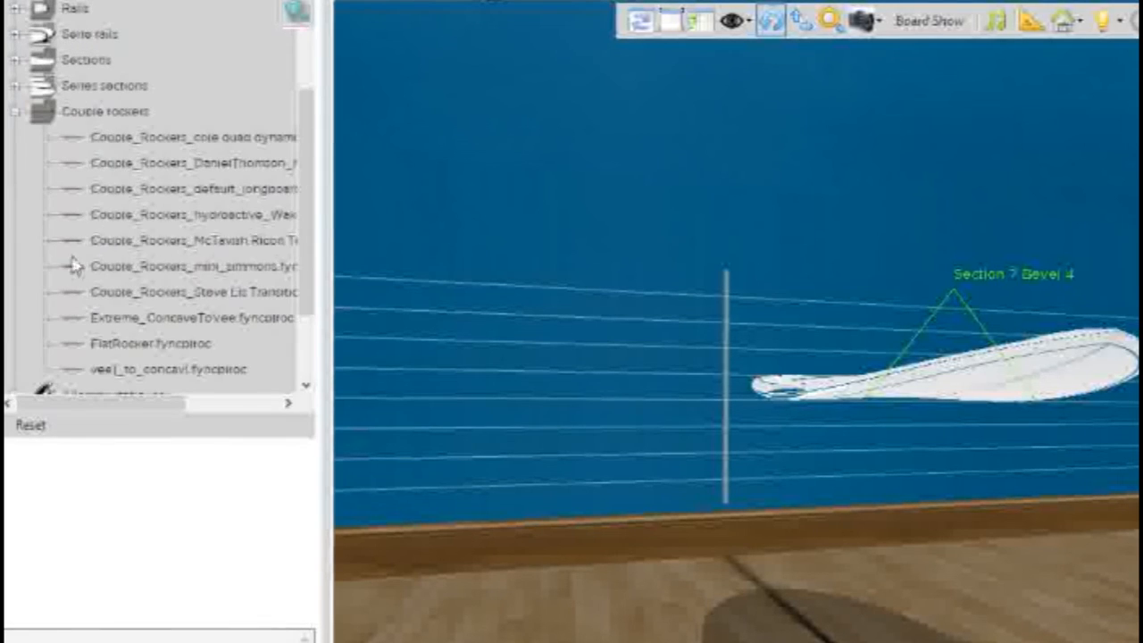
click(183, 248)
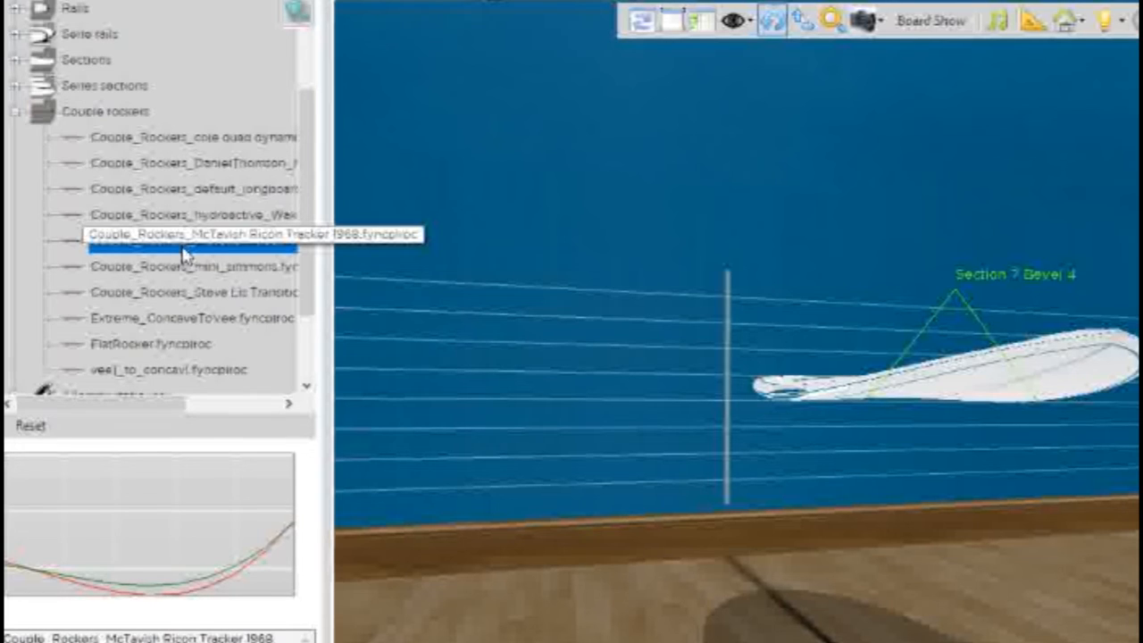
drag(859, 420, 777, 397)
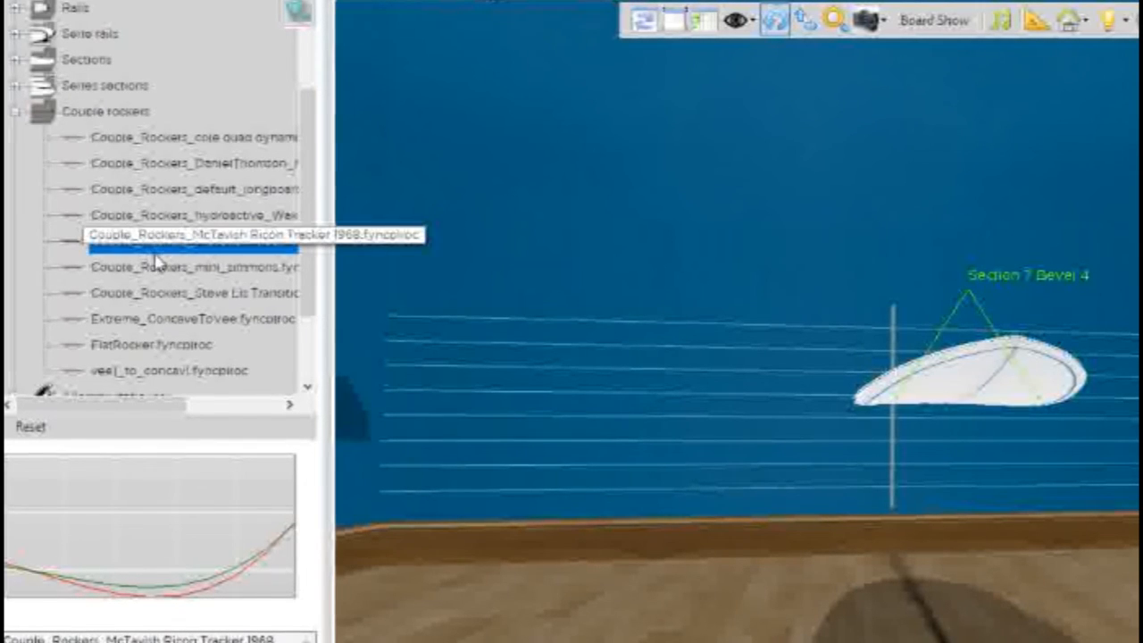
click(147, 248)
drag(142, 246, 948, 247)
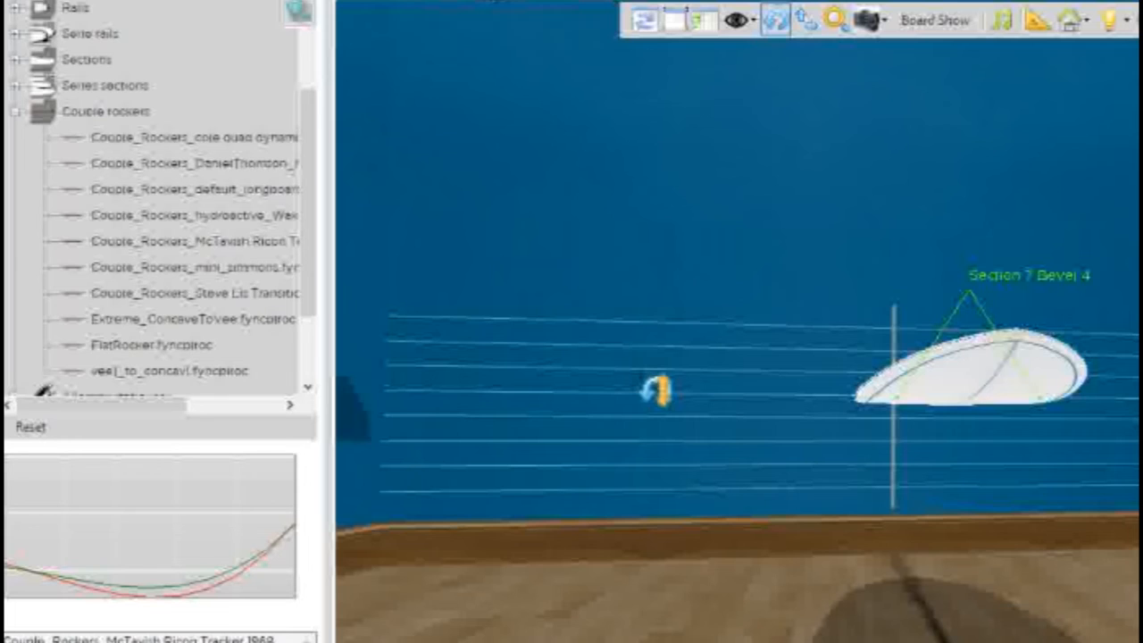
drag(774, 271, 687, 371)
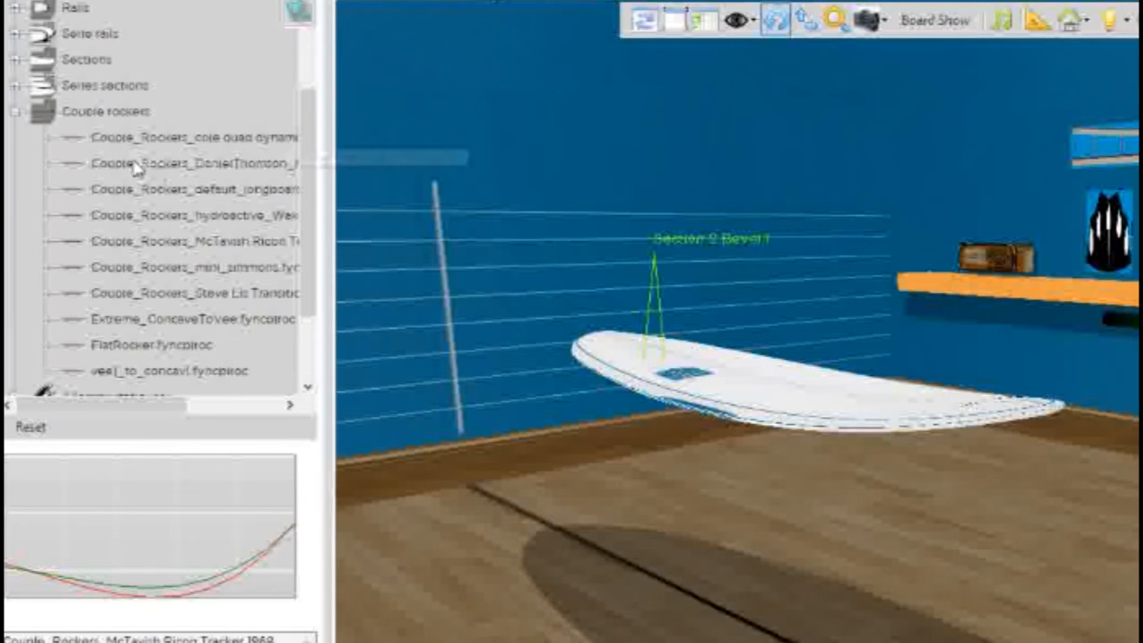
Collapse the rocker couples in the library and browse its outline files.
click(15, 111)
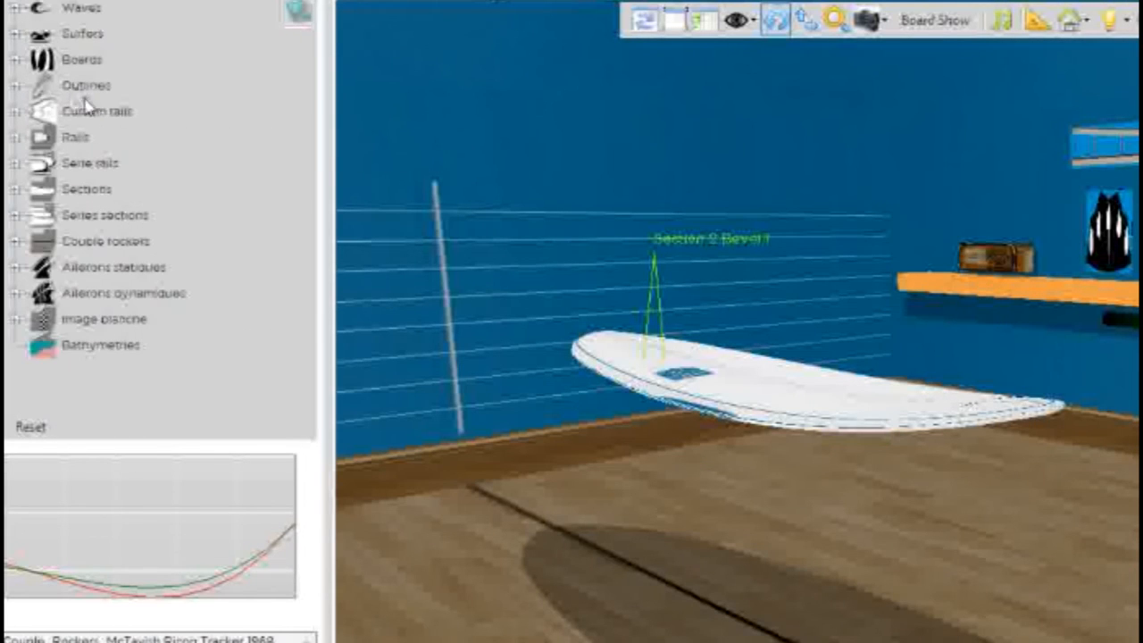
click(15, 85)
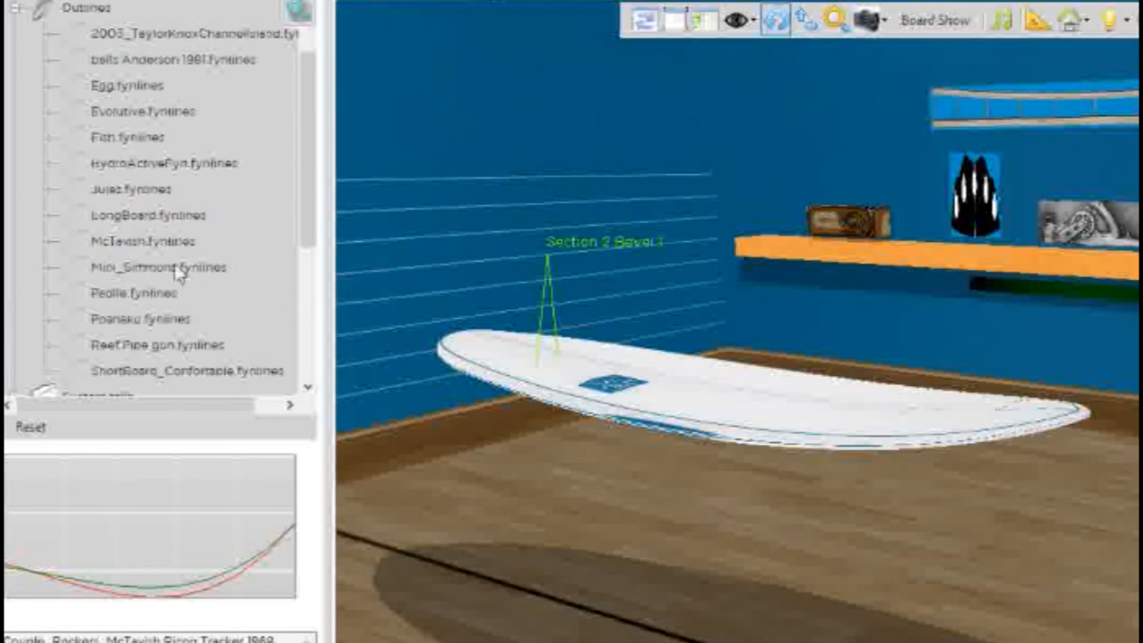
click(16, 9)
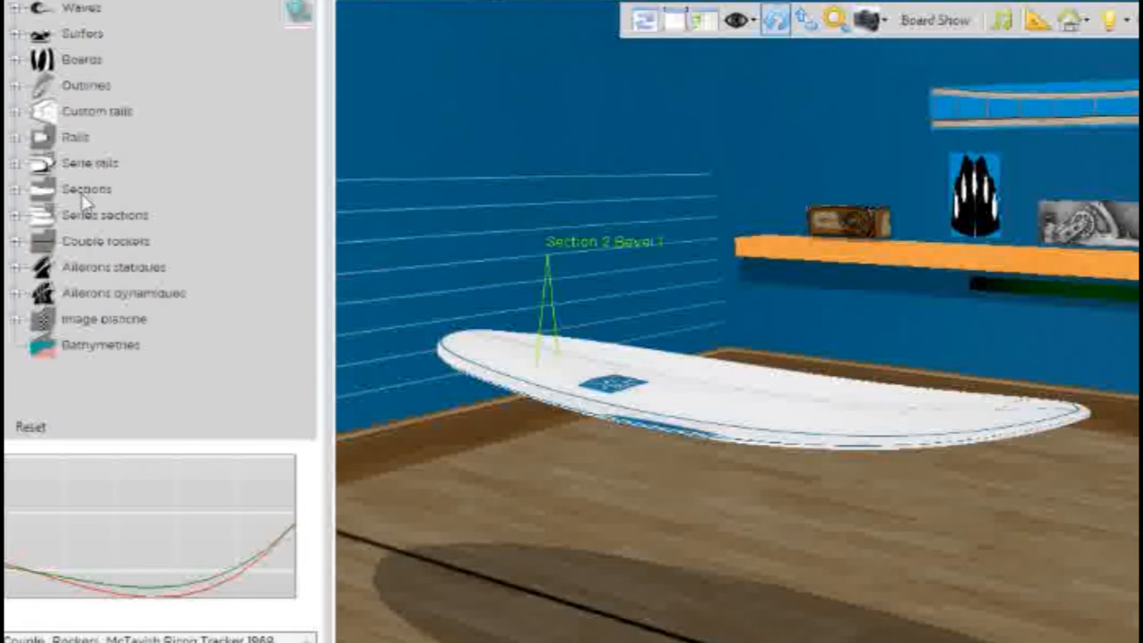
Examine the board with its new rocker from the deck, nose and side, and collapse its component list in the project.
drag(628, 389, 632, 390)
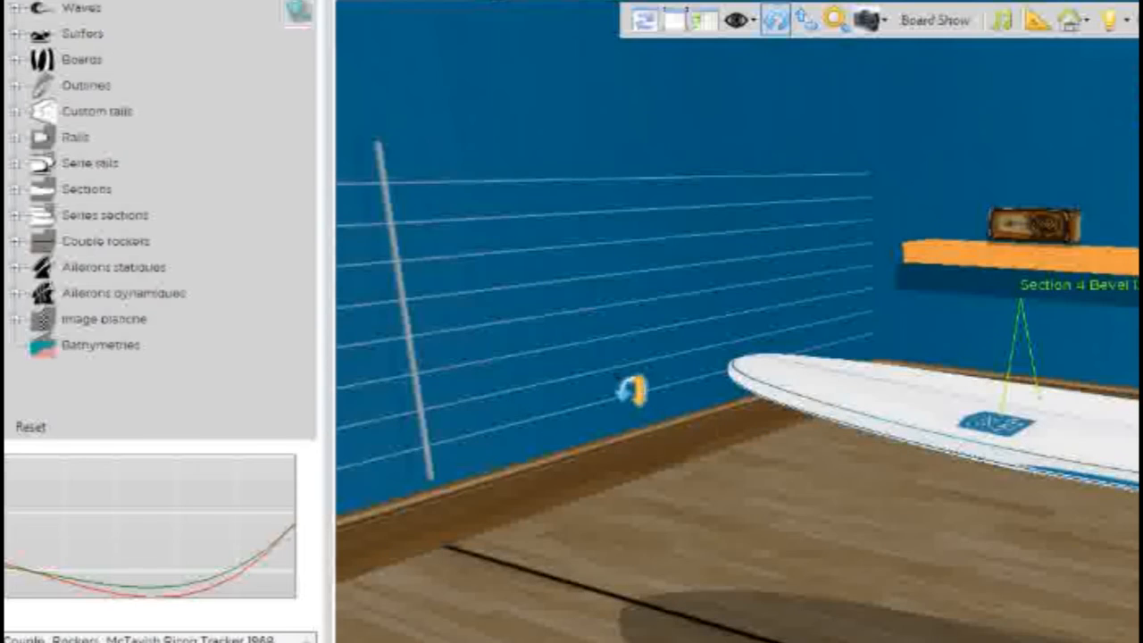
drag(1134, 590, 1139, 587)
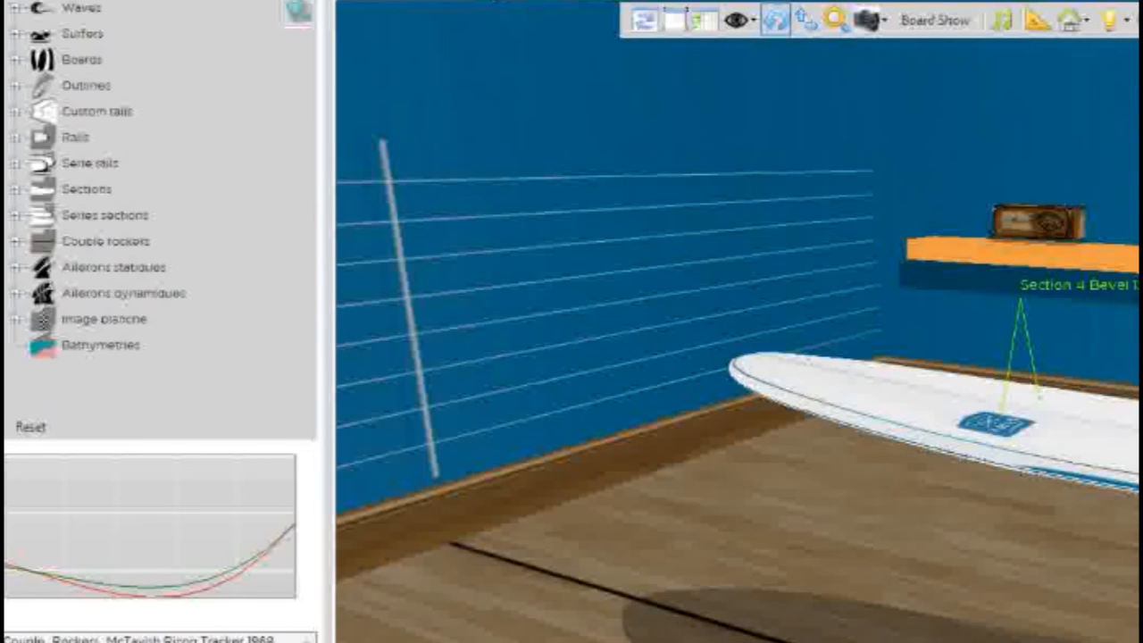
drag(732, 539, 1088, 278)
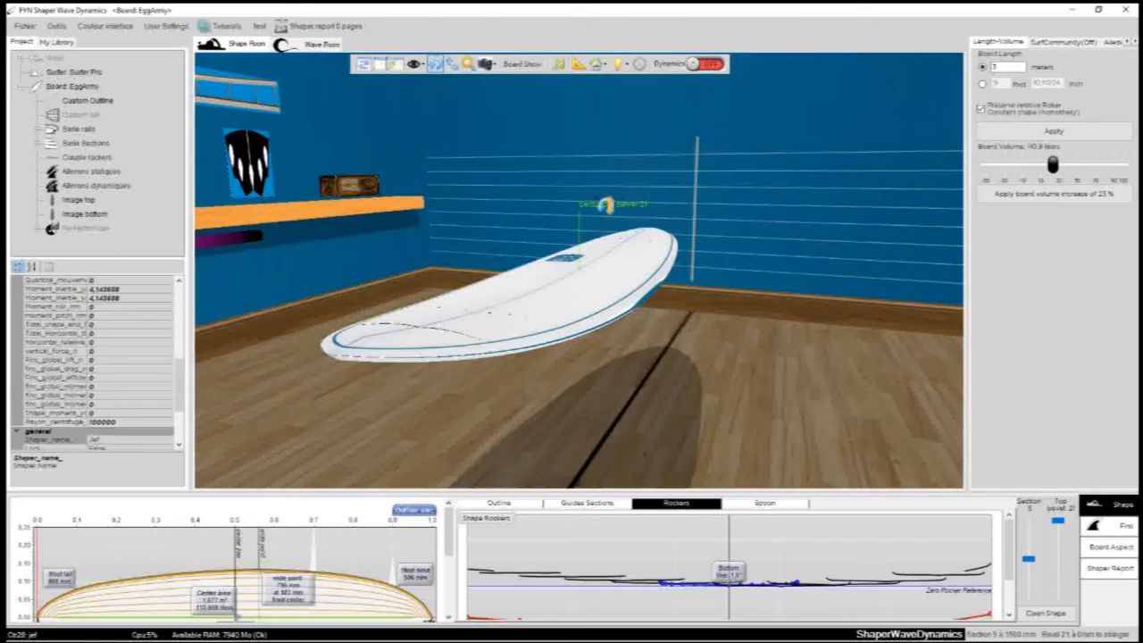
drag(461, 408, 685, 181)
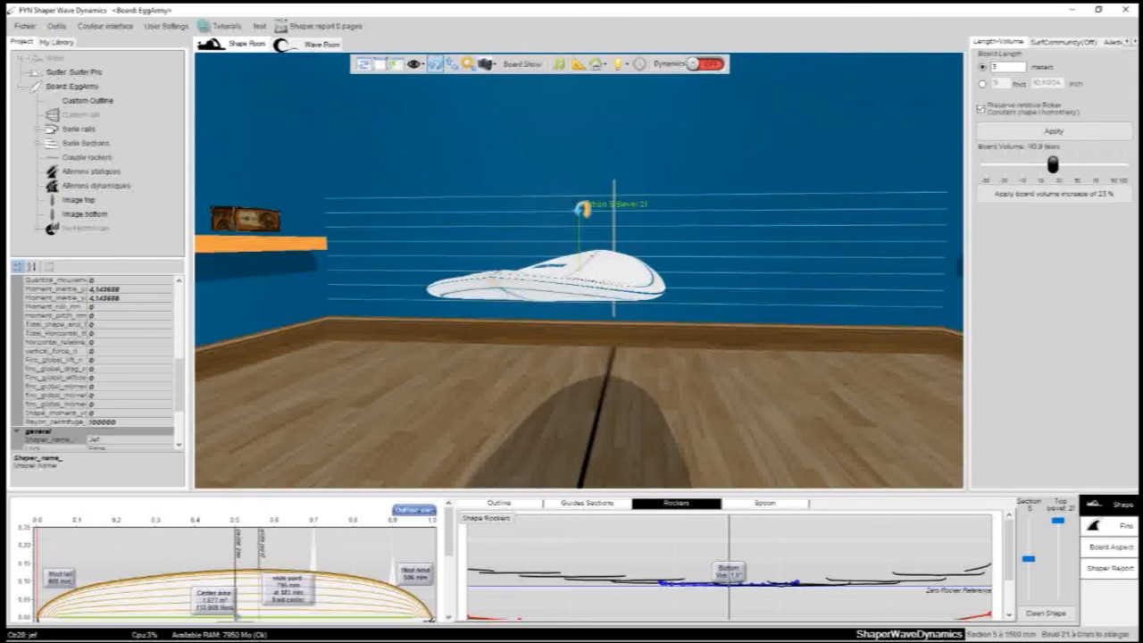
click(21, 89)
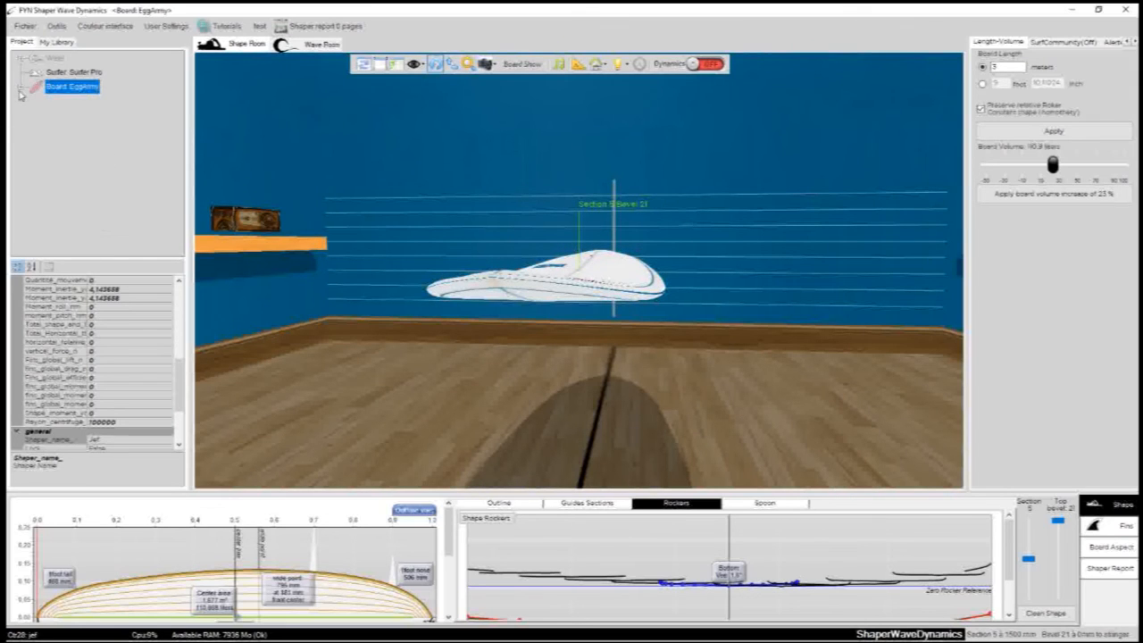
click(564, 286)
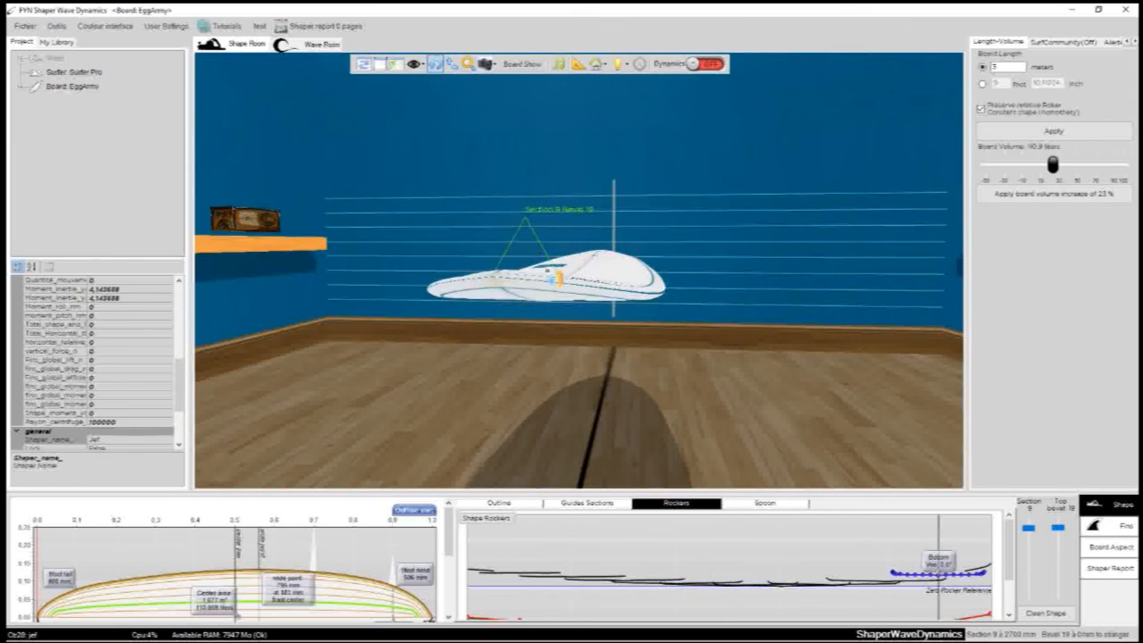
drag(458, 210, 650, 364)
click(594, 290)
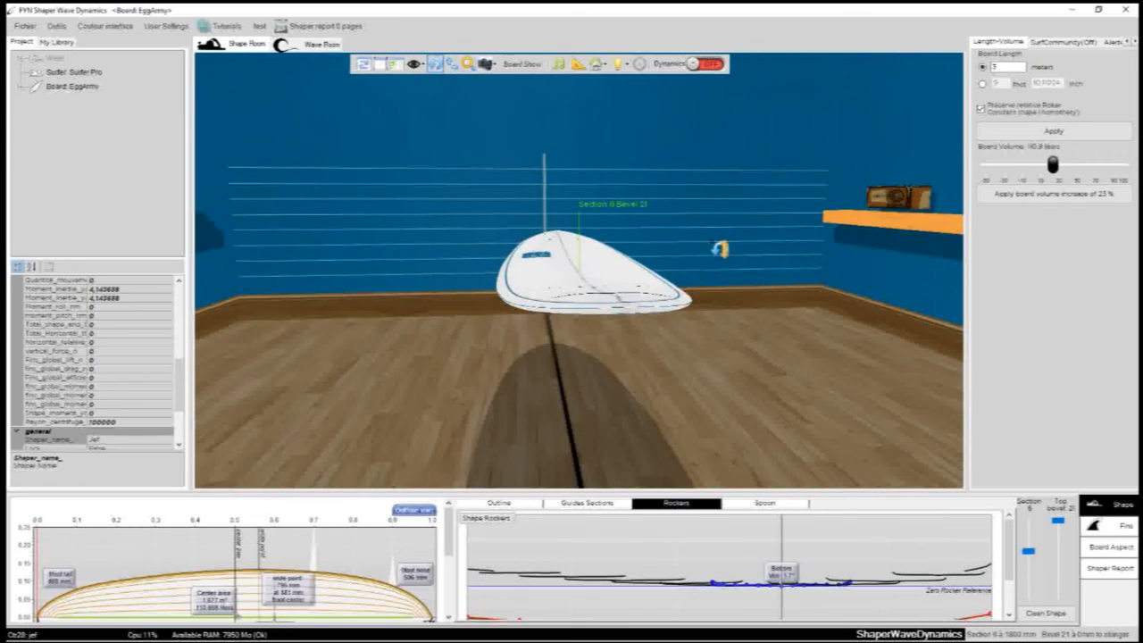
drag(719, 248, 377, 322)
drag(722, 201, 665, 237)
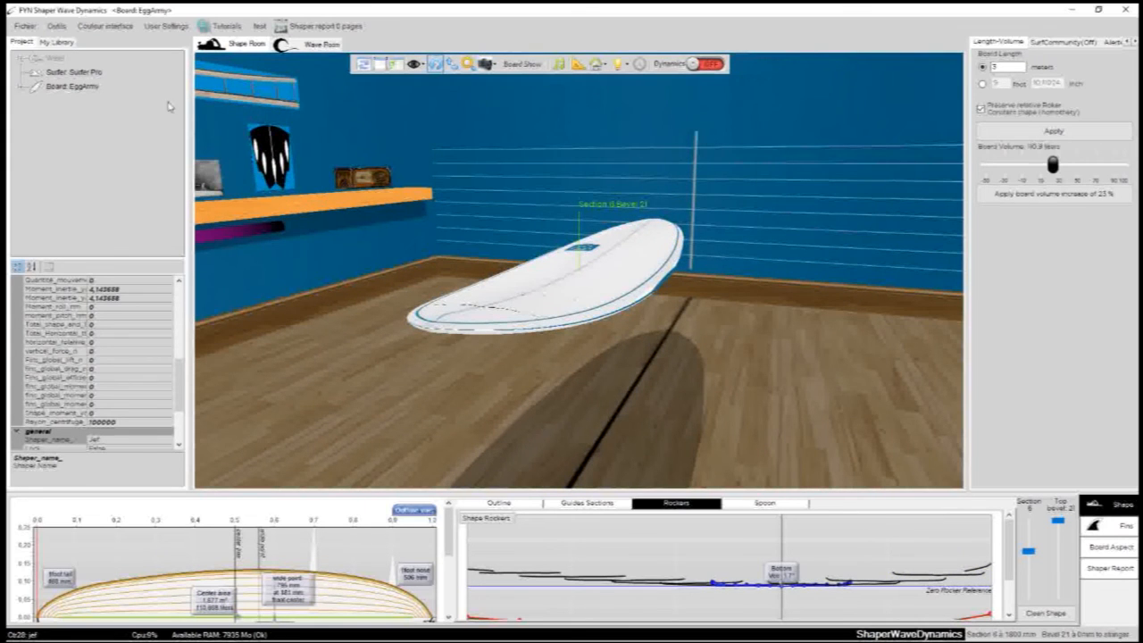
Expand the EggArmy board's components in the project and review its guide sections, outline and rockers.
click(42, 92)
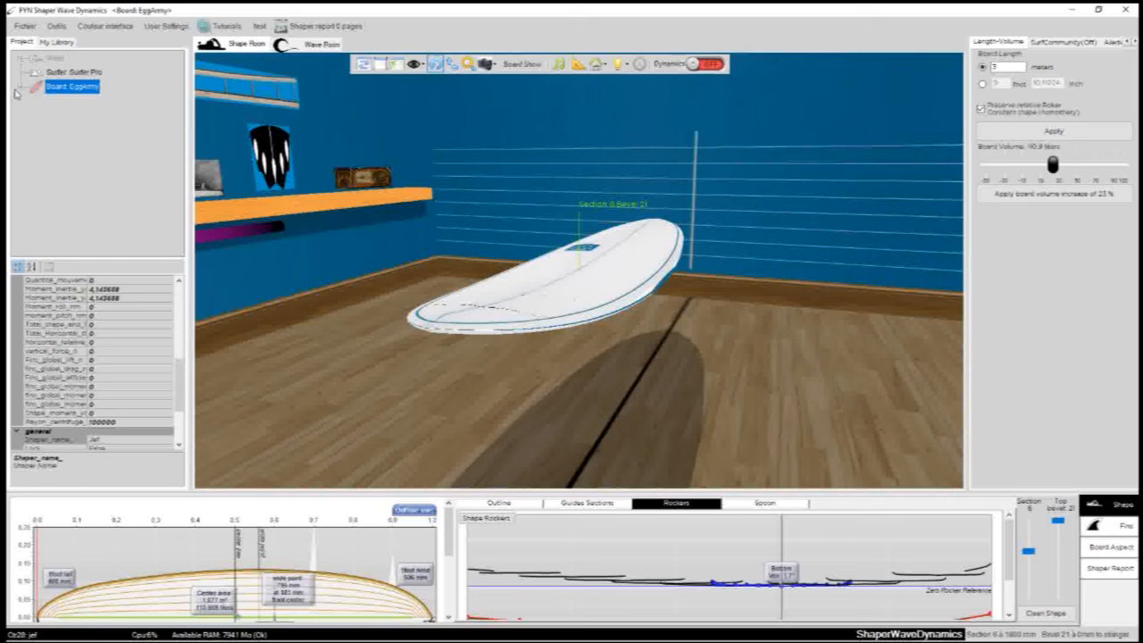
click(20, 88)
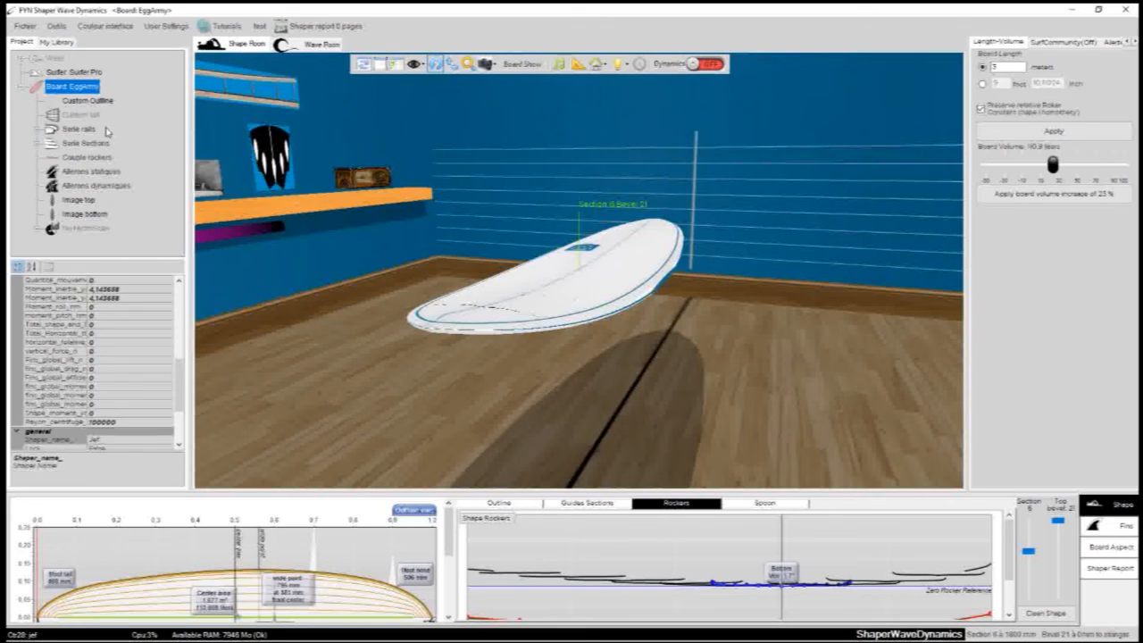
click(805, 271)
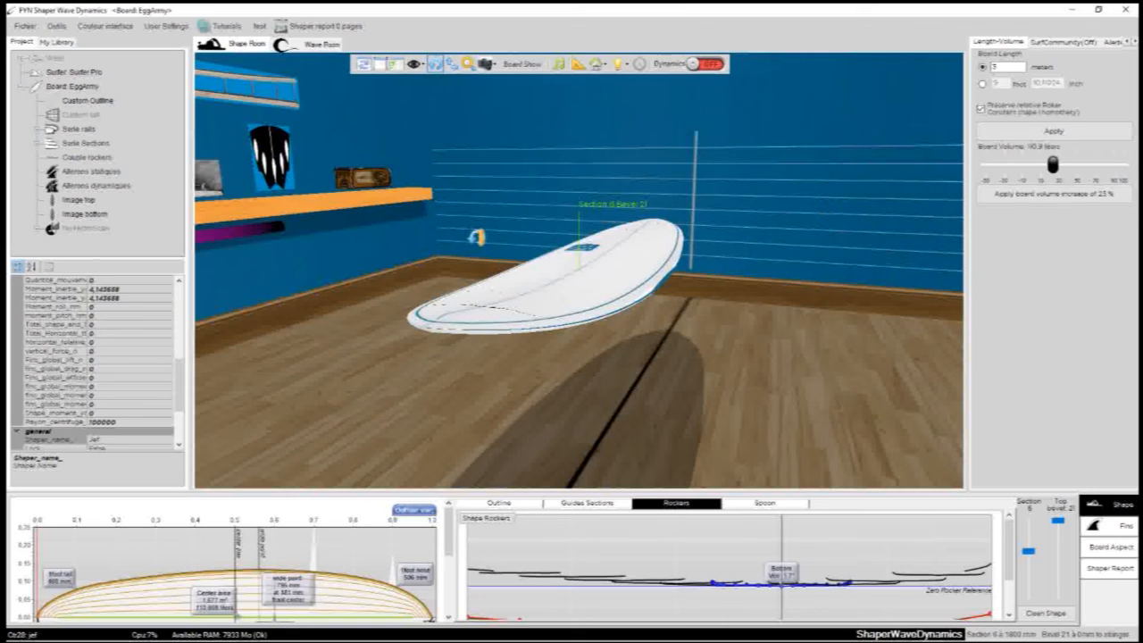
click(612, 505)
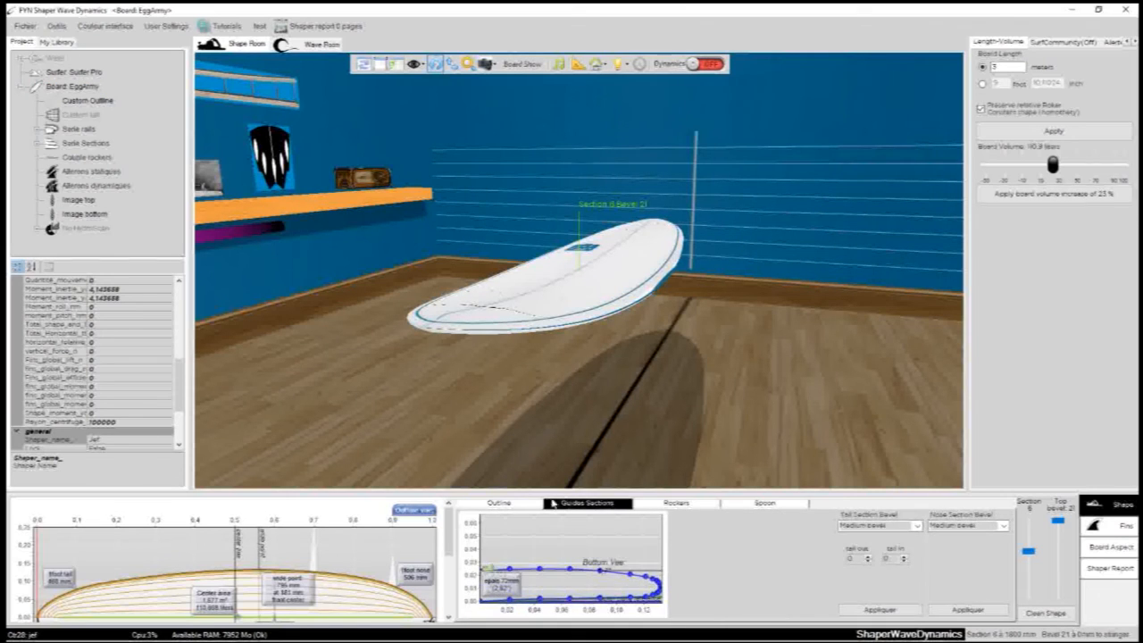
click(525, 505)
click(674, 505)
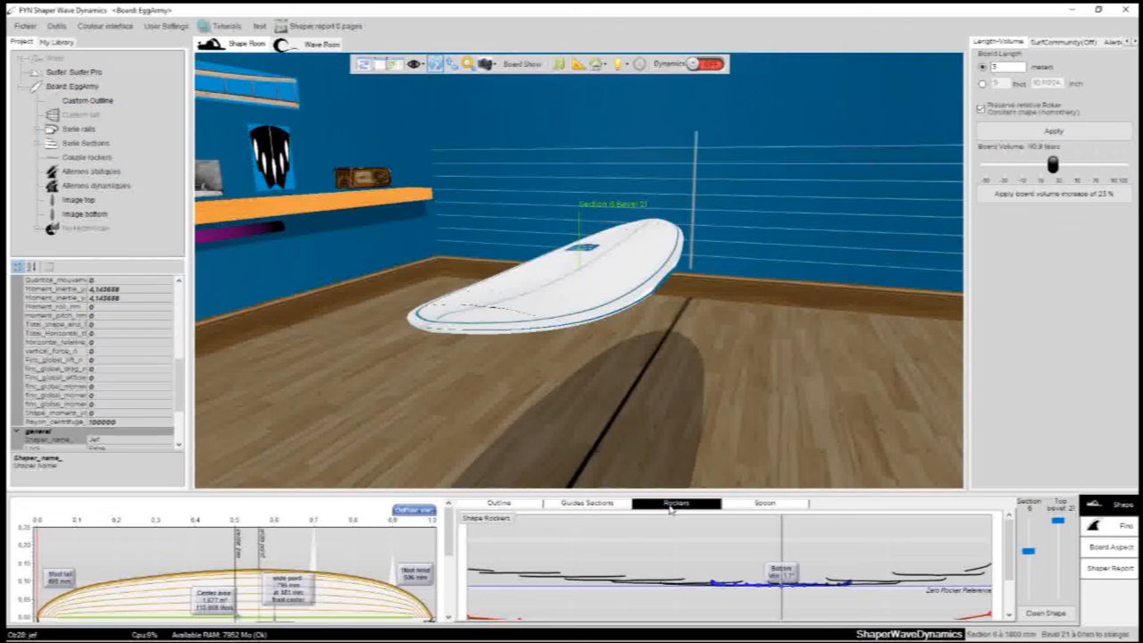
Set the board length to 2 meters with the relative rocker and constant shape preserved, and apply it.
drag(644, 385, 566, 476)
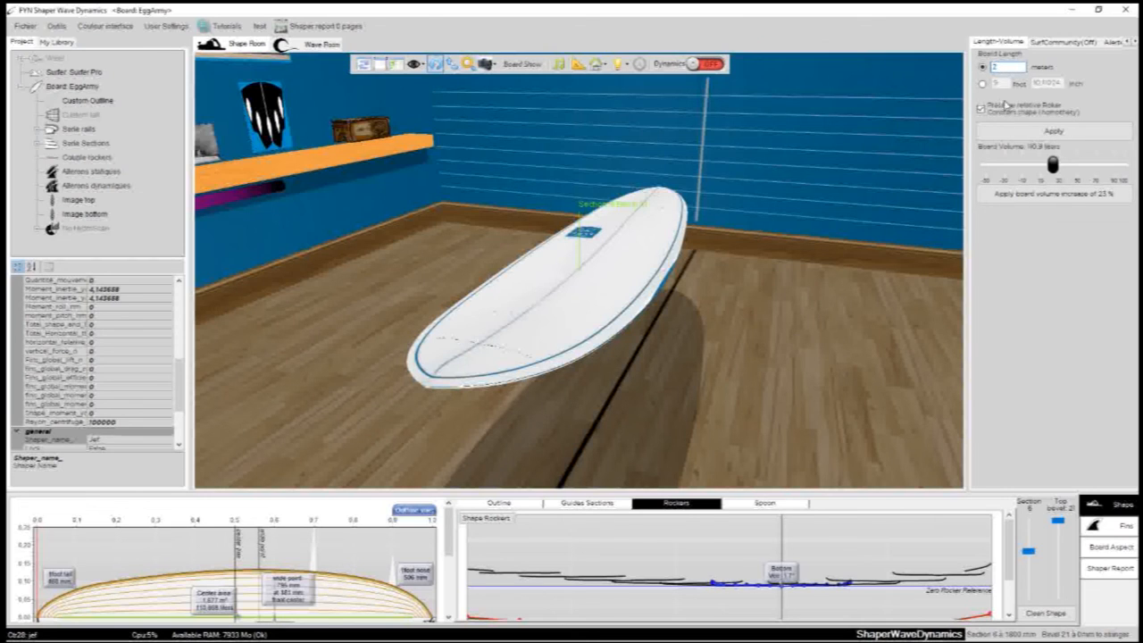
click(1022, 131)
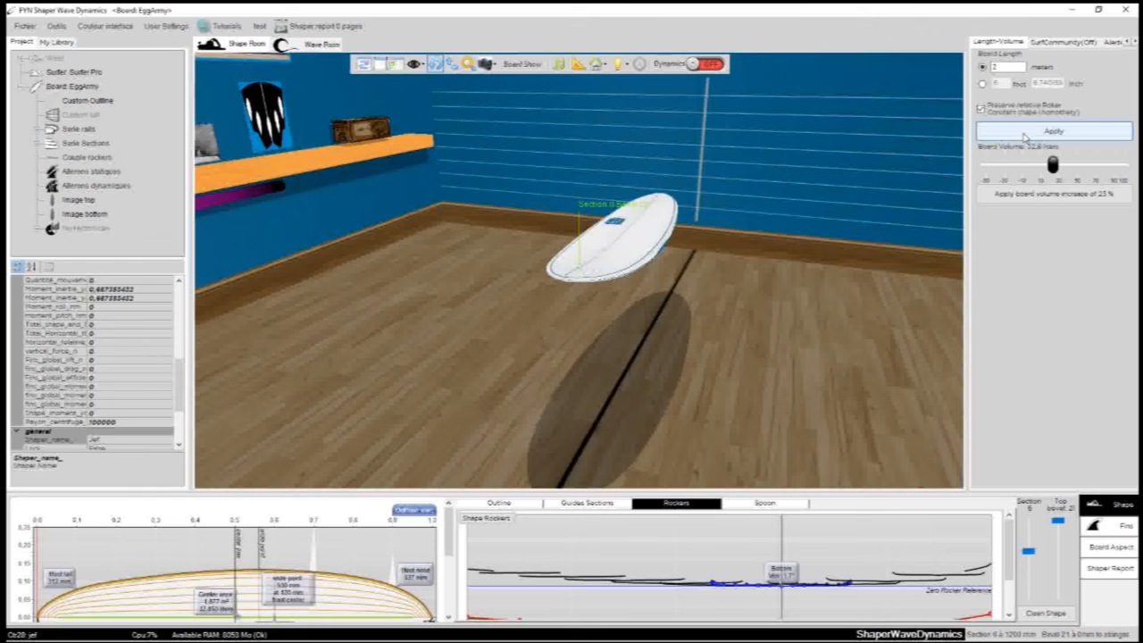
click(641, 234)
drag(770, 240, 599, 310)
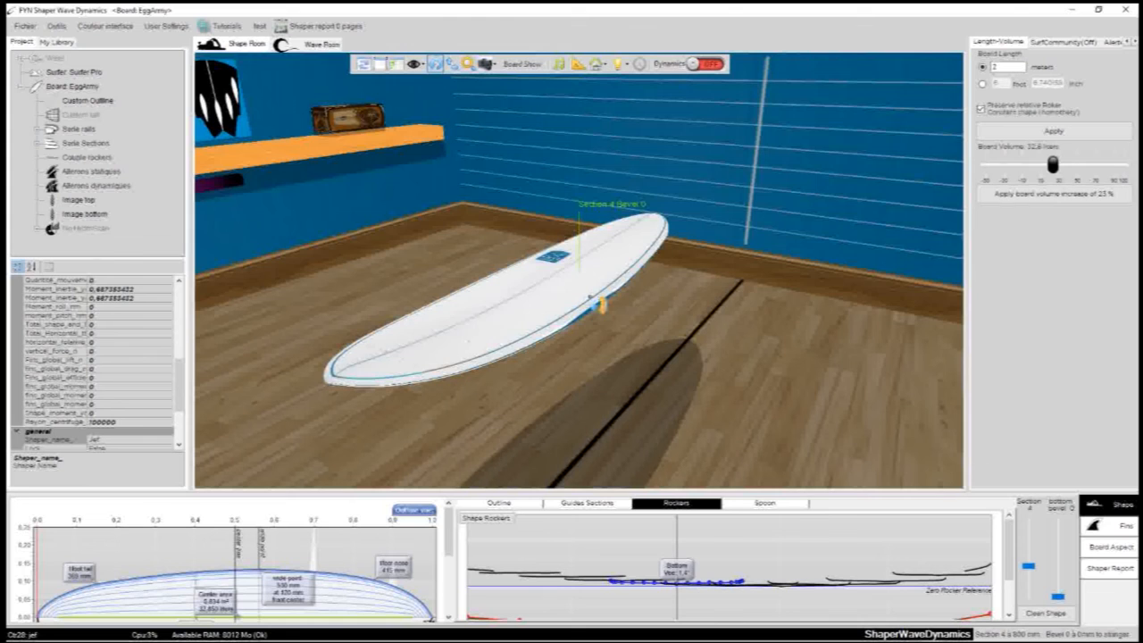
Examine the resized board's deck, nose and rocker from several angles, and revisit its length setting.
drag(568, 374, 715, 293)
click(535, 297)
click(534, 296)
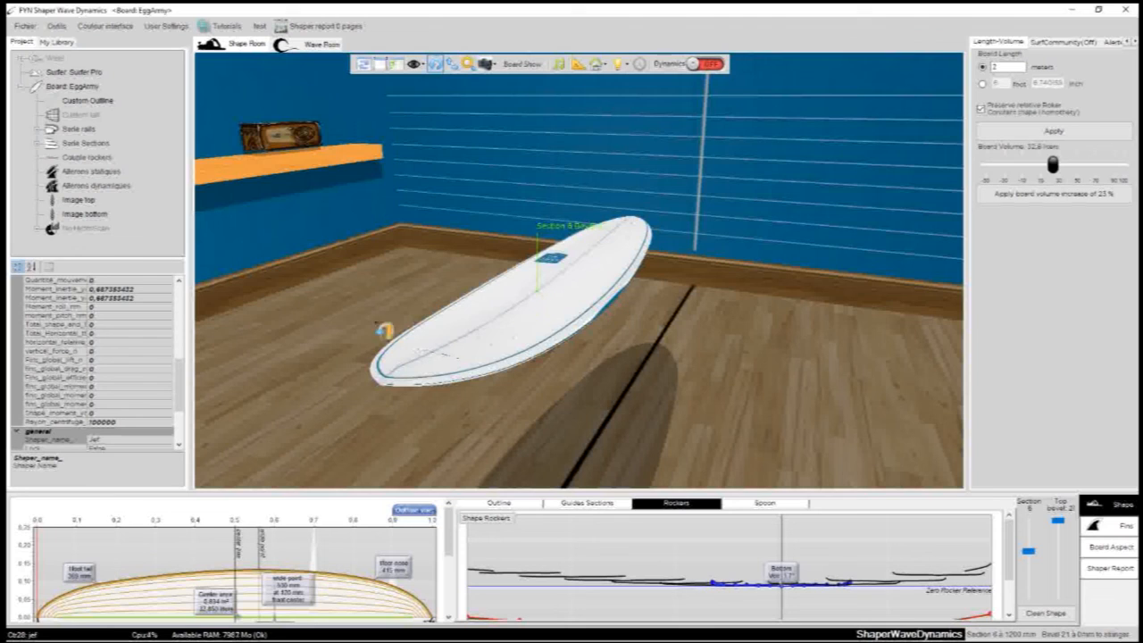
click(109, 240)
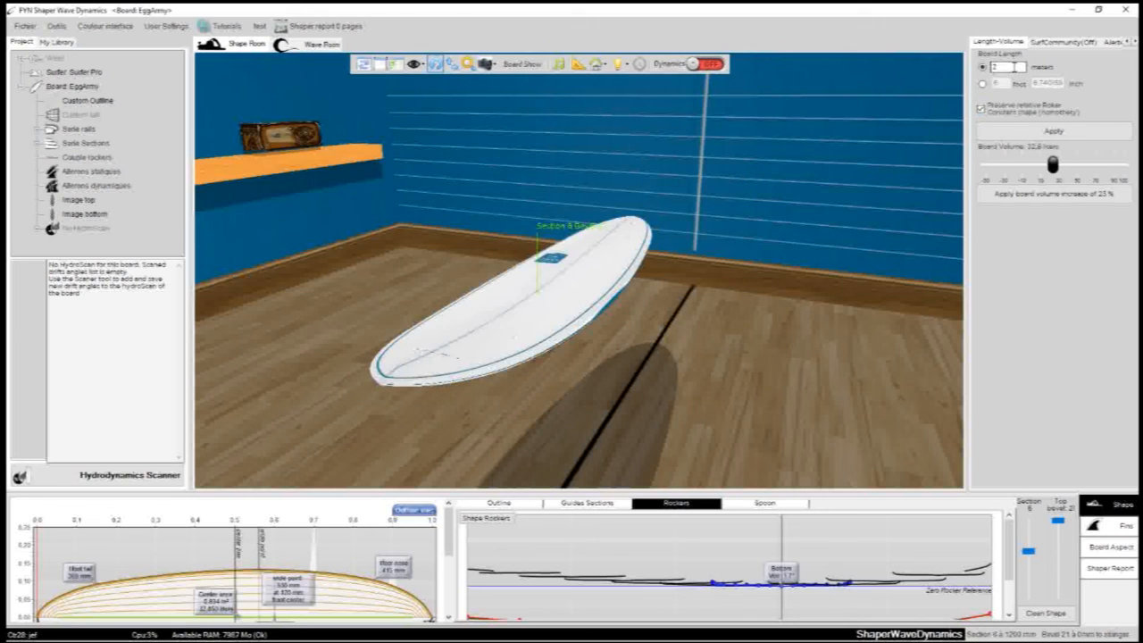
click(1012, 66)
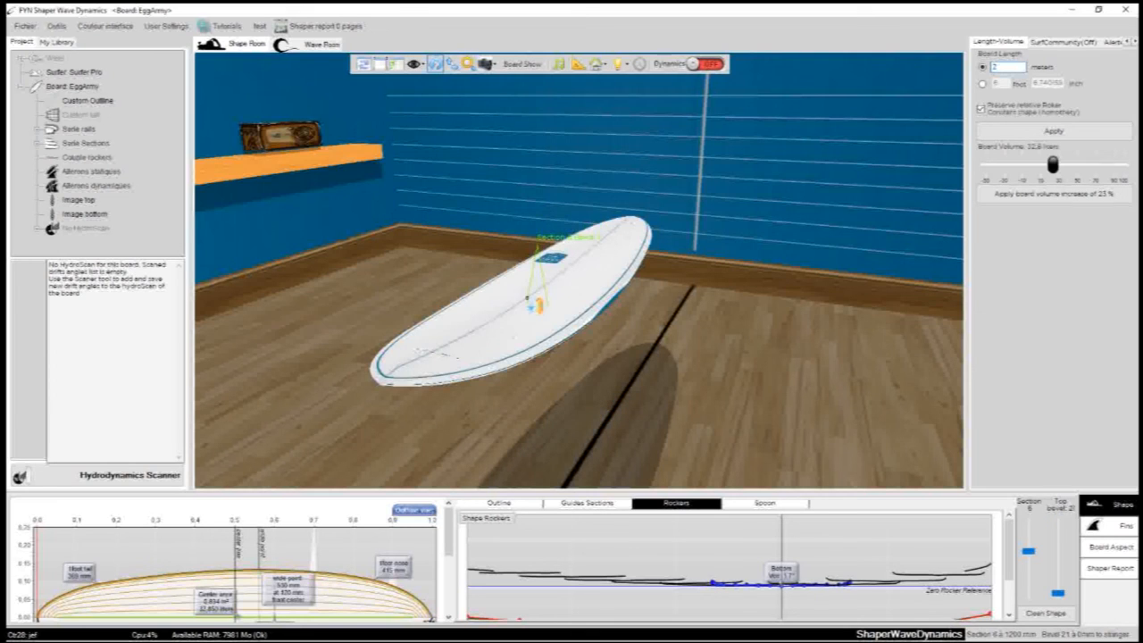
scroll(628, 323, down, 2)
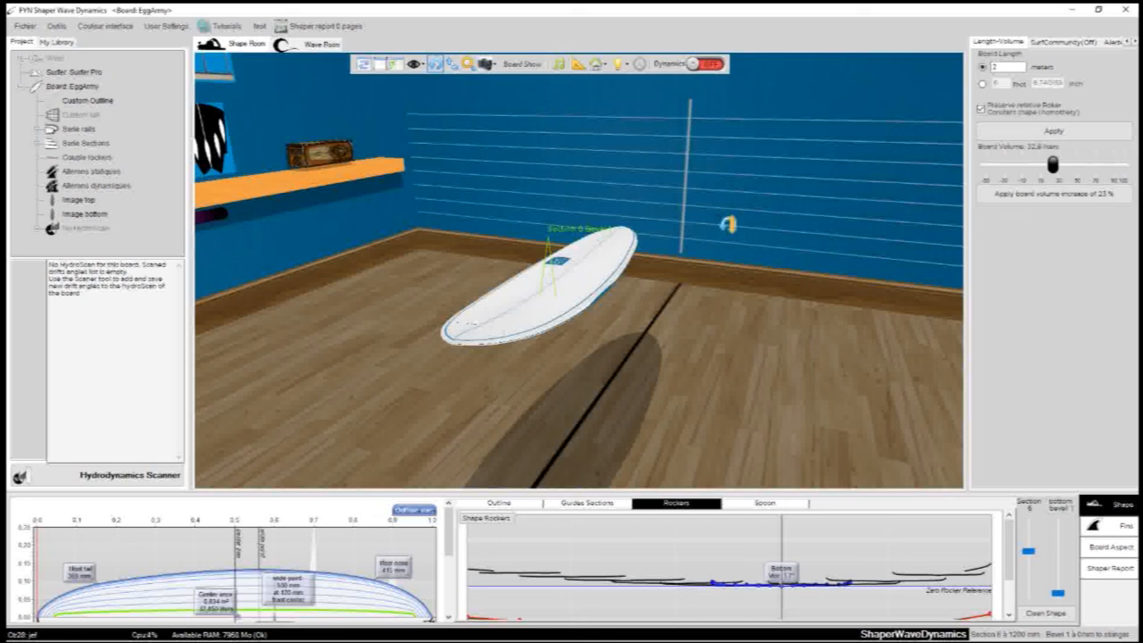
drag(728, 224, 861, 148)
drag(542, 220, 644, 282)
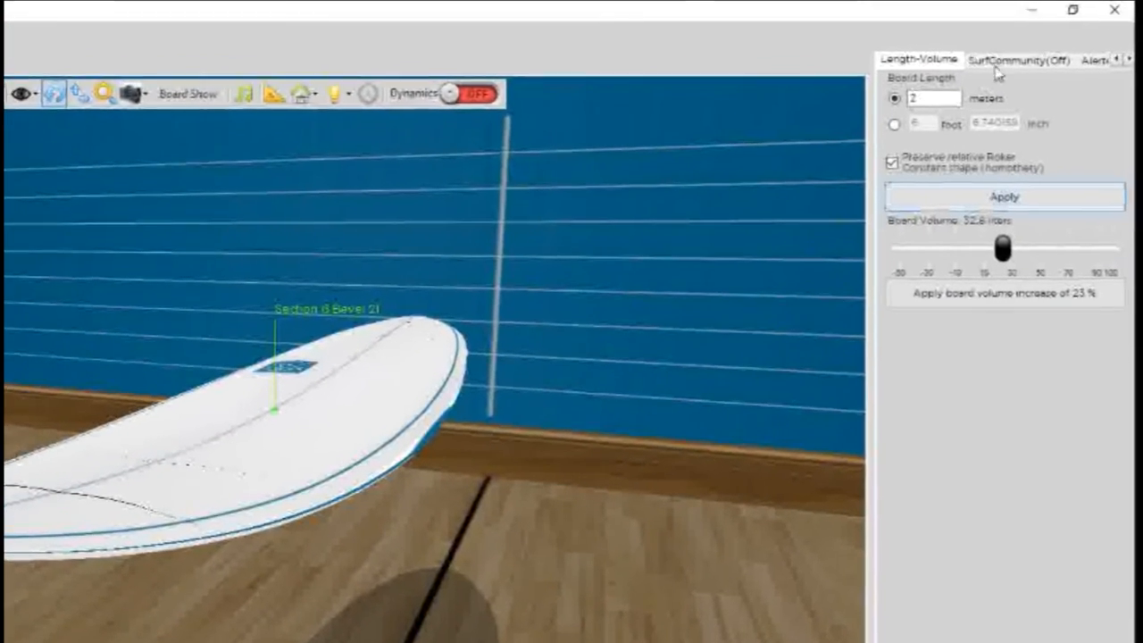
Set the board length to 2.2 meters with the relative rocker and constant shape preserved, and apply it.
click(945, 96)
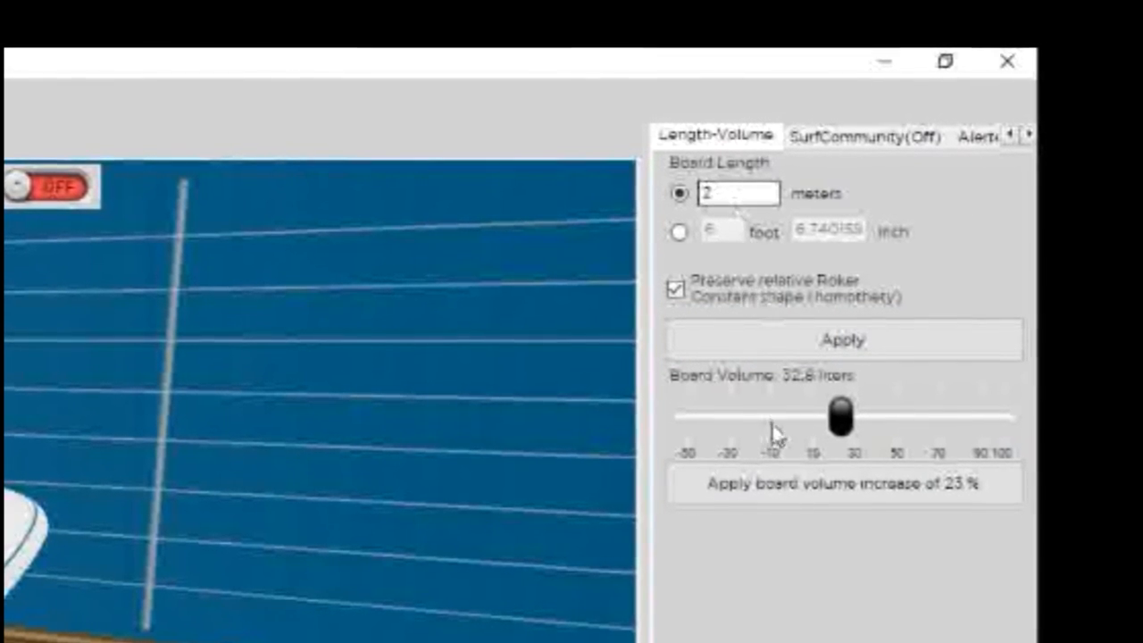
drag(732, 189, 693, 188)
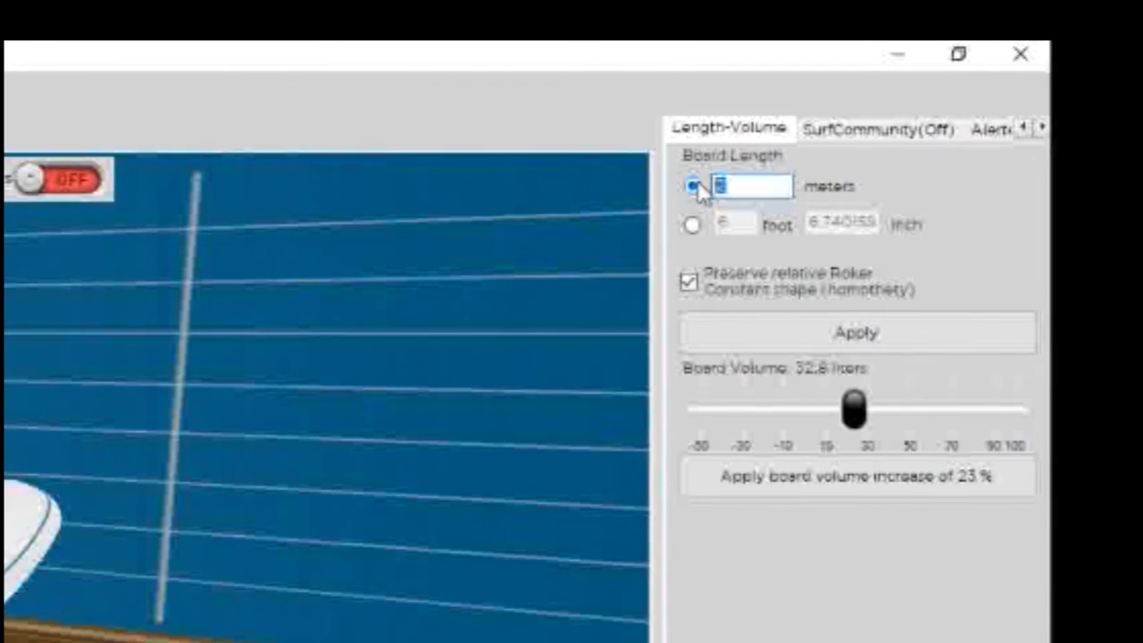
text(2,)
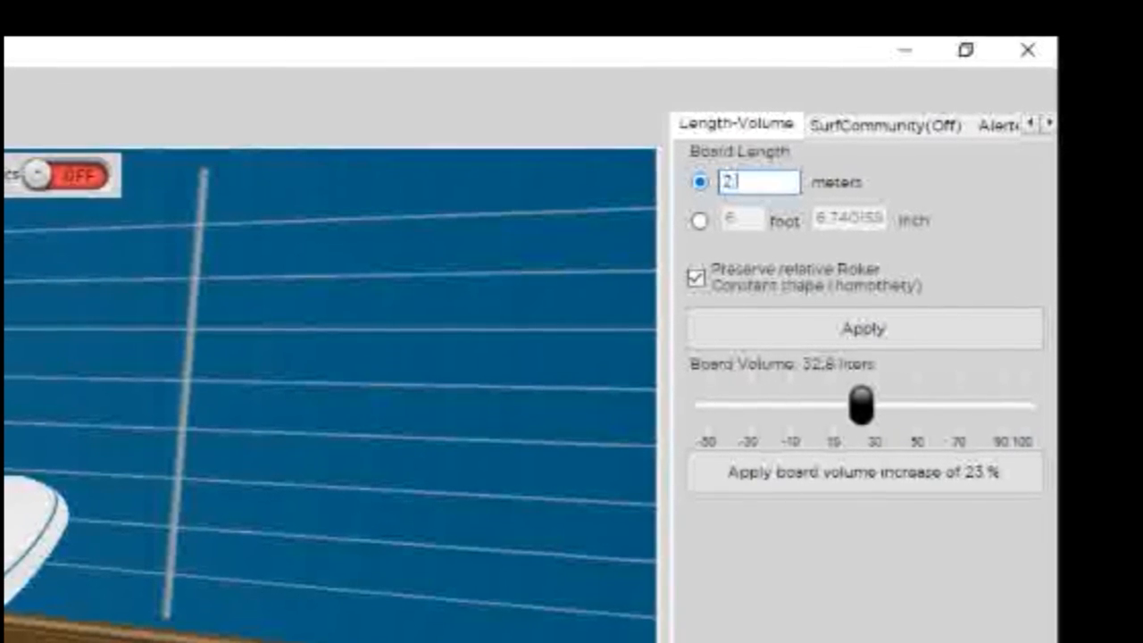
text(2)
click(884, 326)
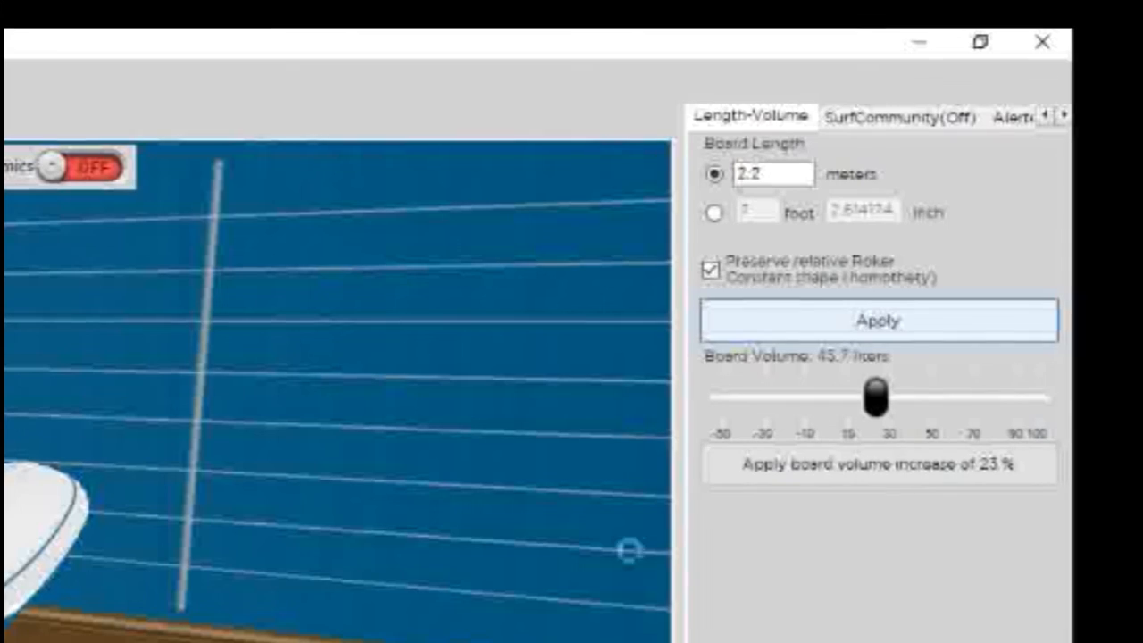
drag(616, 391, 206, 290)
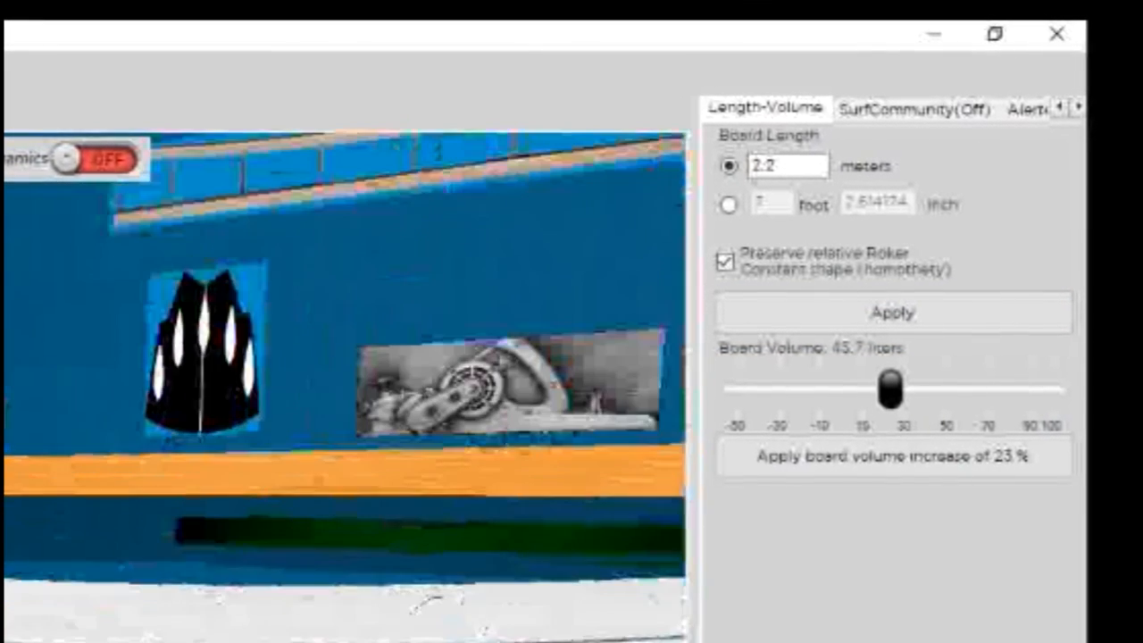
Apply a slight volume increase to the board, followed by a volume decrease of 29%.
drag(892, 390, 854, 384)
click(837, 456)
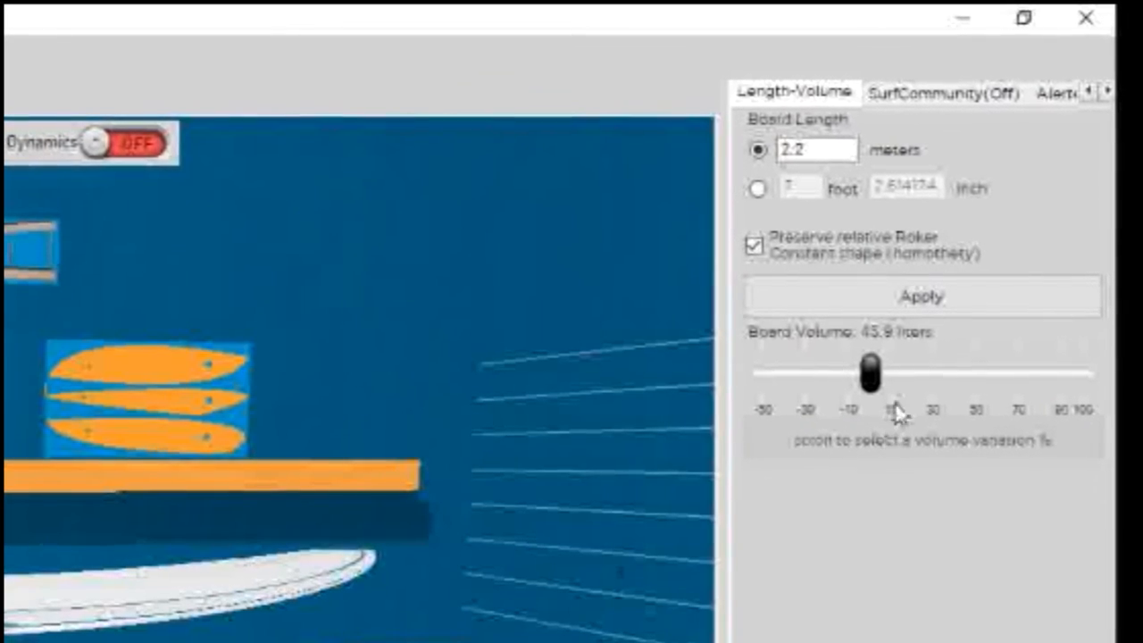
drag(880, 382, 814, 379)
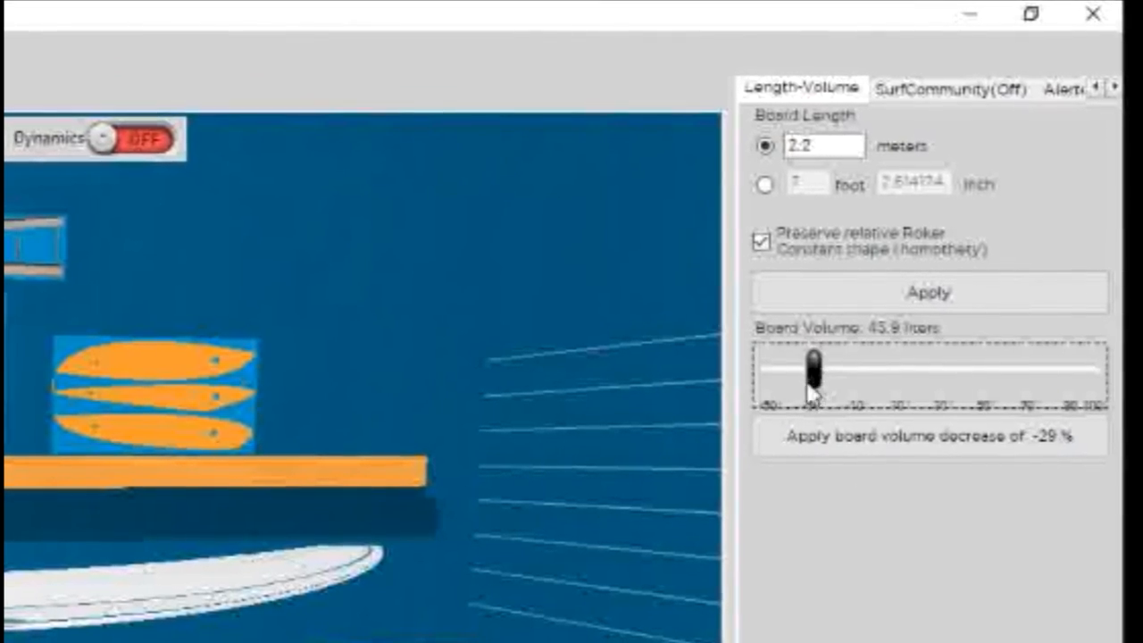
click(948, 437)
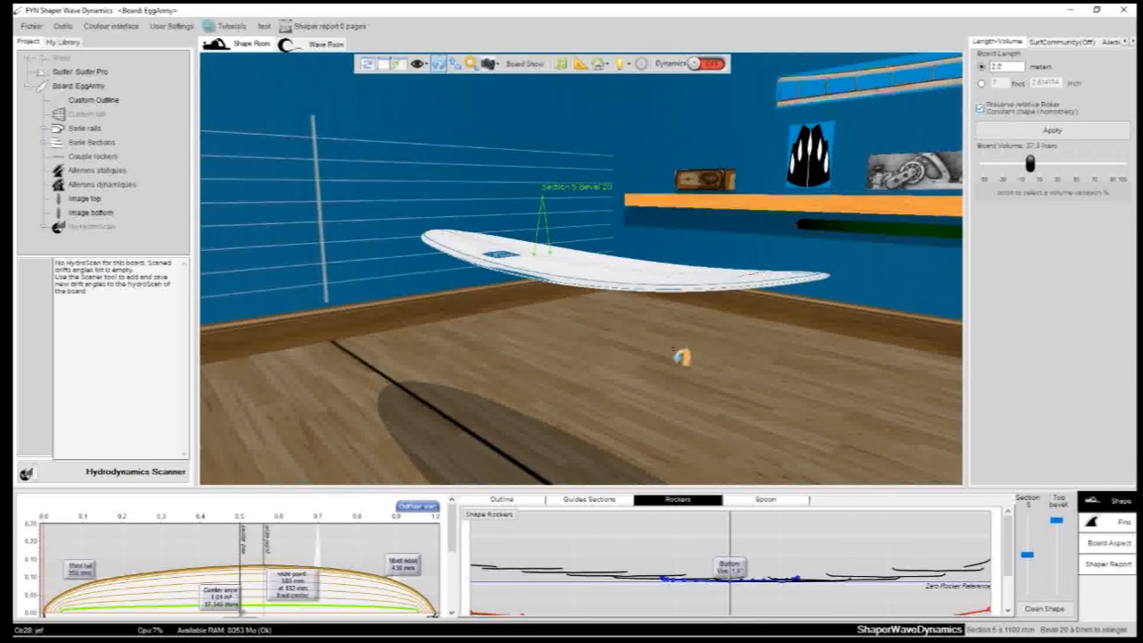
Examine the reduced-volume board's thickness, rocker and outline from both sides in the shape room.
drag(630, 392, 551, 351)
drag(779, 308, 442, 300)
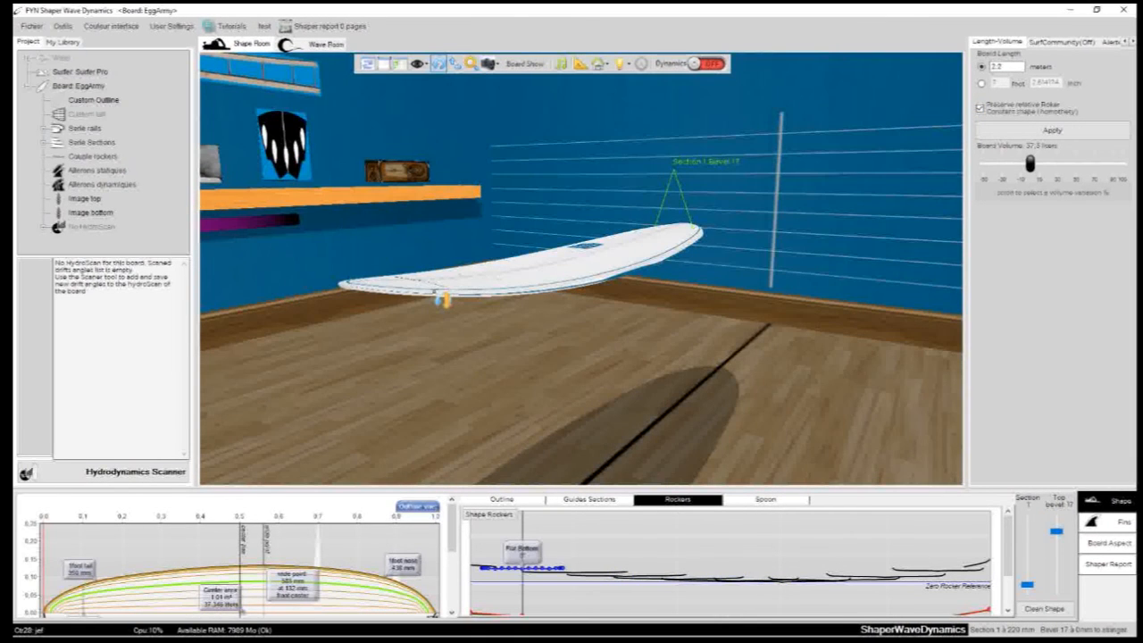
drag(528, 198, 520, 270)
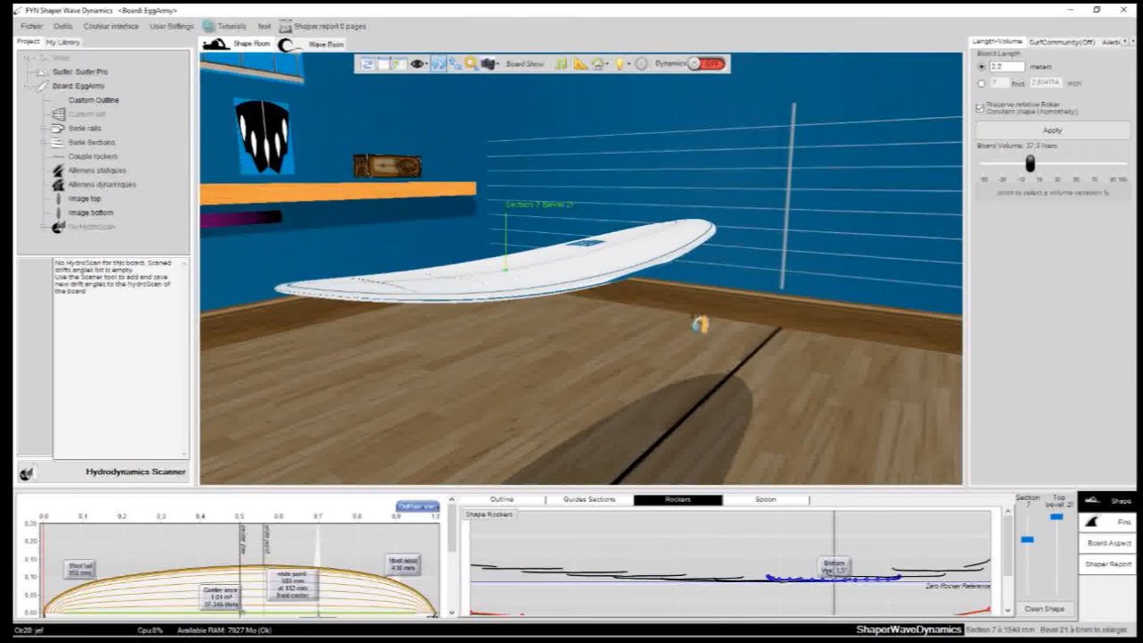
drag(699, 324, 753, 344)
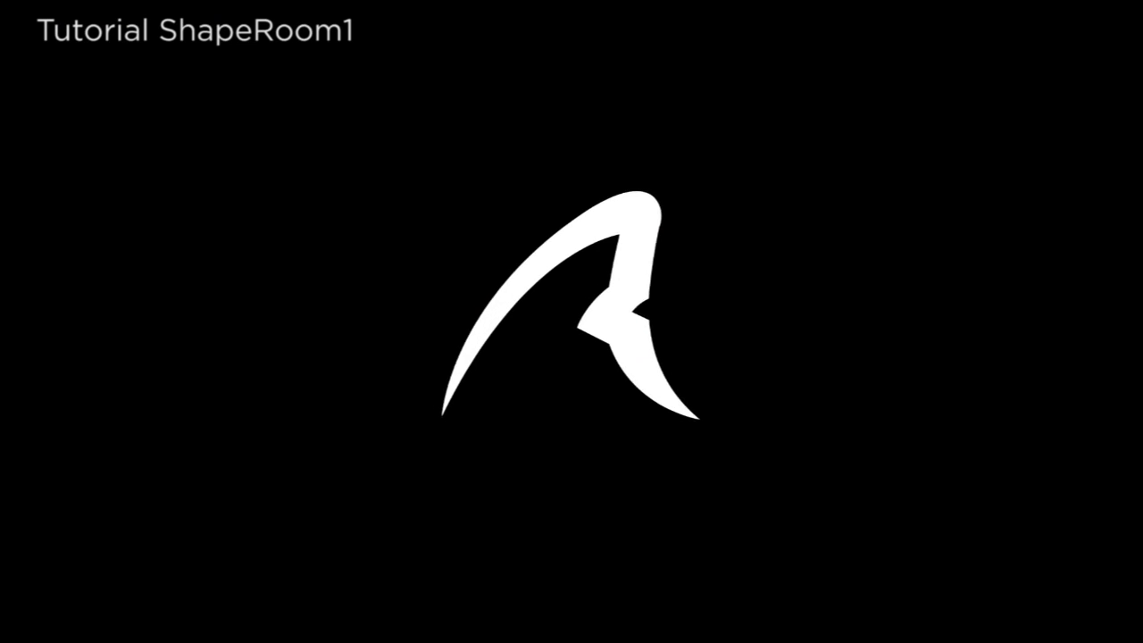